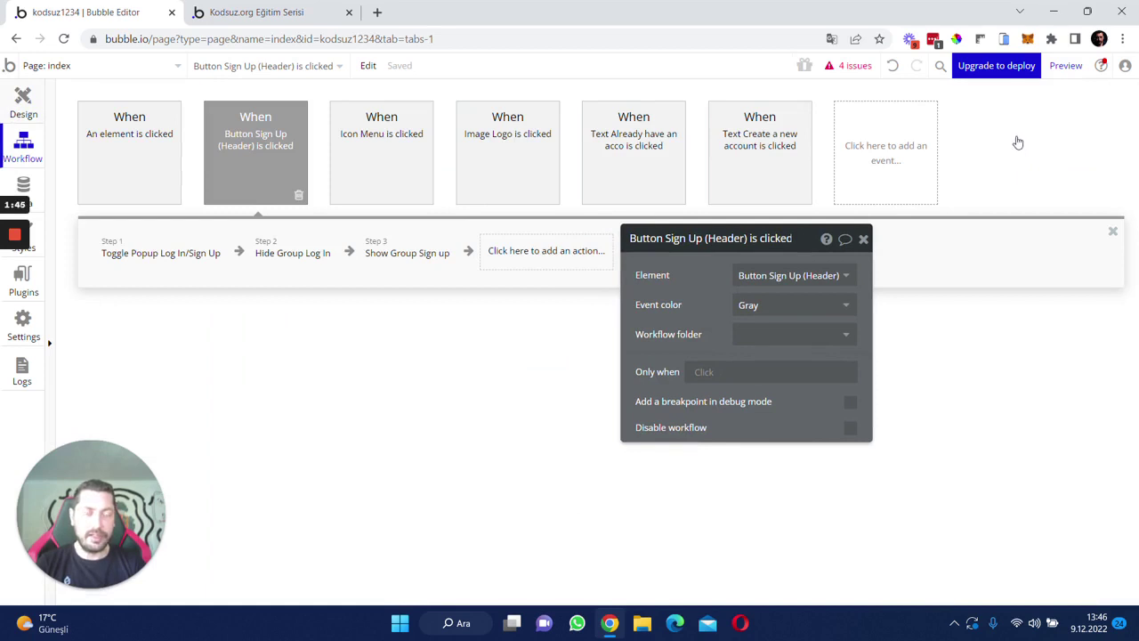
# - Attach the 'An element is clicked' event to Button Log In (Header), then preview the app
pyautogui.hotkey('ctrl', 'shift', 'd')
pyautogui.click(973, 105)
pyautogui.click(684, 237)
pyautogui.hotkey('ctrl', 'c')
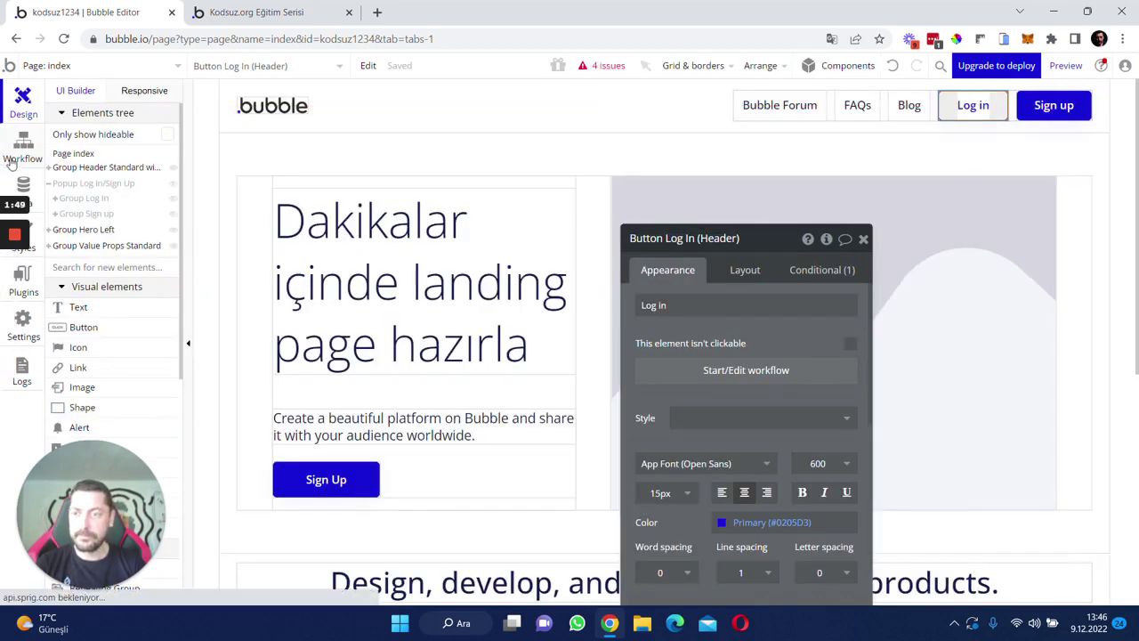
pyautogui.hotkey('ctrl', 'shift', 'w')
pyautogui.click(119, 160)
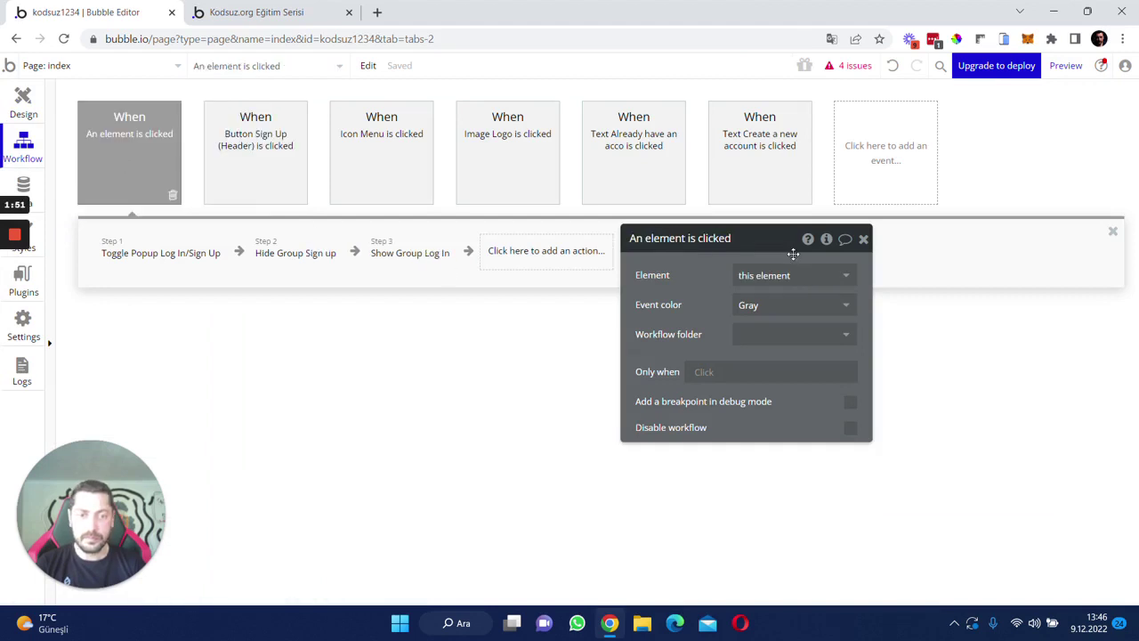
pyautogui.click(792, 275)
pyautogui.hotkey('ctrl', 'v')
pyautogui.click(801, 295)
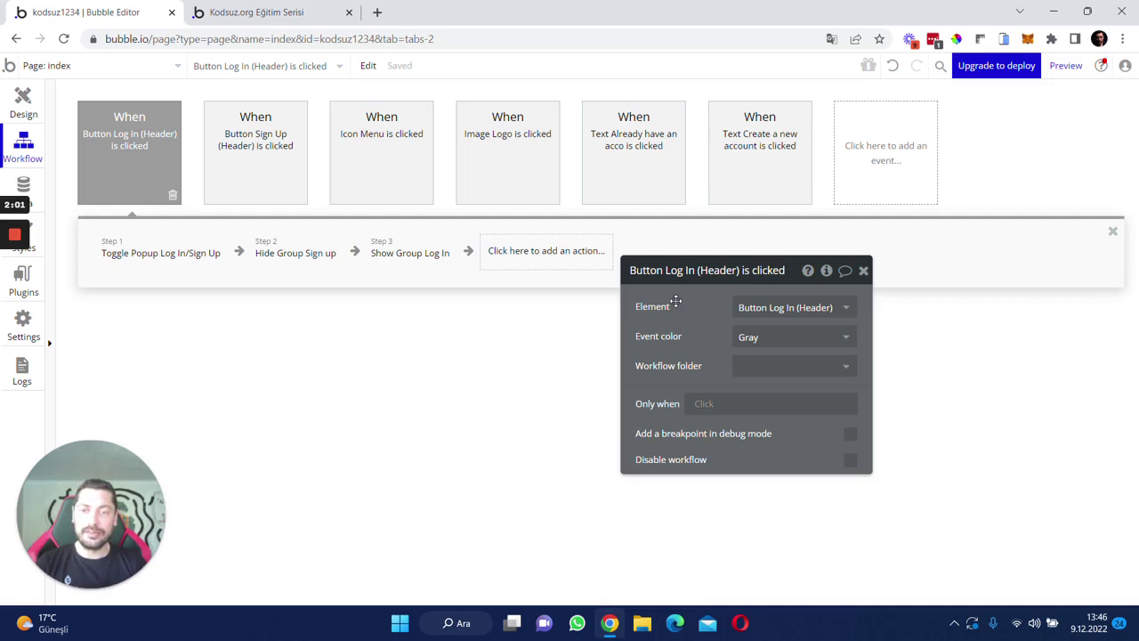
pyautogui.click(1064, 66)
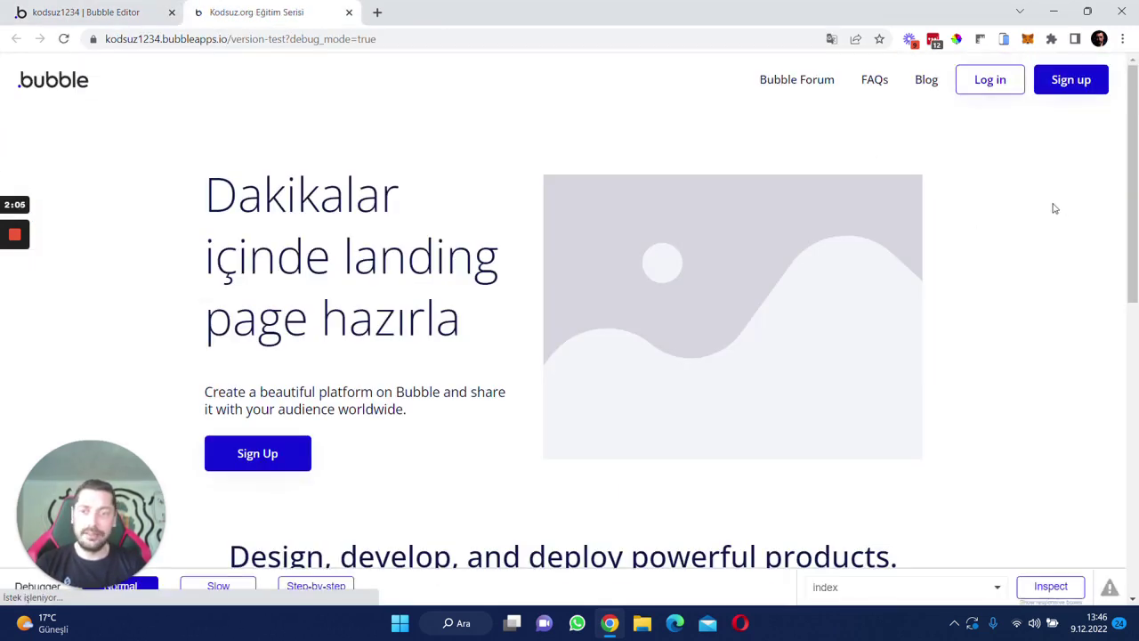
# - In the preview, try the Sign up popup, Log In form and Forgot password link, then return to the editor
pyautogui.click(1077, 79)
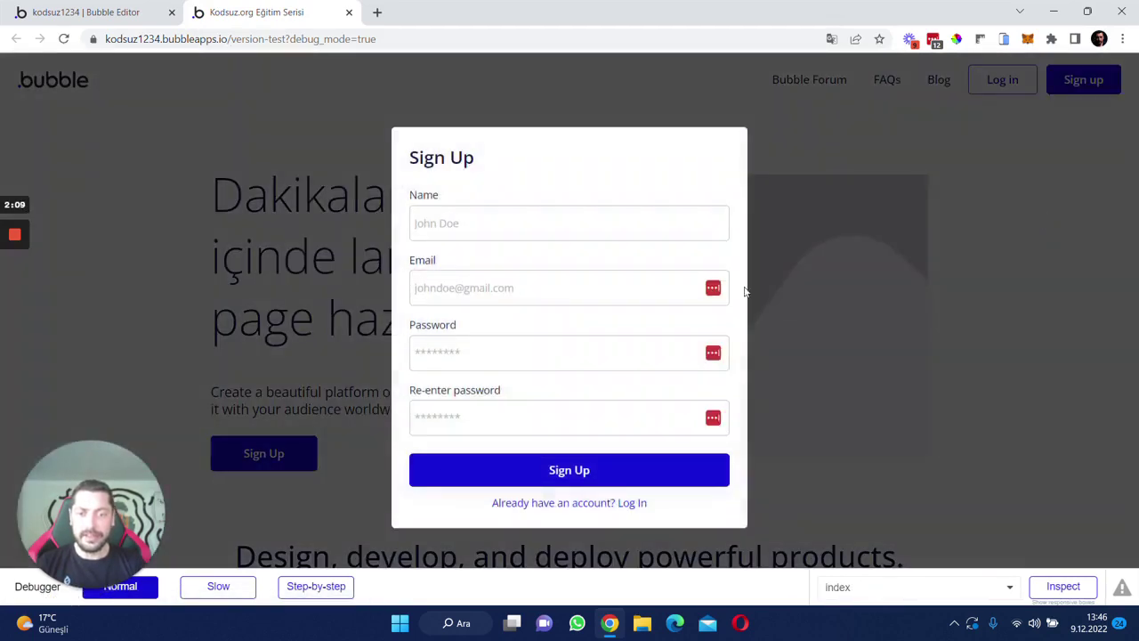
pyautogui.click(635, 504)
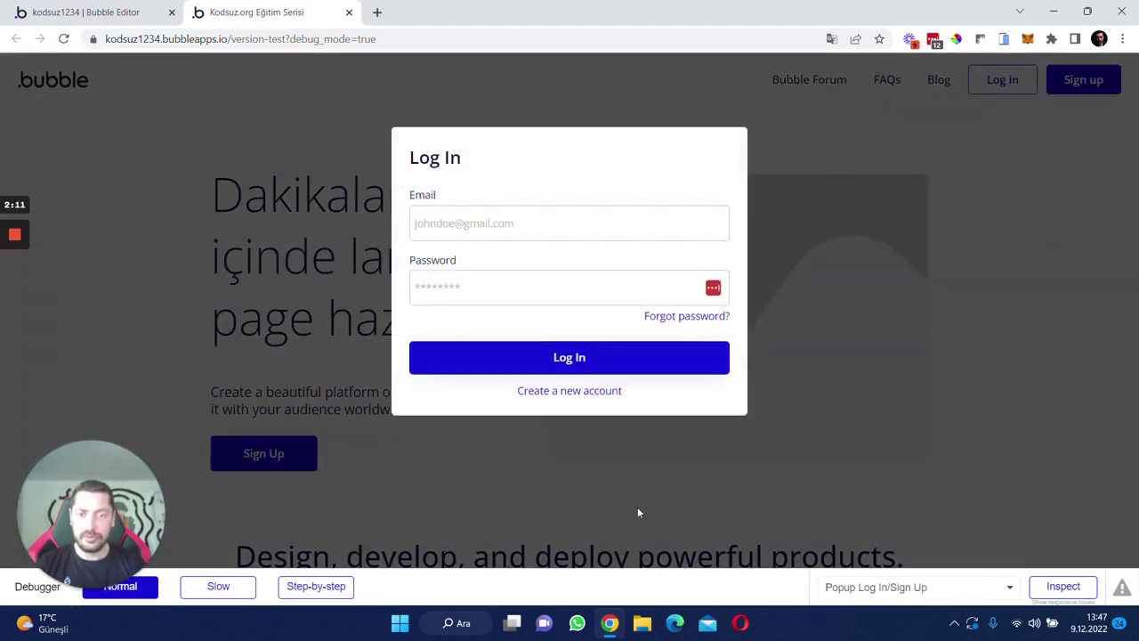
pyautogui.click(682, 319)
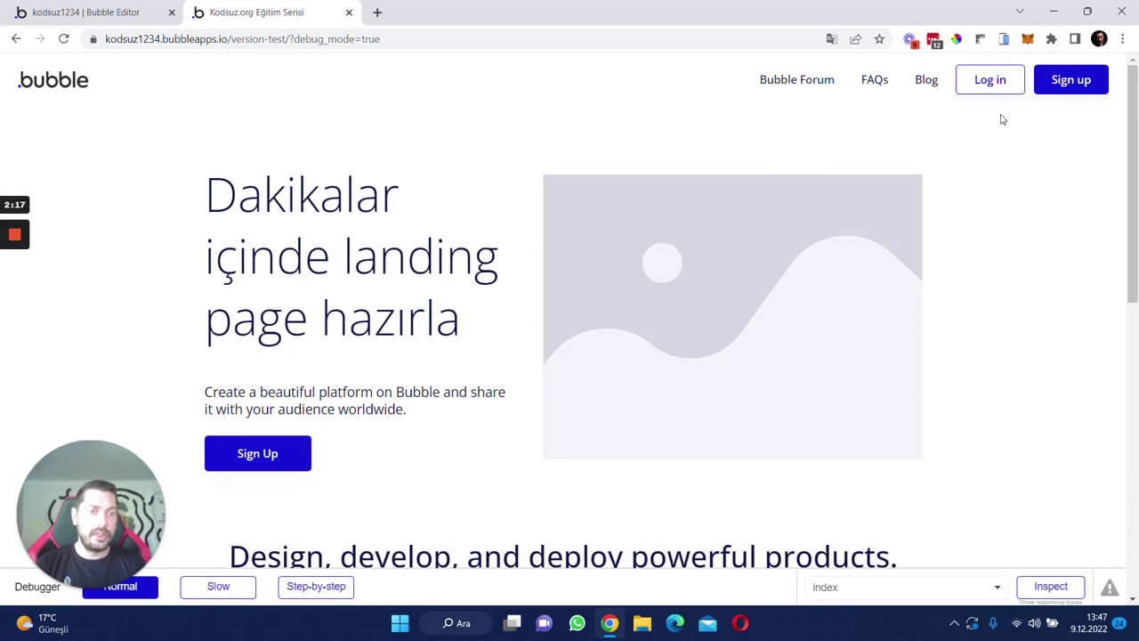
pyautogui.click(1006, 80)
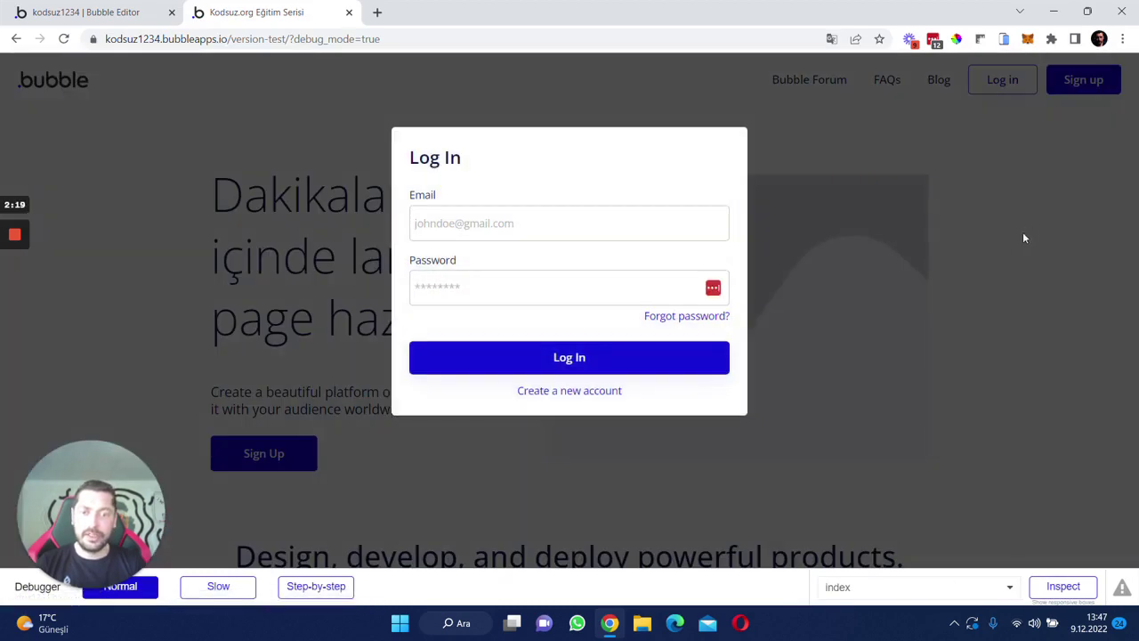
pyautogui.click(1023, 231)
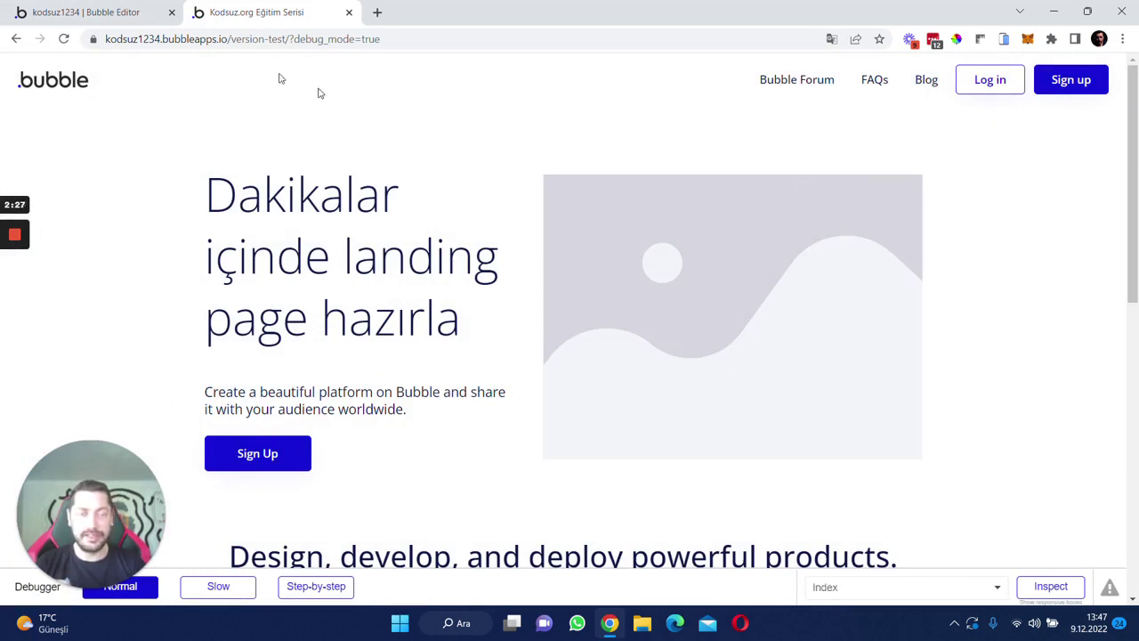
pyautogui.hotkey('ctrl', 'Tab')
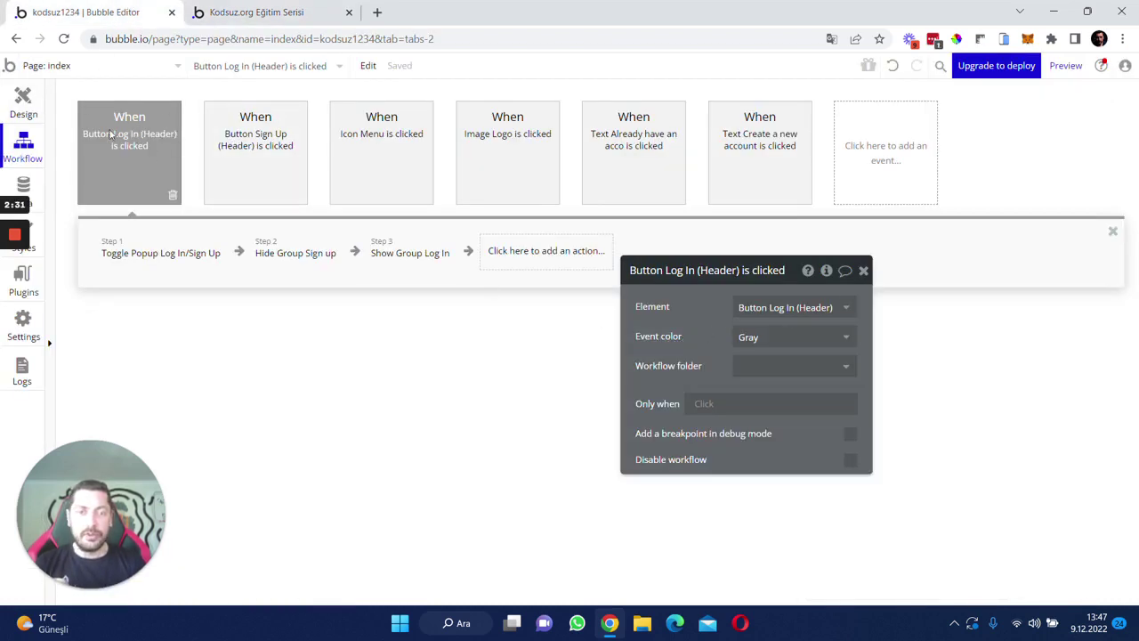
# - Set the header Log In button's click event colour to Blue
pyautogui.click(185, 196)
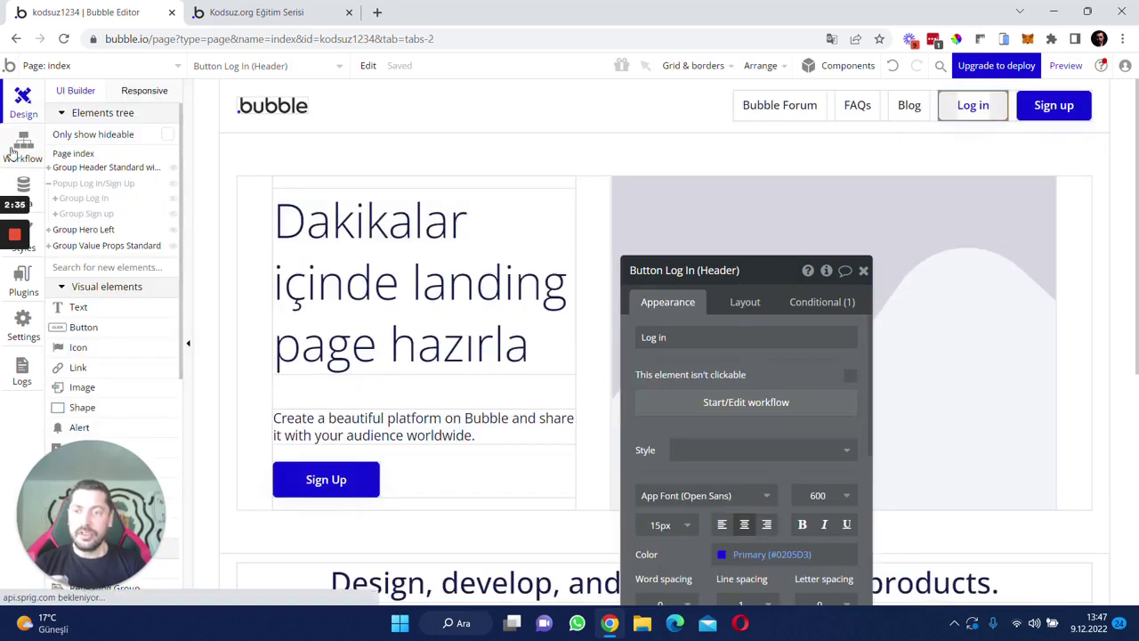
pyautogui.click(21, 146)
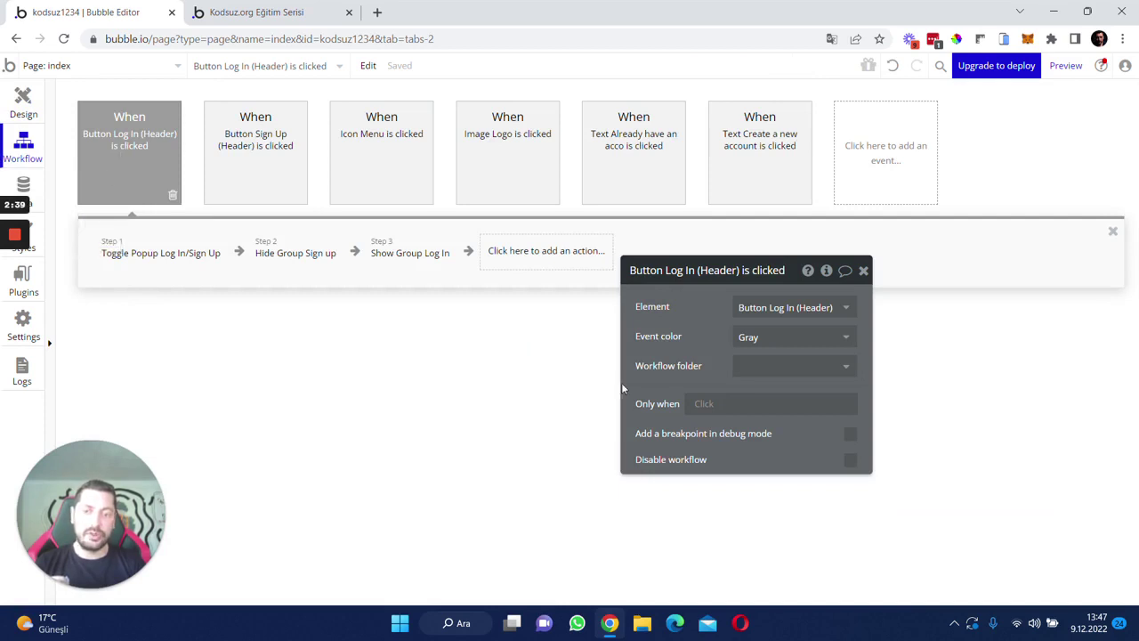
pyautogui.moveTo(691, 363); pyautogui.dragTo(416, 372)
pyautogui.click(499, 346)
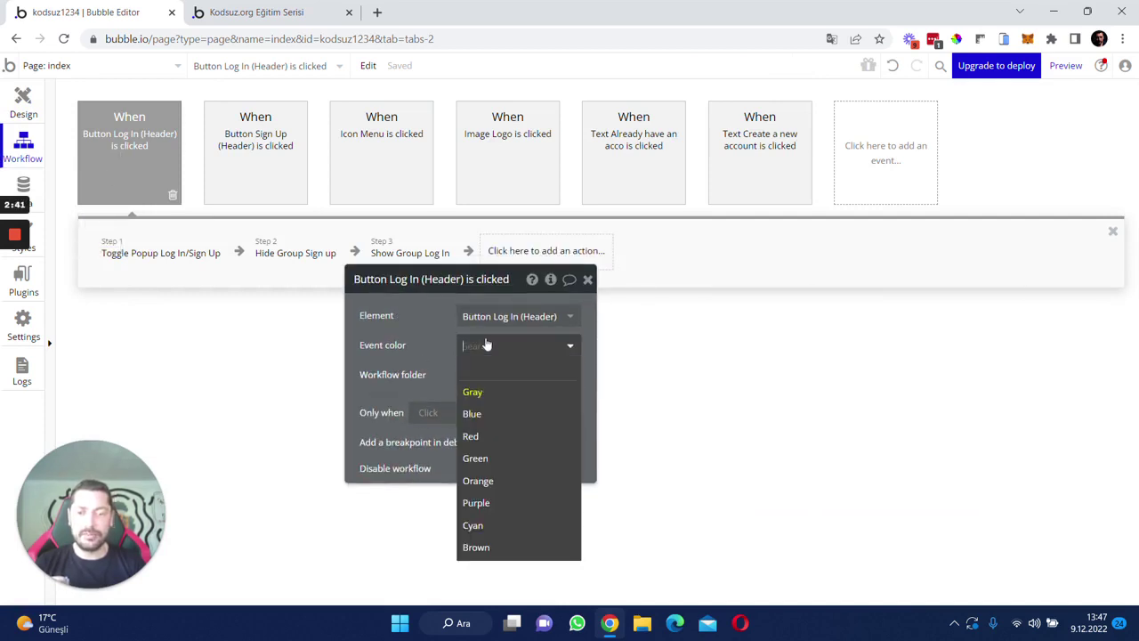
pyautogui.click(491, 411)
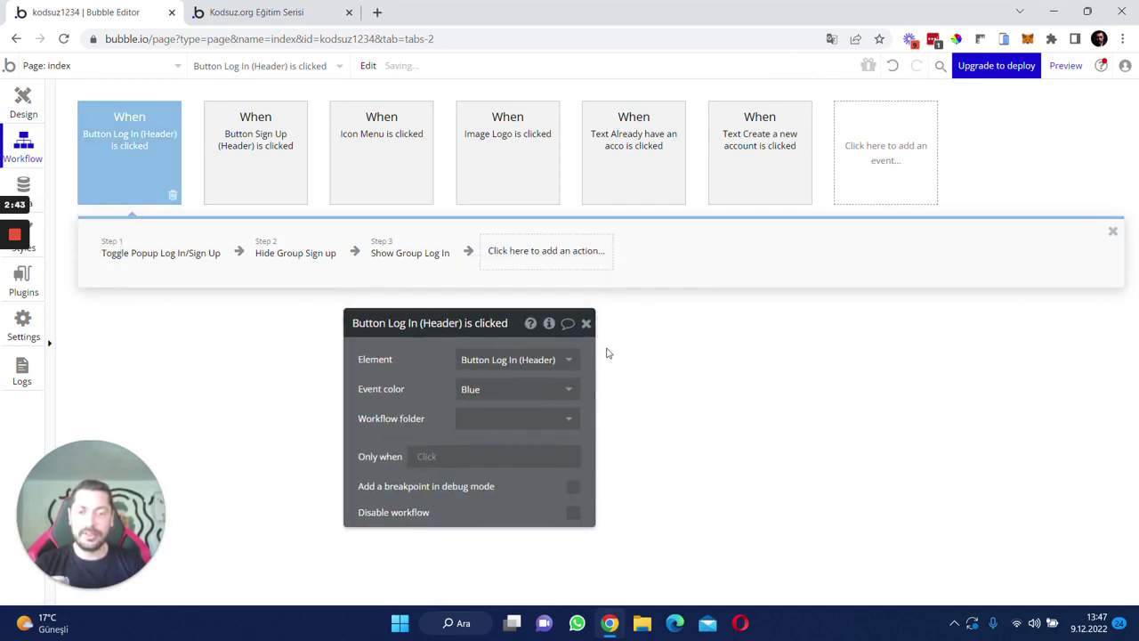
pyautogui.click(587, 323)
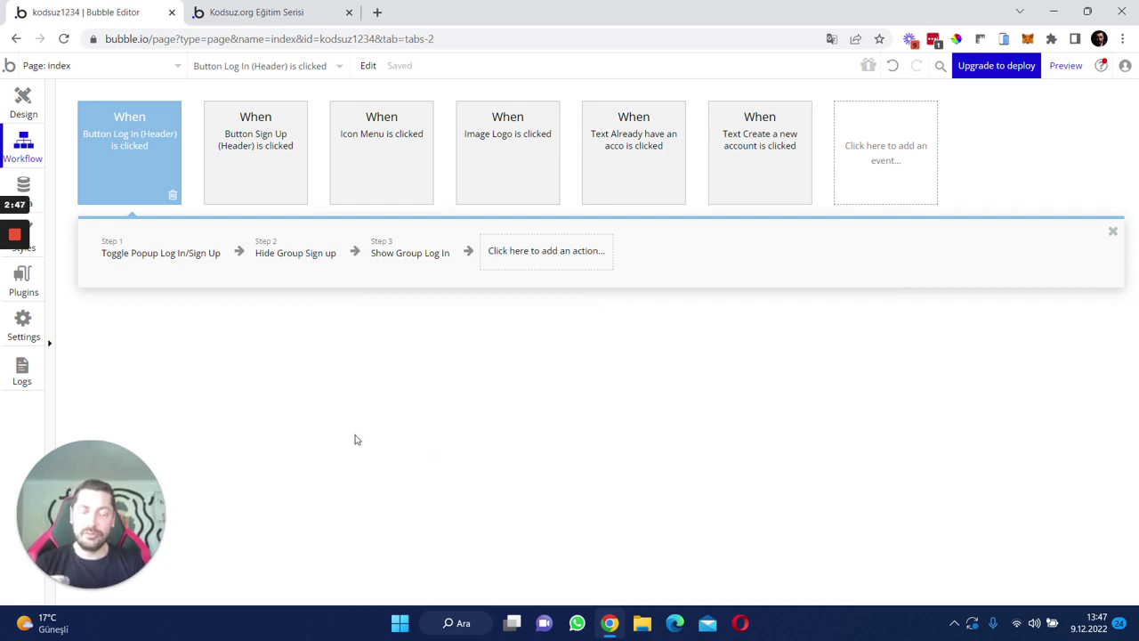
pyautogui.click(257, 152)
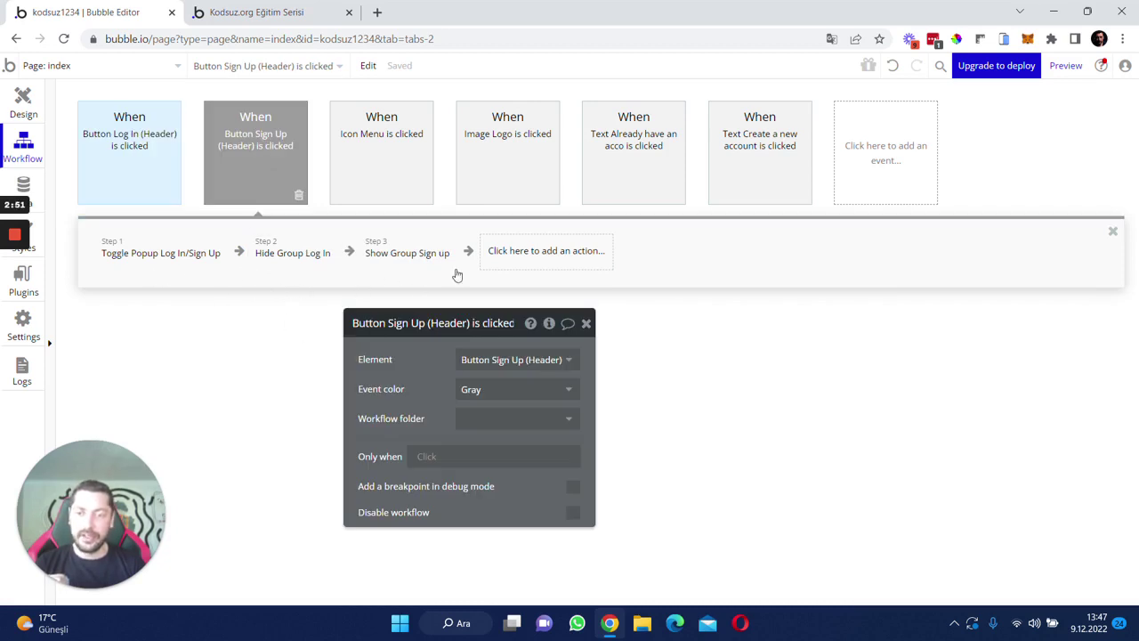
pyautogui.click(152, 190)
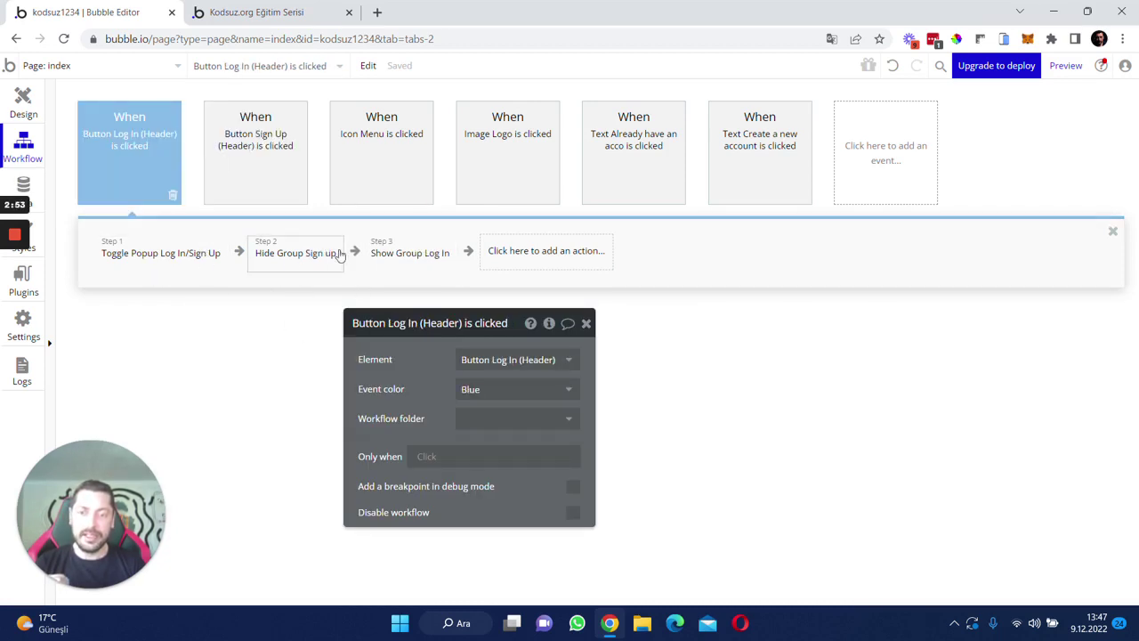
# - Colour the header Sign Up and Icon Menu events Blue
pyautogui.click(252, 180)
pyautogui.click(646, 304)
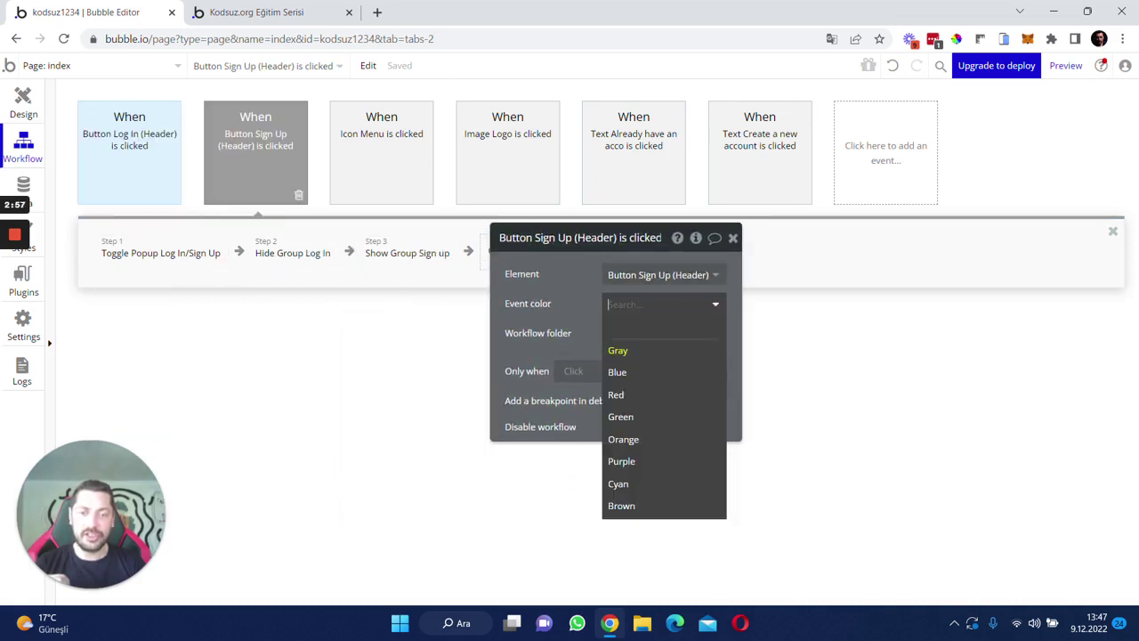
pyautogui.click(618, 373)
pyautogui.click(387, 184)
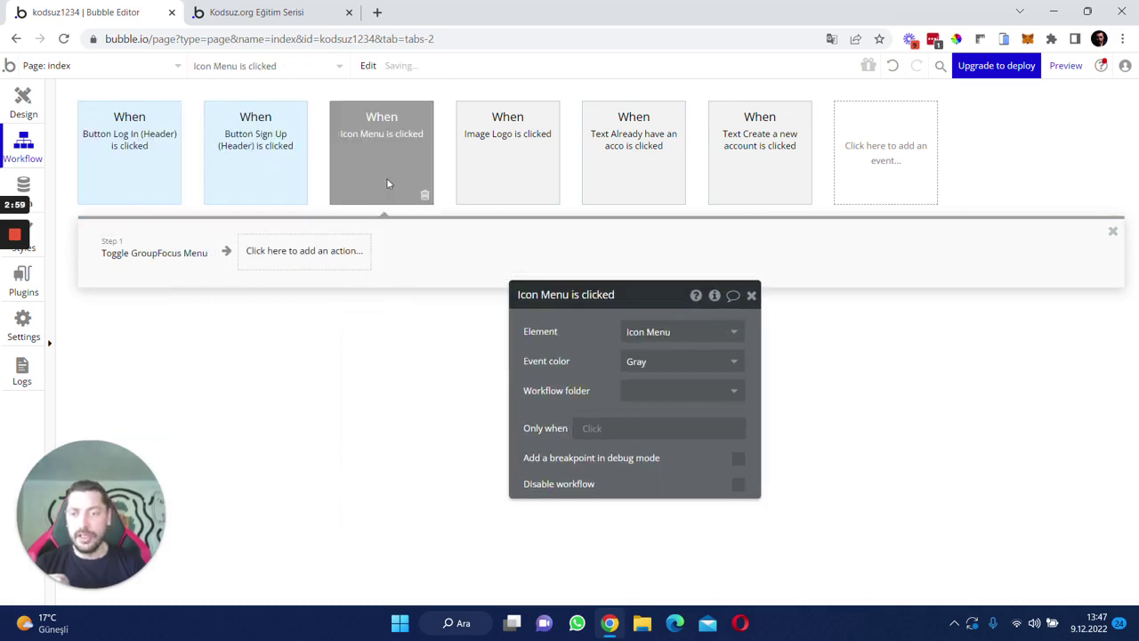
pyautogui.click(712, 365)
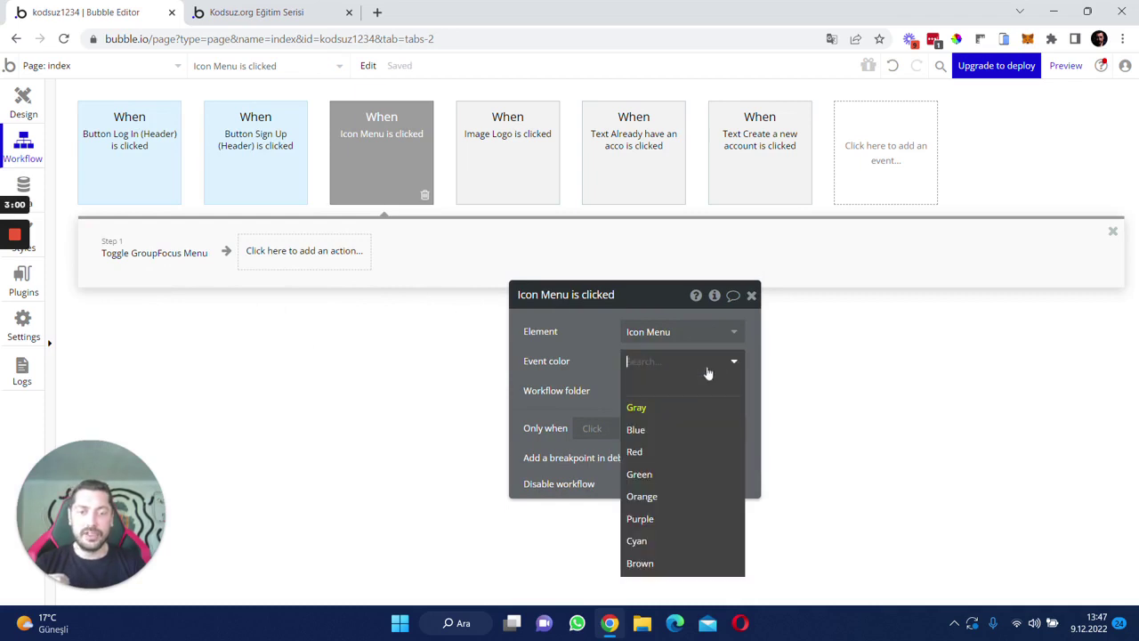
pyautogui.click(659, 431)
# - Colour the Image Logo event Orange and the already-have-an-account link event Blue
pyautogui.click(546, 147)
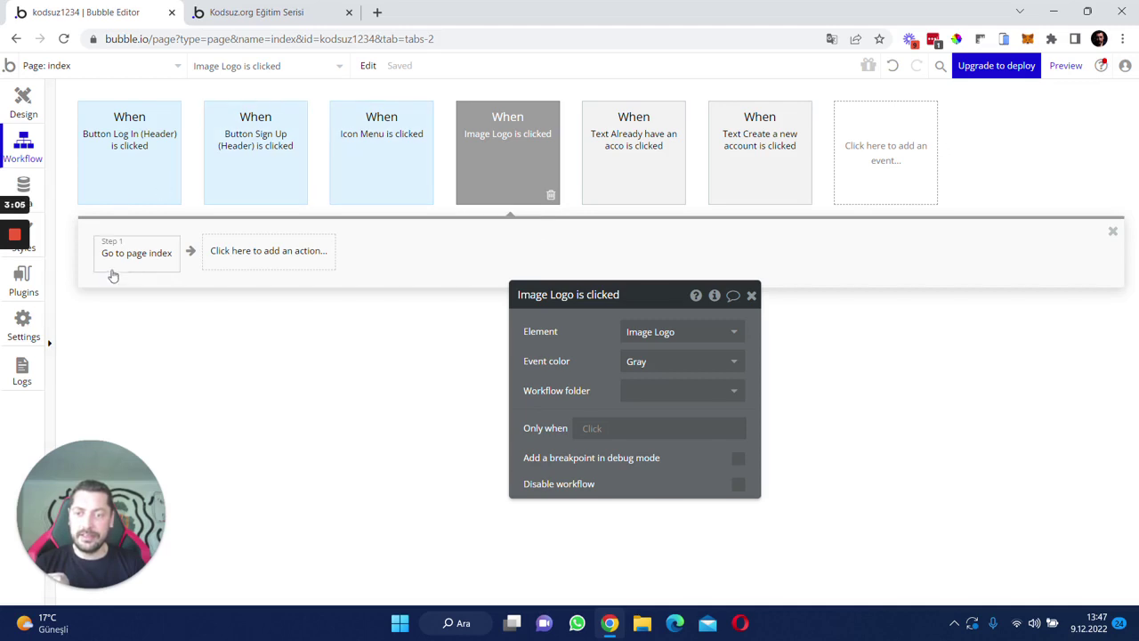
pyautogui.click(682, 362)
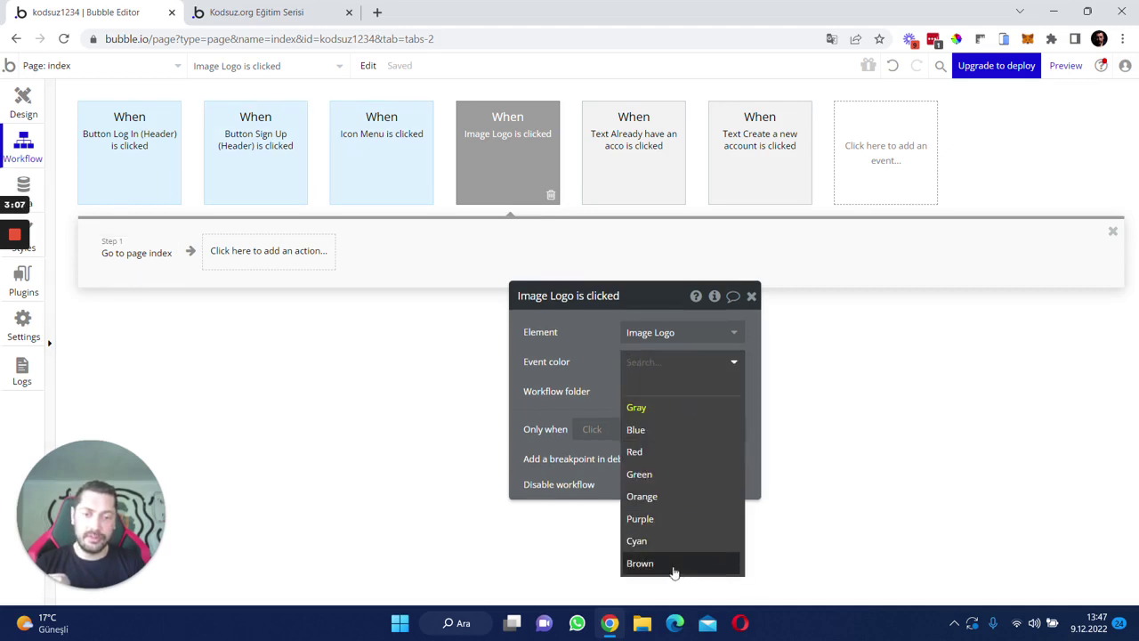
pyautogui.click(671, 505)
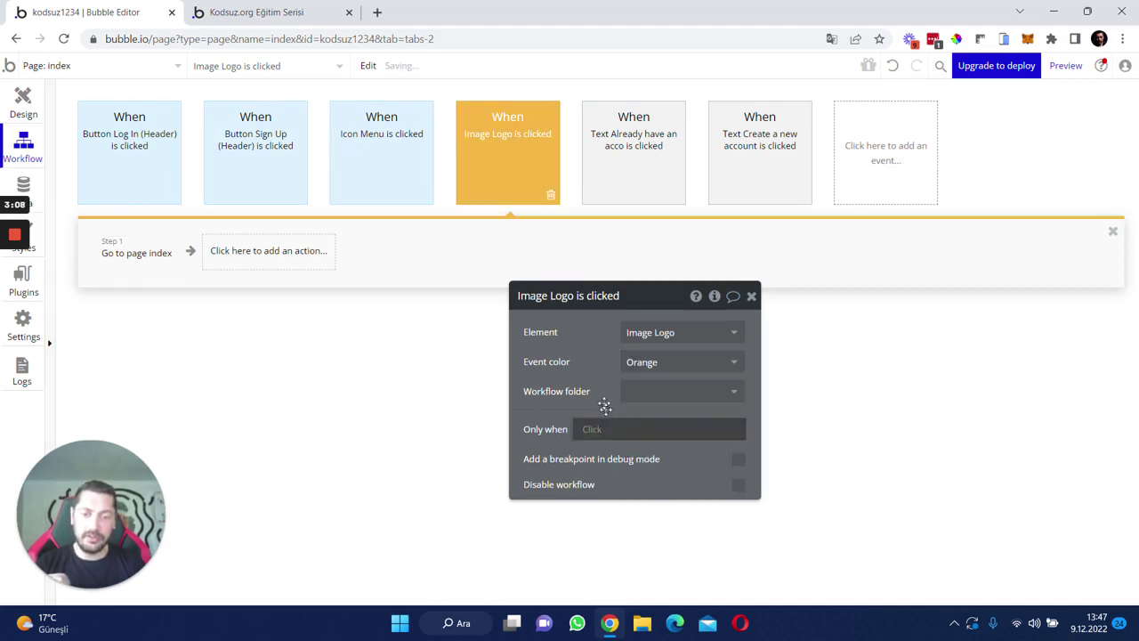
pyautogui.click(633, 145)
pyautogui.click(682, 365)
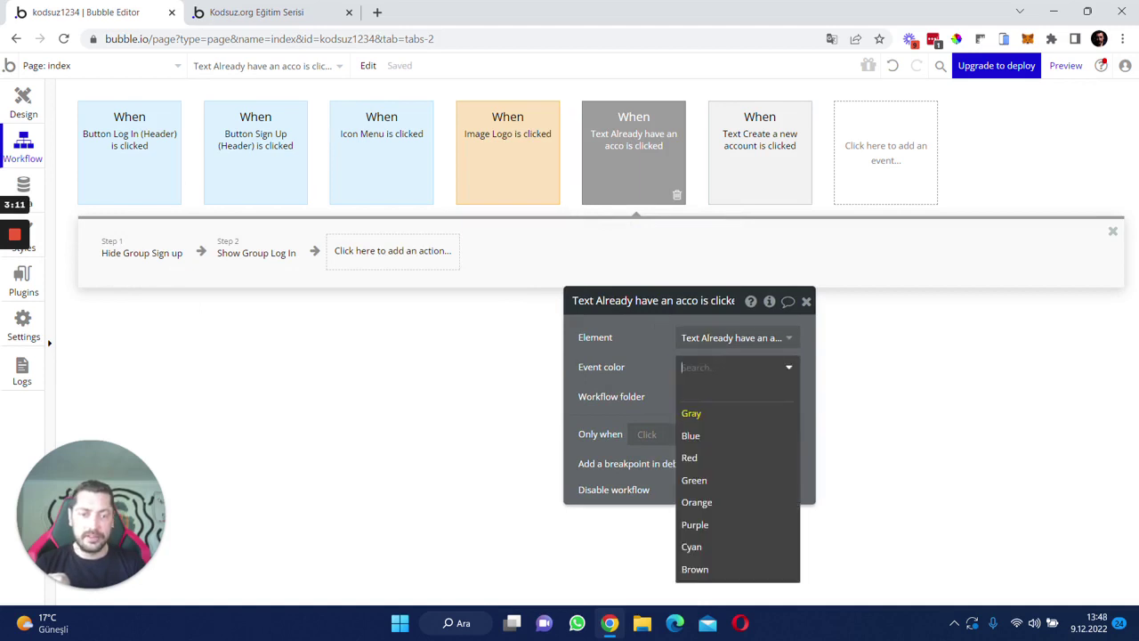
pyautogui.click(716, 436)
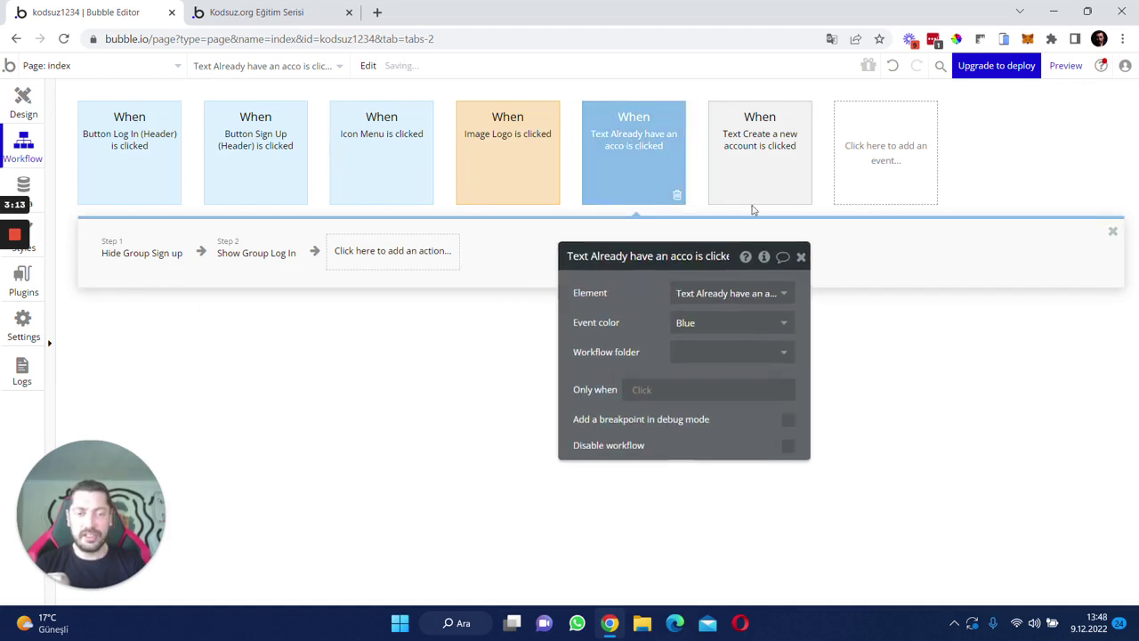
# - Colour the Text Create a new account event Blue and return to the page design
pyautogui.click(770, 175)
pyautogui.click(691, 323)
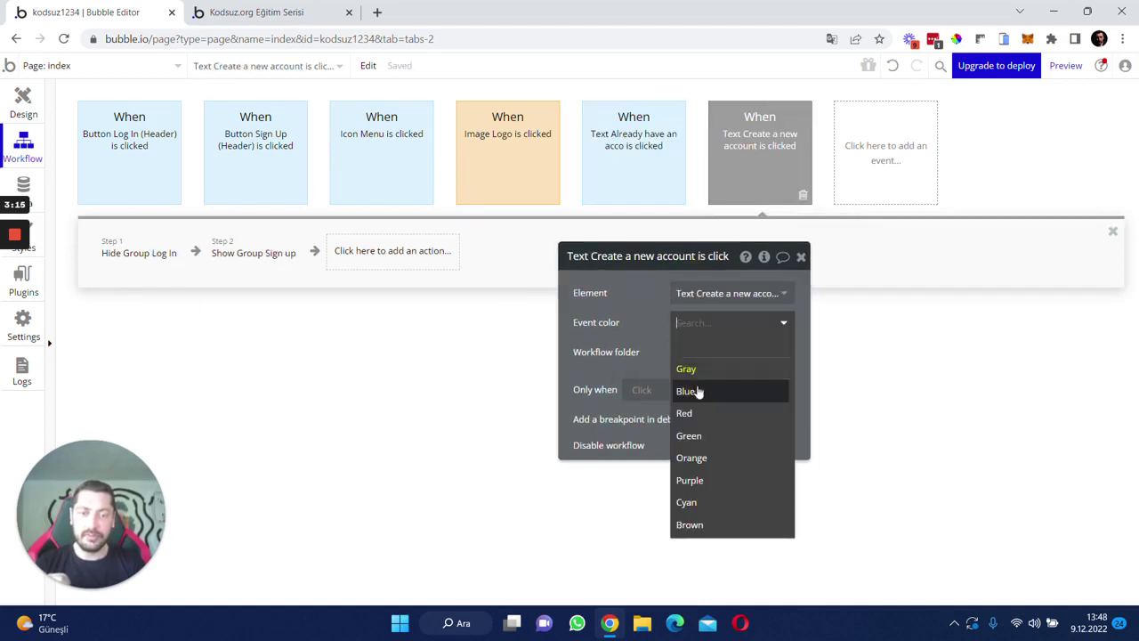
pyautogui.click(691, 389)
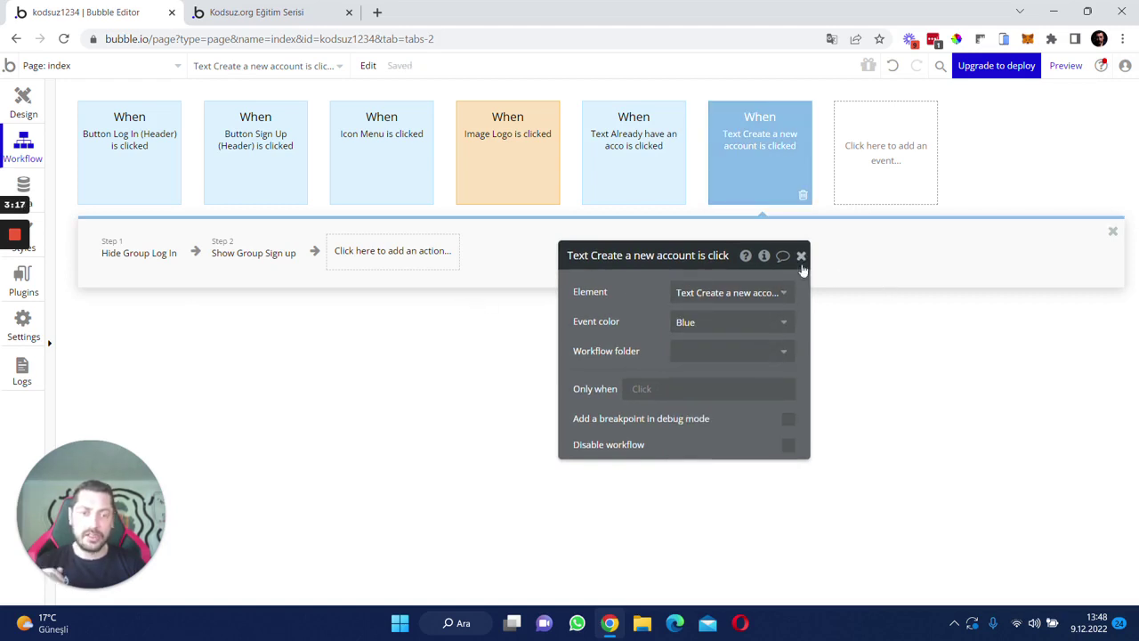
pyautogui.click(802, 257)
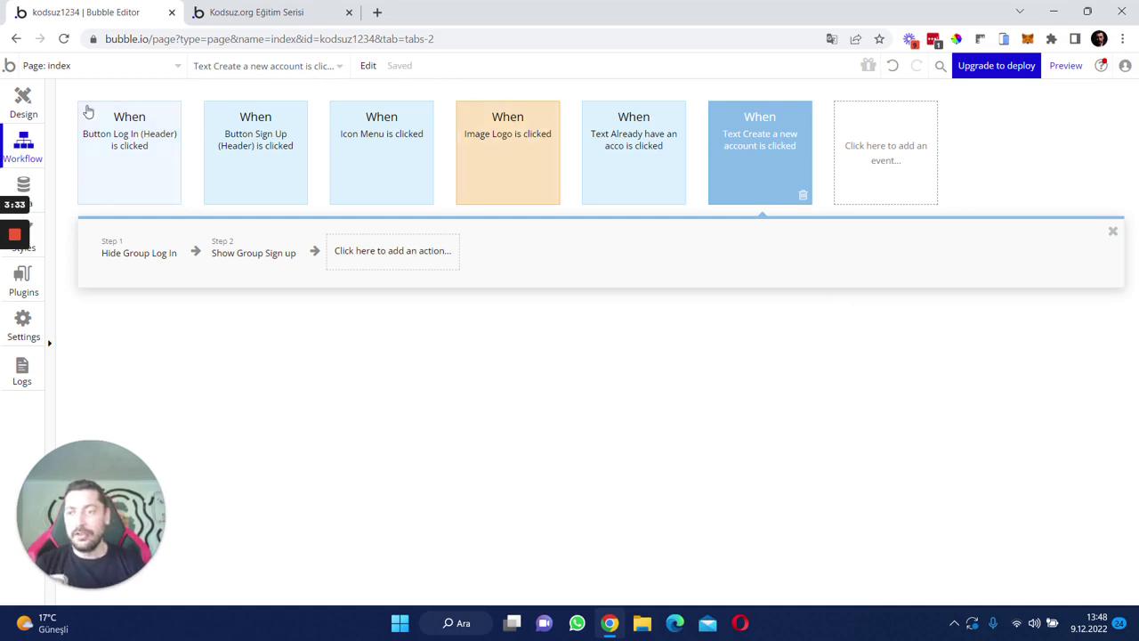
pyautogui.click(27, 105)
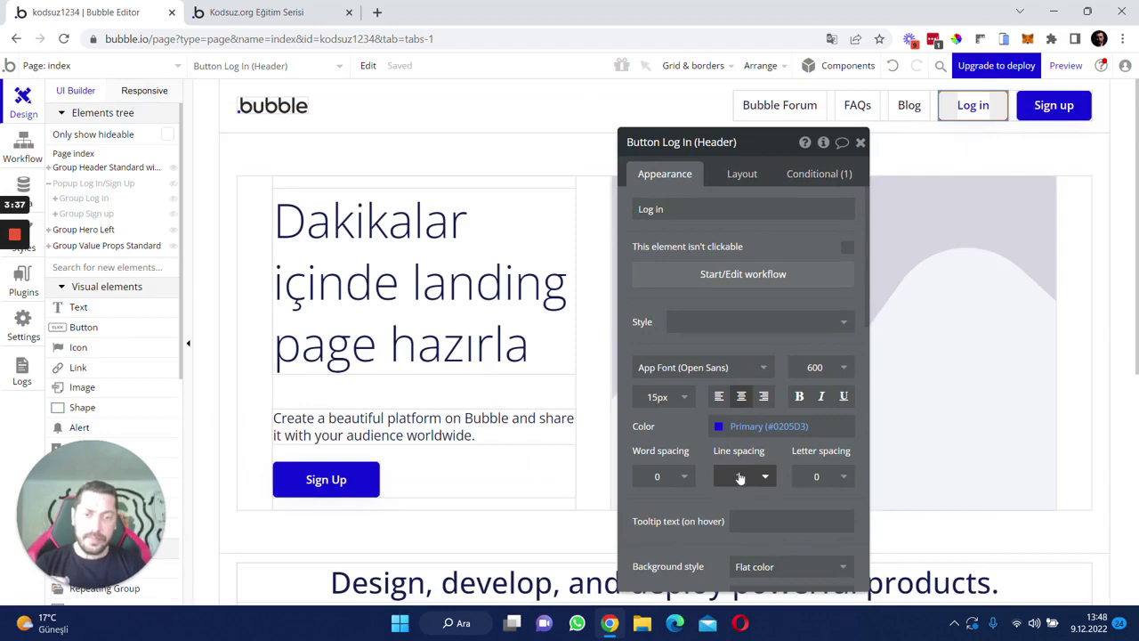
pyautogui.click(84, 199)
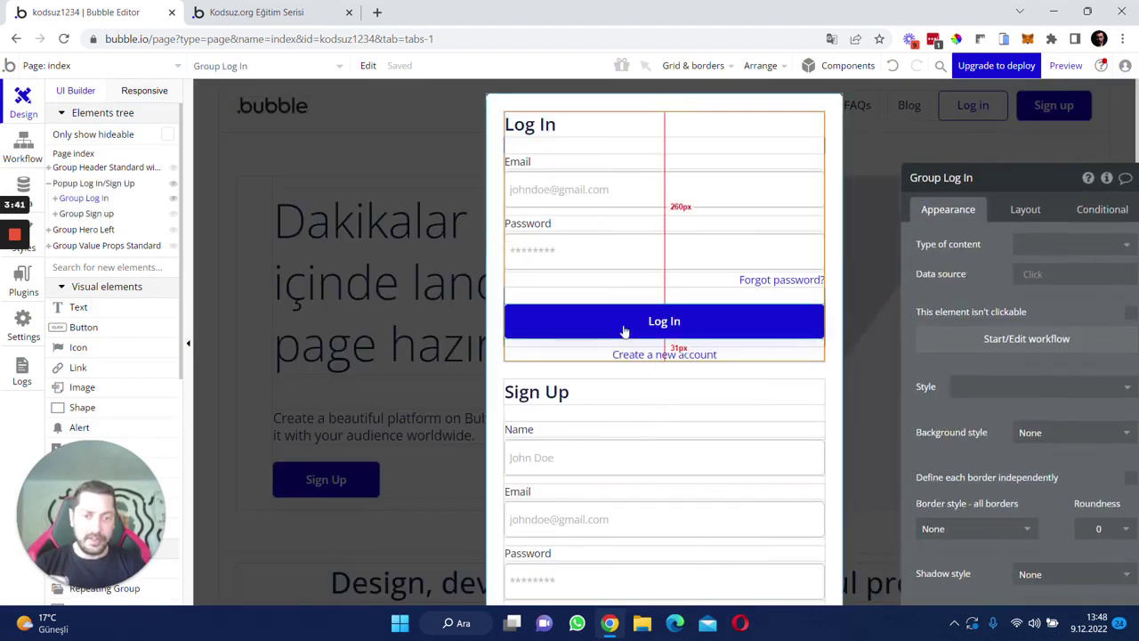
pyautogui.click(703, 333)
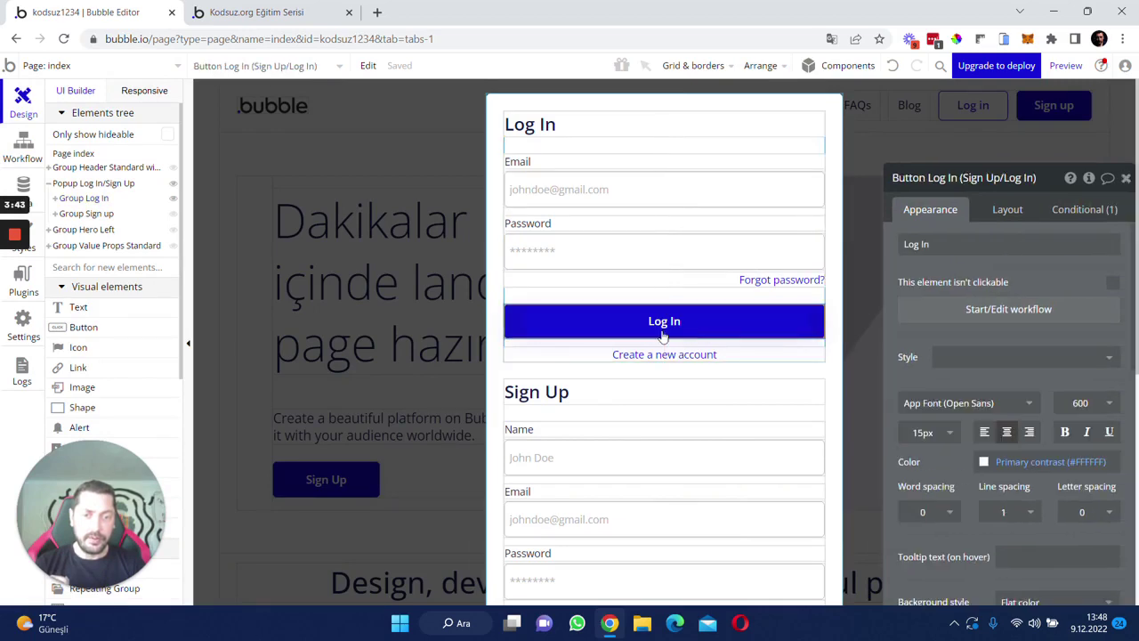
pyautogui.click(990, 322)
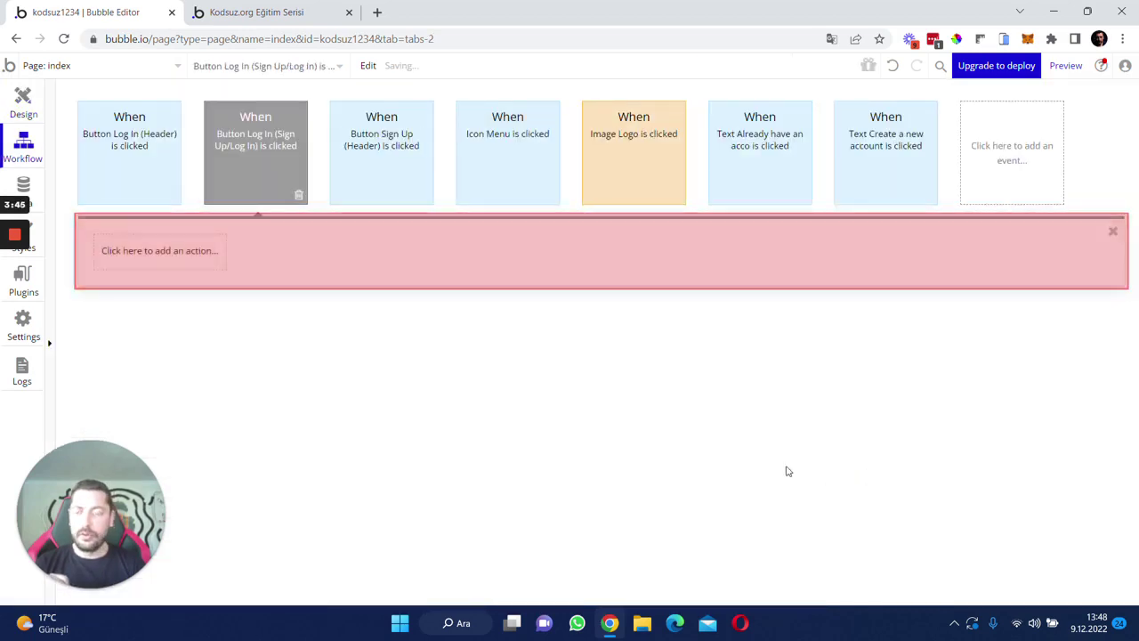
pyautogui.click(23, 103)
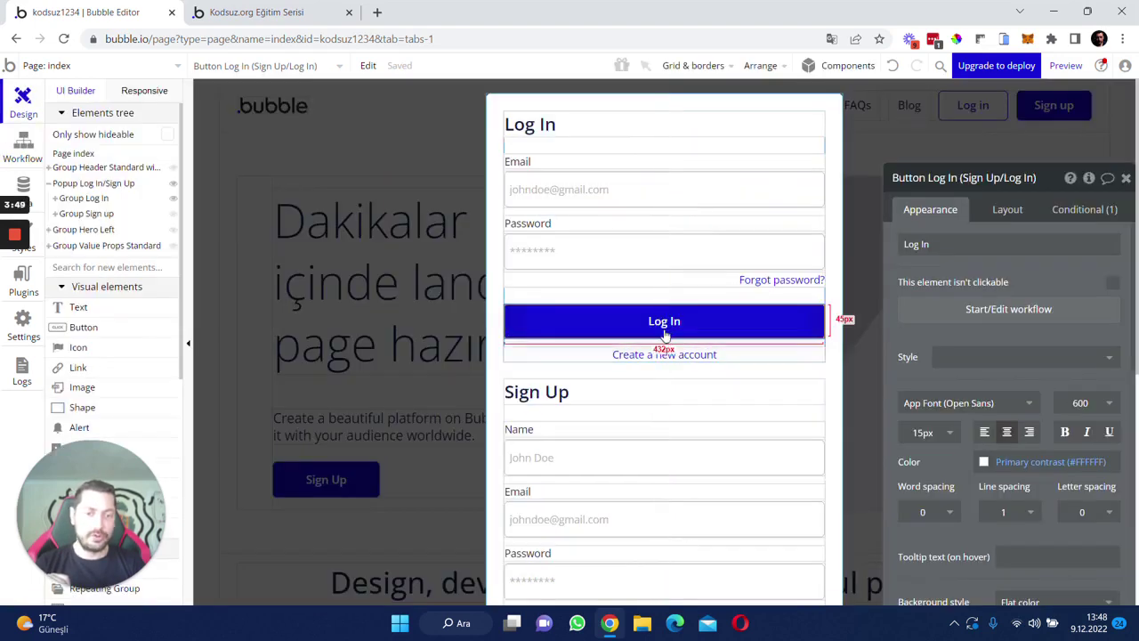
# - Relabel the log-in button 'Giriş Yap' and the forgot-password link 'Şifreni mi unuttun?'
pyautogui.tripleClick(917, 245)
pyautogui.write('G')
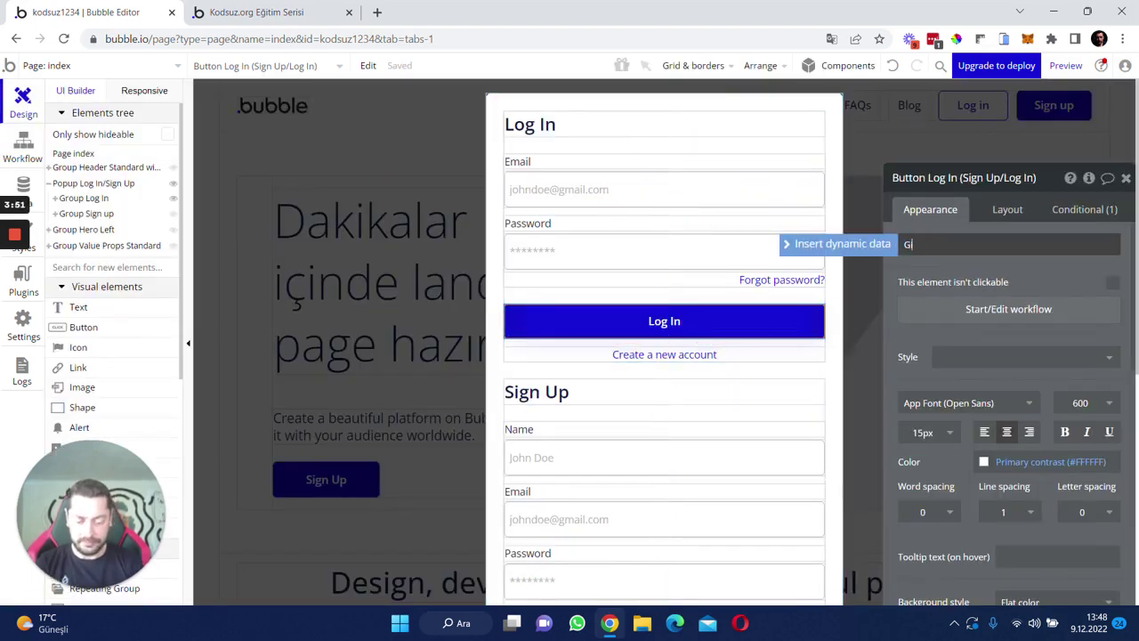
pyautogui.write('iriş Yap')
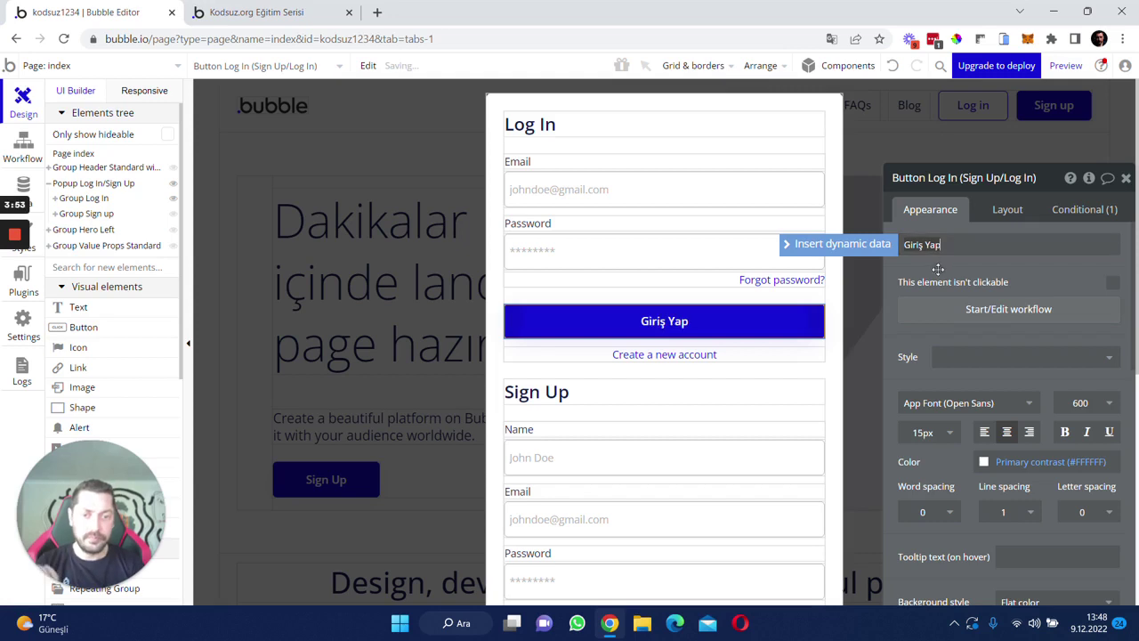
pyautogui.click(782, 279)
pyautogui.tripleClick(941, 269)
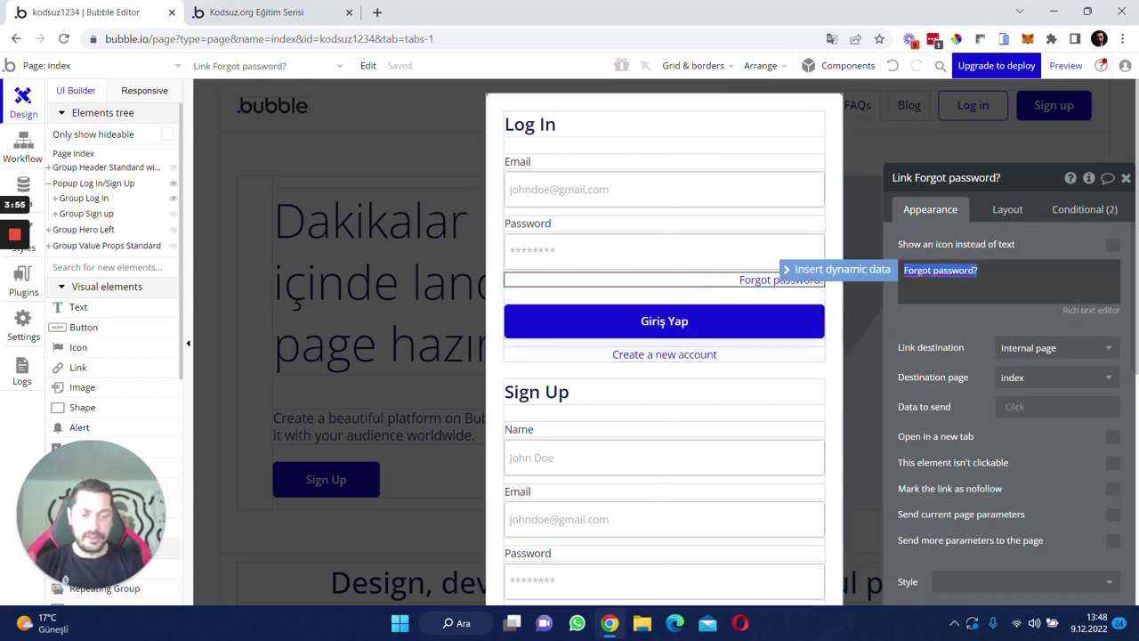
pyautogui.write('Şifreni mi unuttun?')
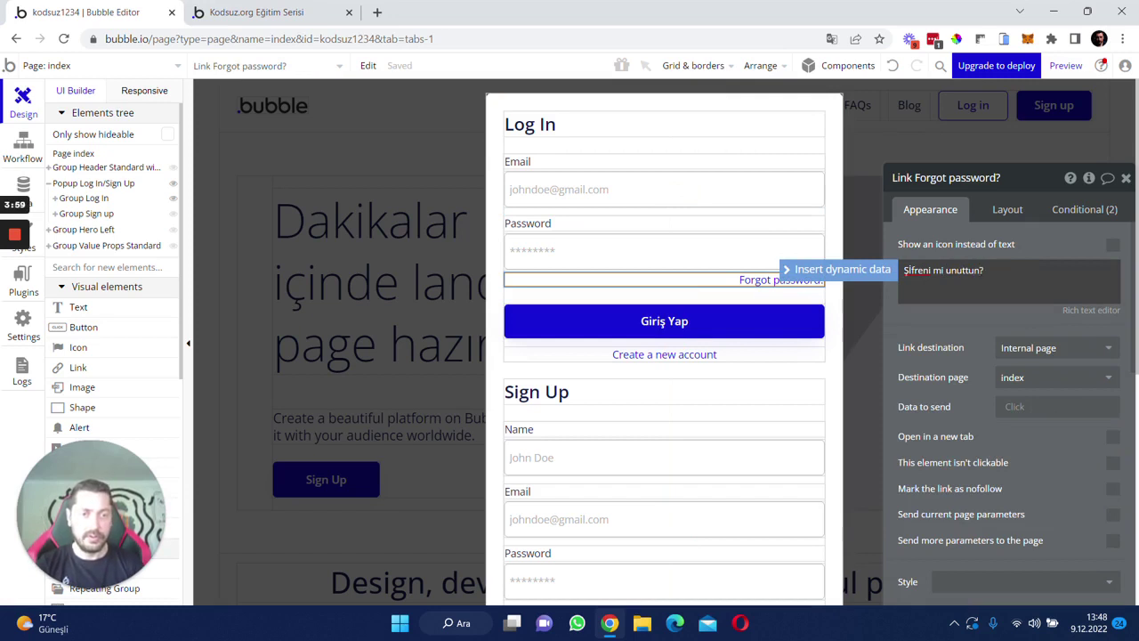
pyautogui.click(926, 320)
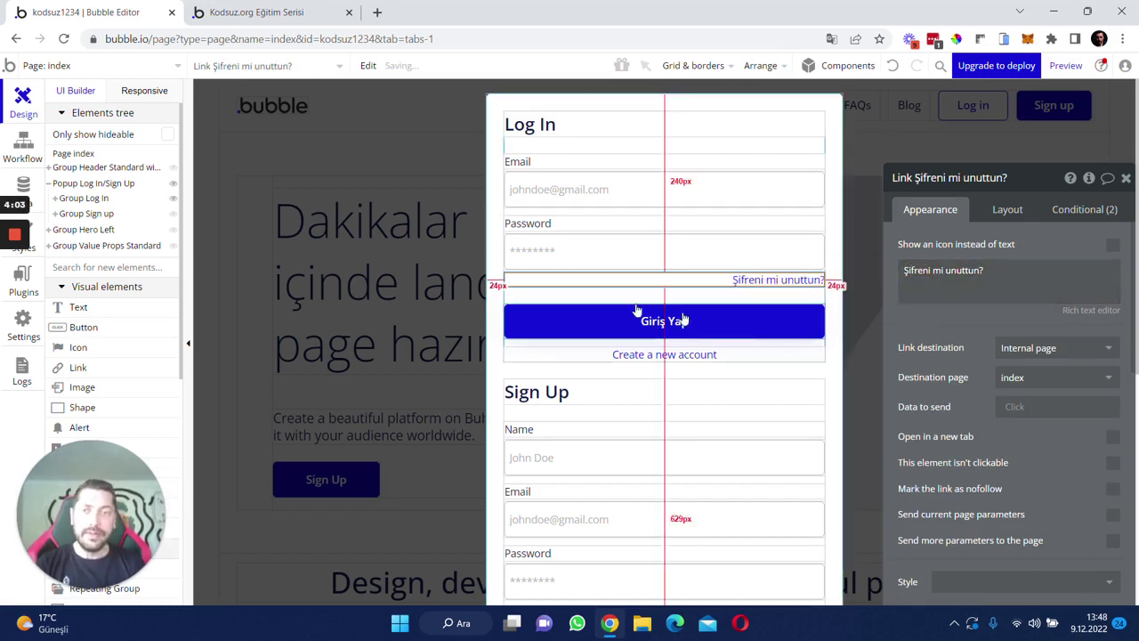
# - Reposition the Şifreni mi unuttun? link and set its destination page to reset_pw
pyautogui.moveTo(800, 281); pyautogui.dragTo(743, 304)
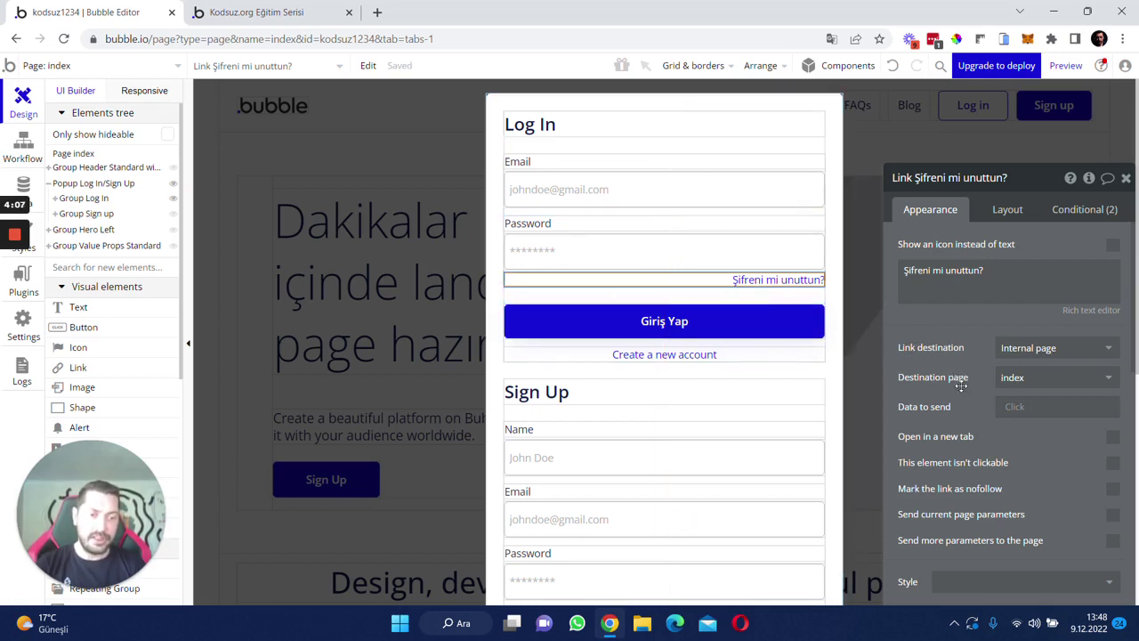
pyautogui.click(1033, 381)
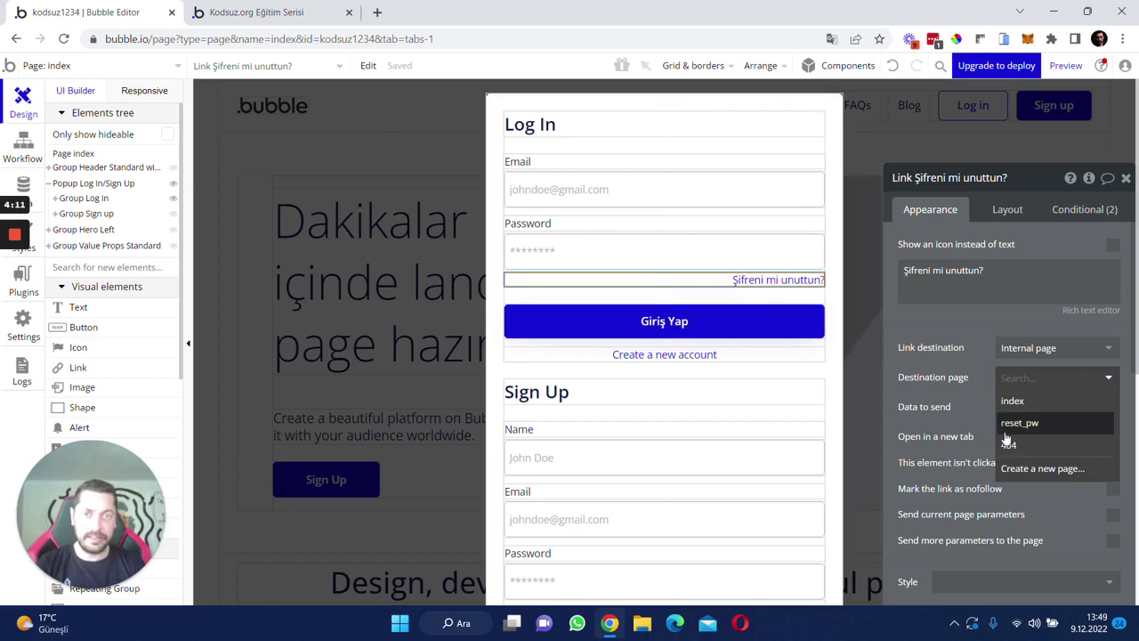
pyautogui.click(1018, 431)
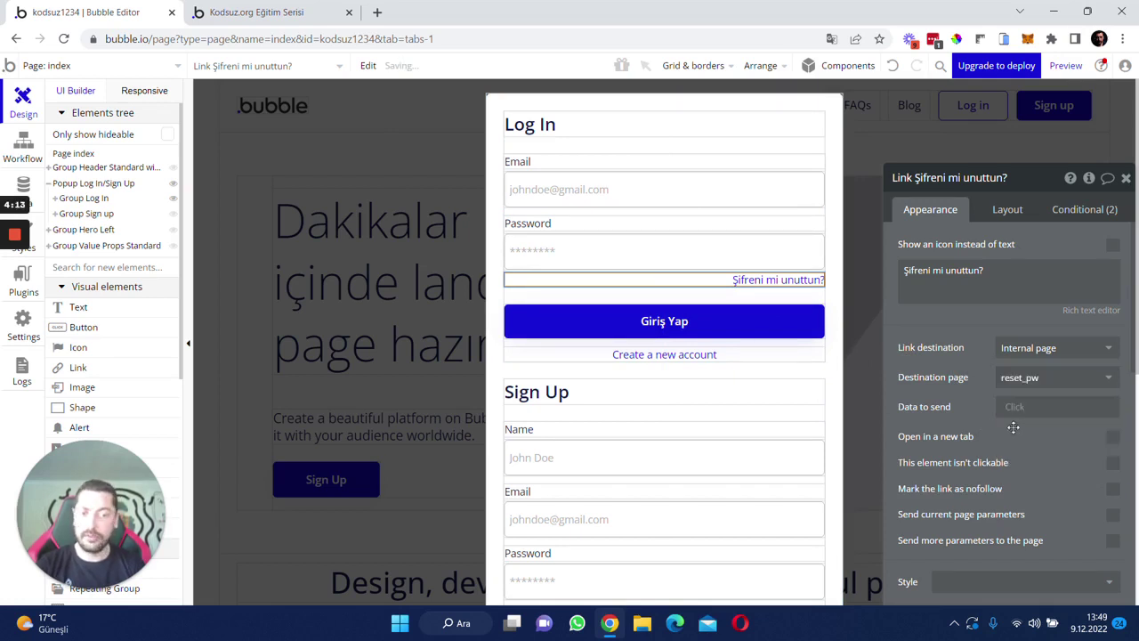
pyautogui.moveTo(967, 337); pyautogui.dragTo(952, 307)
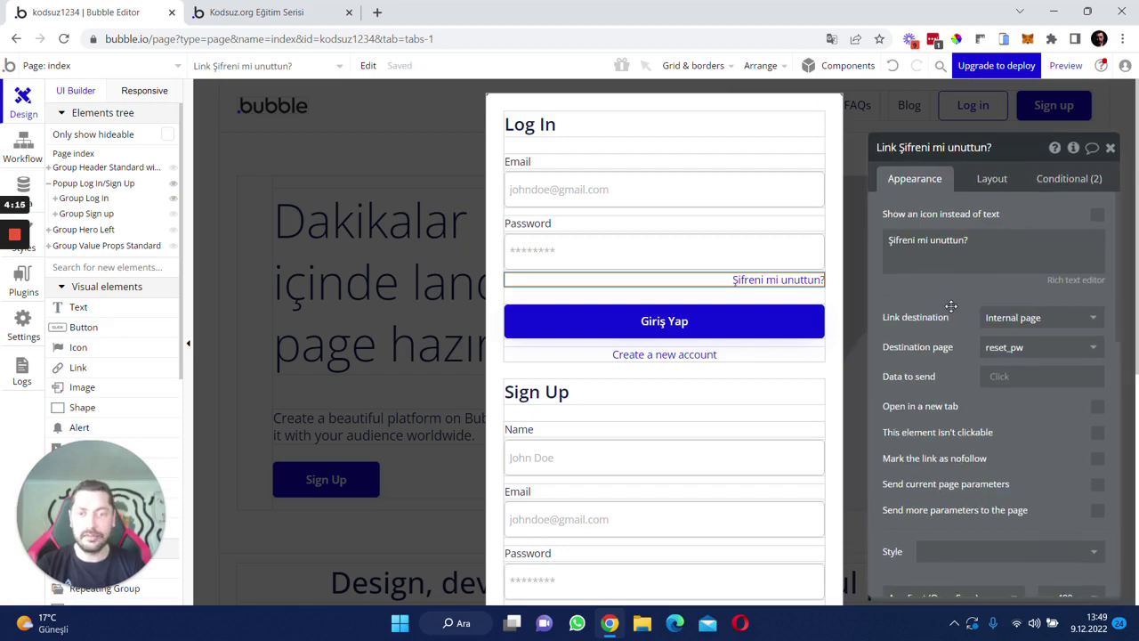
# - Change the form heading to 'Giriş yap' and the Password label to 'Şifre'
pyautogui.click(623, 129)
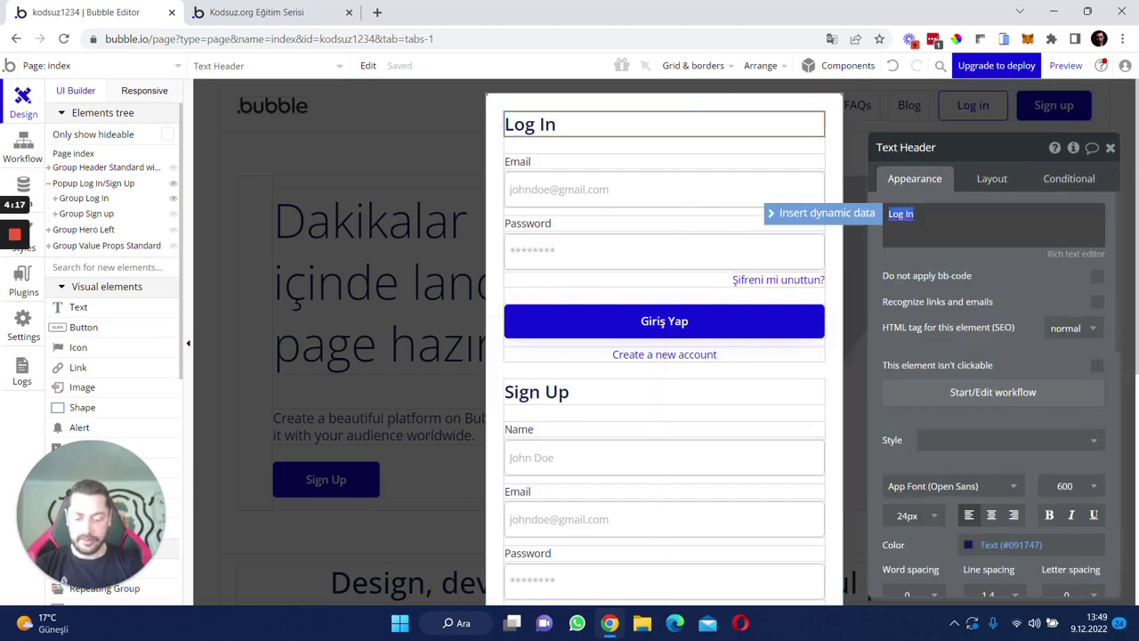
pyautogui.write('Giriş yap')
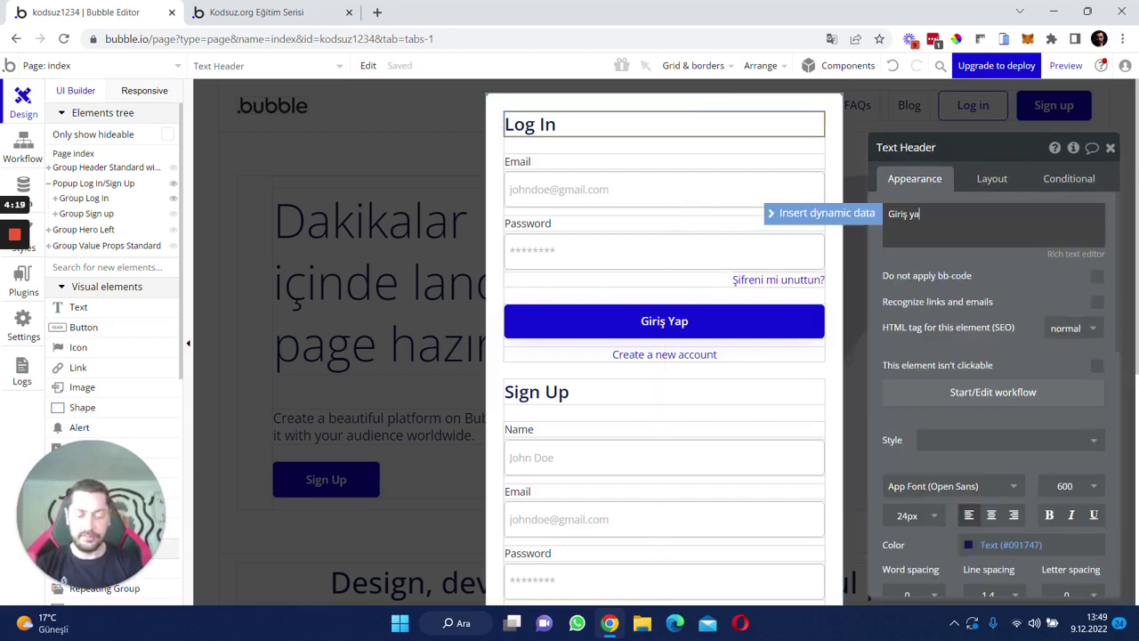
pyautogui.click(552, 164)
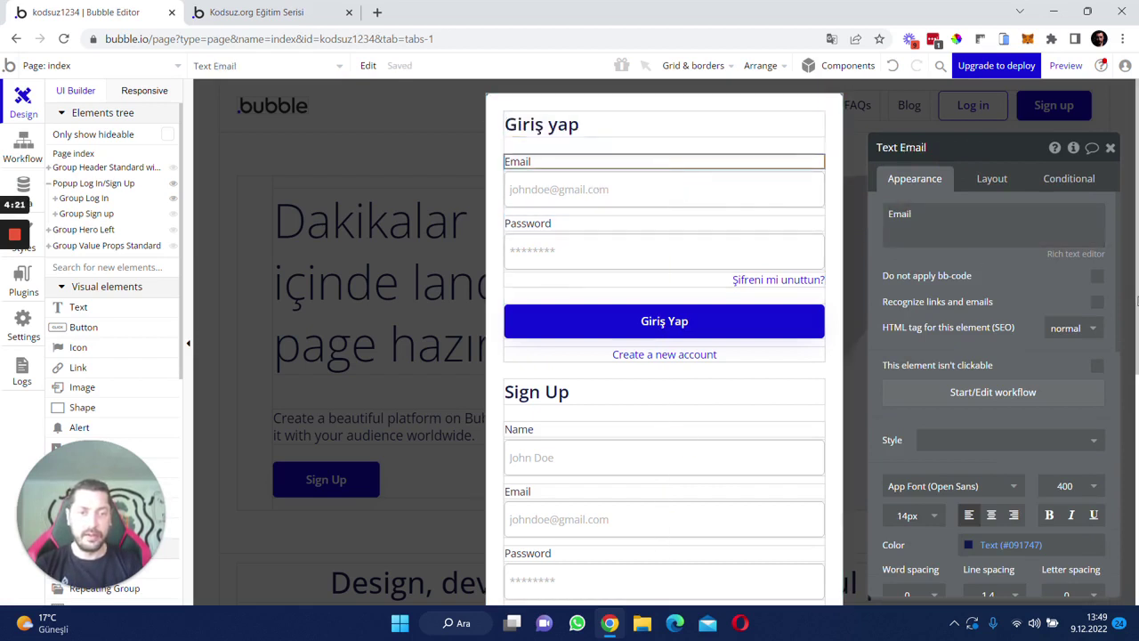
pyautogui.click(575, 226)
pyautogui.doubleClick(908, 215)
pyautogui.write('Şi')
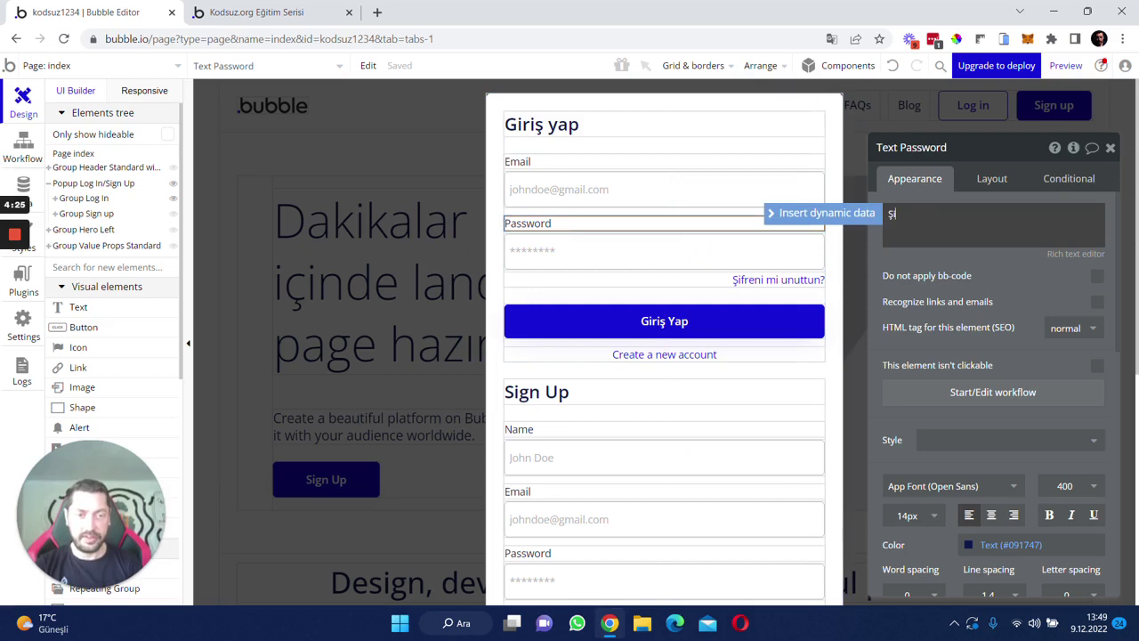
pyautogui.write('fre')
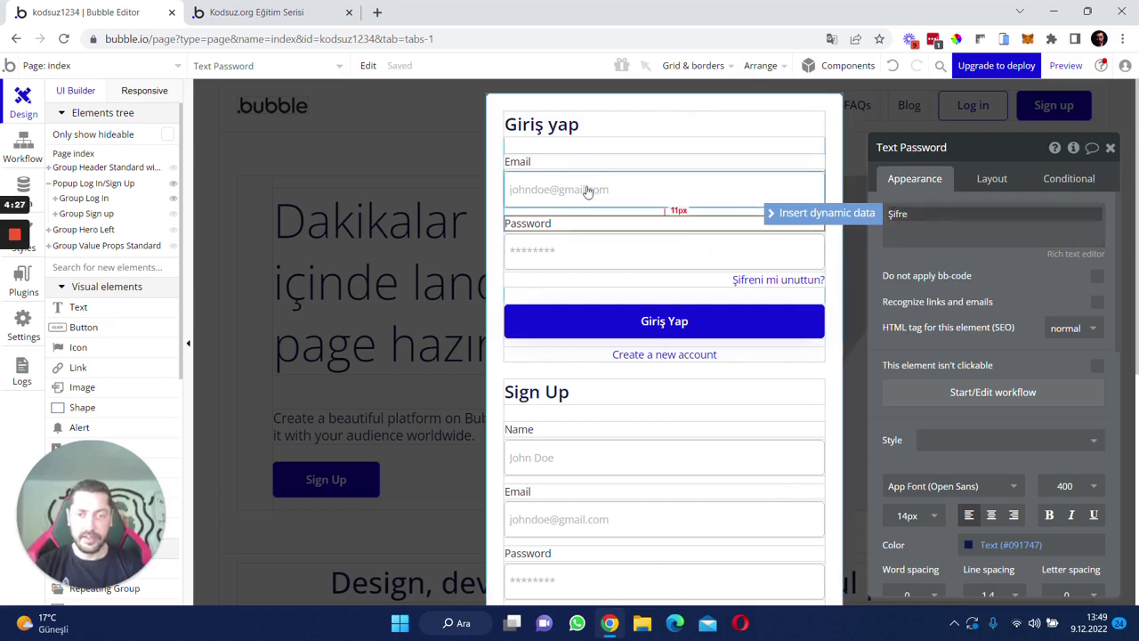
pyautogui.click(587, 189)
# - Rename the log-in email and password inputs, replacing 'Log In' with 'Giriş Yap'
pyautogui.click(920, 149)
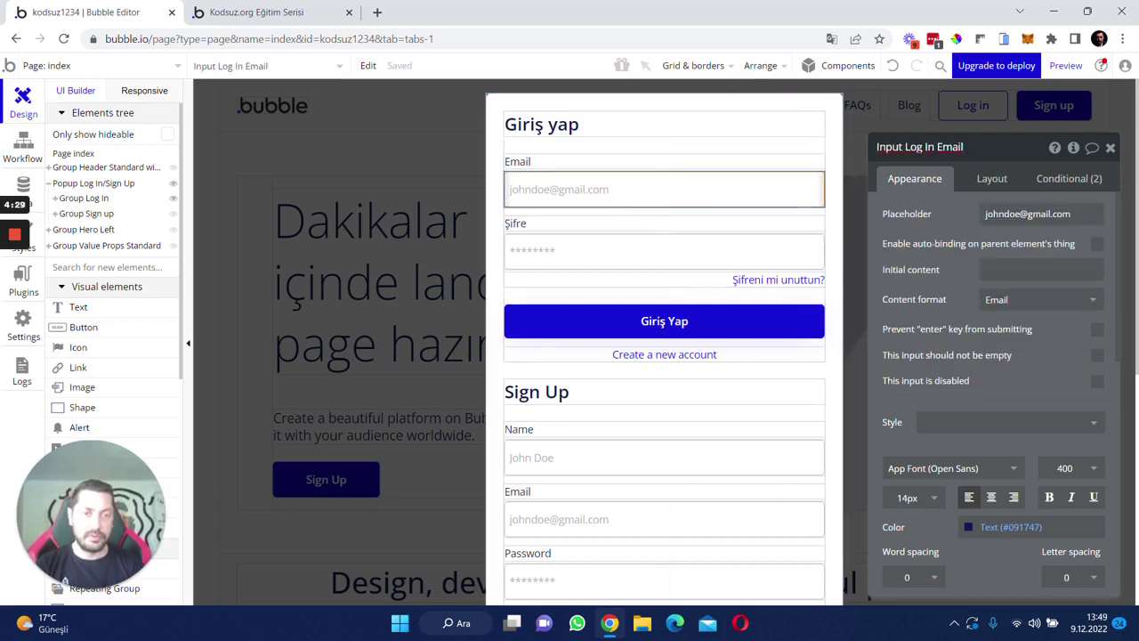
pyautogui.moveTo(903, 147); pyautogui.dragTo(928, 147)
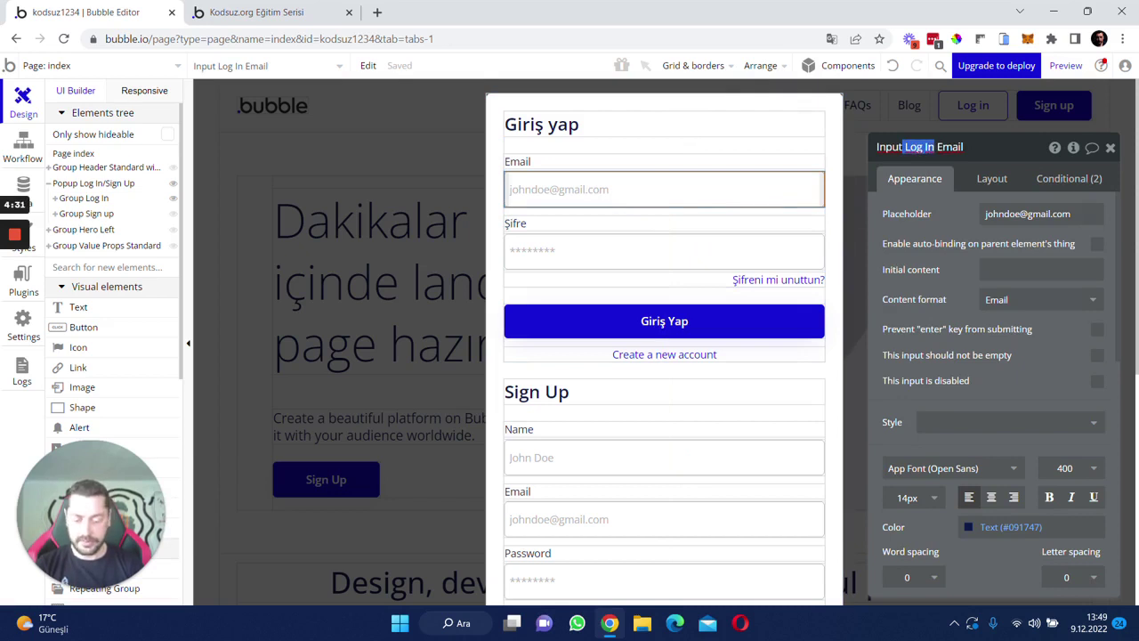
pyautogui.write('Giriş Yap')
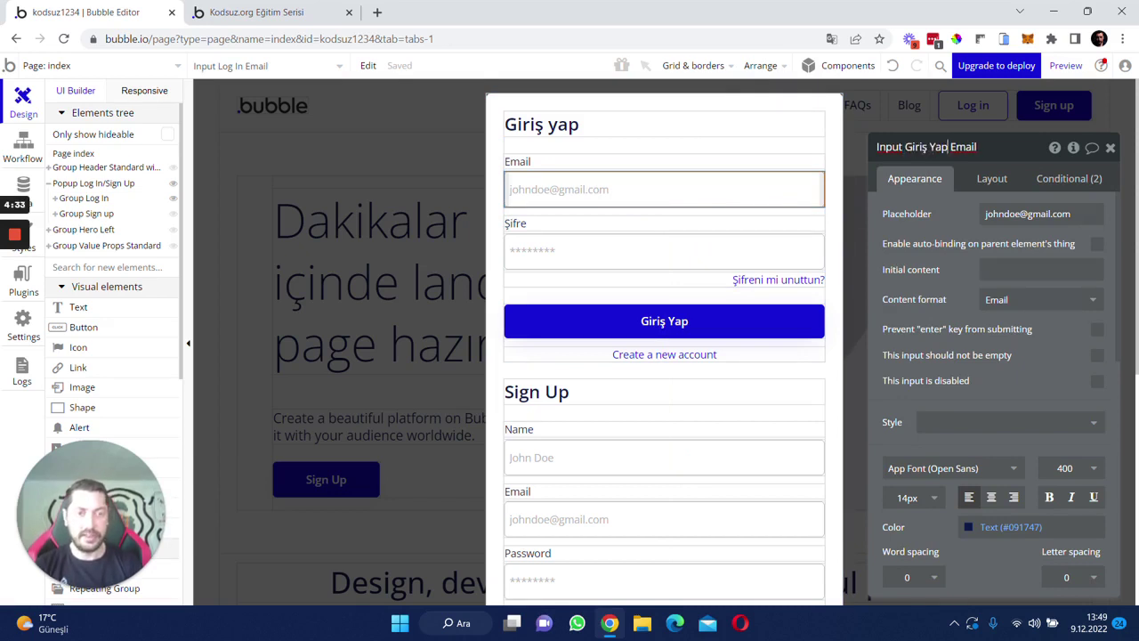
pyautogui.click(686, 249)
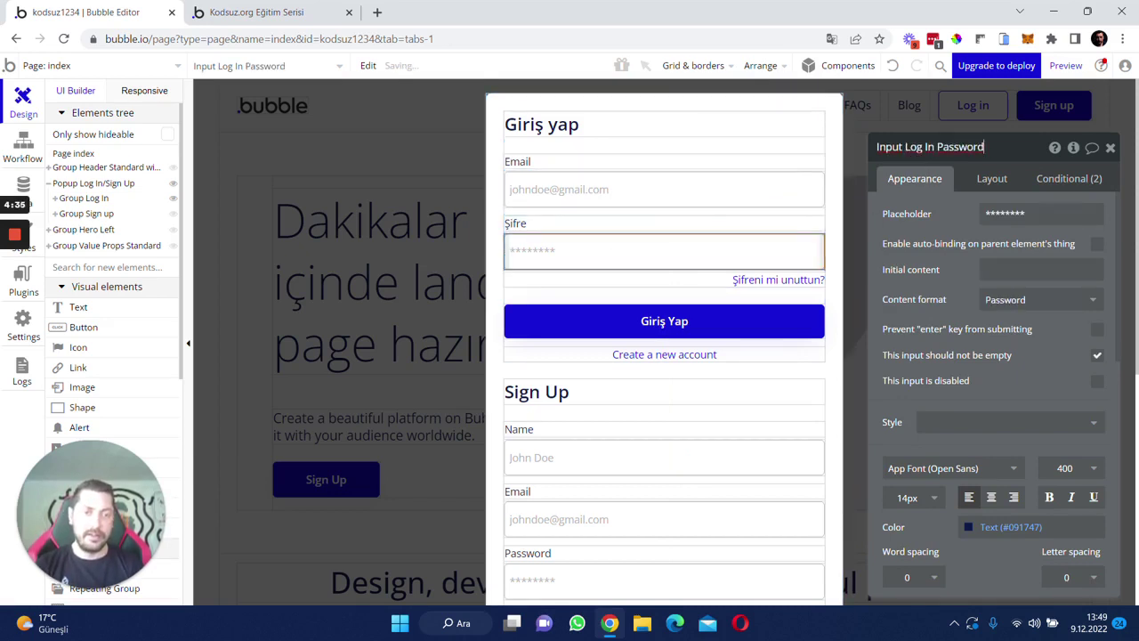
pyautogui.moveTo(904, 147); pyautogui.dragTo(935, 147)
pyautogui.write('Girşi Yap')
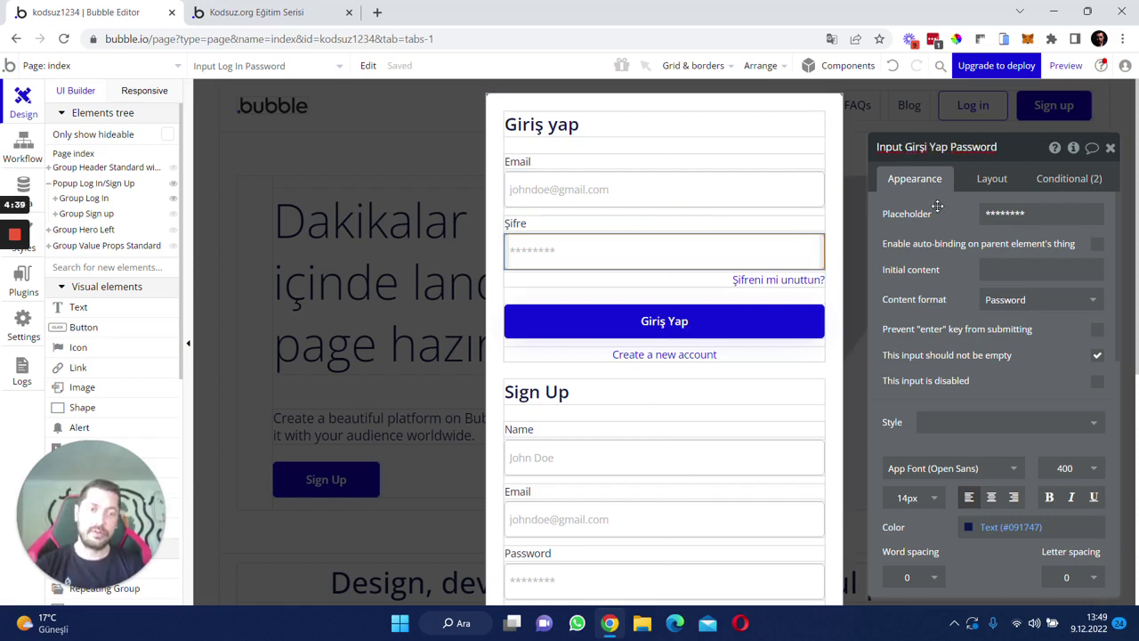
pyautogui.click(997, 146)
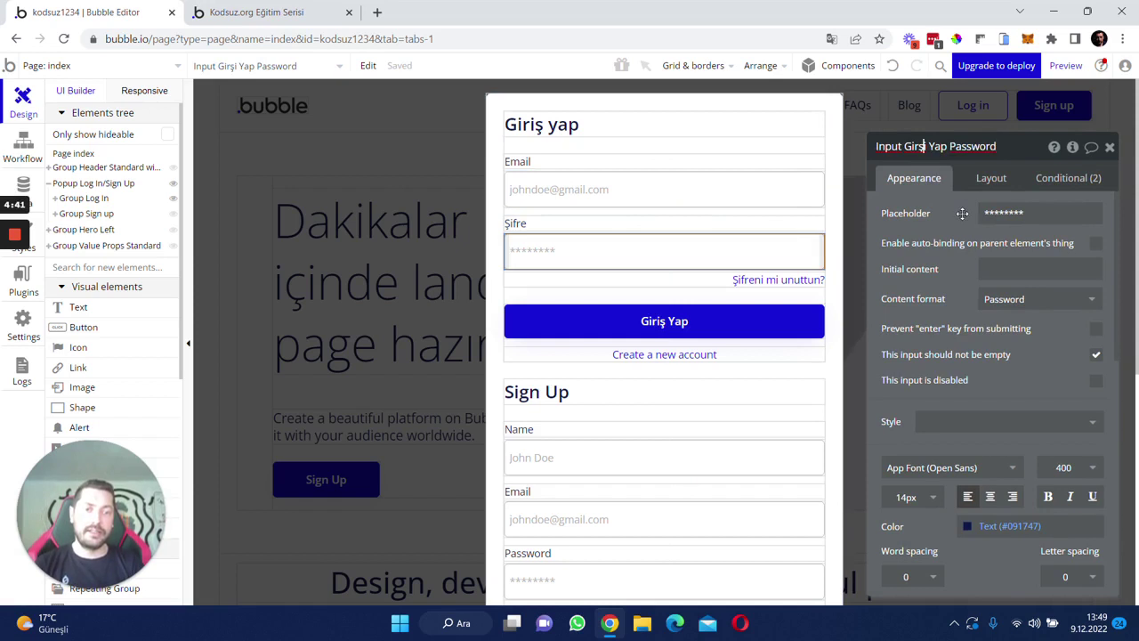
pyautogui.click(929, 146)
pyautogui.press('BackSpace')
pyautogui.press('BackSpace')
pyautogui.write('iş')
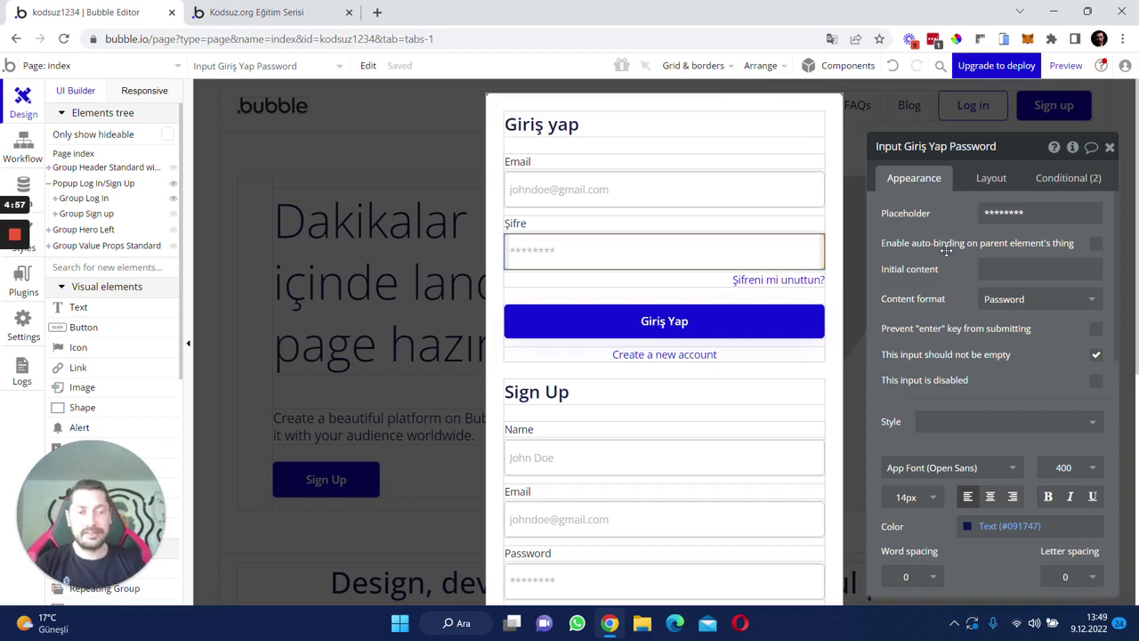
pyautogui.click(585, 190)
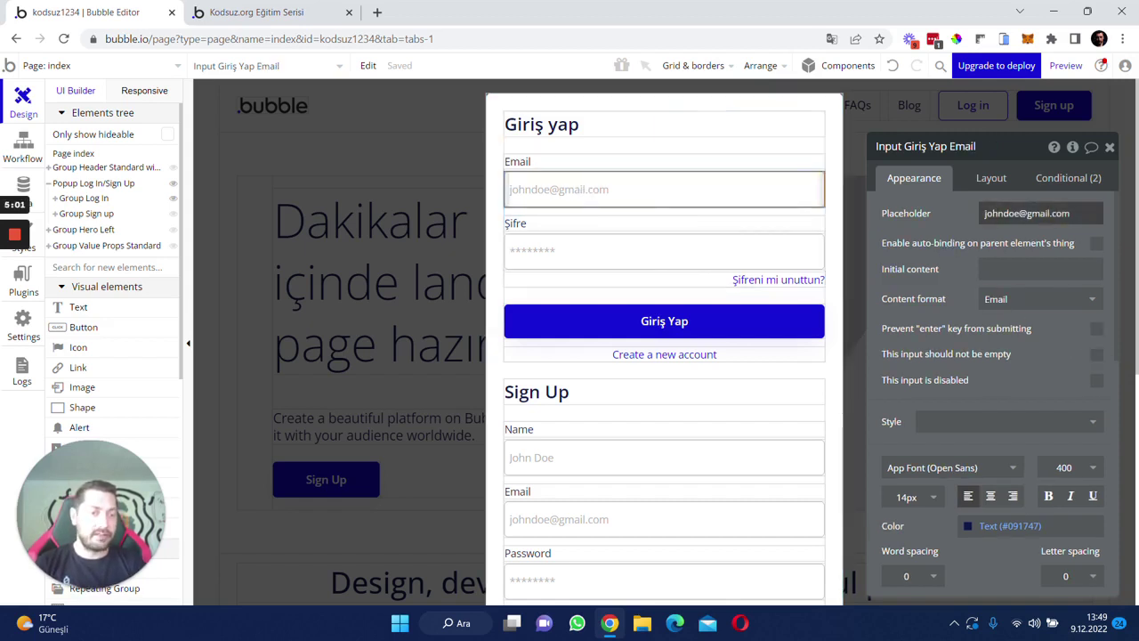
pyautogui.click(610, 255)
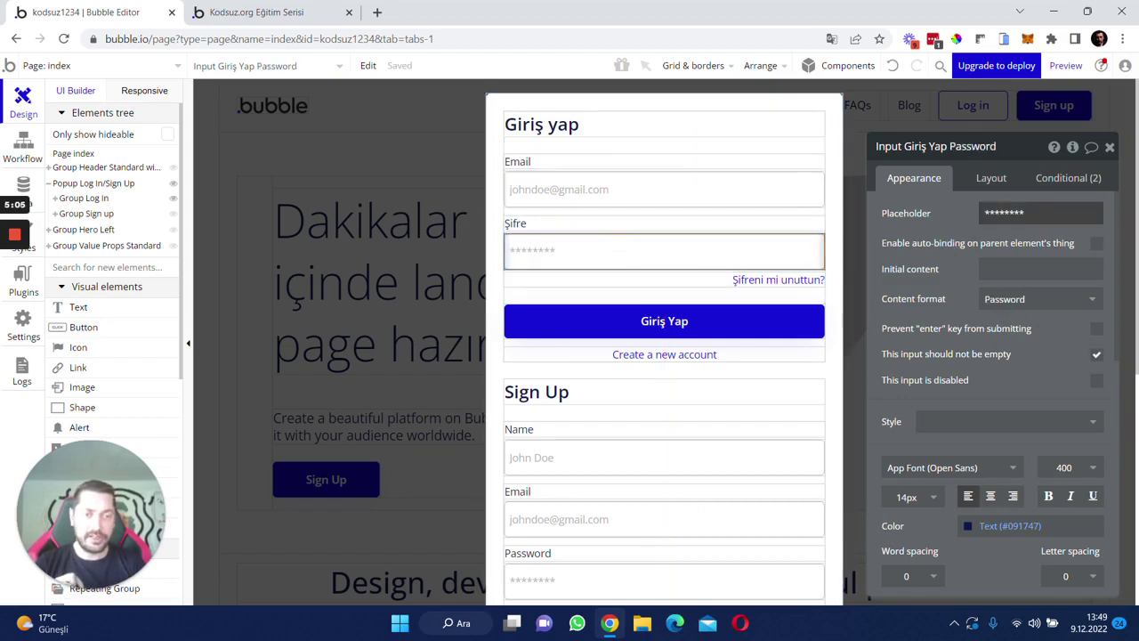
# - Change the Create a new account text to 'Yeni bir hesap yarat'
pyautogui.click(685, 357)
pyautogui.click(1015, 230)
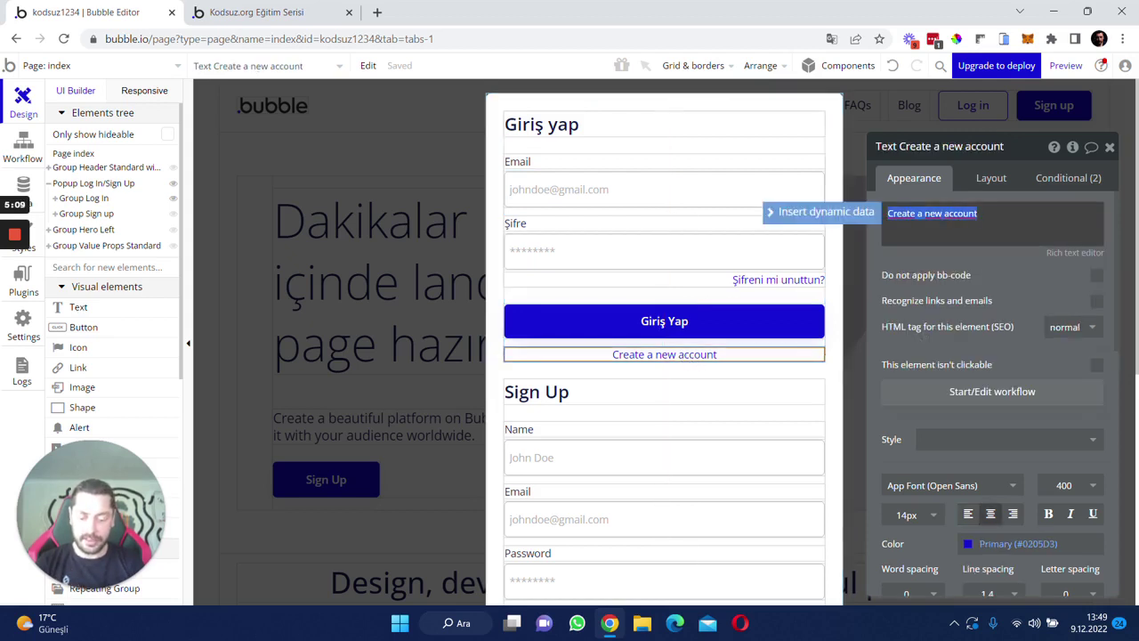
pyautogui.write('e')
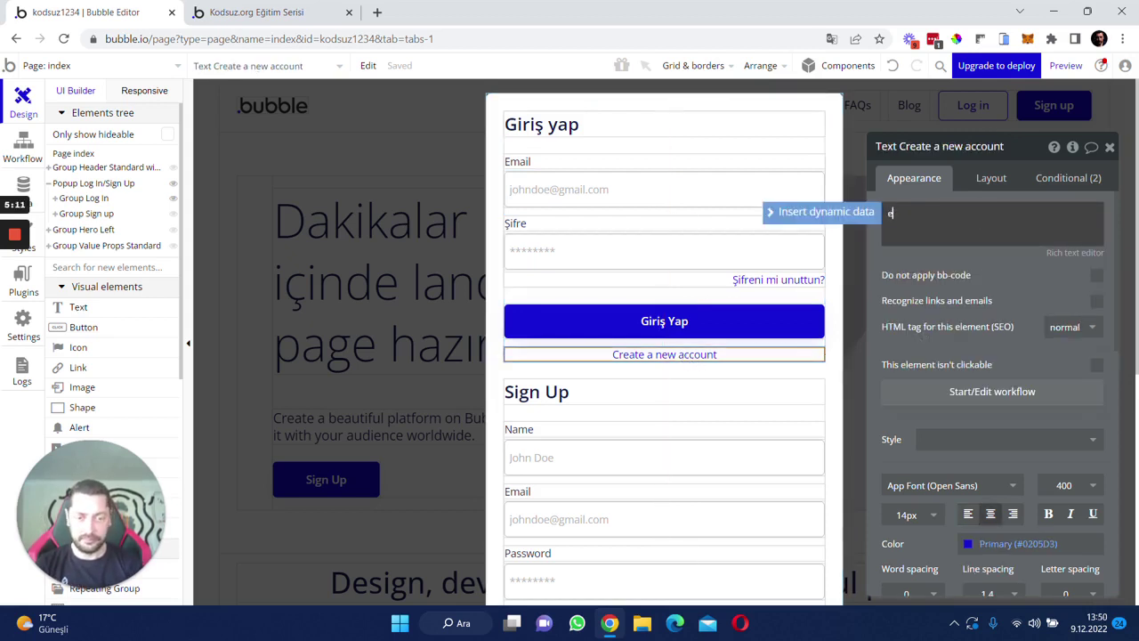
pyautogui.press('BackSpace')
pyautogui.write('Yeni bi rhe')
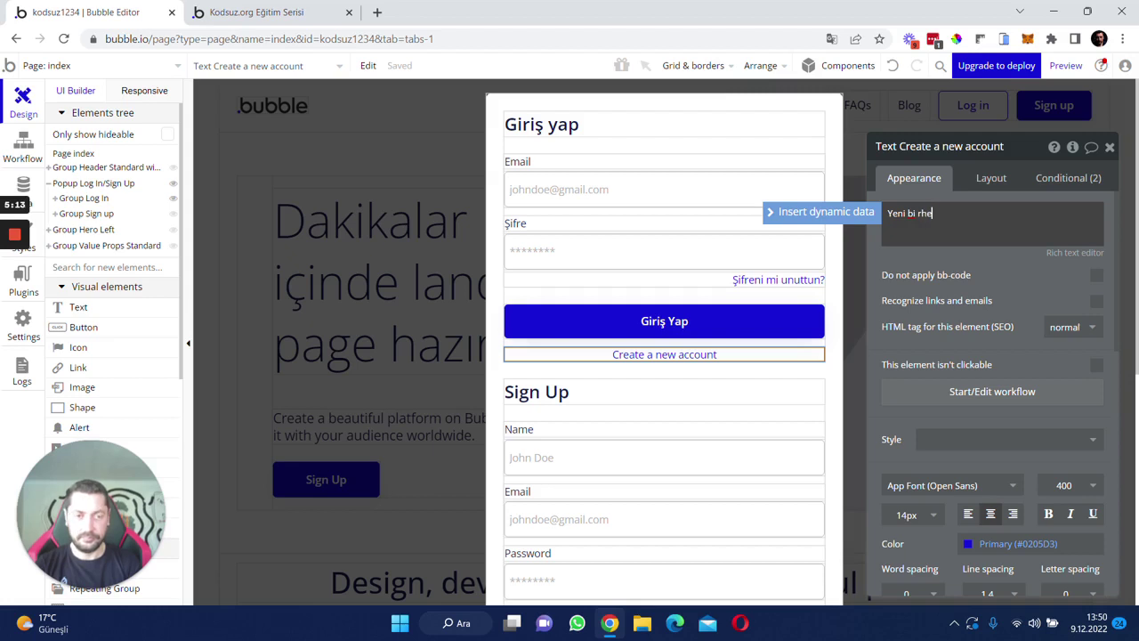
pyautogui.write('sap')
pyautogui.press('BackSpace')
pyautogui.press('BackSpace')
pyautogui.press('BackSpace')
pyautogui.press('BackSpace')
pyautogui.press('BackSpace')
pyautogui.press('BackSpace')
pyautogui.press('BackSpace')
pyautogui.write('r')
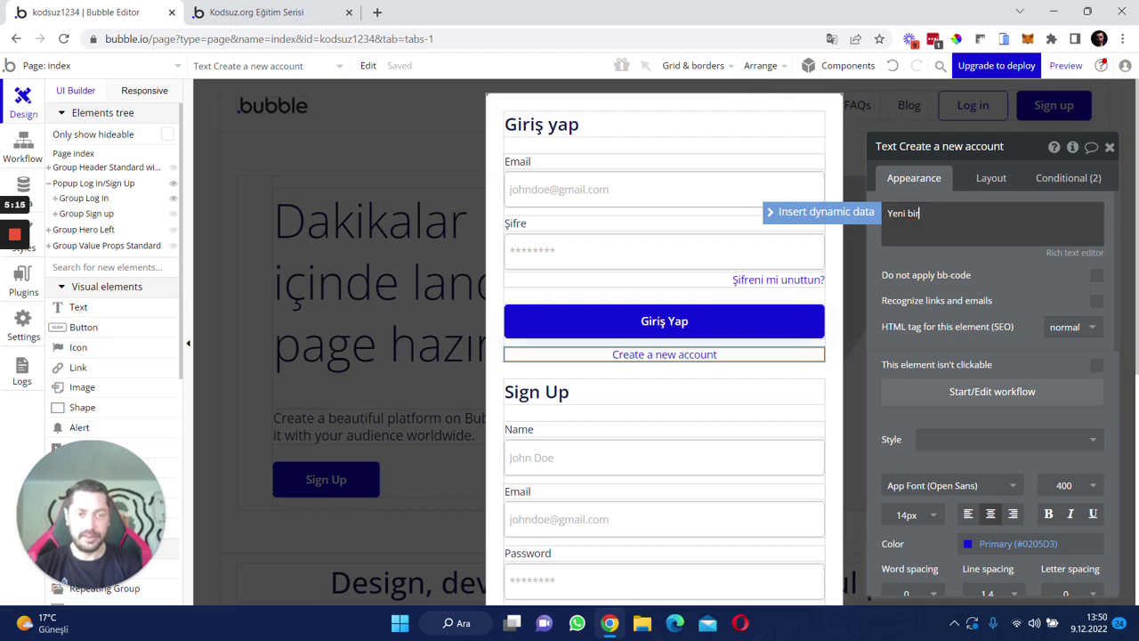
pyautogui.write(' hesap yarat')
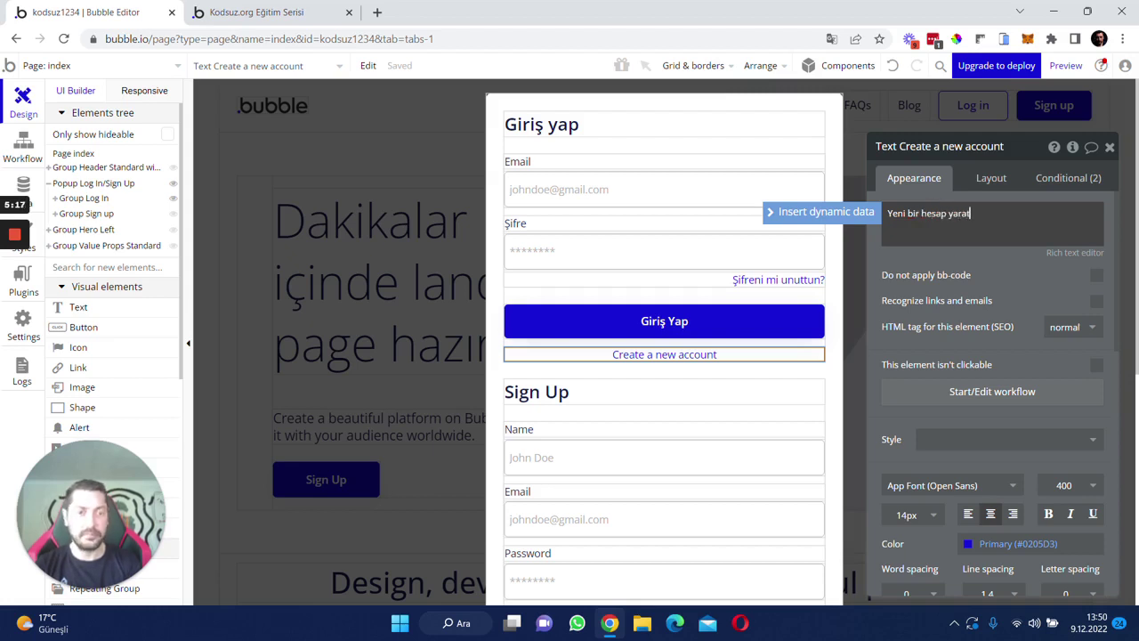
pyautogui.click(664, 355)
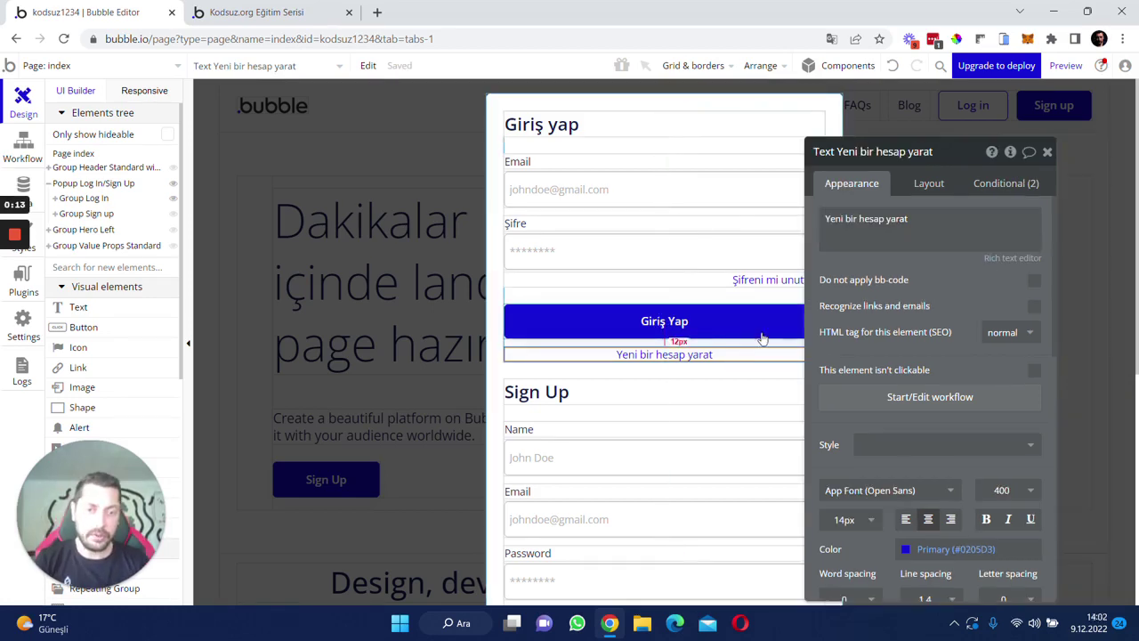
pyautogui.click(763, 336)
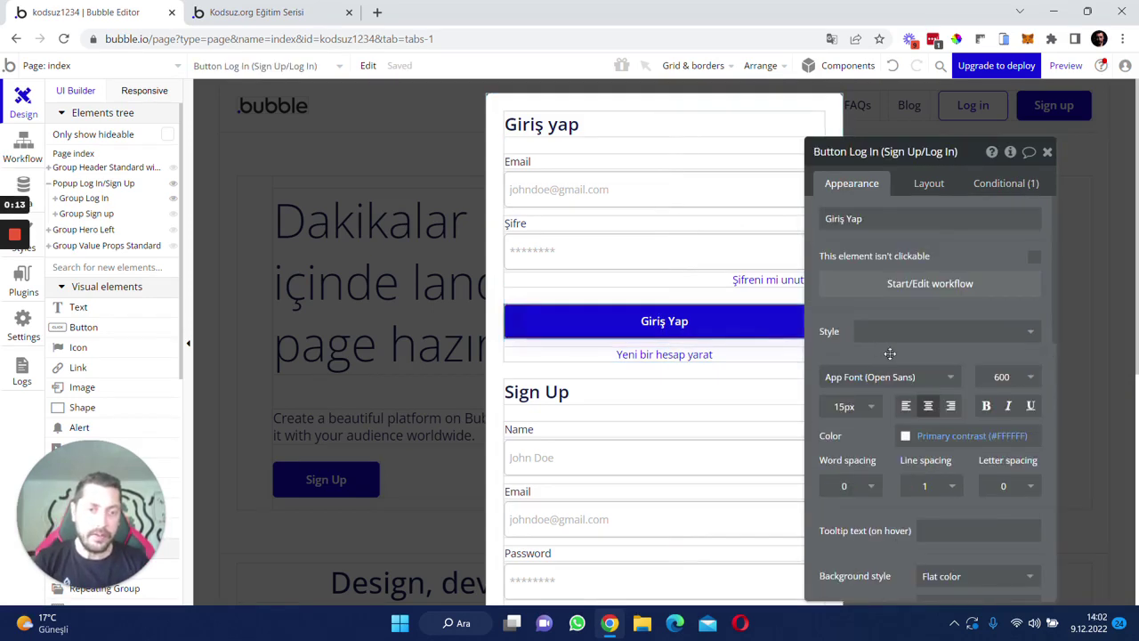
# - Start the Giriş Yap button's workflow with a 'Log the user in' account action
pyautogui.click(863, 283)
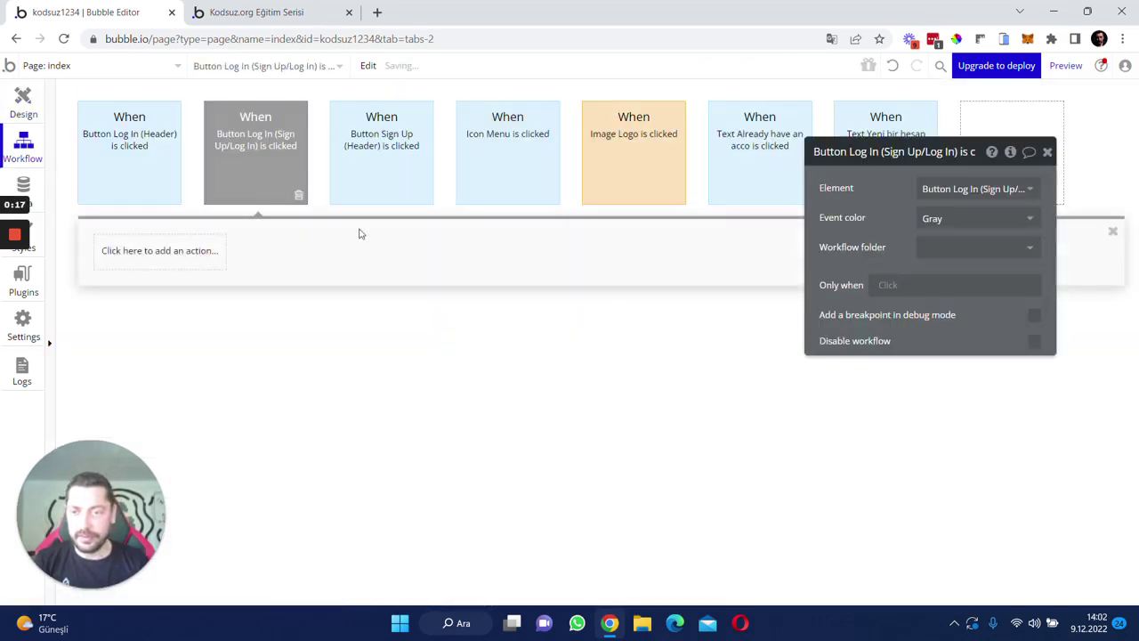
pyautogui.moveTo(246, 138)
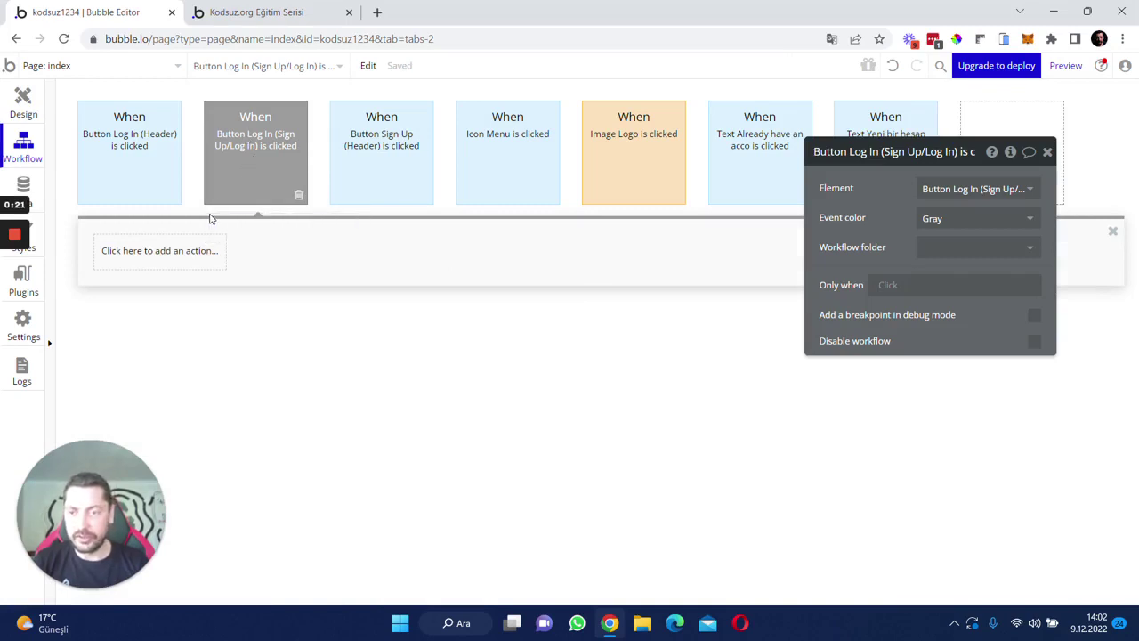
pyautogui.click(188, 265)
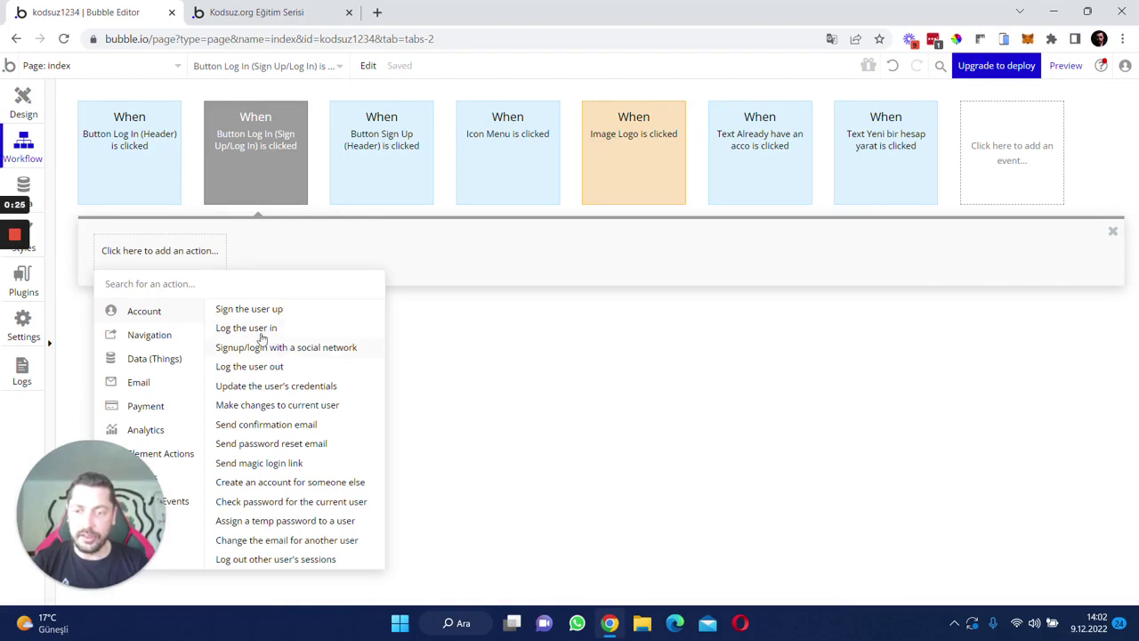
pyautogui.click(261, 329)
pyautogui.moveTo(849, 246); pyautogui.dragTo(435, 235)
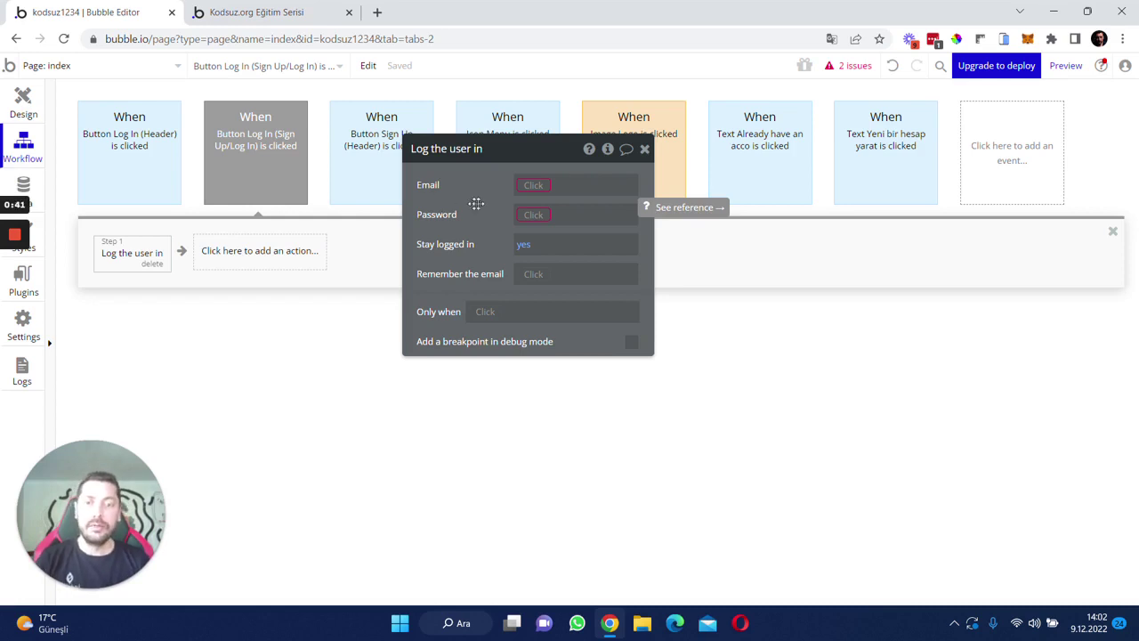
# - Set Email to Input Giriş Yap Email's value and Password to Input Giriş Yap Password's value
pyautogui.click(533, 185)
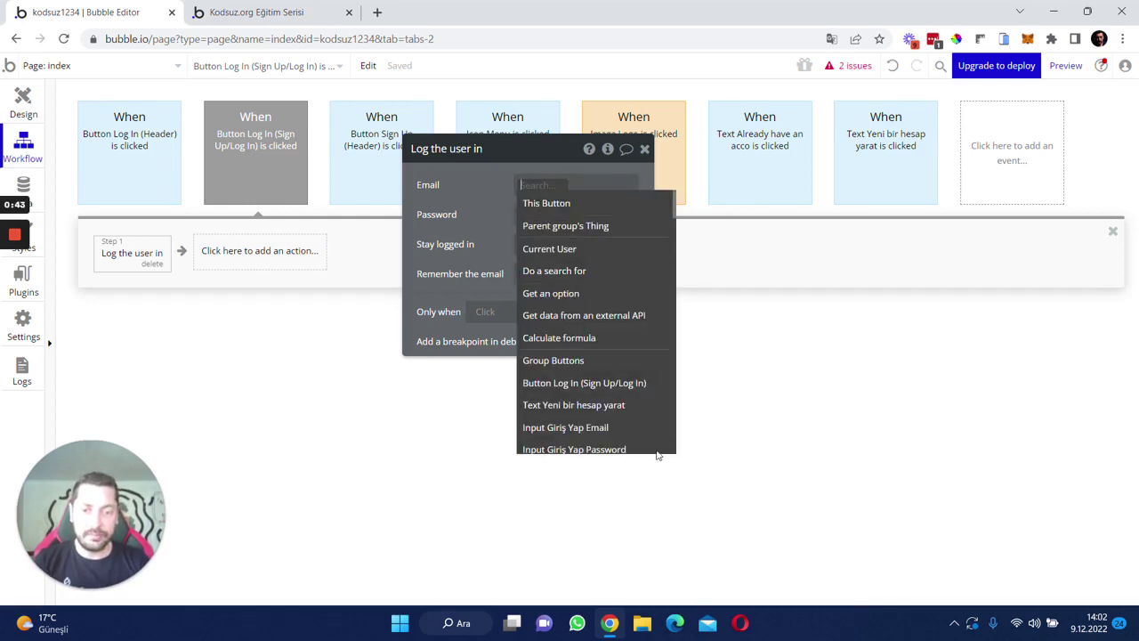
pyautogui.click(565, 428)
pyautogui.click(553, 218)
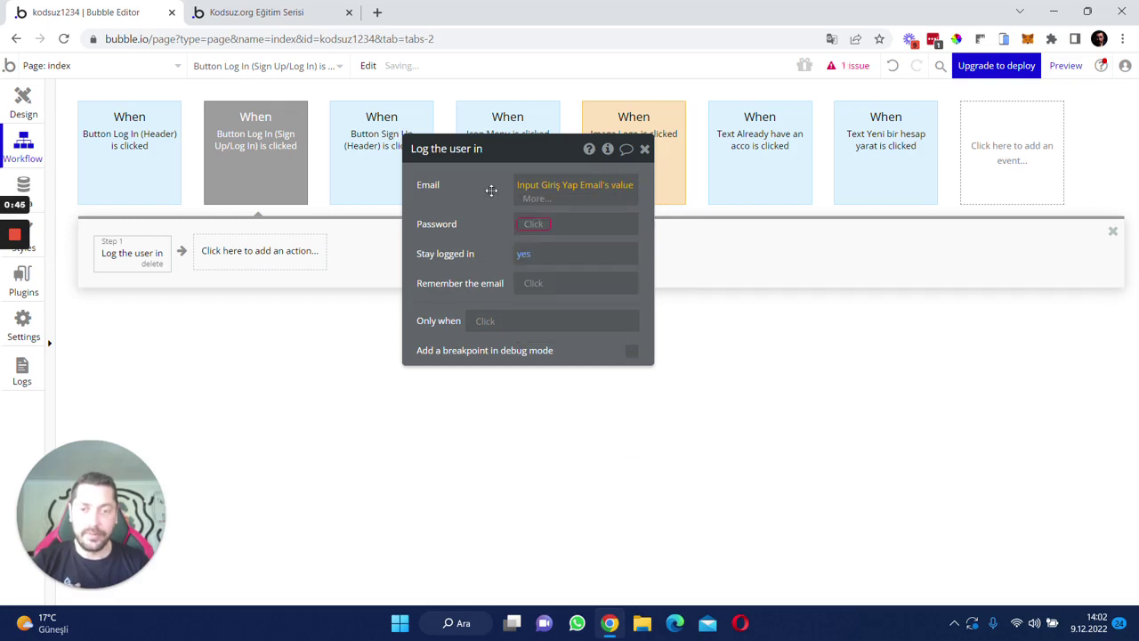
pyautogui.click(550, 215)
pyautogui.scroll(-2, 602, 374)
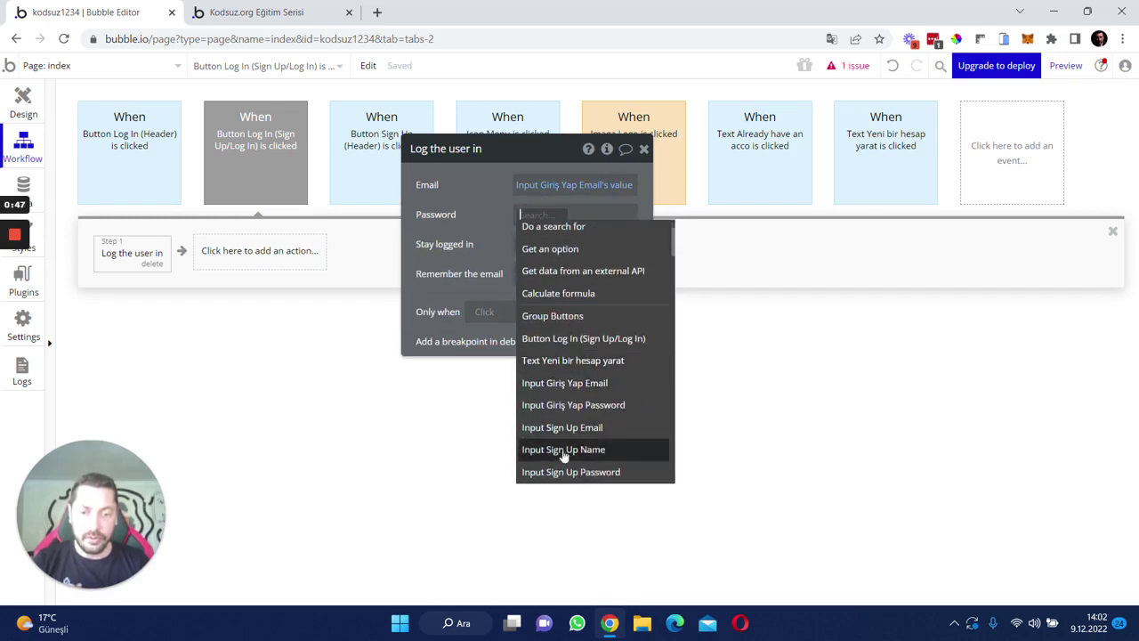
pyautogui.click(608, 411)
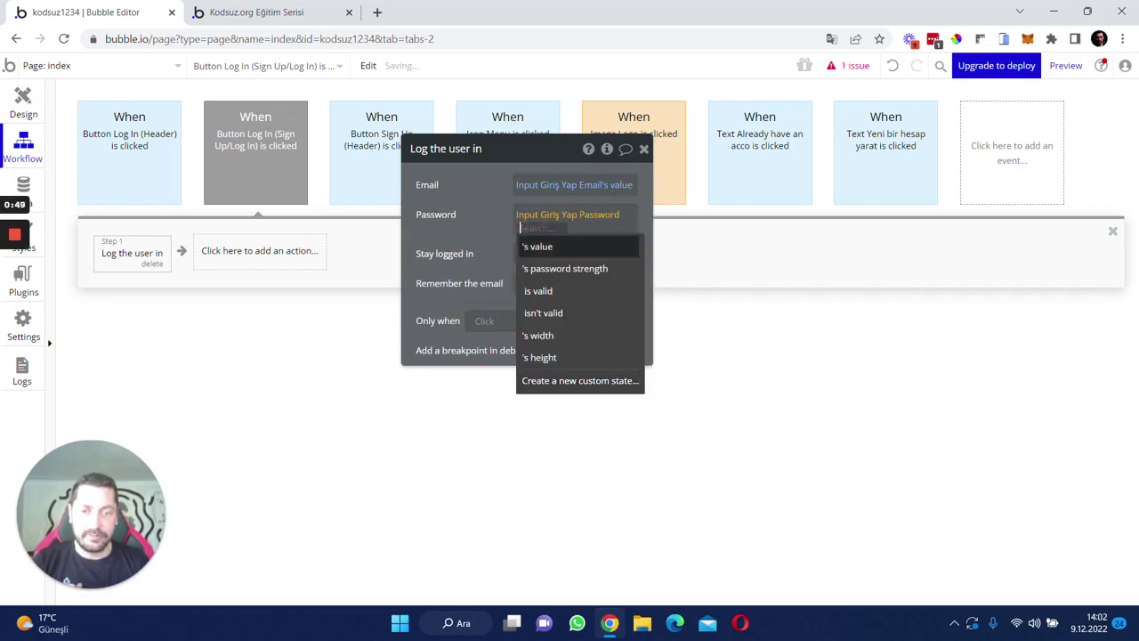
pyautogui.click(541, 253)
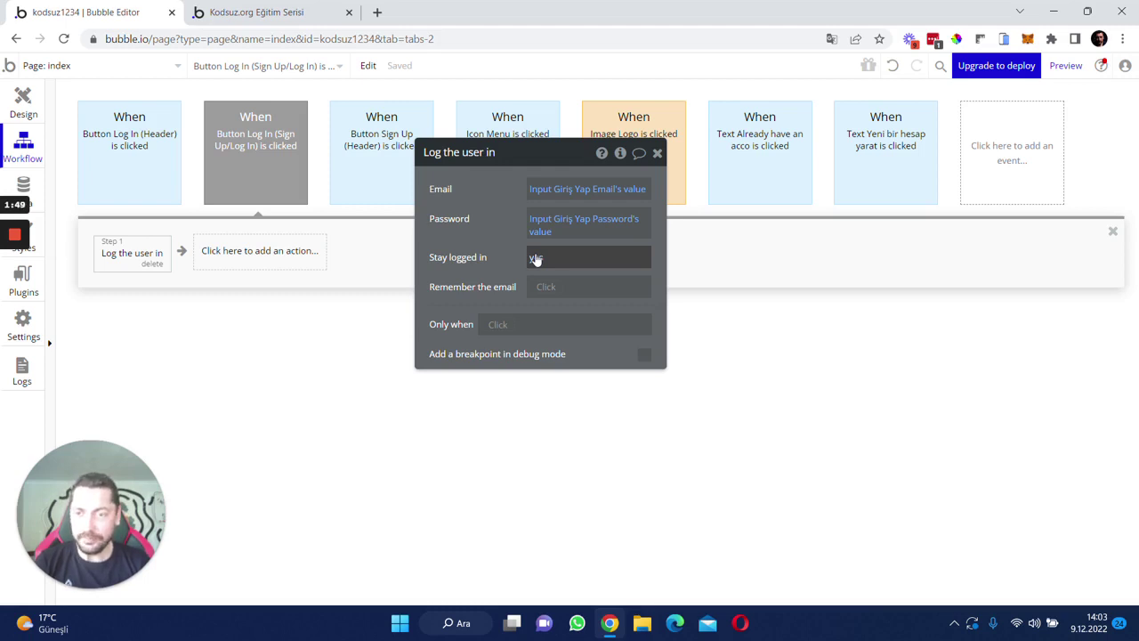
pyautogui.click(230, 155)
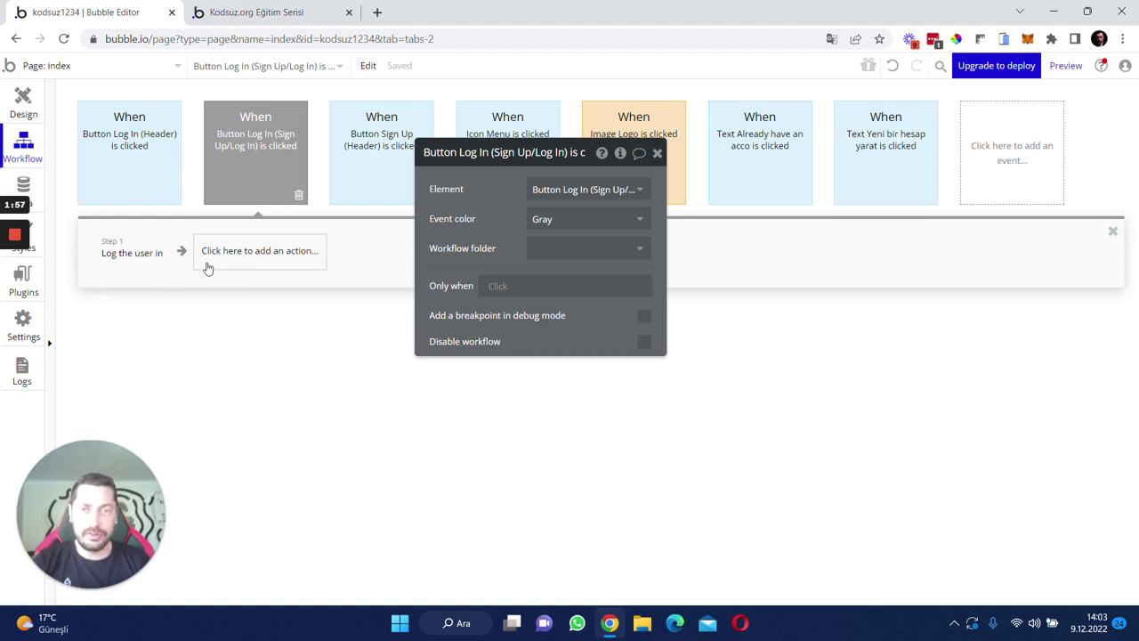
# - Set the 'Button Log In (Sign Up/Log In) is clicked' event colour to Blue, then return to Design
pyautogui.moveTo(292, 202)
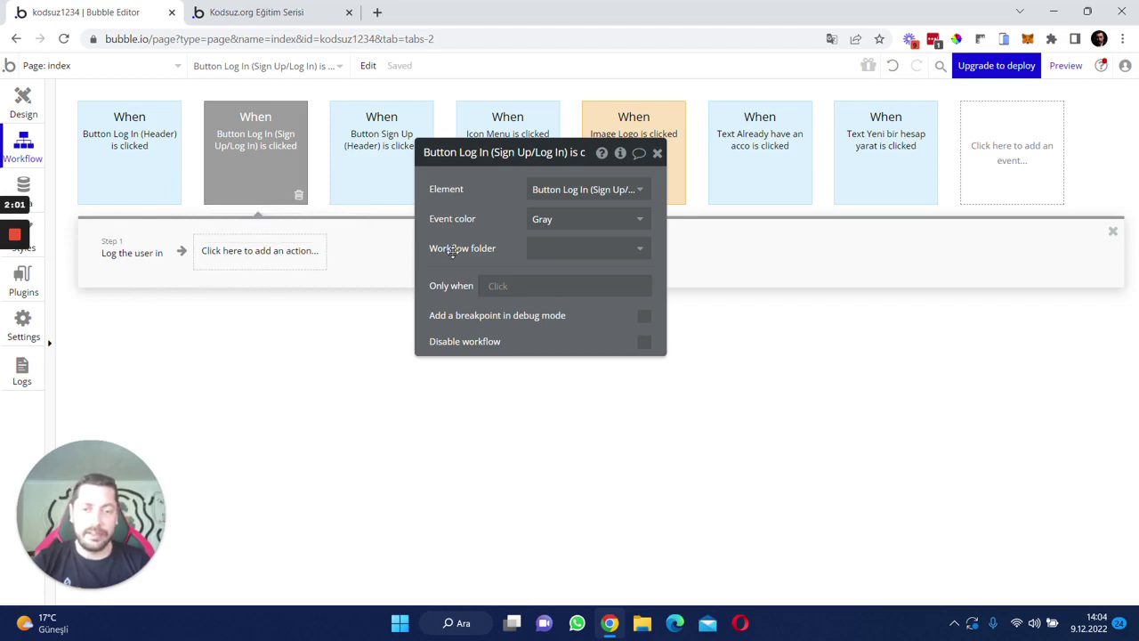
pyautogui.click(562, 222)
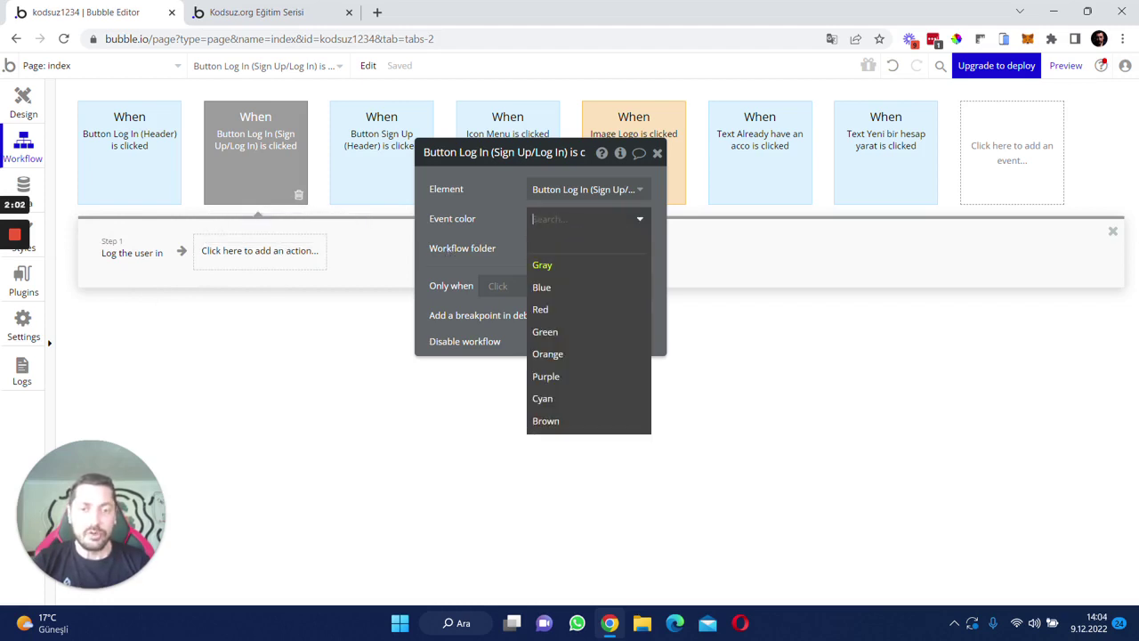
pyautogui.click(569, 288)
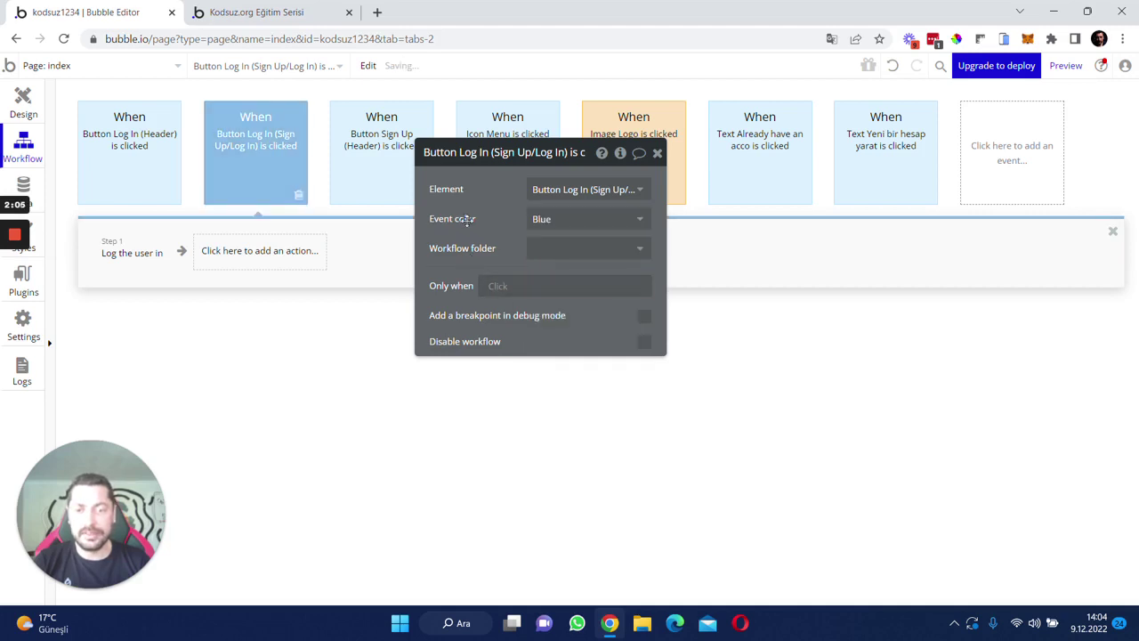
pyautogui.click(670, 206)
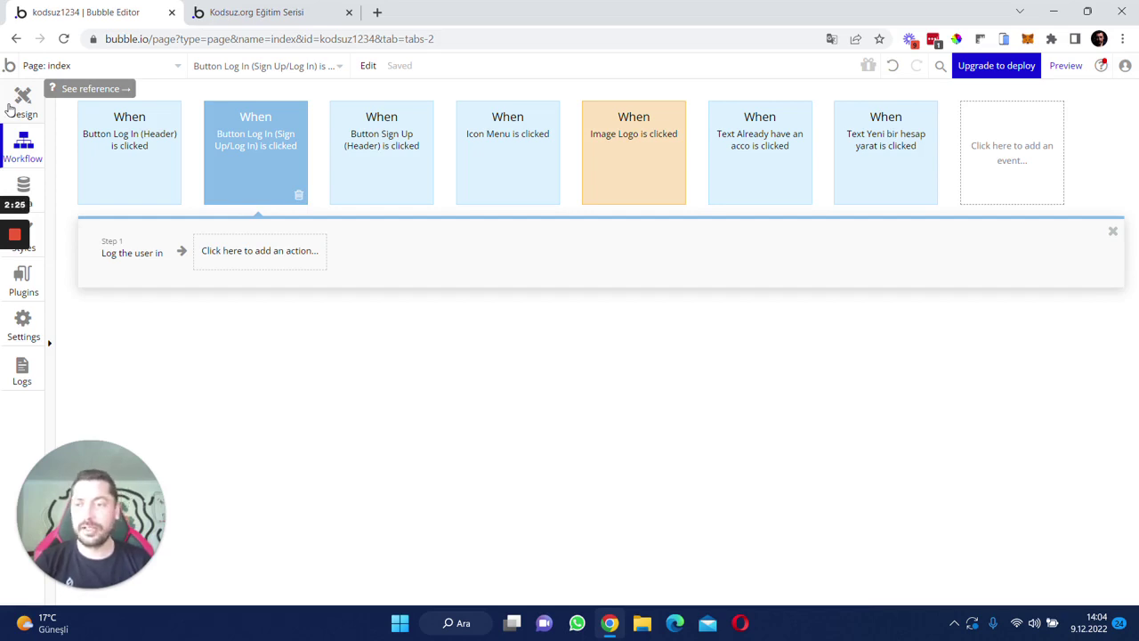
pyautogui.click(9, 107)
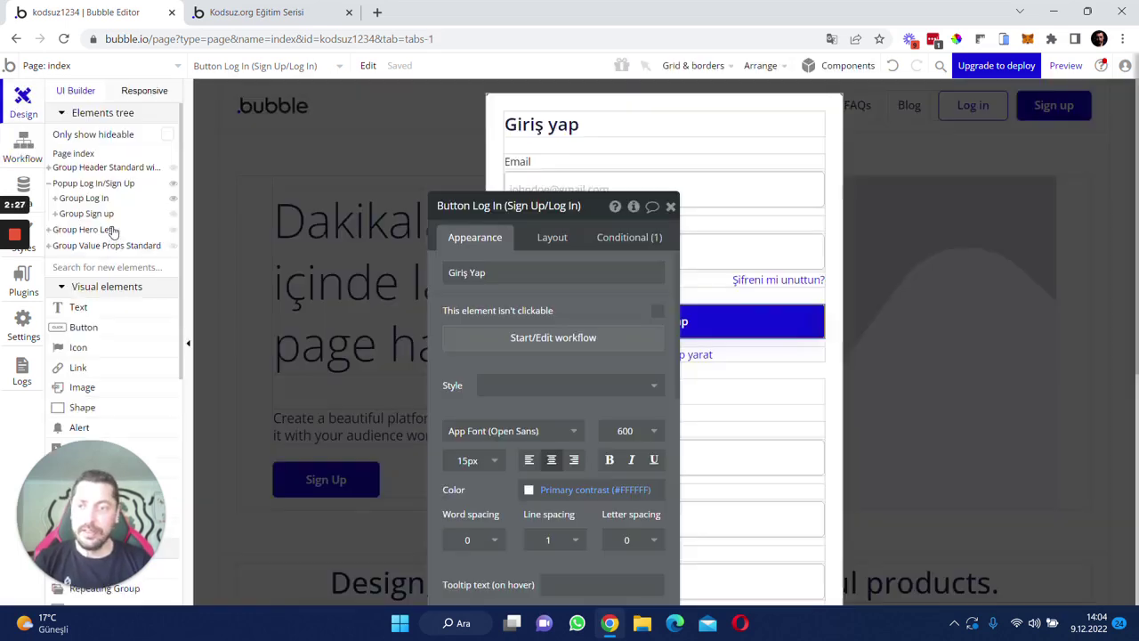
# - Change the sign-up heading to 'Kayıt Ol' and the Name label to 'İsim'
pyautogui.moveTo(550, 289); pyautogui.dragTo(254, 224)
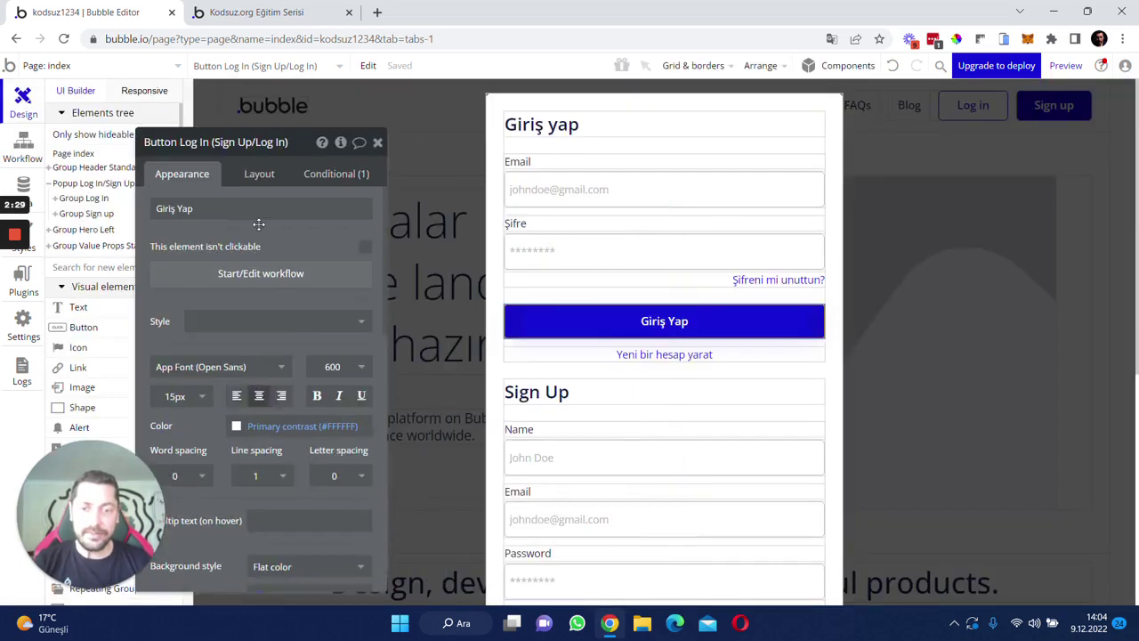
pyautogui.scroll(-3, 593, 330)
pyautogui.click(521, 247)
pyautogui.tripleClick(169, 206)
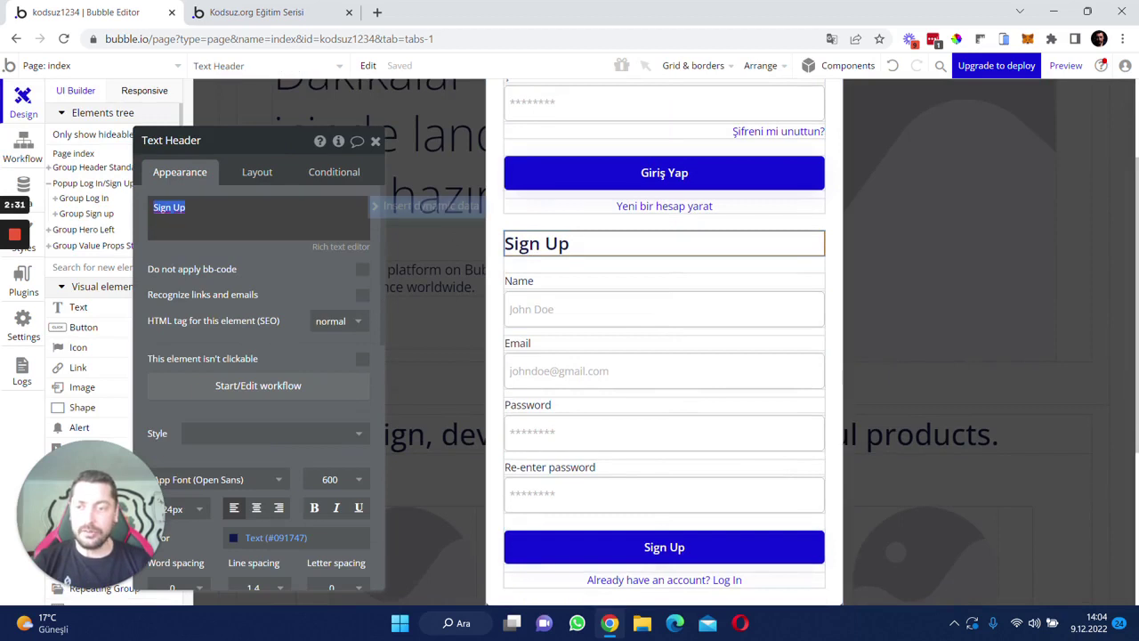
pyautogui.write('Kayıt O')
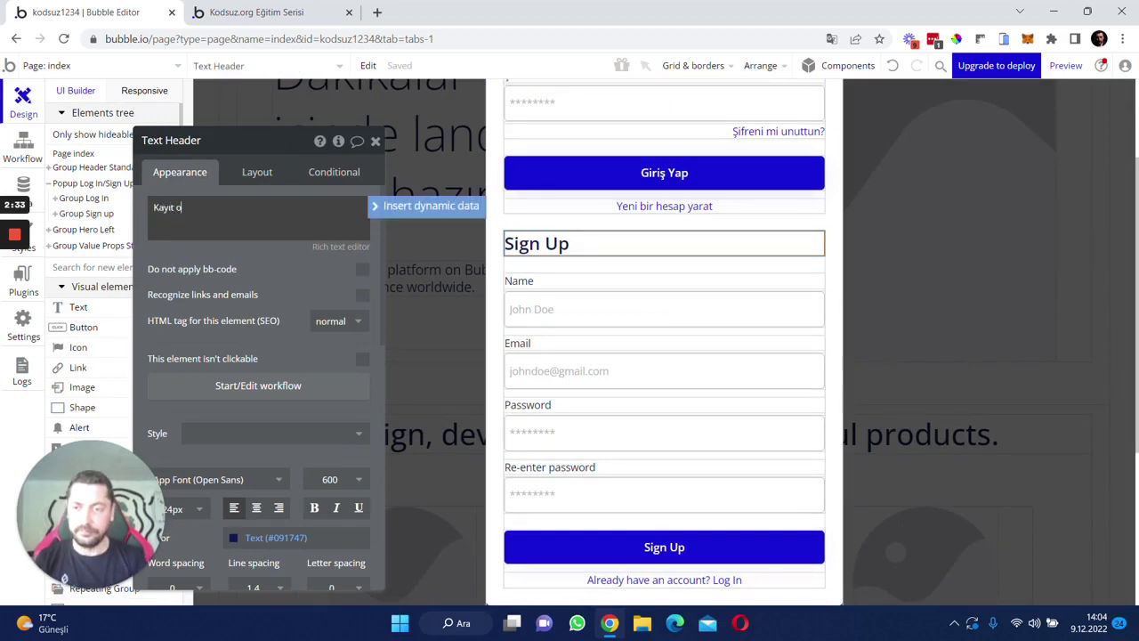
pyautogui.write('l')
pyautogui.click(518, 280)
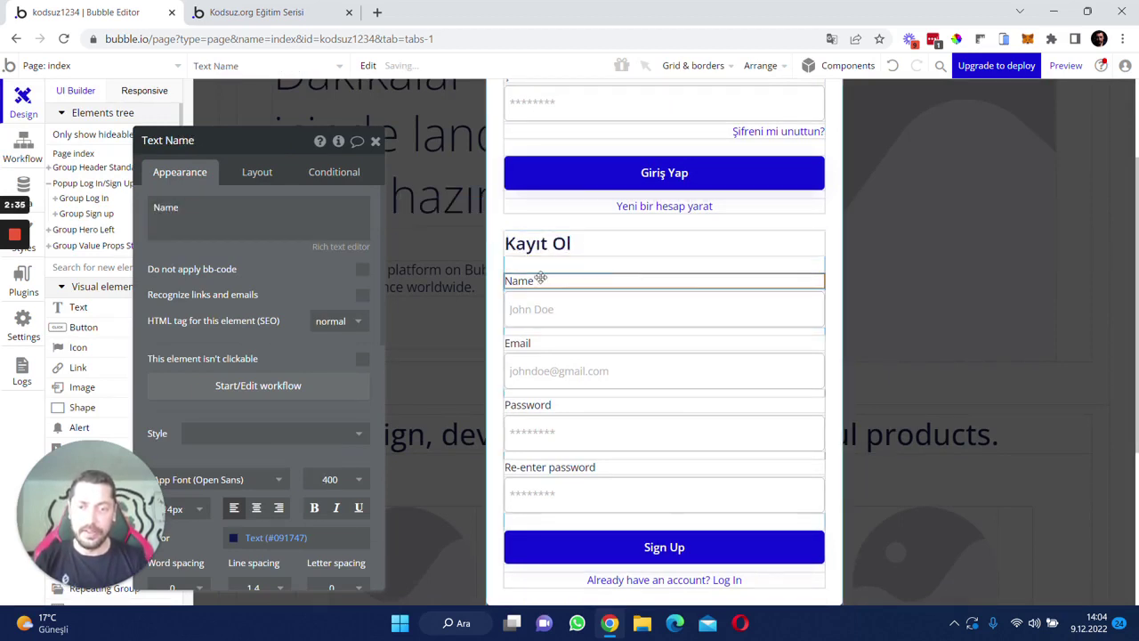
pyautogui.write('İsim')
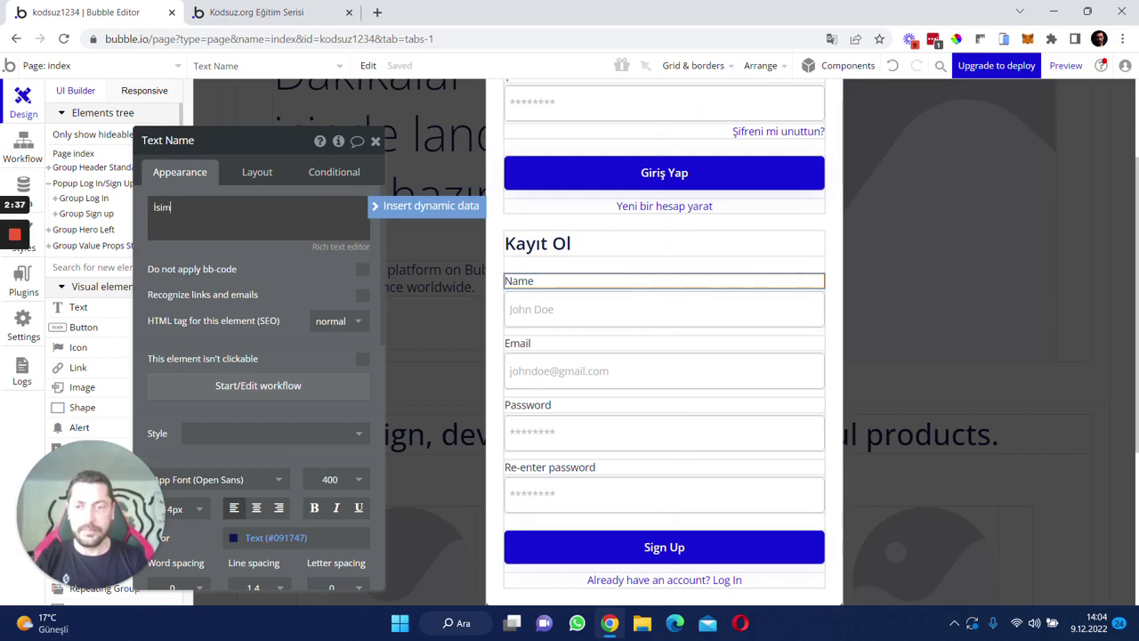
# - Relabel the password fields 'Şifre' and 'Şifreyi tekrar girin'
pyautogui.click(520, 343)
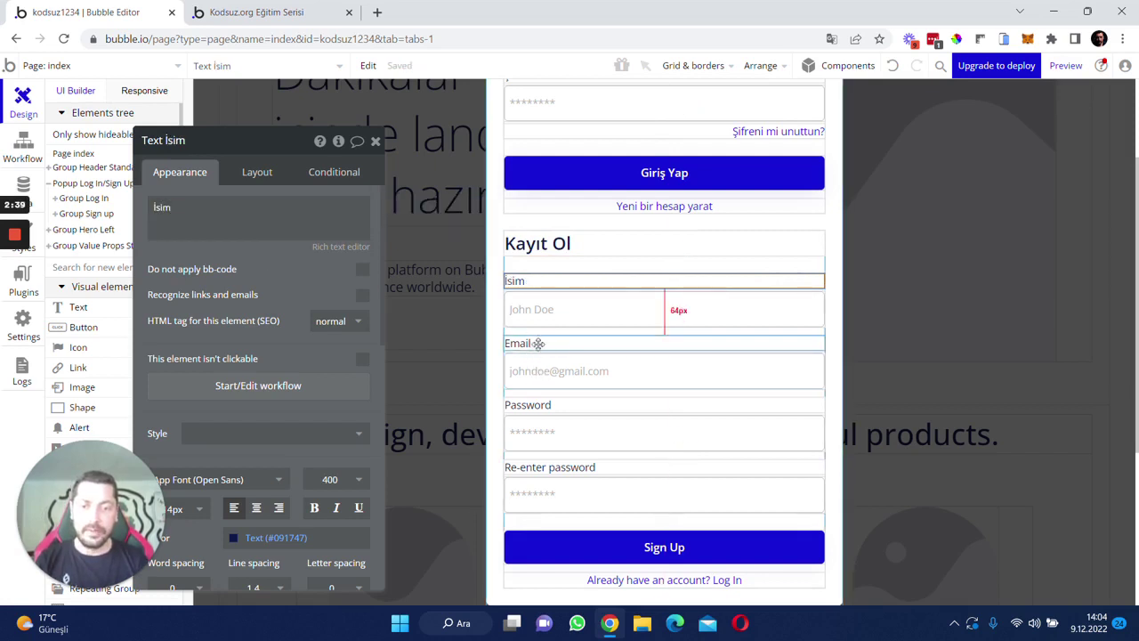
pyautogui.click(538, 405)
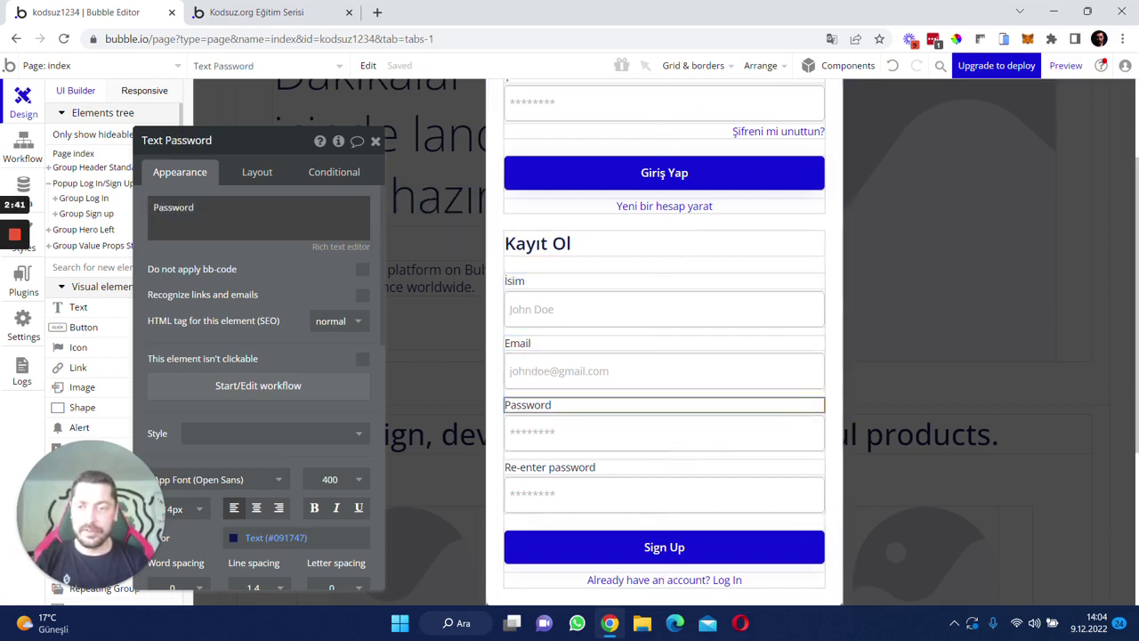
pyautogui.write('Şifre')
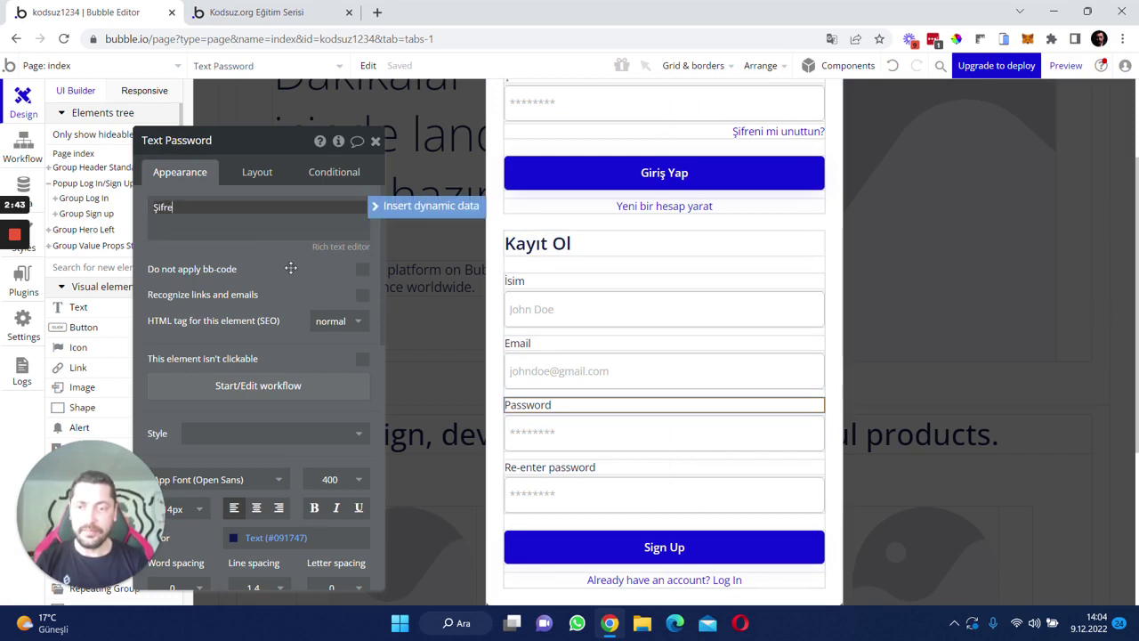
pyautogui.click(525, 467)
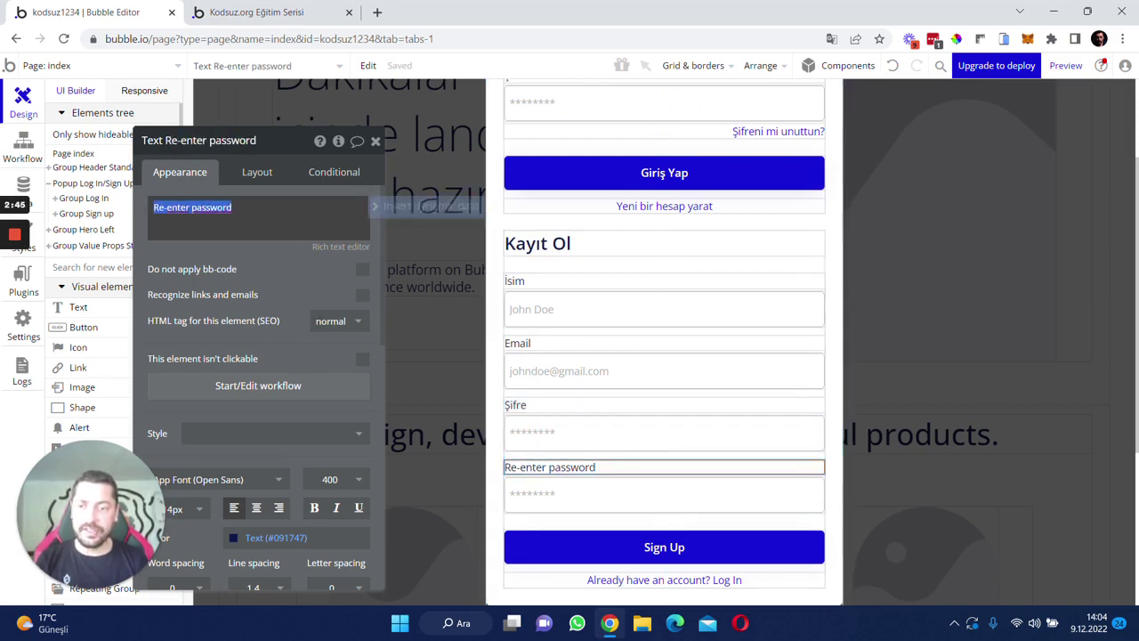
pyautogui.write('Şifrey')
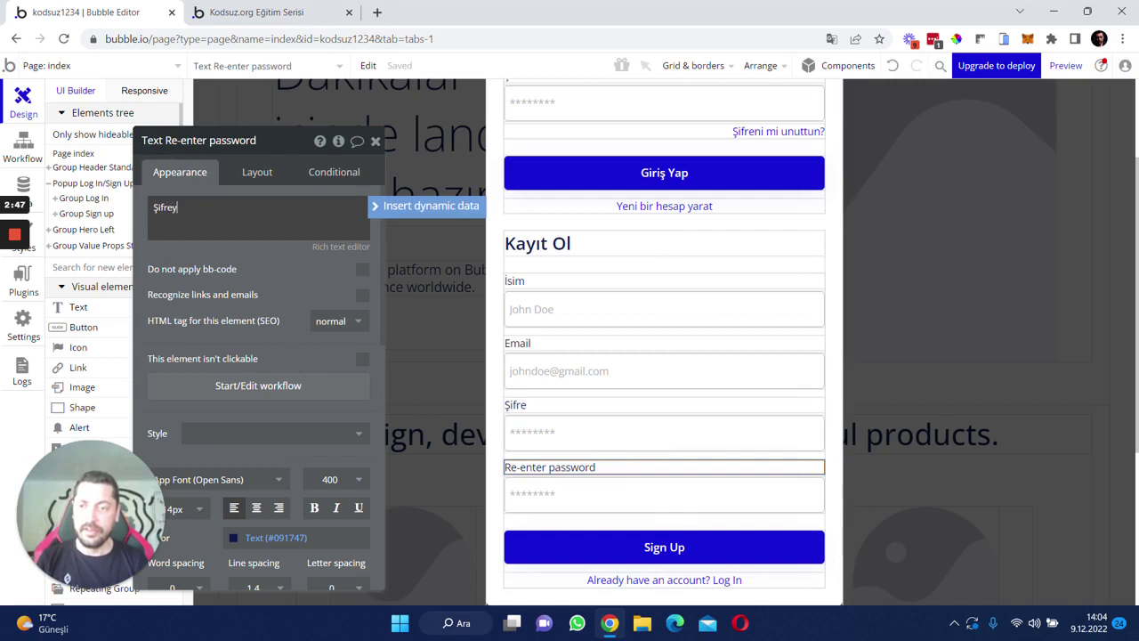
pyautogui.write('i tekrar girmes')
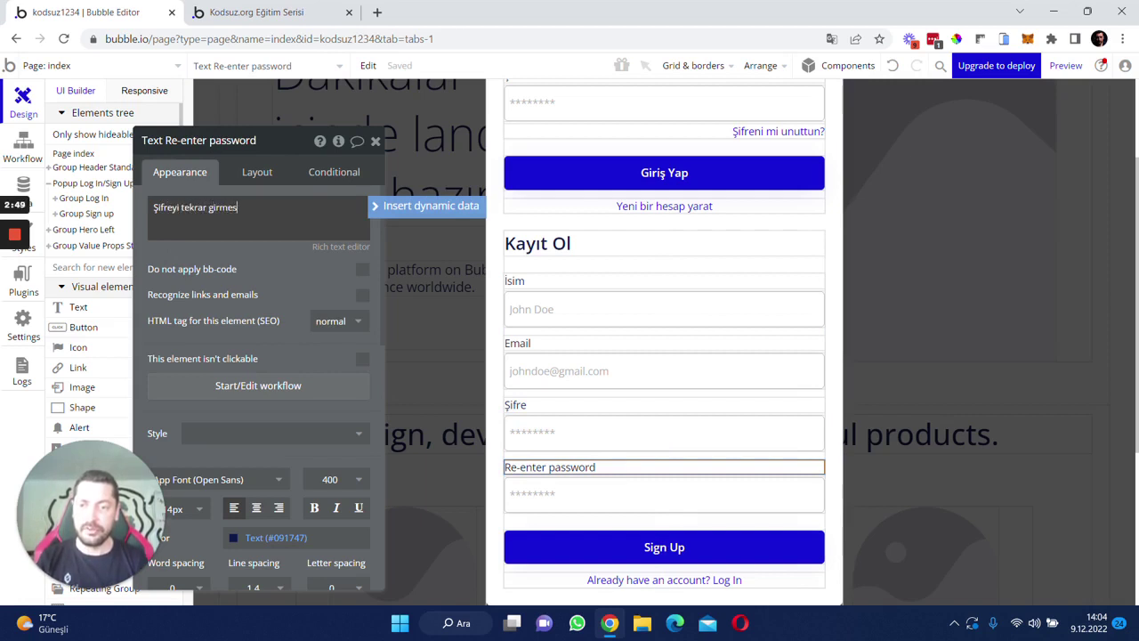
pyautogui.write('i')
pyautogui.press('BackSpace')
pyautogui.press('BackSpace')
pyautogui.press('BackSpace')
pyautogui.press('BackSpace')
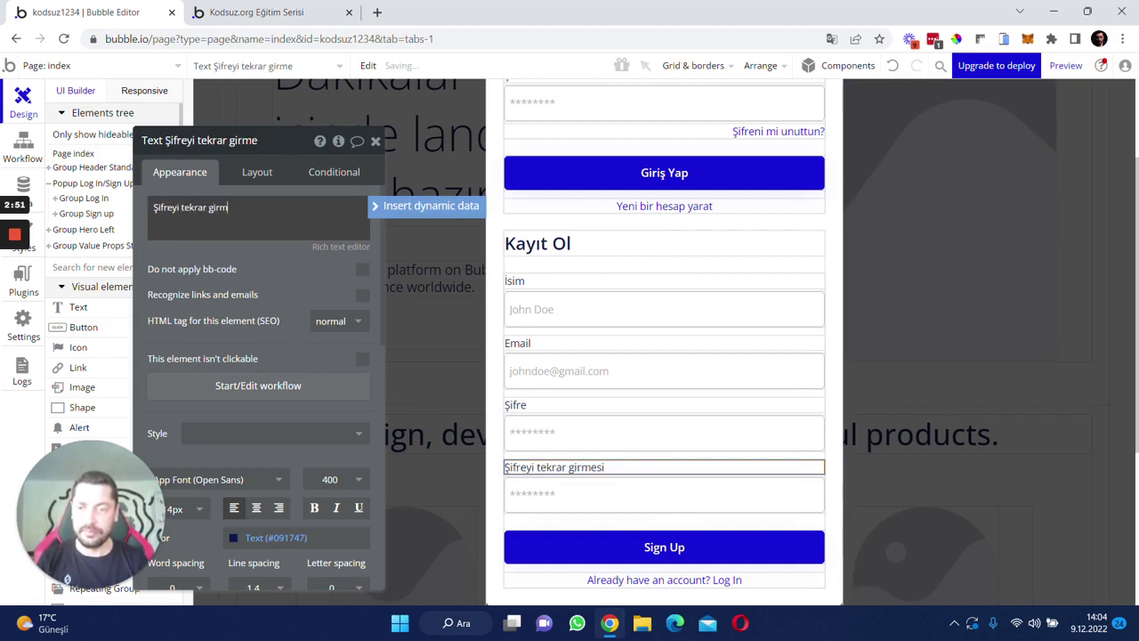
pyautogui.write('in')
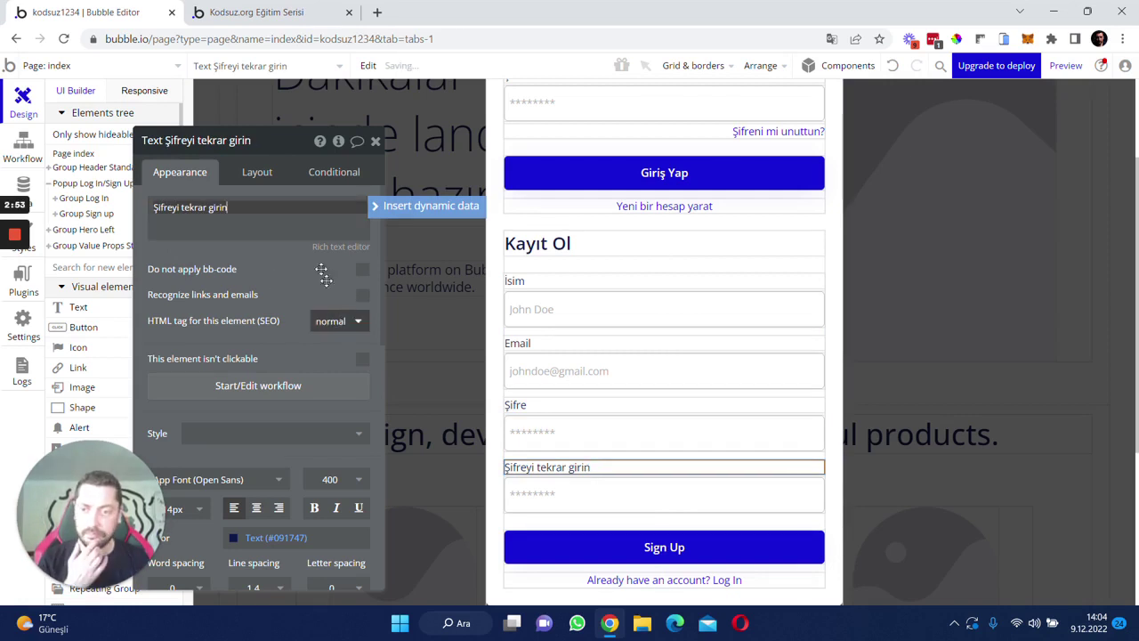
# - Rename the name and email inputs to Kayıt Ol (İsim) and Kayıt Ol (Email)
pyautogui.click(557, 315)
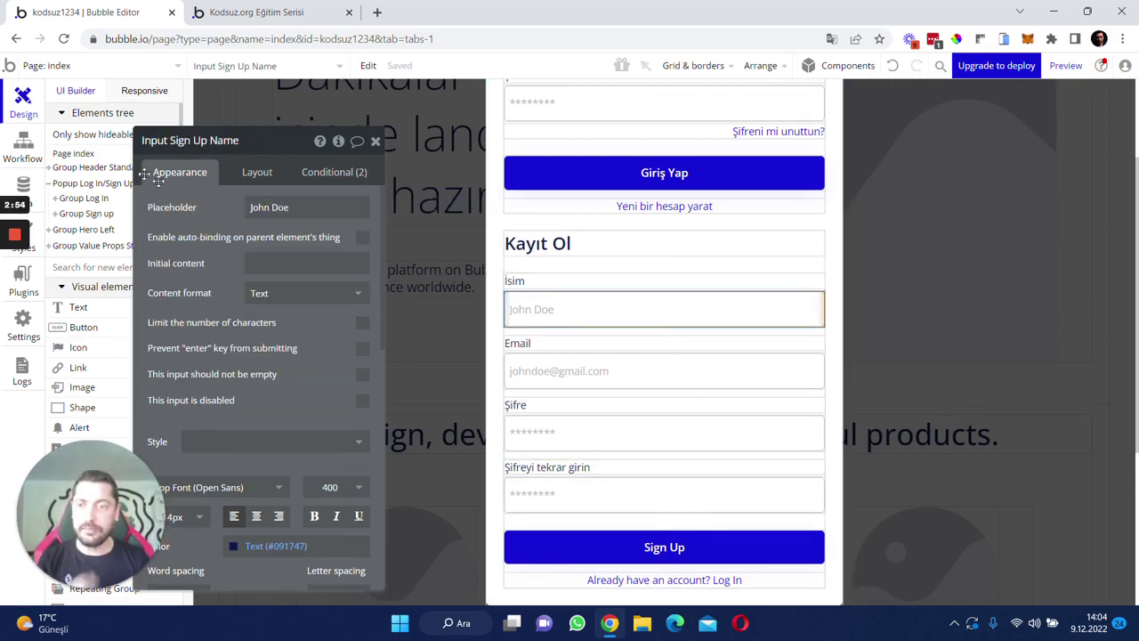
pyautogui.doubleClick(179, 141)
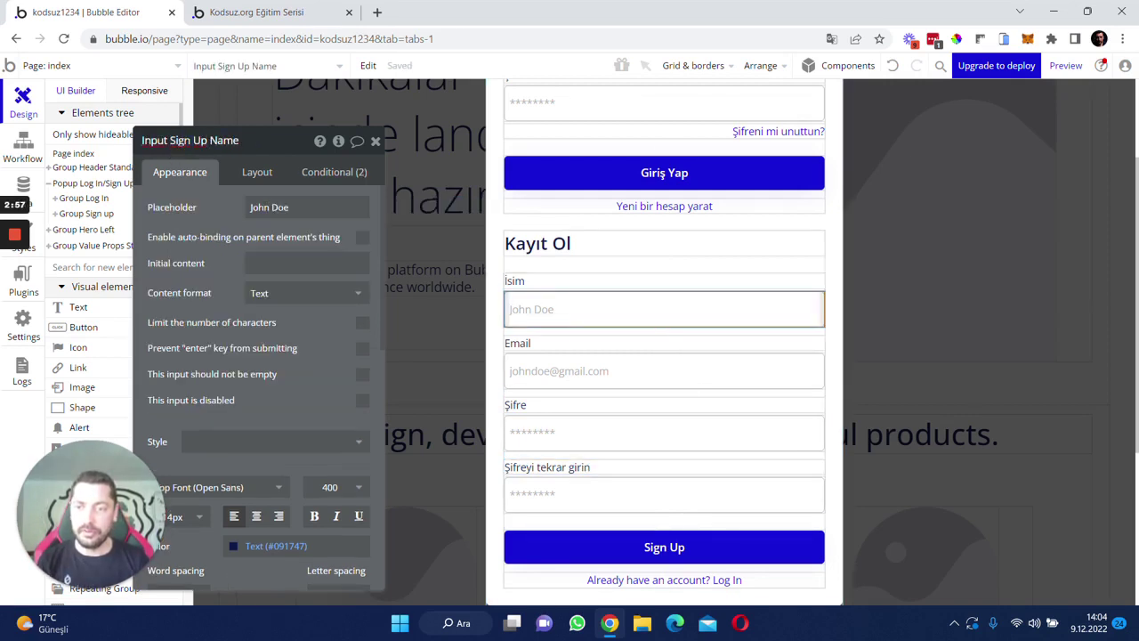
pyautogui.moveTo(170, 140); pyautogui.dragTo(287, 124)
pyautogui.write('Ka')
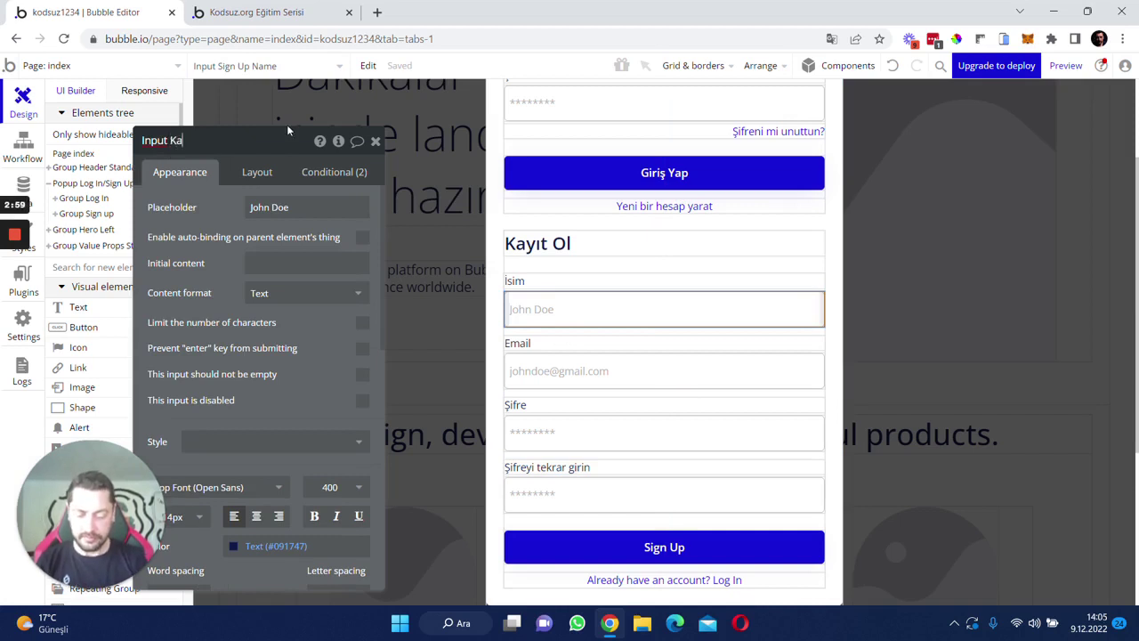
pyautogui.write('yıt Ol ()')
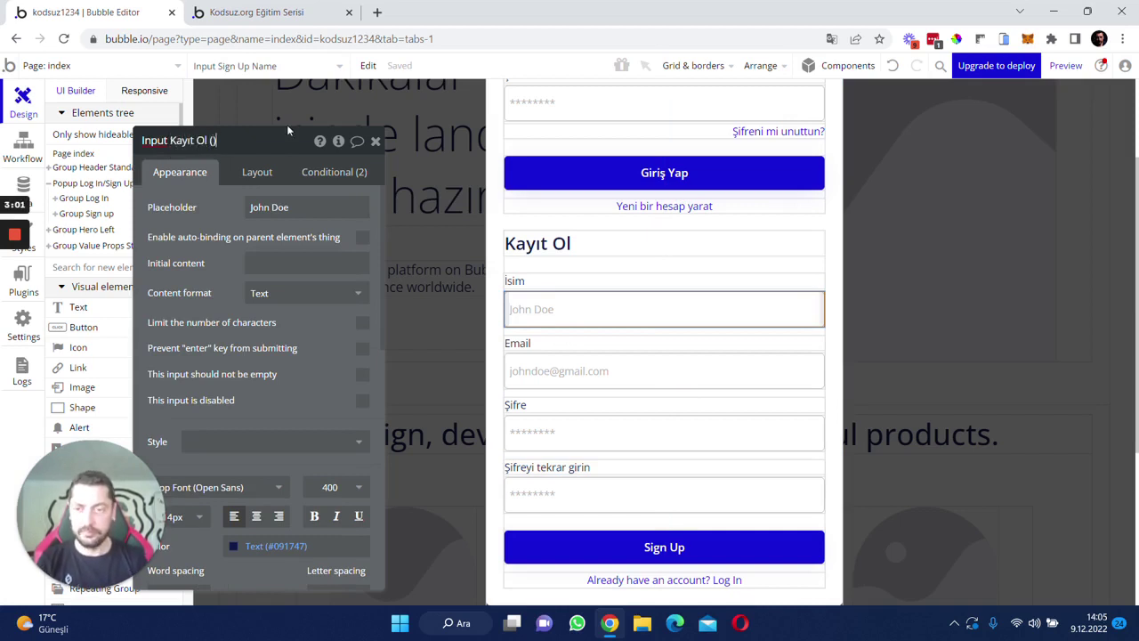
pyautogui.write('İsim')
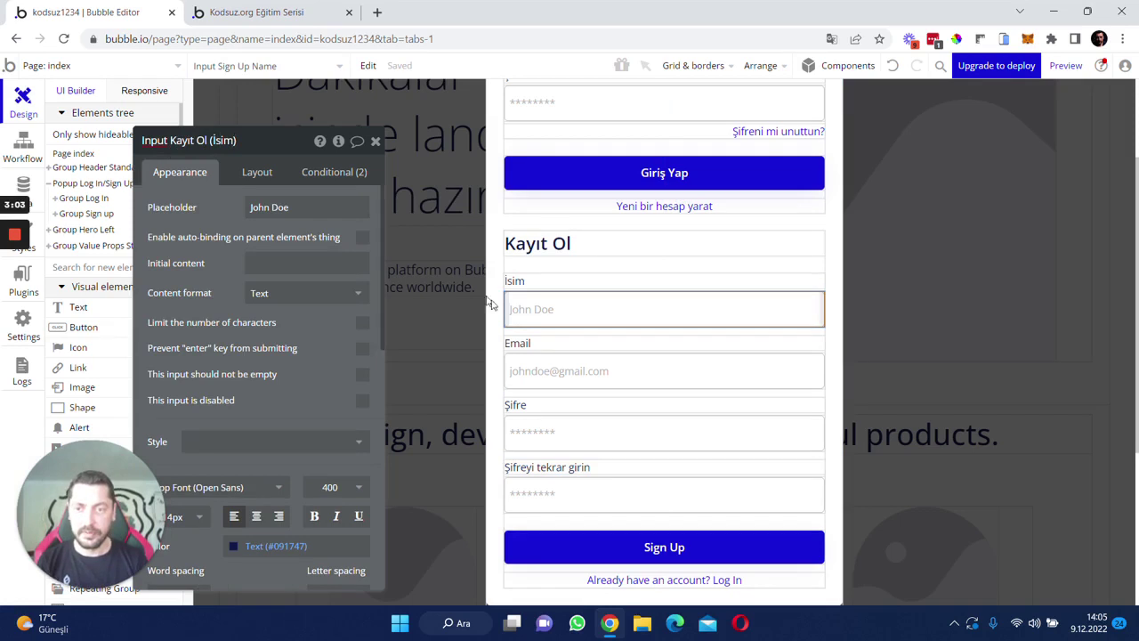
pyautogui.click(535, 378)
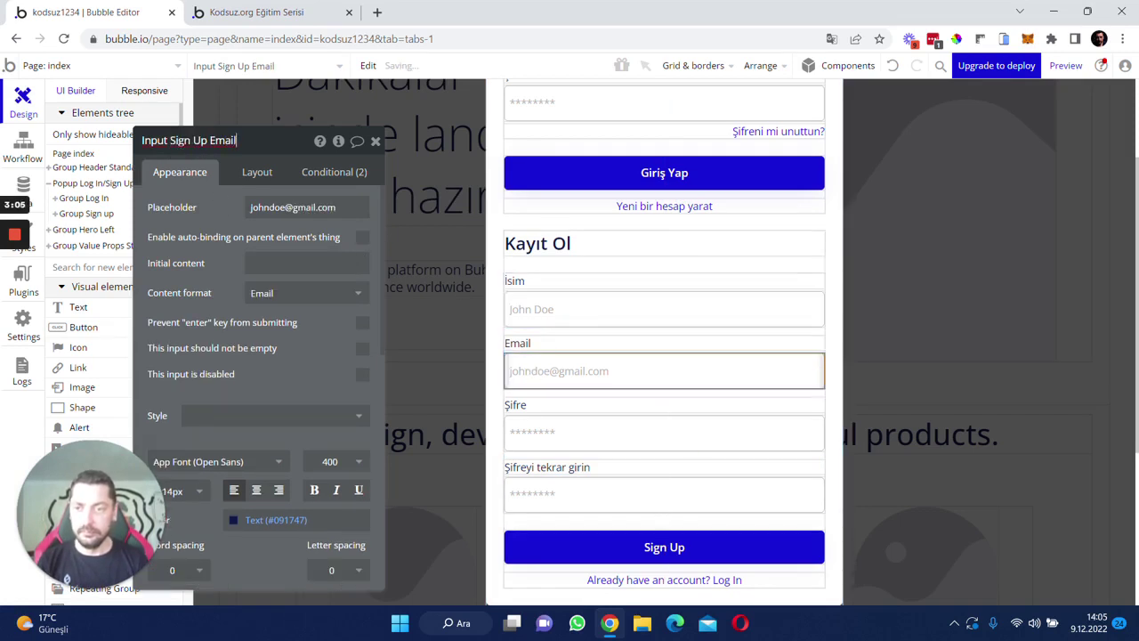
pyautogui.click(325, 141)
pyautogui.press('BackSpace')
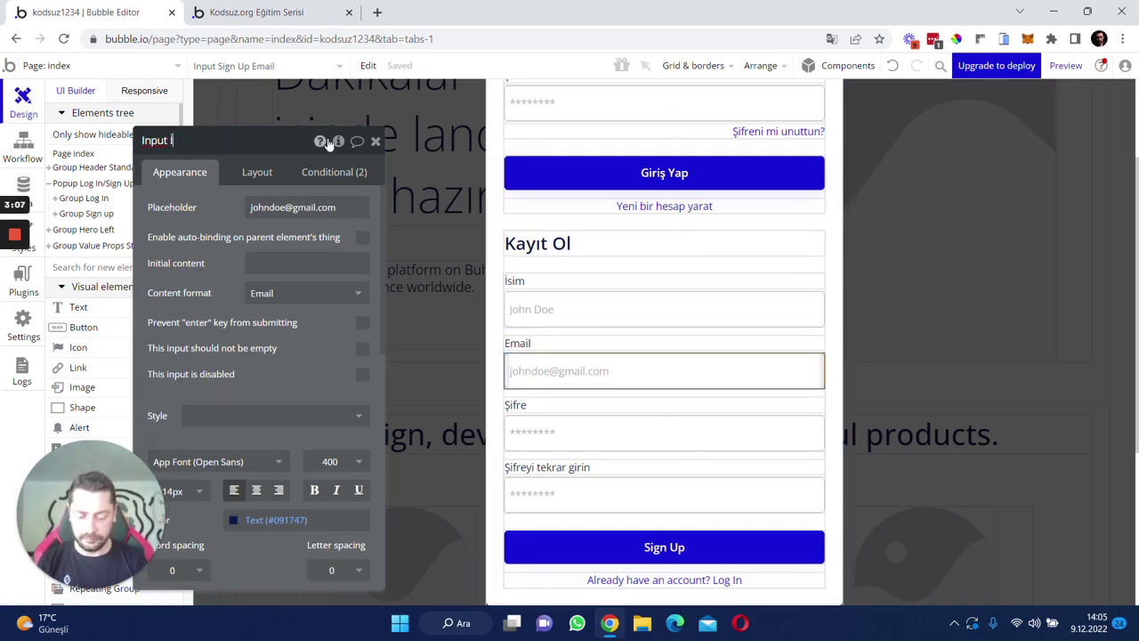
pyautogui.write('Kayı')
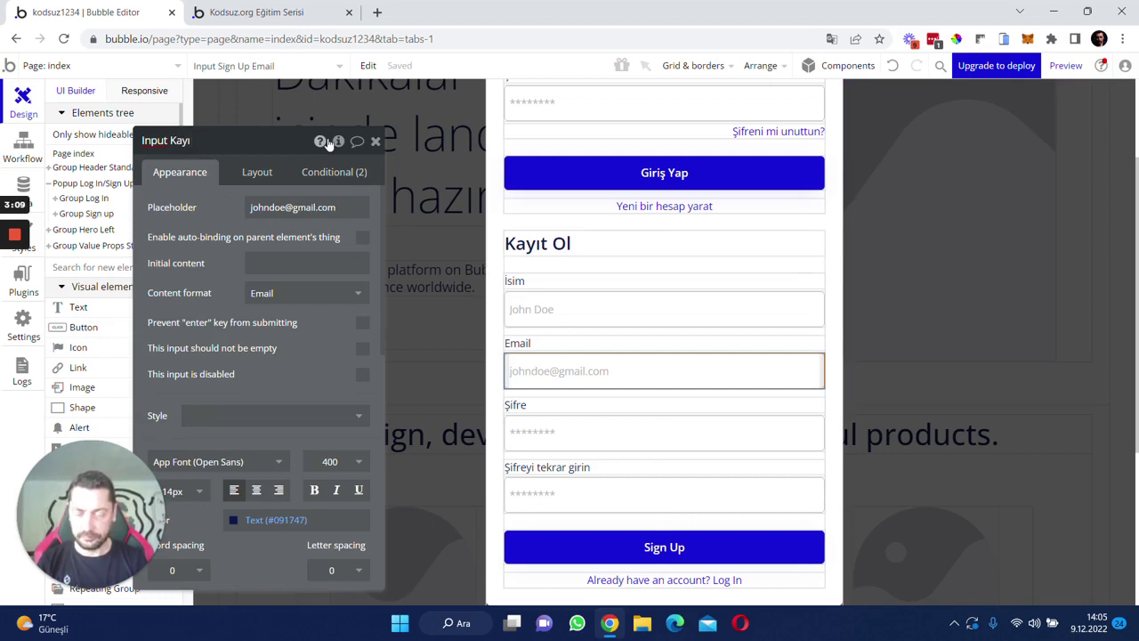
pyautogui.write('t Ol (Email)')
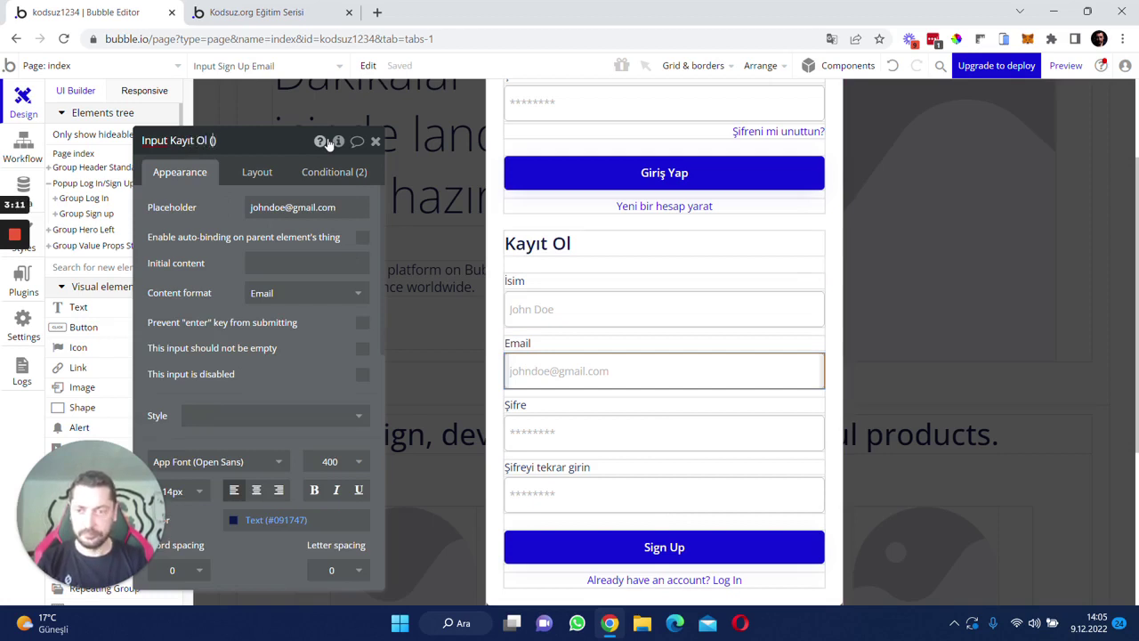
# - Rename the password inputs to Kayıt Ol (Şifre) and Kayıt ol (Tekrar şifre)
pyautogui.click(517, 406)
pyautogui.click(531, 433)
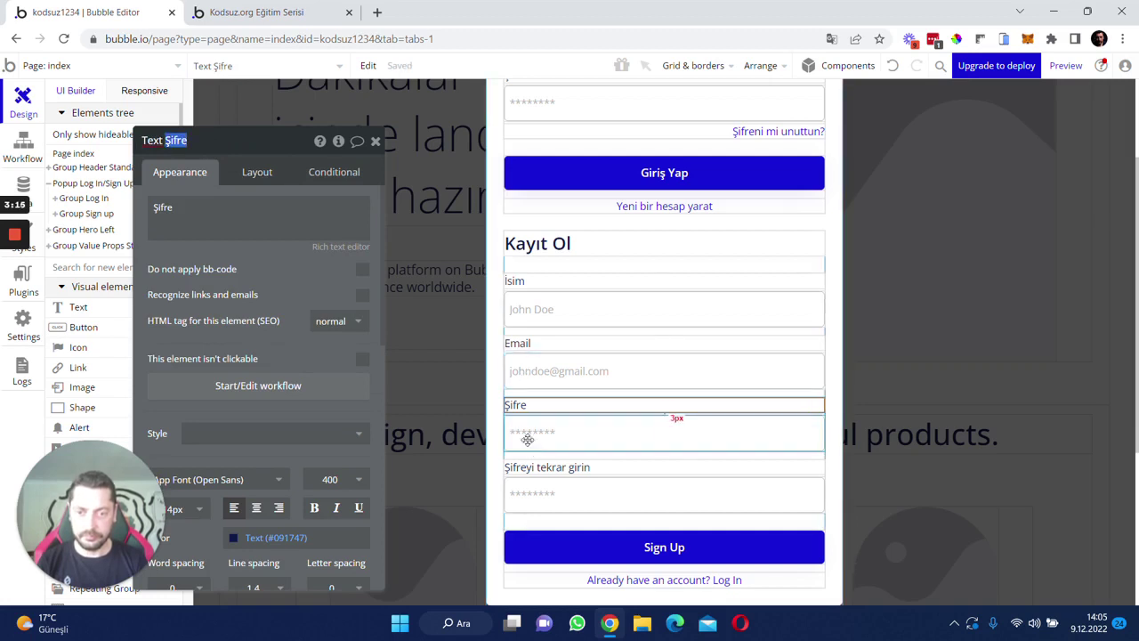
pyautogui.click(258, 141)
pyautogui.hotkey('shift', 'End')
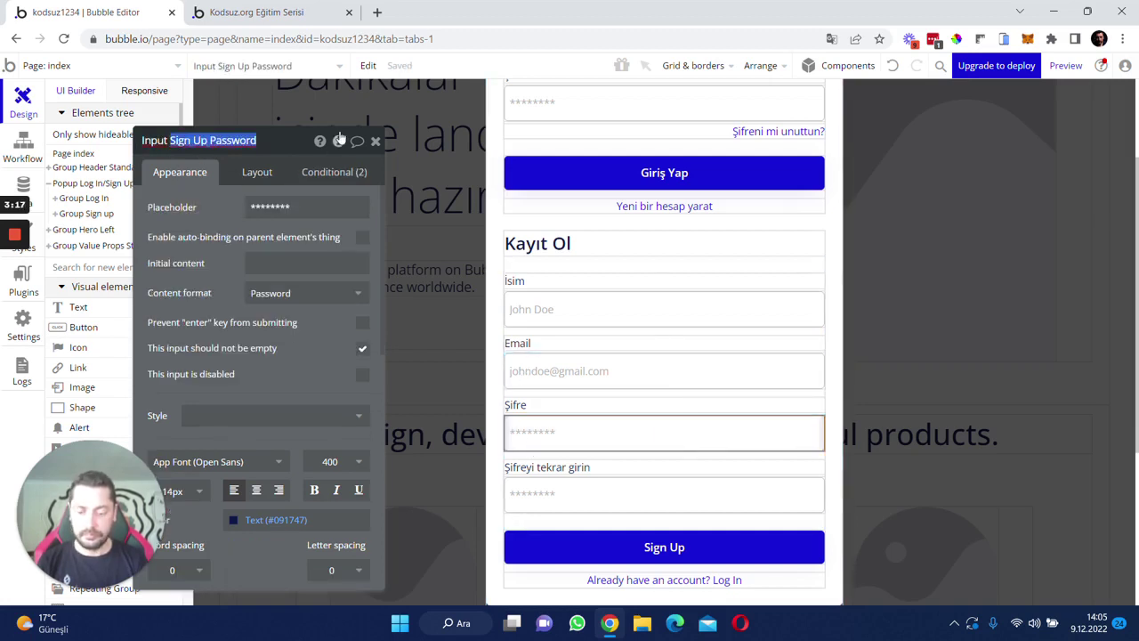
pyautogui.write('Kayıt Ol (Şifre')
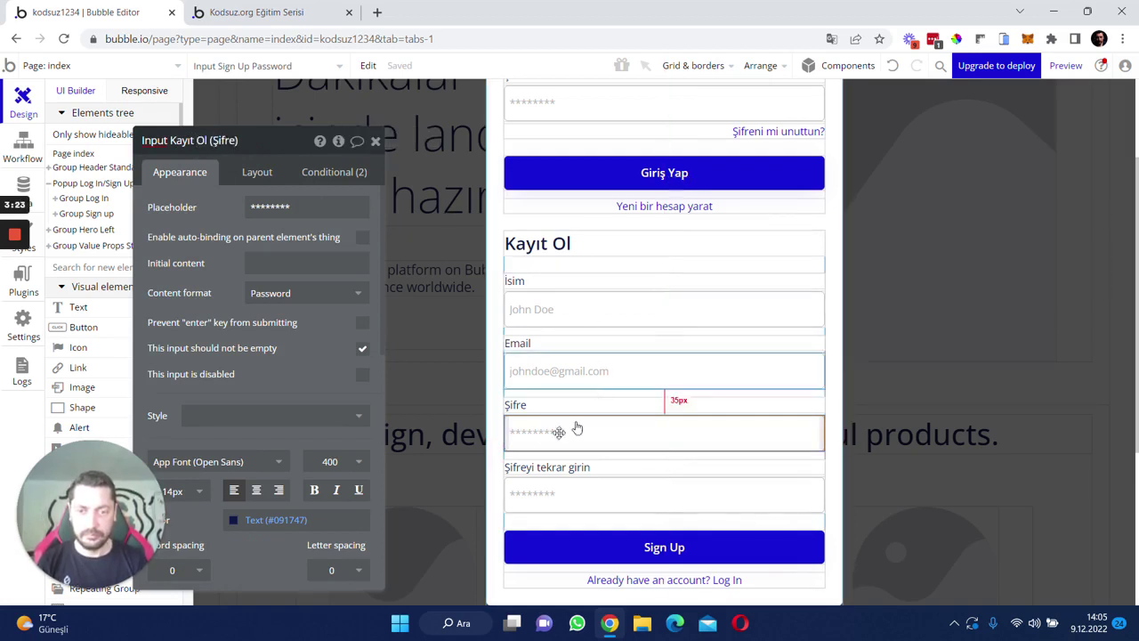
pyautogui.click(539, 489)
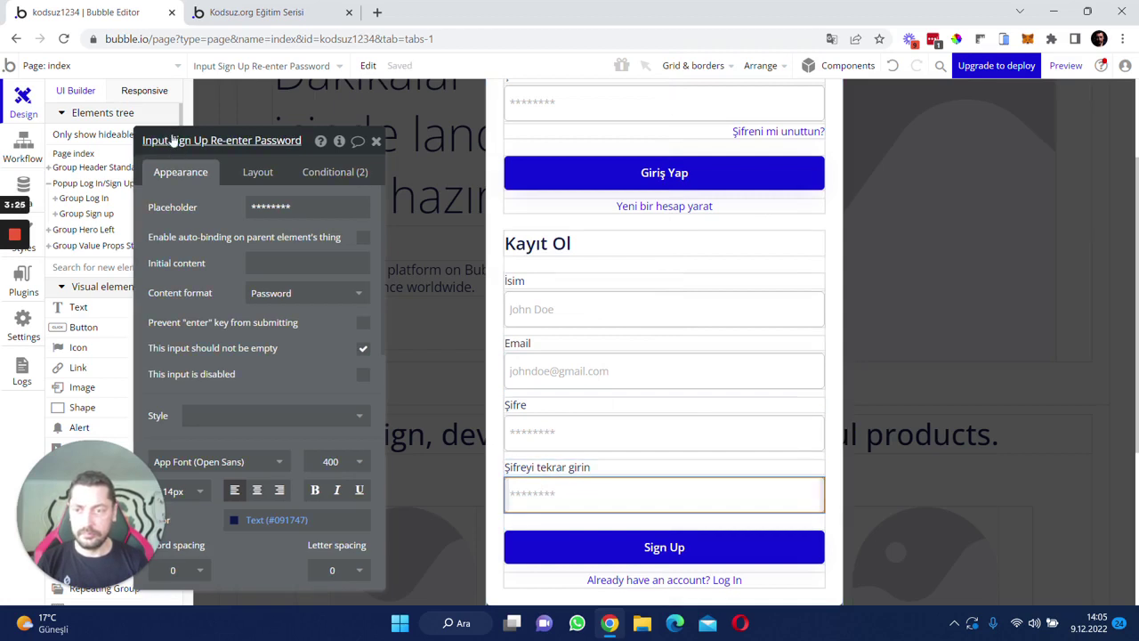
pyautogui.moveTo(170, 140); pyautogui.dragTo(402, 127)
pyautogui.write('KAyı')
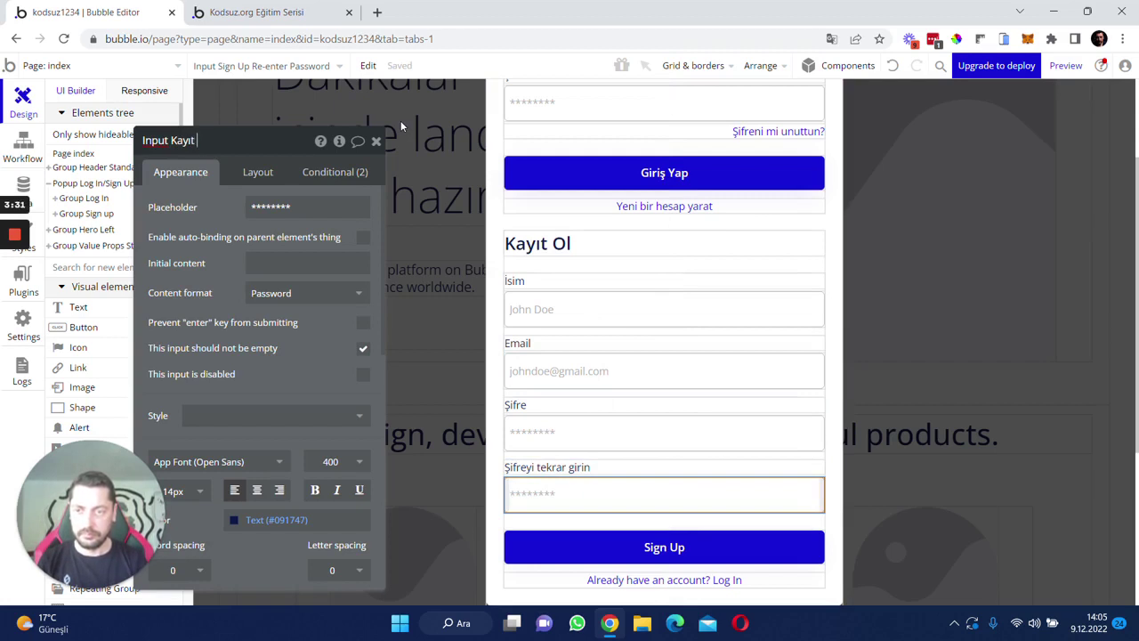
pyautogui.write('t ol (')
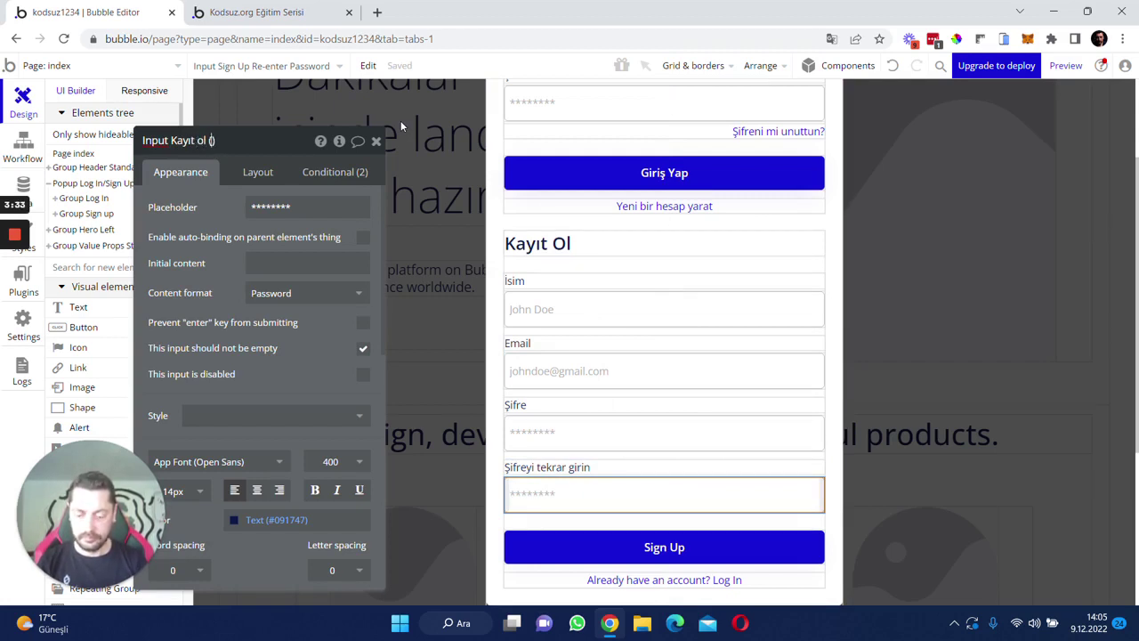
pyautogui.write('Tekrar şifre')
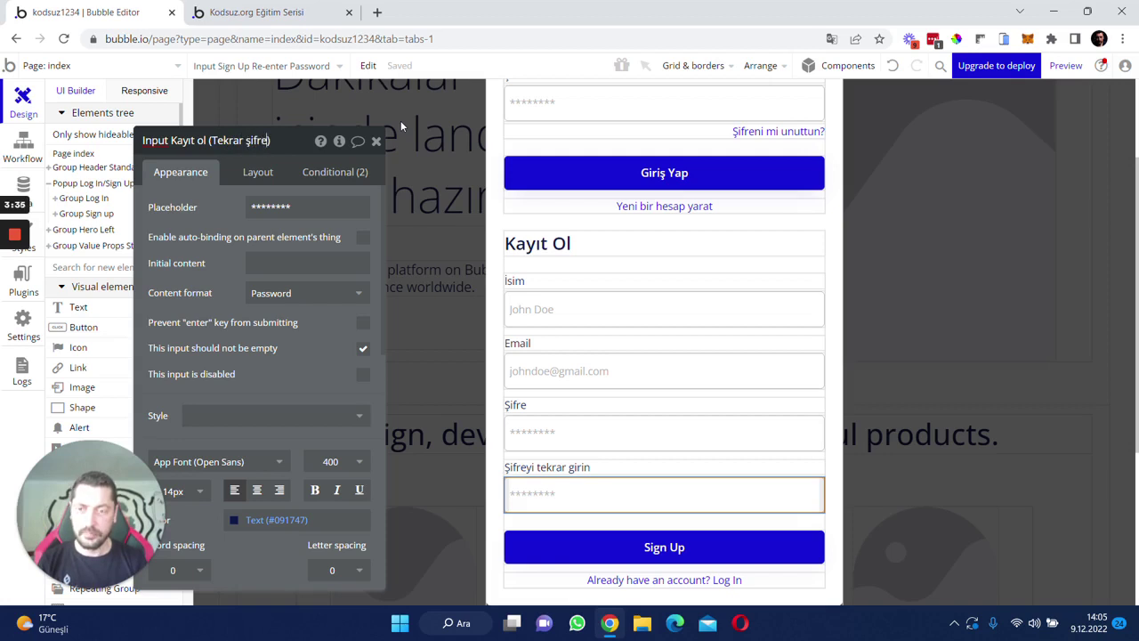
pyautogui.moveTo(210, 221); pyautogui.dragTo(231, 195)
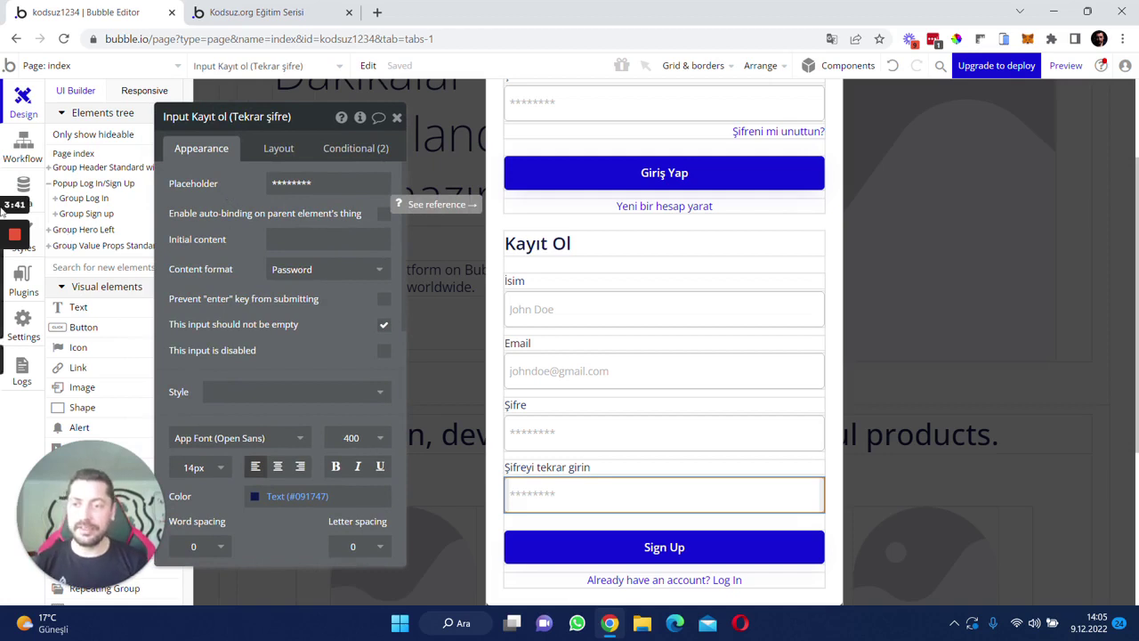
# - Expand Group Log In and its Group Content, Email, Password and Buttons in the Elements tree
pyautogui.click(55, 201)
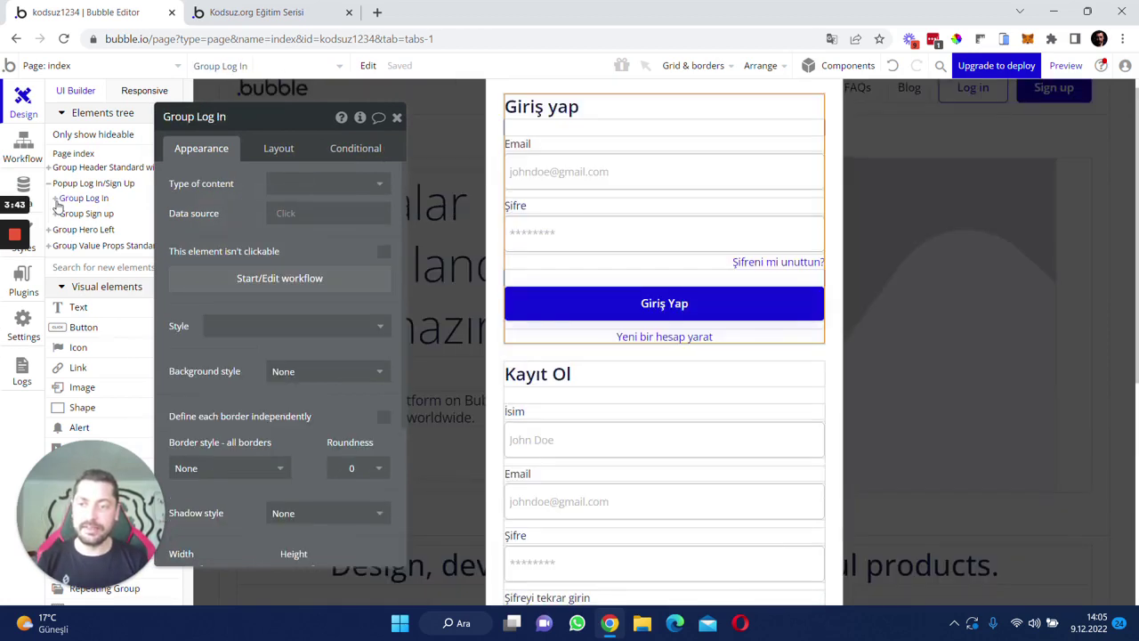
pyautogui.click(54, 200)
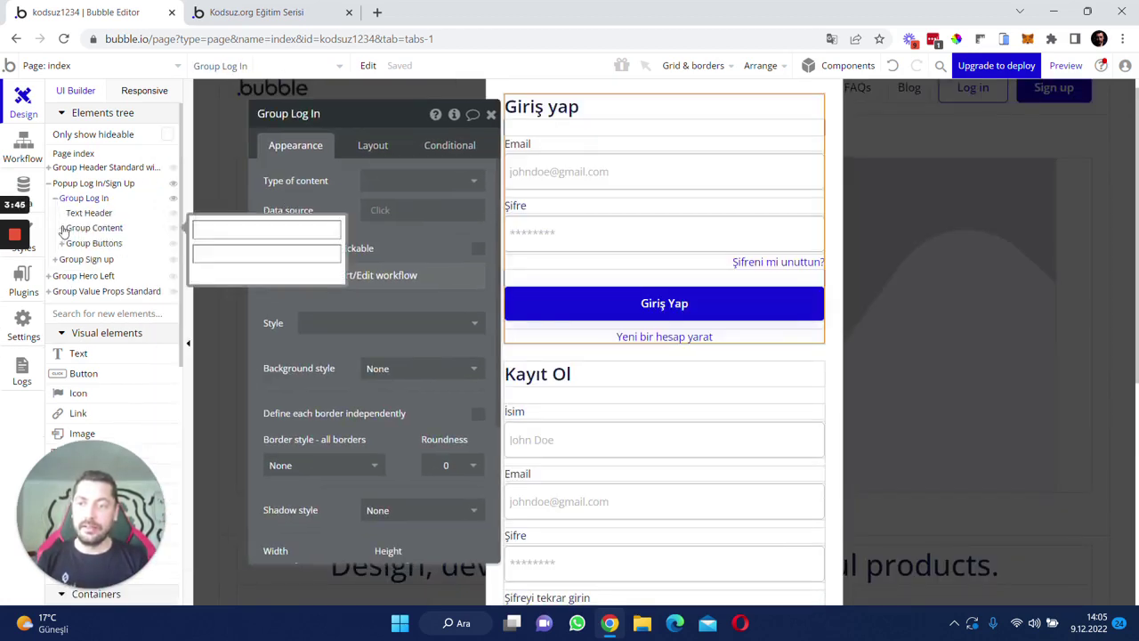
pyautogui.click(62, 229)
pyautogui.click(68, 243)
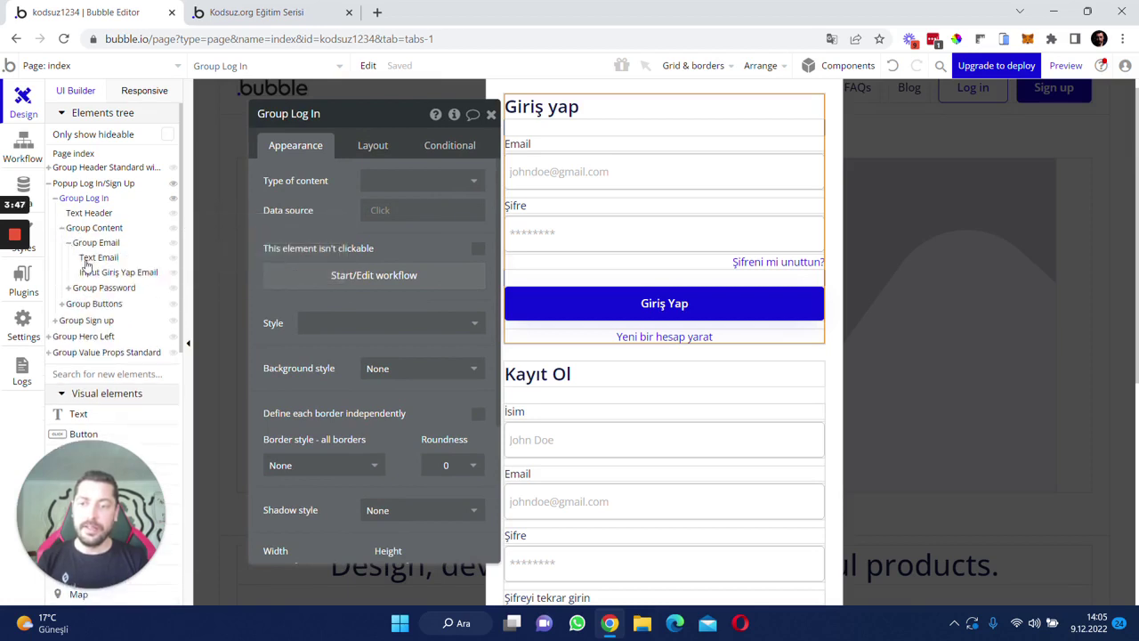
pyautogui.click(69, 288)
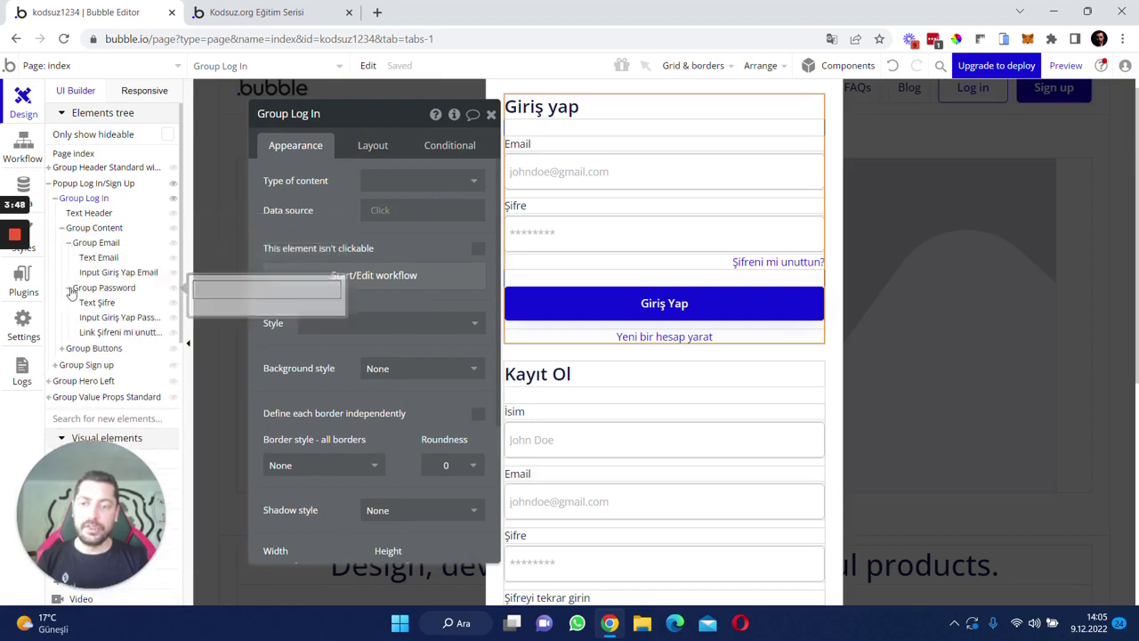
pyautogui.click(61, 347)
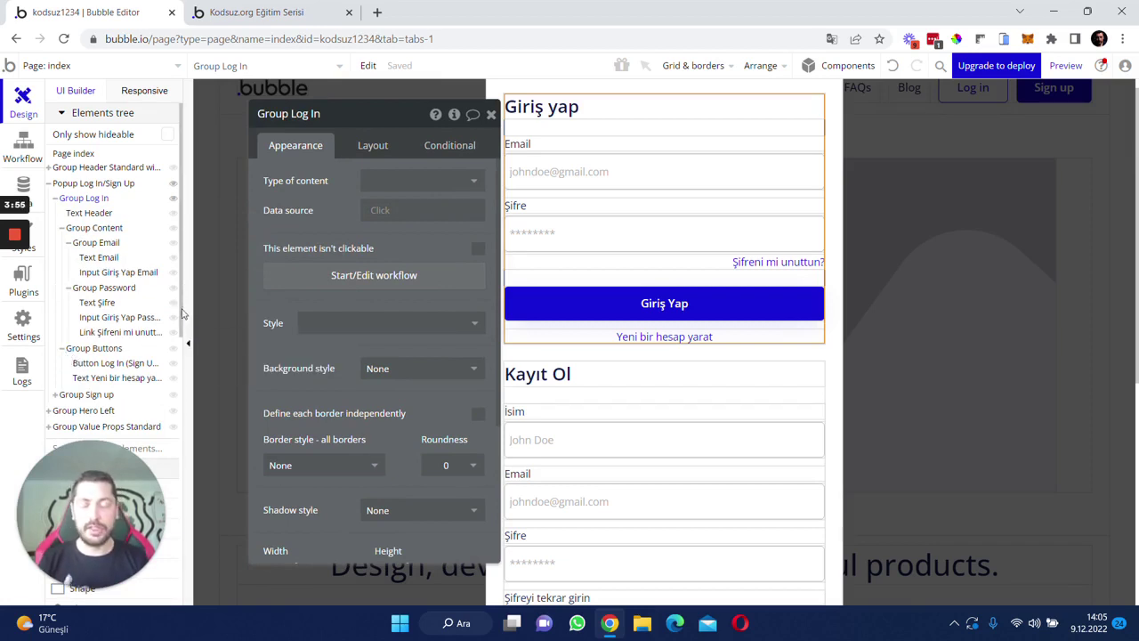
pyautogui.click(490, 116)
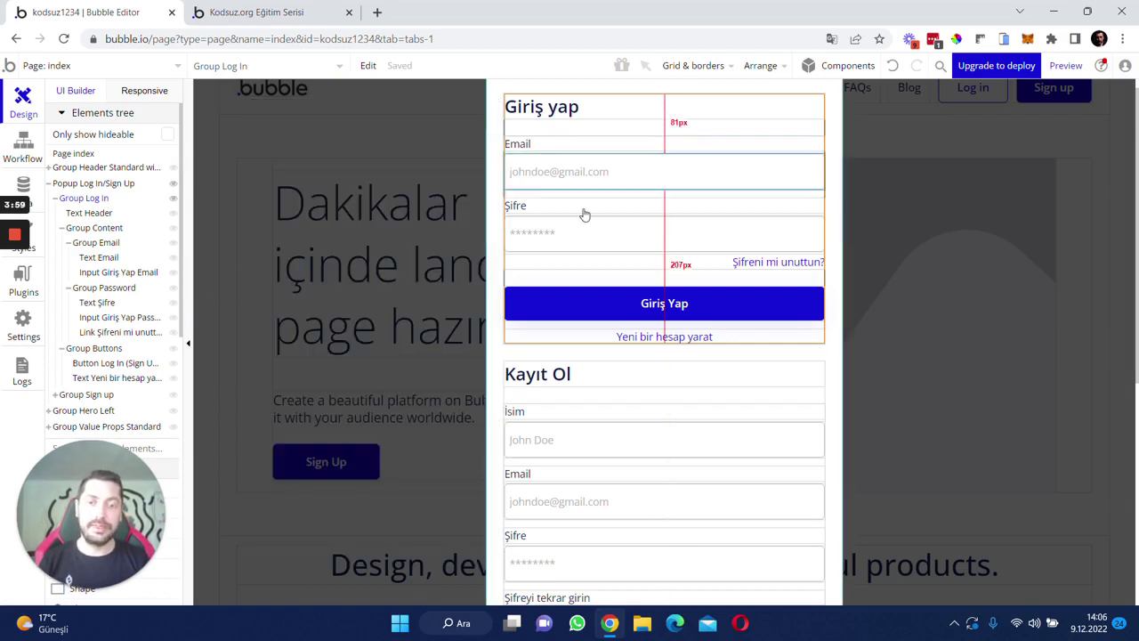
pyautogui.scroll(-3, 560, 244)
pyautogui.scroll(-1, 548, 258)
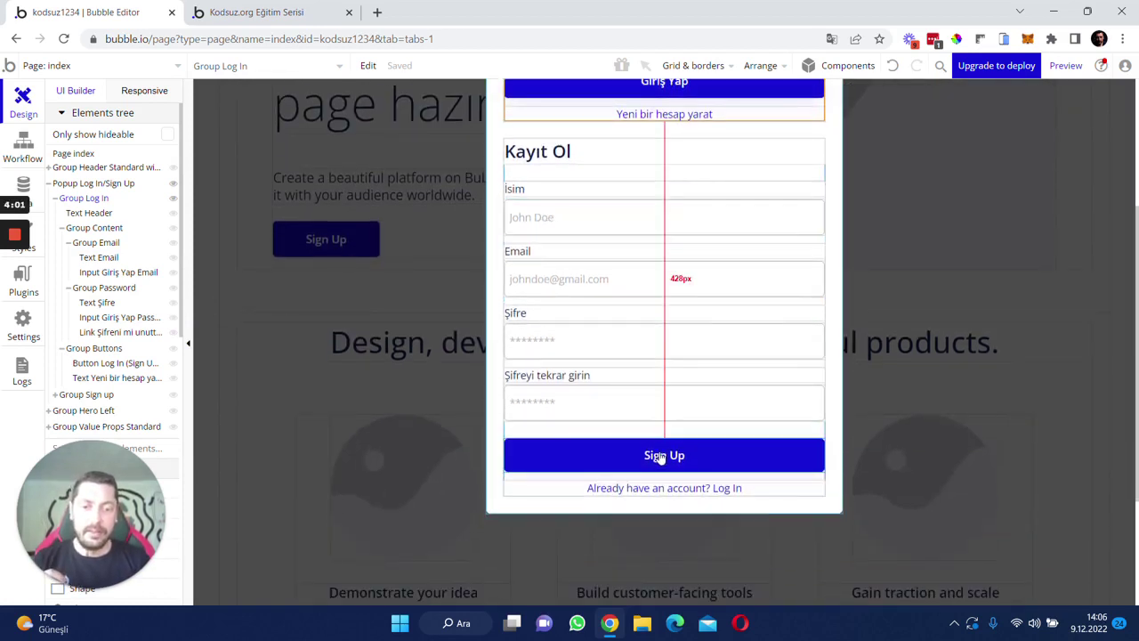
# - Change the sign-up footer text to 'Zaten hesabın mı var? Giriş yap.'
pyautogui.click(634, 490)
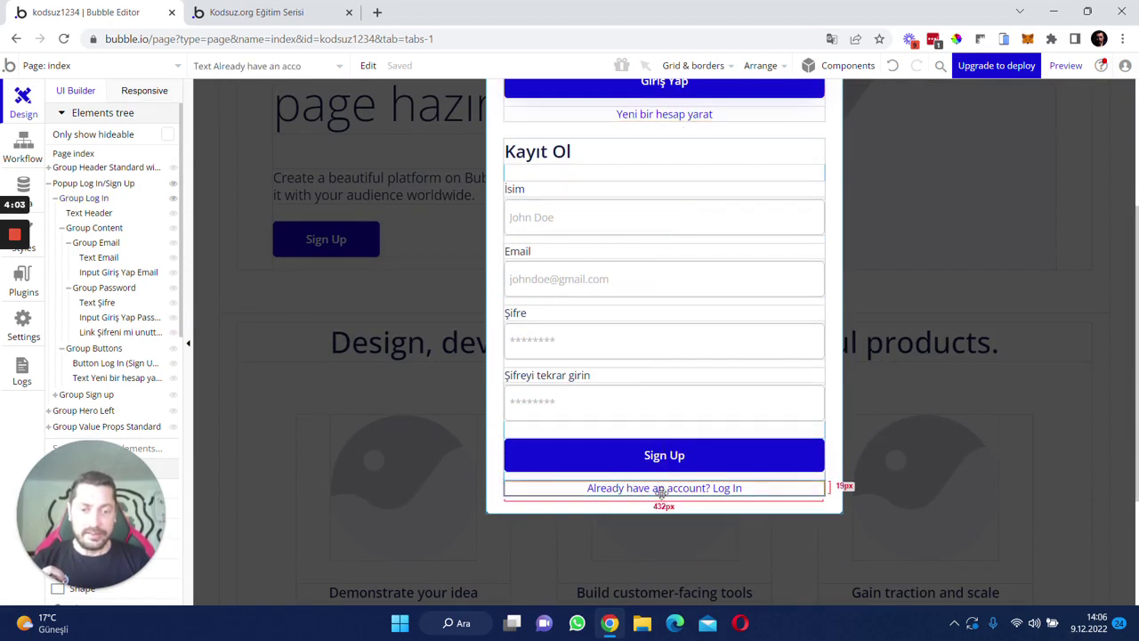
pyautogui.doubleClick(661, 493)
pyautogui.write('Z')
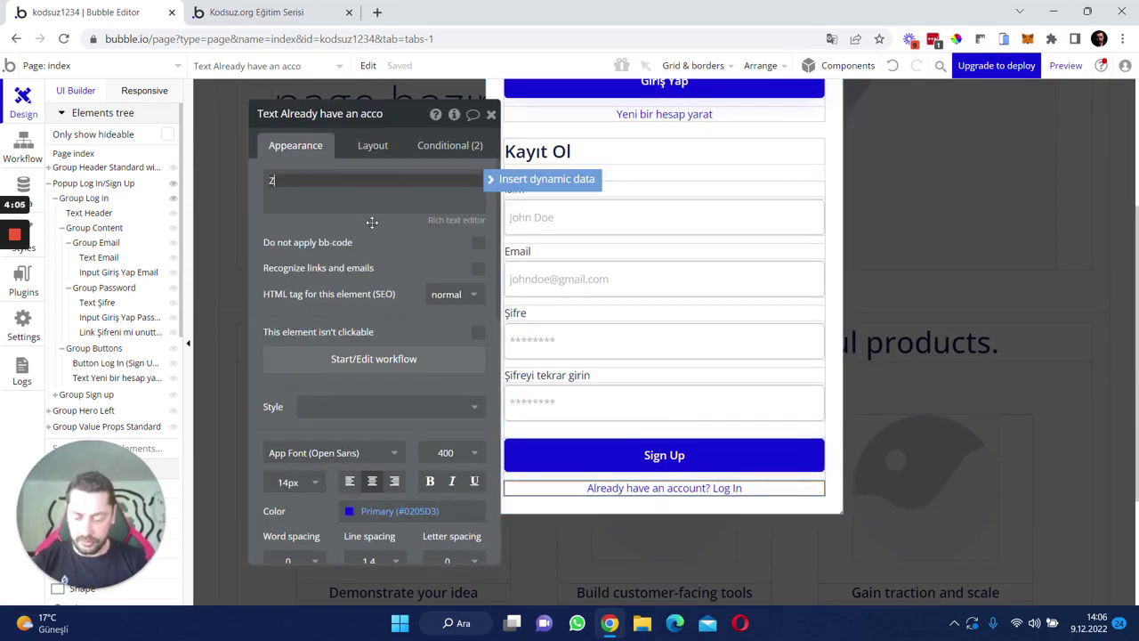
pyautogui.write('aten hesabın mı var? Giriş yap.')
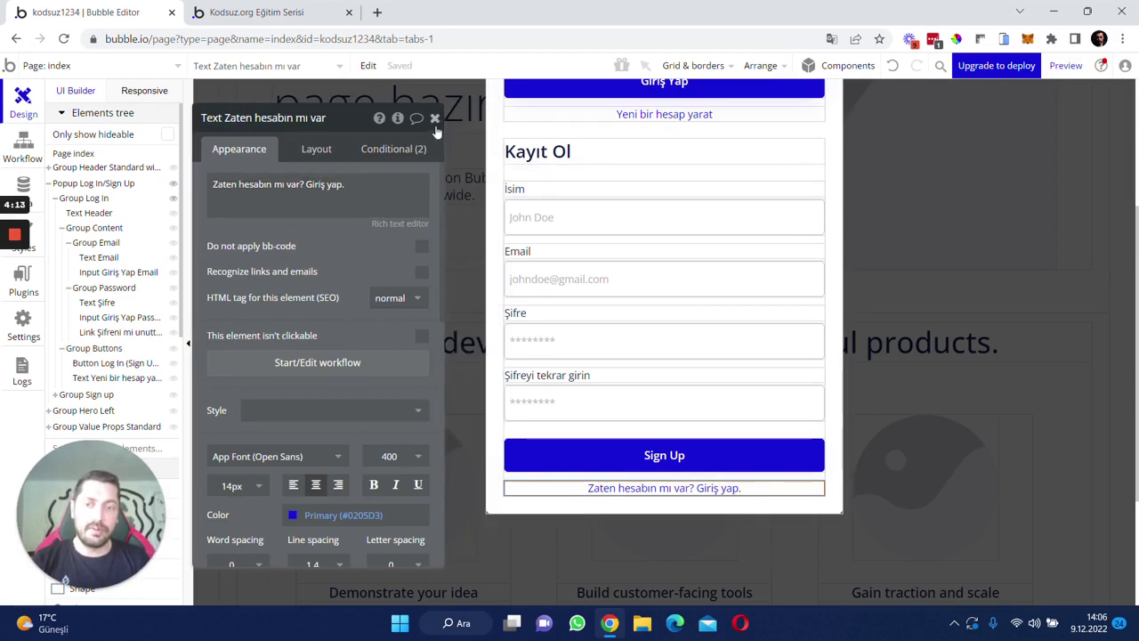
pyautogui.click(435, 118)
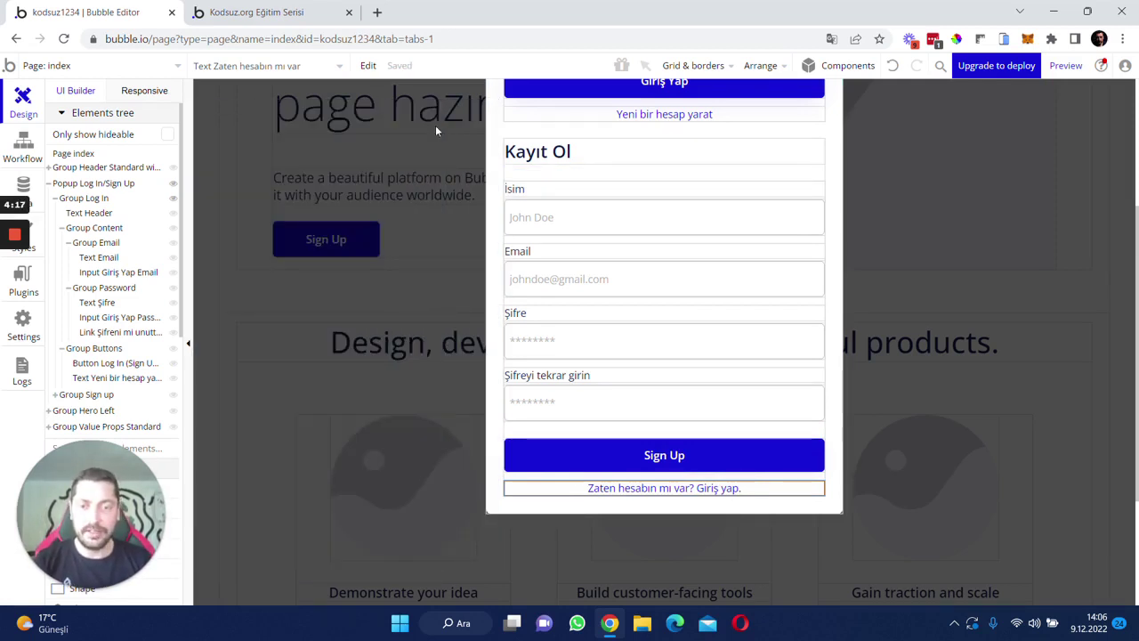
# - Relabel the popup Sign Up button 'Kayıt ol'
pyautogui.click(609, 449)
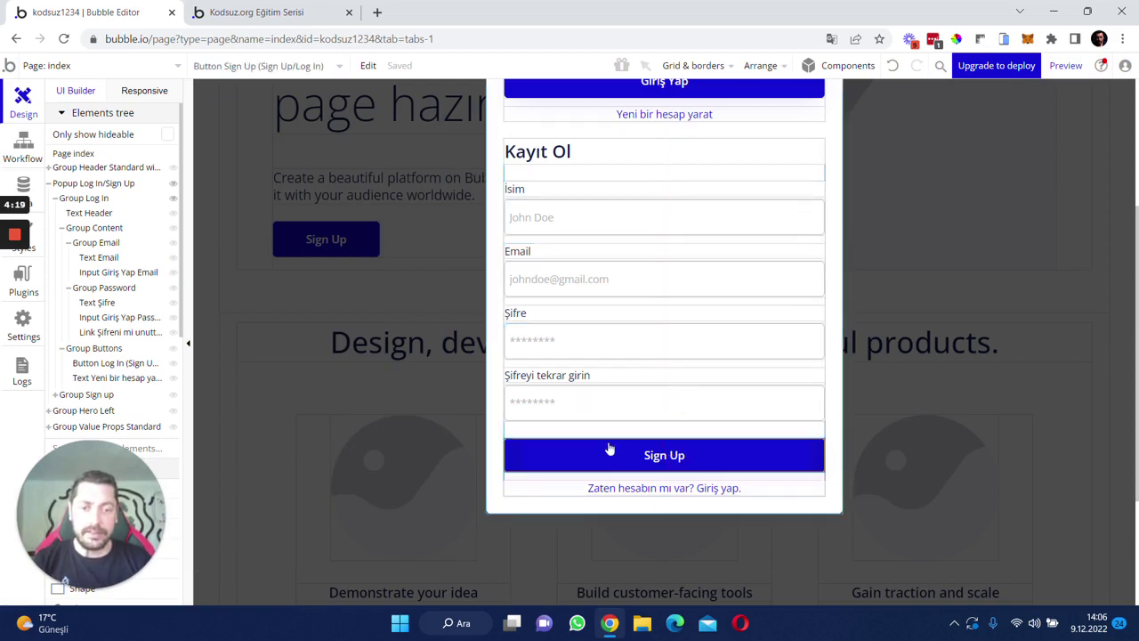
pyautogui.doubleClick(609, 449)
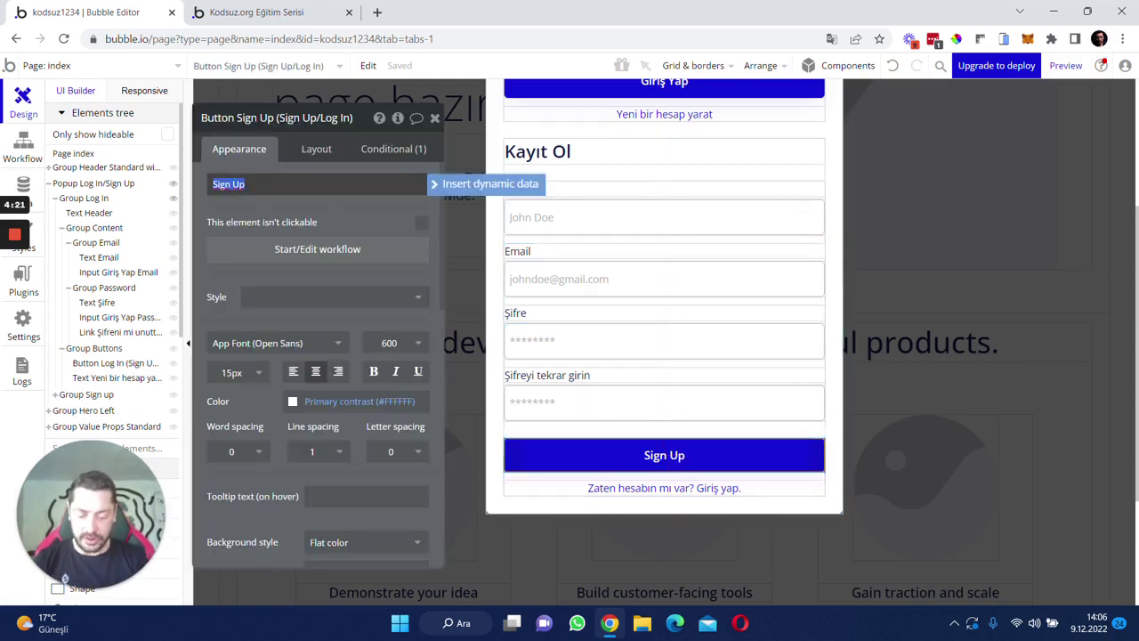
pyautogui.write('Kayıt ol')
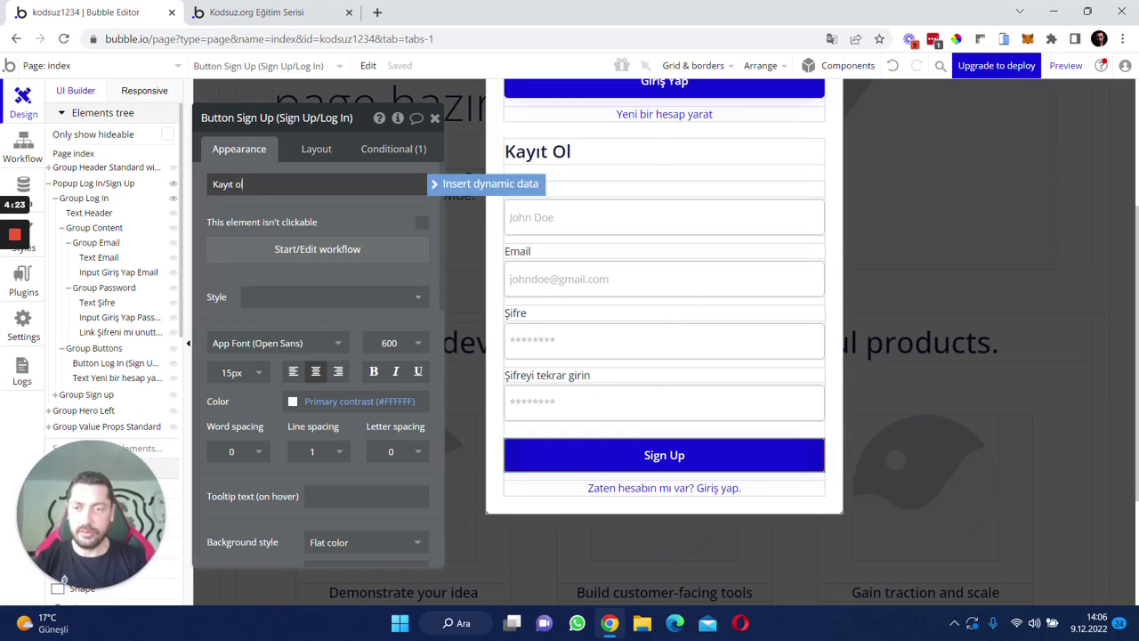
# - Add an Account > 'Sign the user up' action to the Button Sign Up (Sign Up/Log In) workflow
pyautogui.click(325, 252)
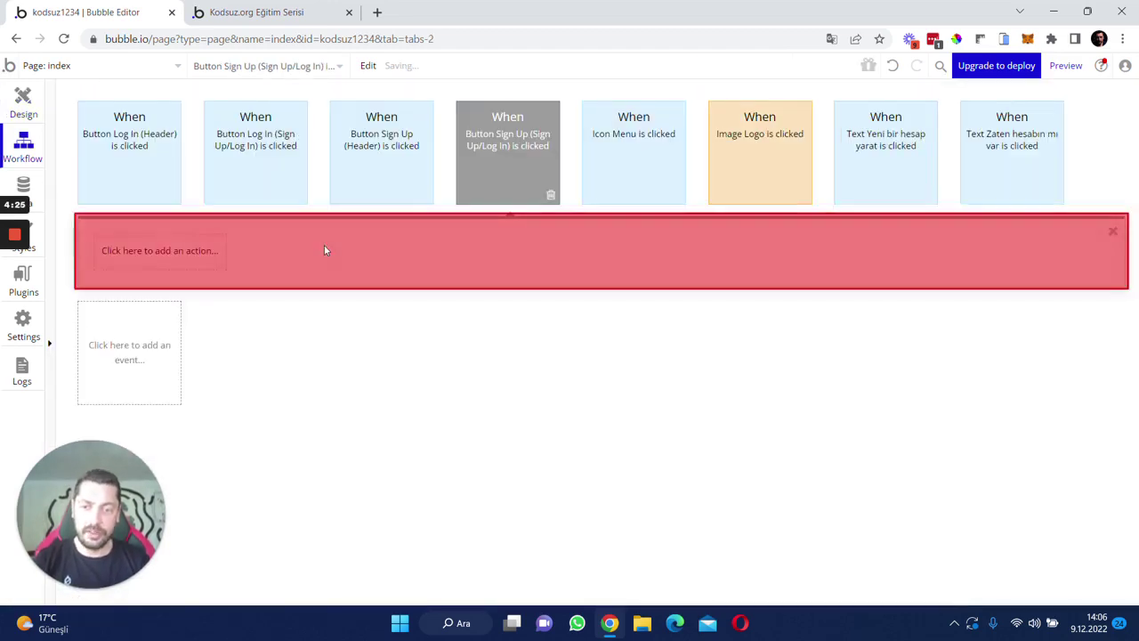
pyautogui.click(149, 253)
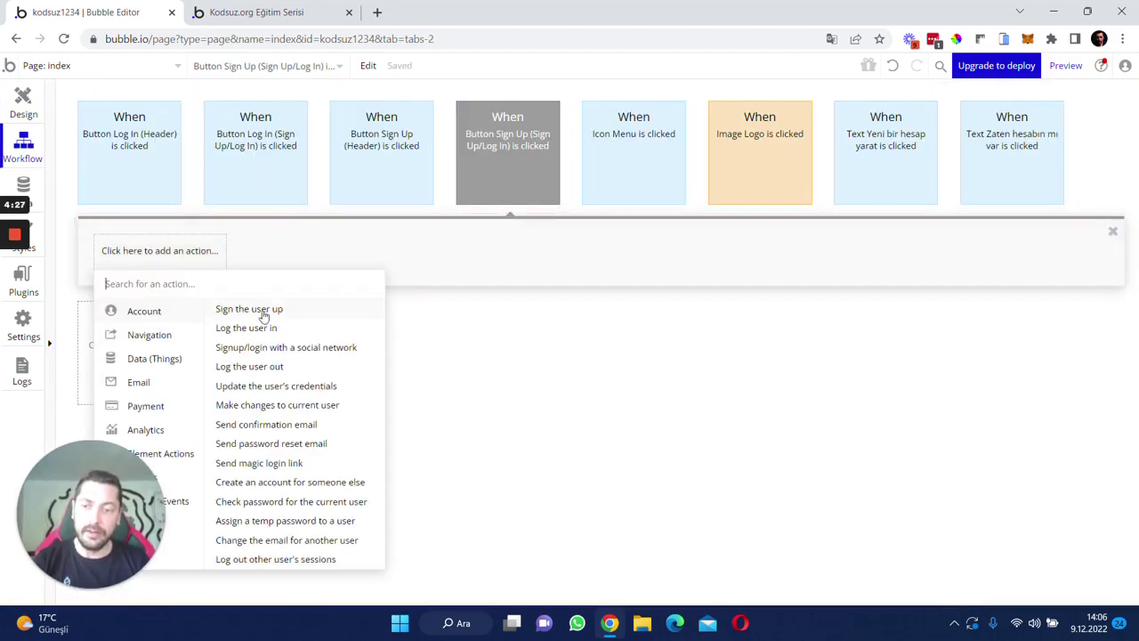
pyautogui.click(256, 311)
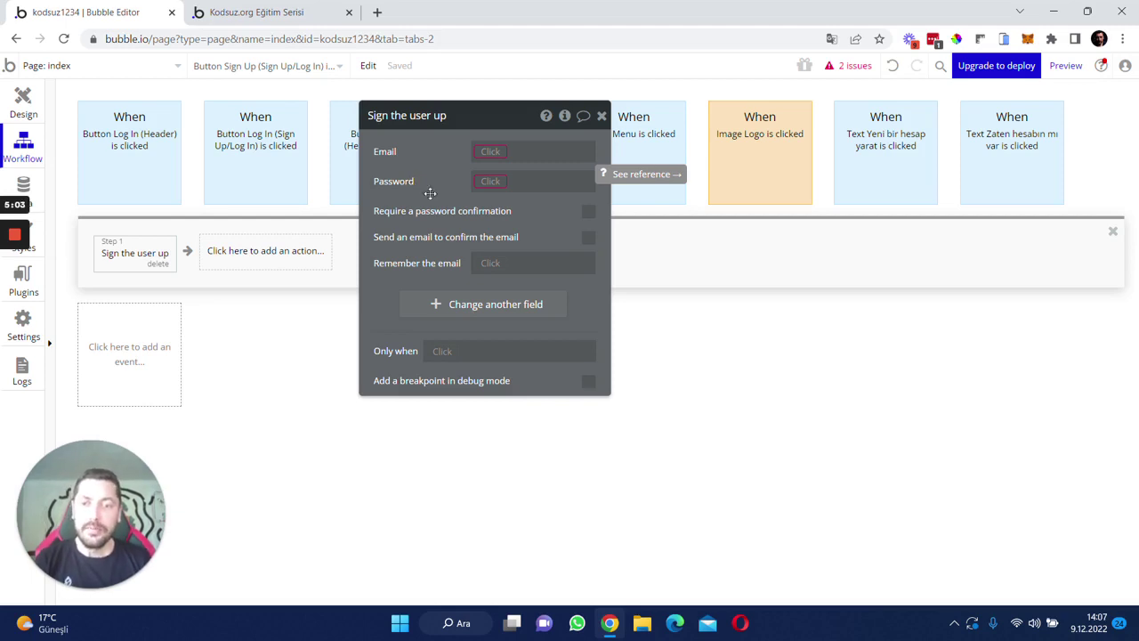
# - Require password confirmation and take the email from the Input Kayıt Ol Email value
pyautogui.click(589, 214)
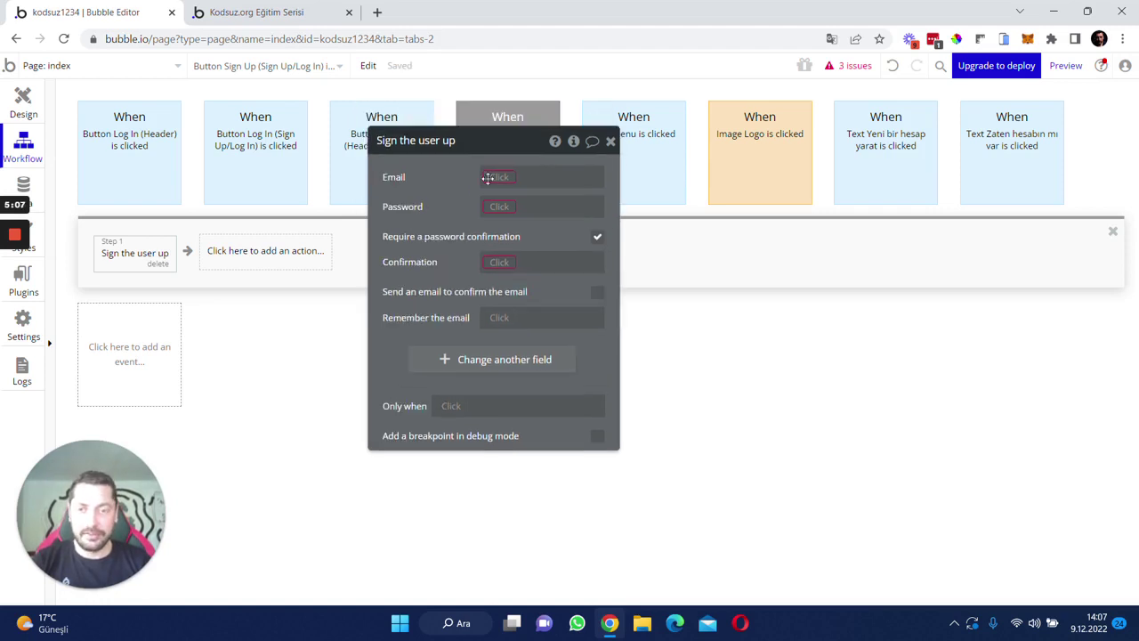
pyautogui.click(503, 177)
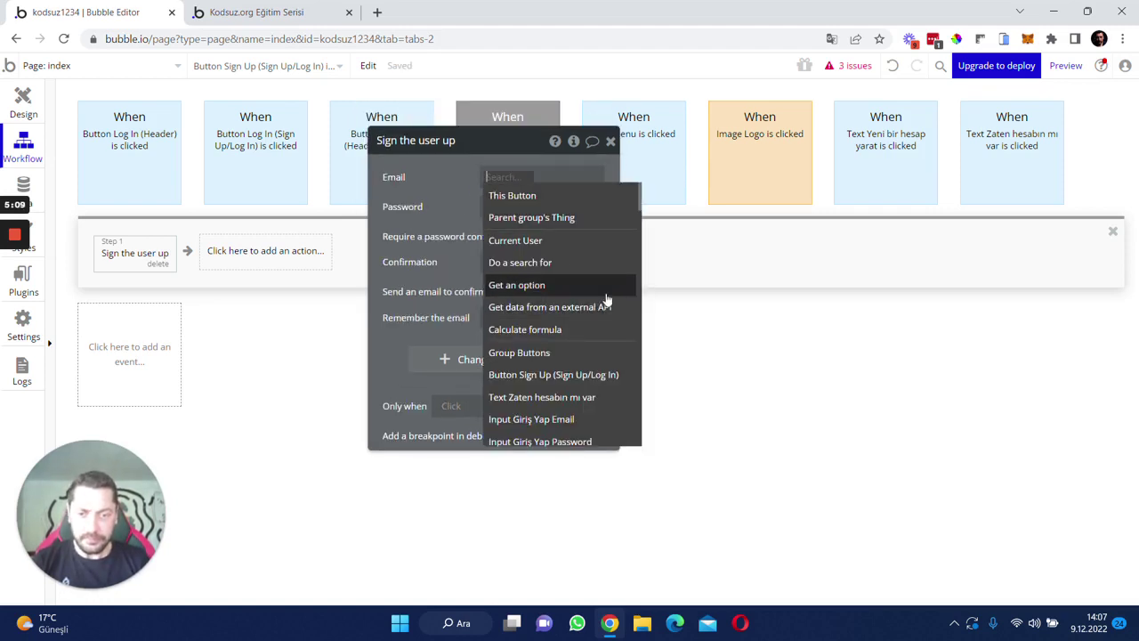
pyautogui.scroll(-1, 605, 307)
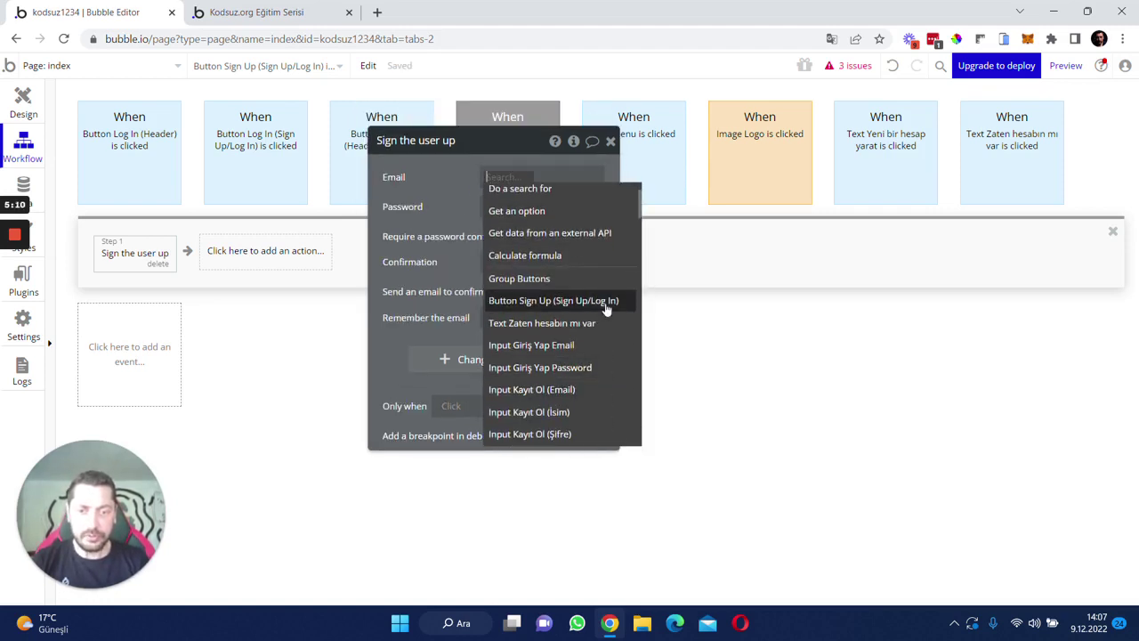
pyautogui.click(576, 391)
pyautogui.click(516, 212)
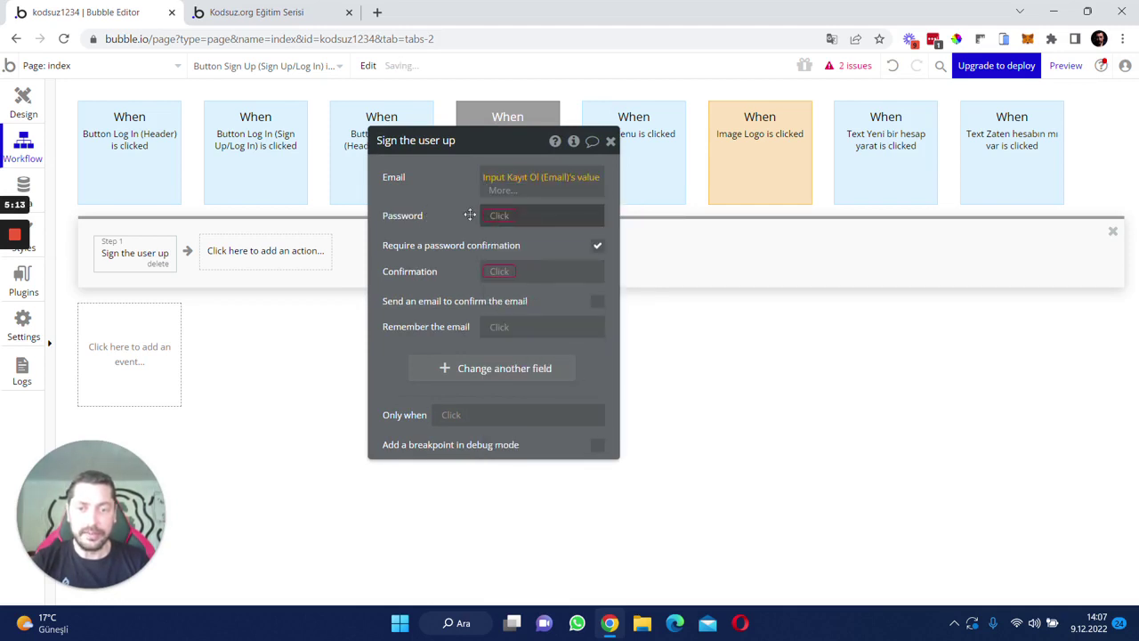
# - Take the password and confirmation from the Şifre and Tekrar şifre input values
pyautogui.click(512, 208)
pyautogui.scroll(-2, 534, 293)
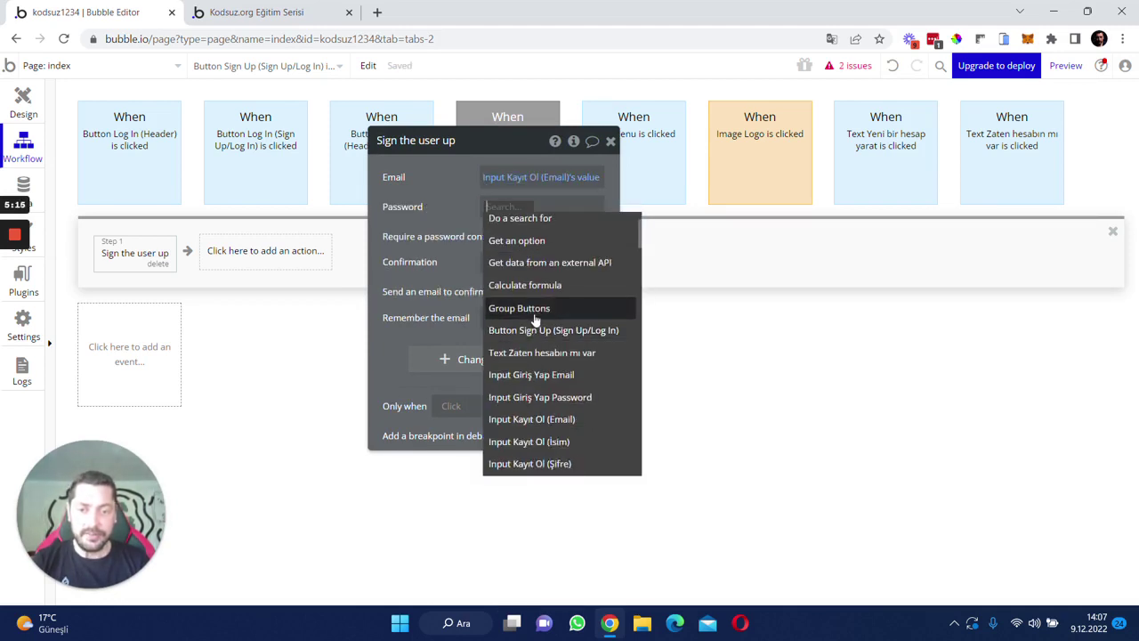
pyautogui.click(557, 397)
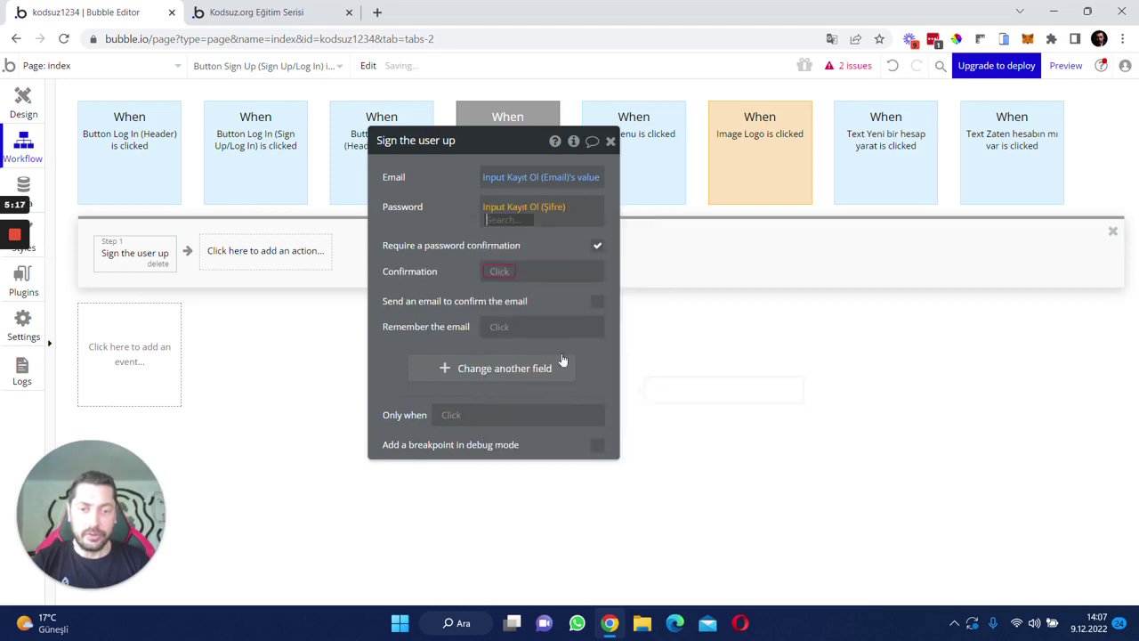
pyautogui.click(537, 241)
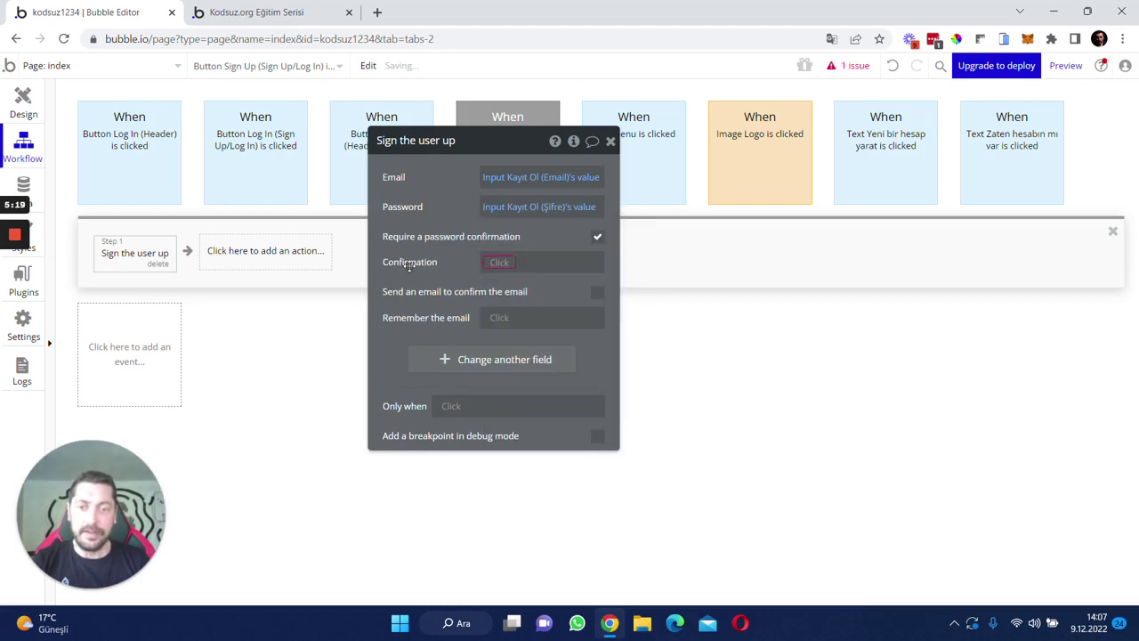
pyautogui.click(498, 262)
pyautogui.scroll(-1, 559, 393)
pyautogui.scroll(-1, 559, 393)
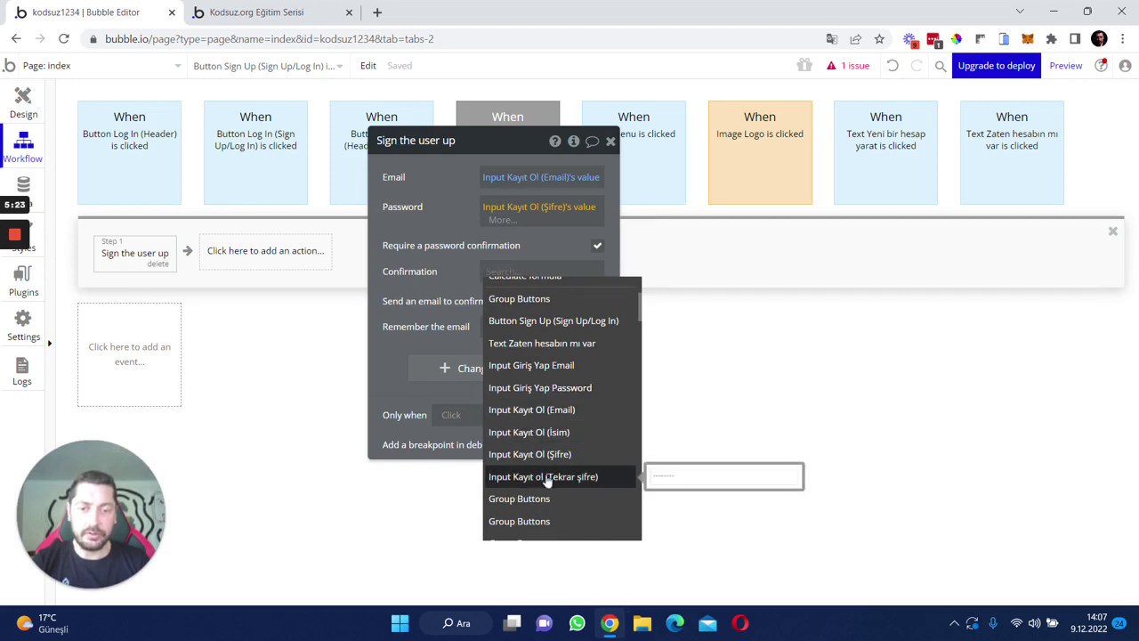
pyautogui.click(542, 477)
pyautogui.click(505, 300)
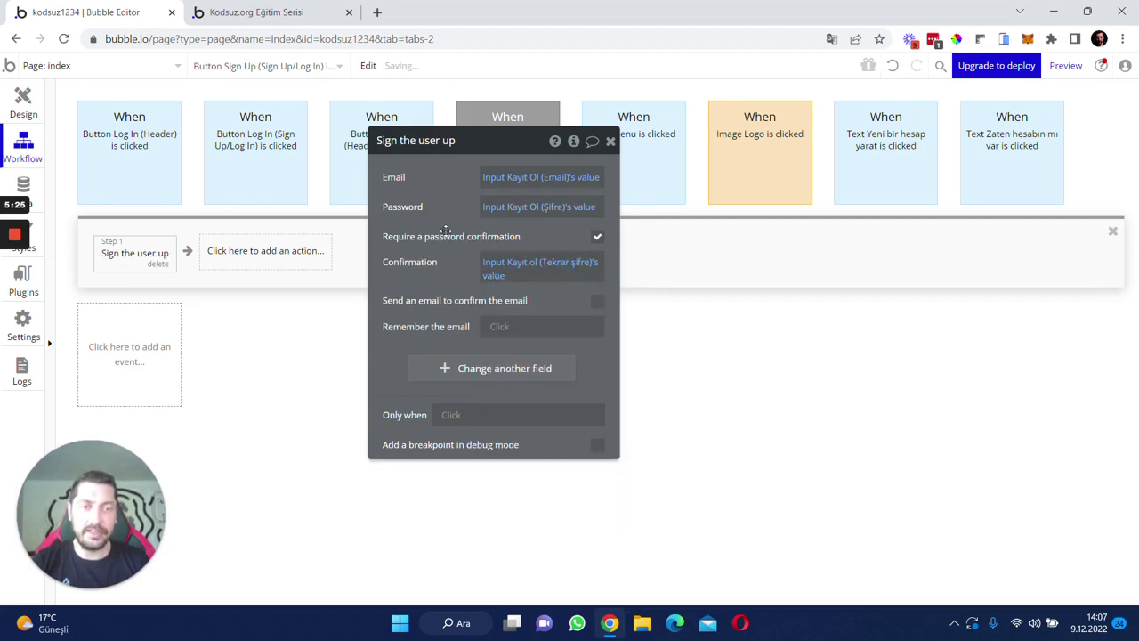
pyautogui.click(114, 143)
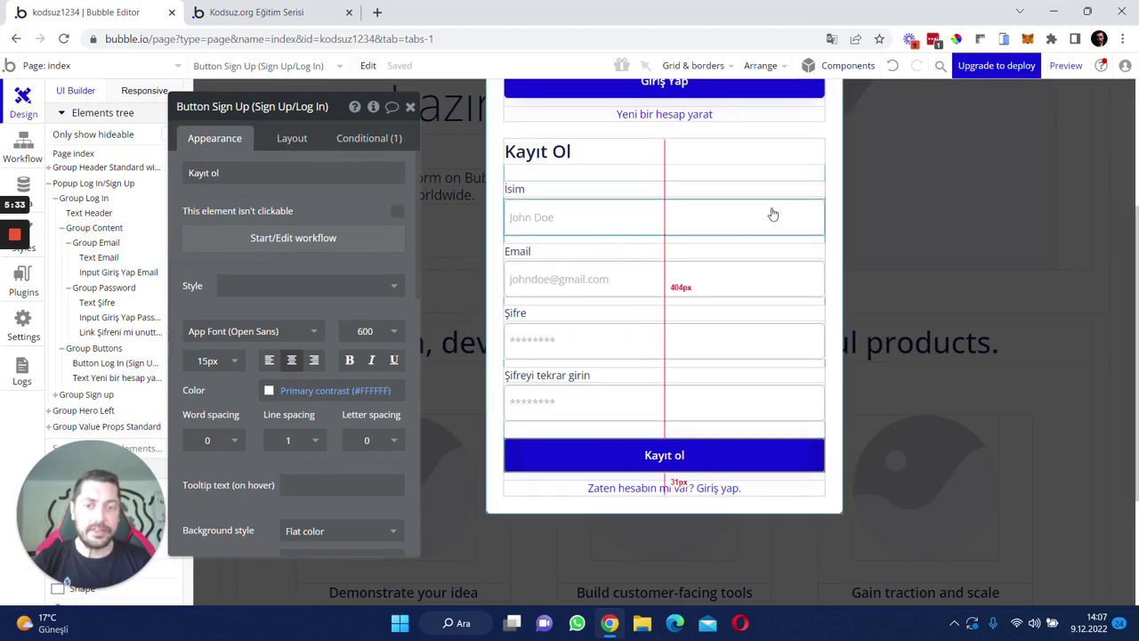
pyautogui.click(23, 150)
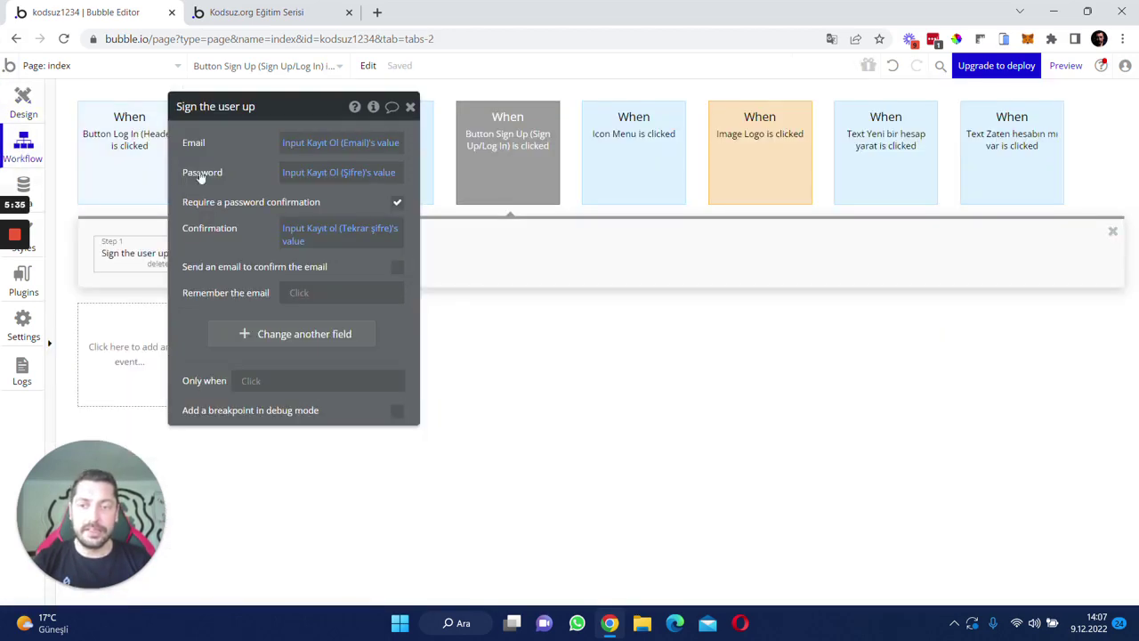
pyautogui.moveTo(235, 152); pyautogui.dragTo(629, 158)
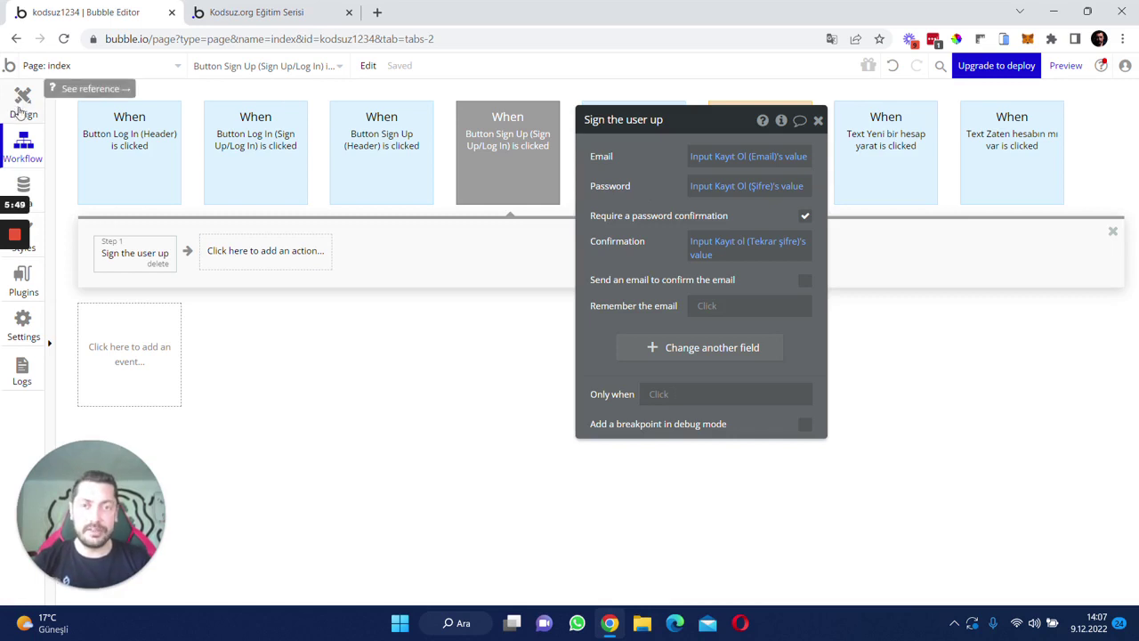
pyautogui.click(31, 182)
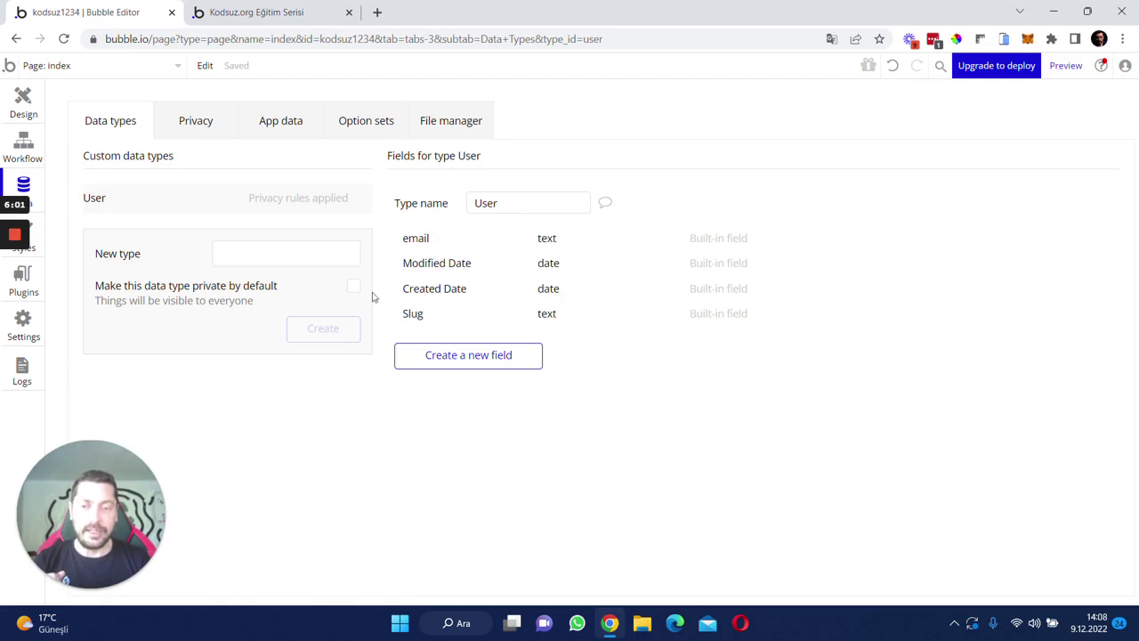
pyautogui.click(24, 114)
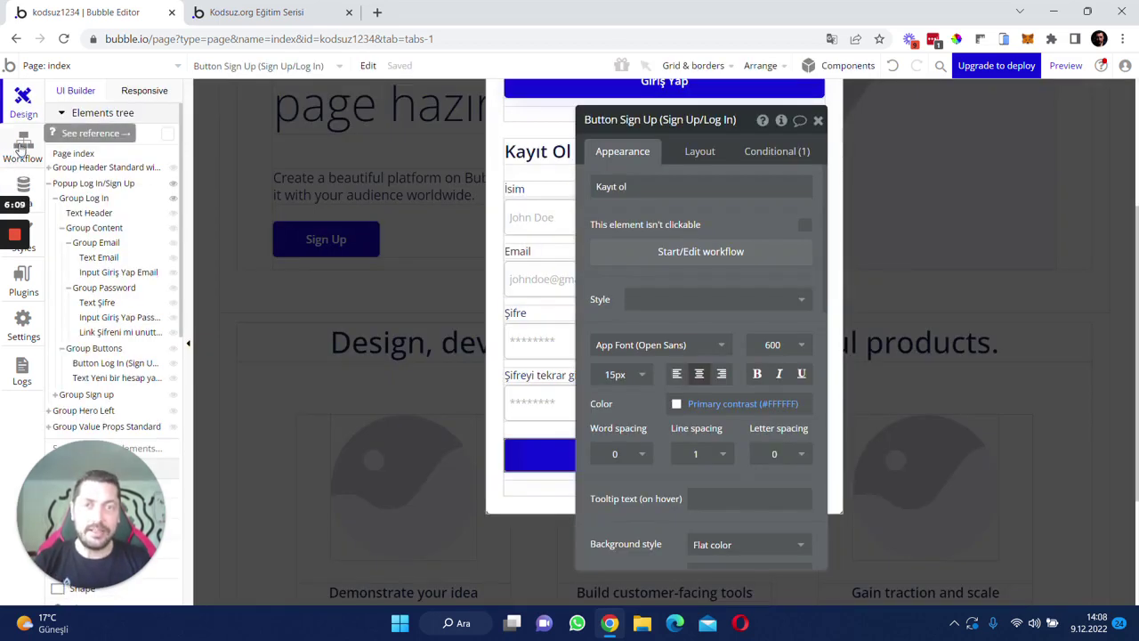
pyautogui.click(22, 148)
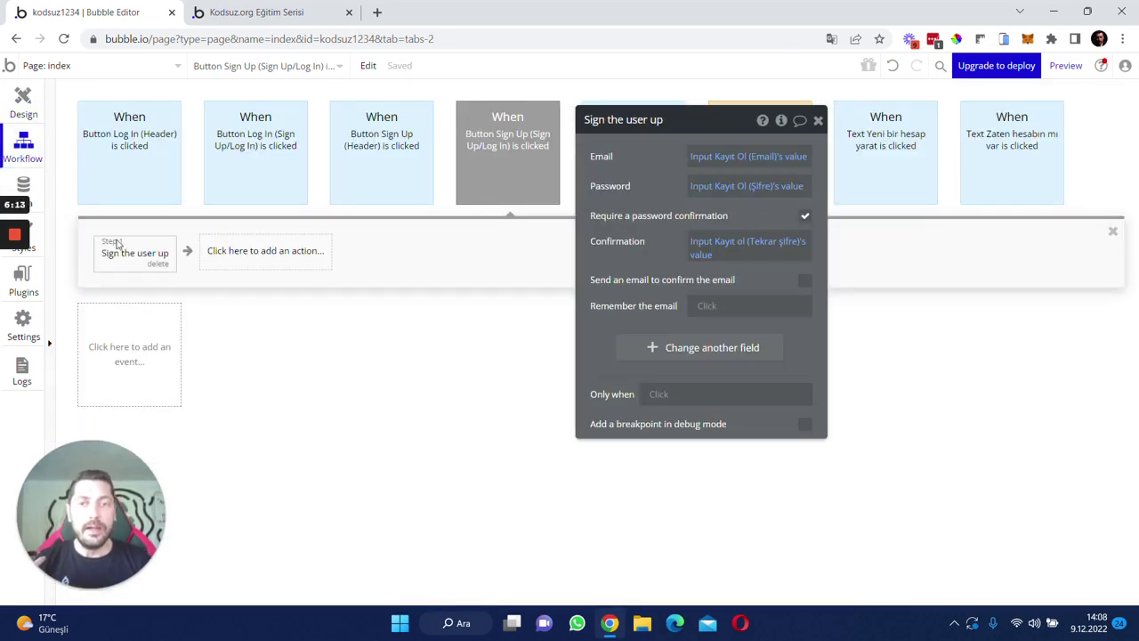
# - Create a new user field named İsim of type text from the sign-up step
pyautogui.moveTo(660, 171); pyautogui.dragTo(434, 145)
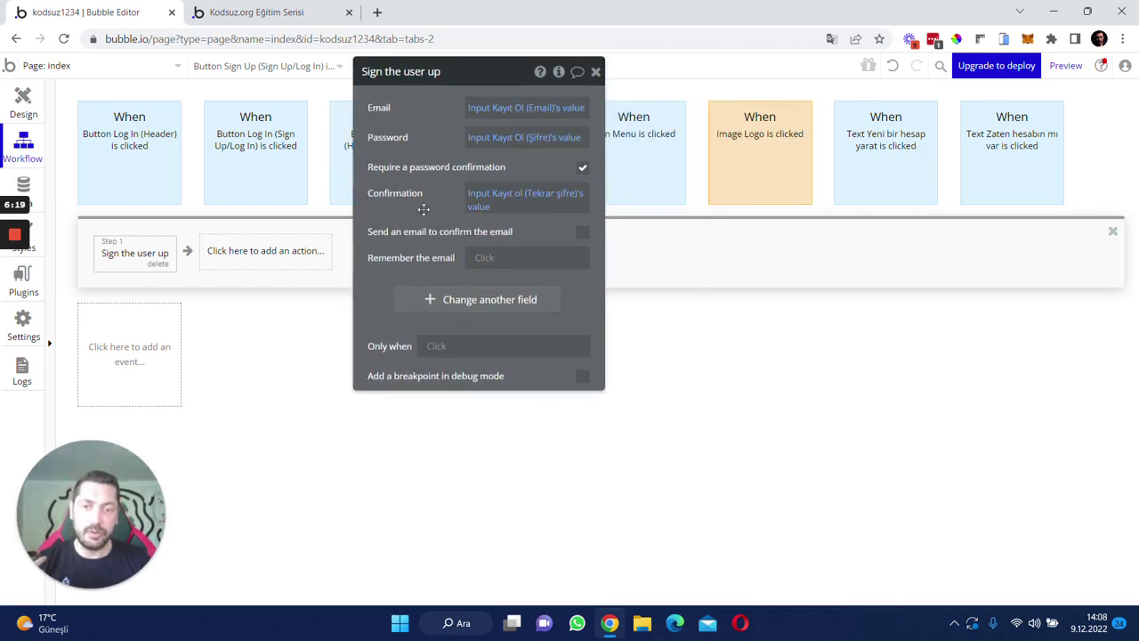
pyautogui.moveTo(420, 209); pyautogui.dragTo(416, 194)
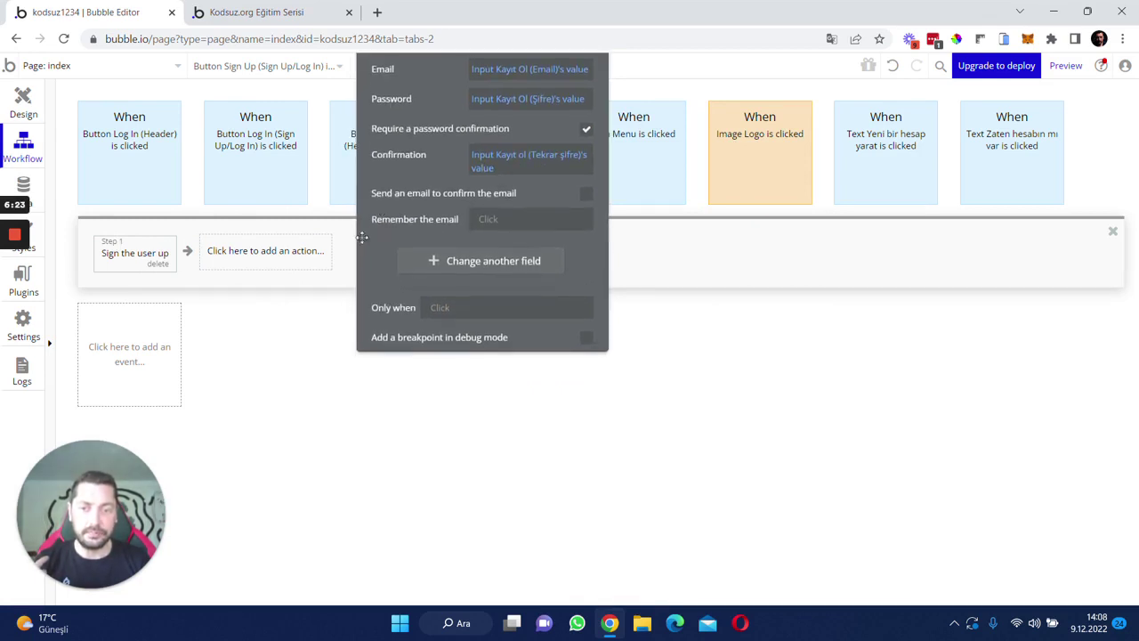
pyautogui.click(409, 259)
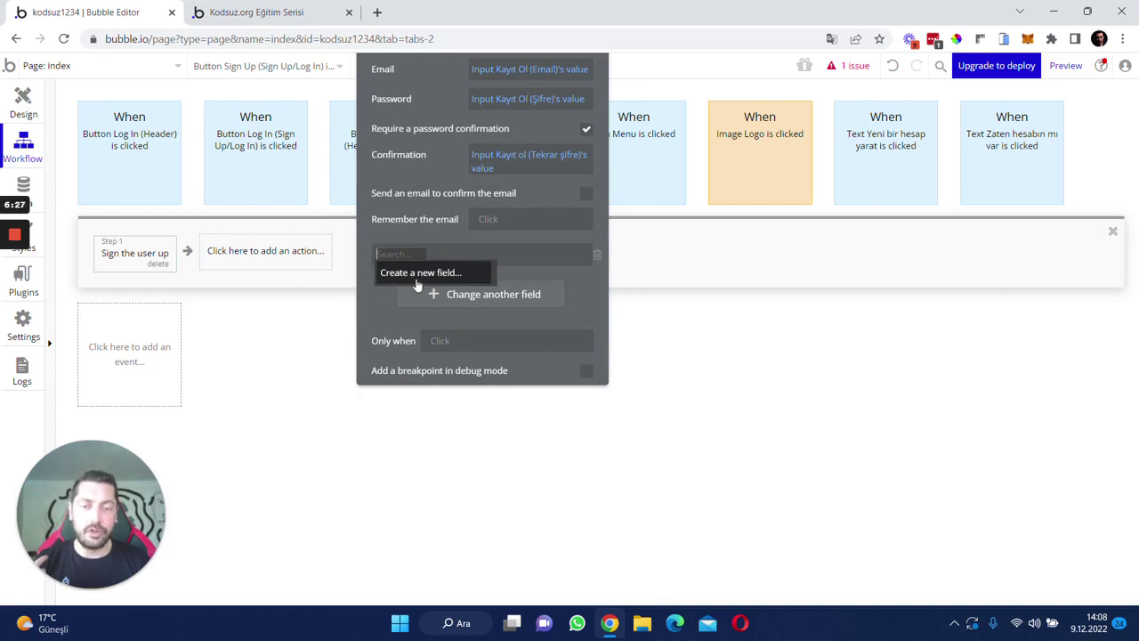
pyautogui.click(405, 277)
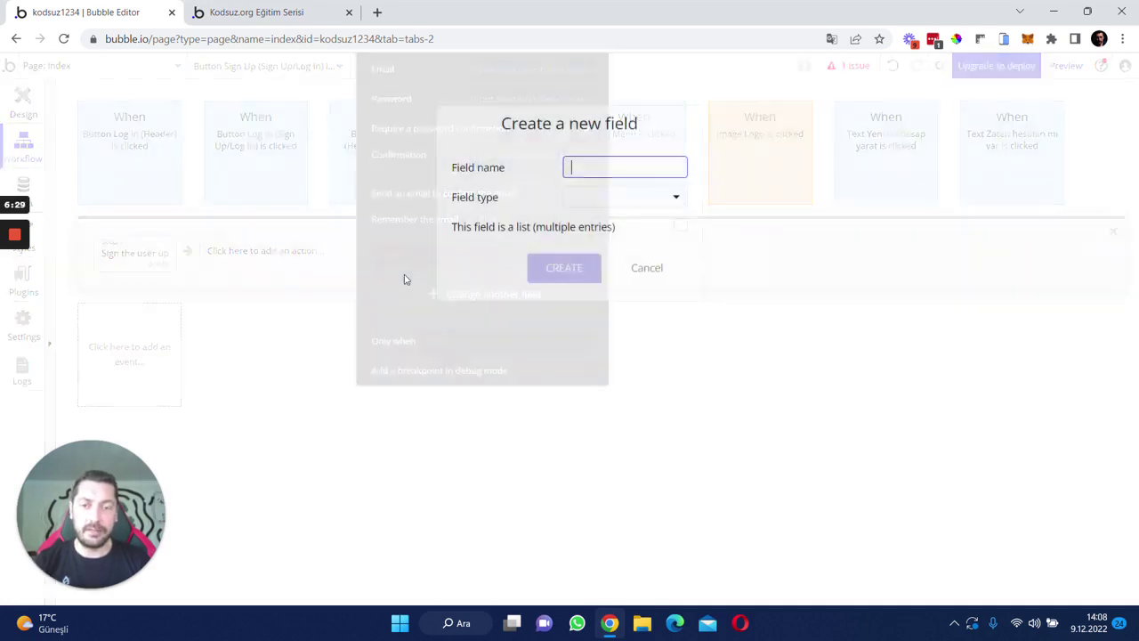
pyautogui.click(595, 196)
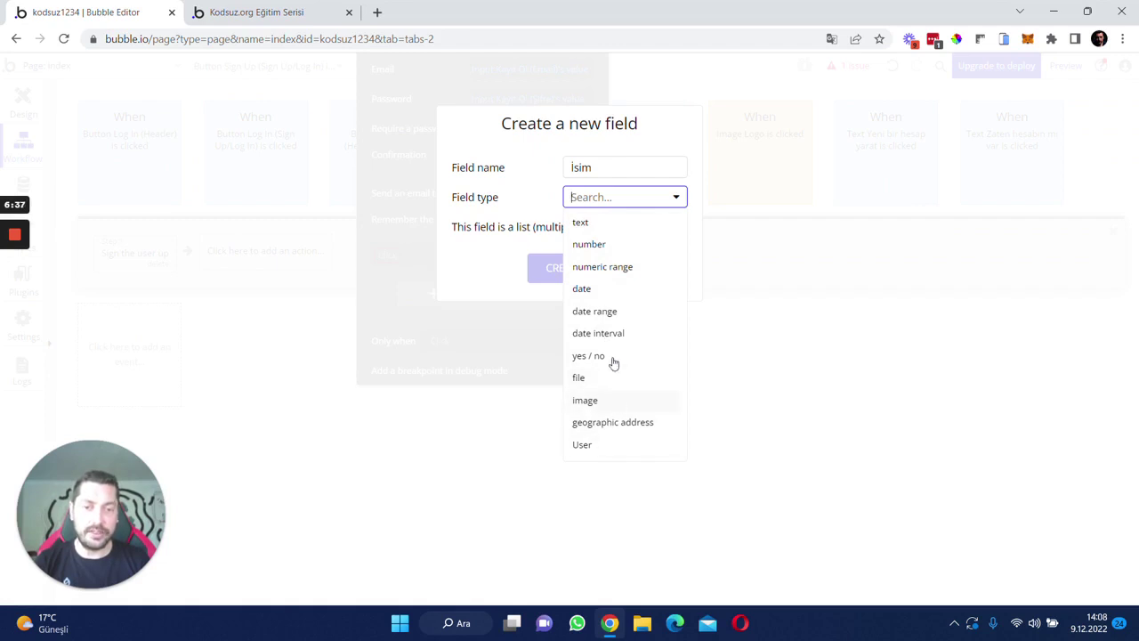
pyautogui.click(583, 223)
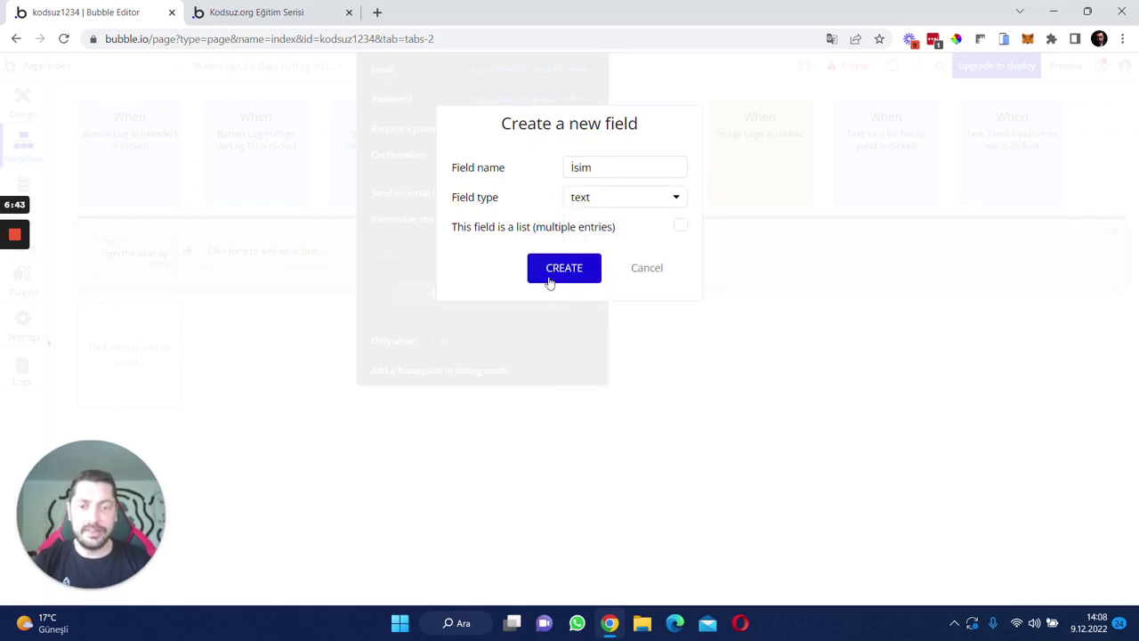
pyautogui.click(552, 276)
# - Set İsim to the Input Kayıt Ol (İsim)'s value and close the step settings
pyautogui.click(425, 258)
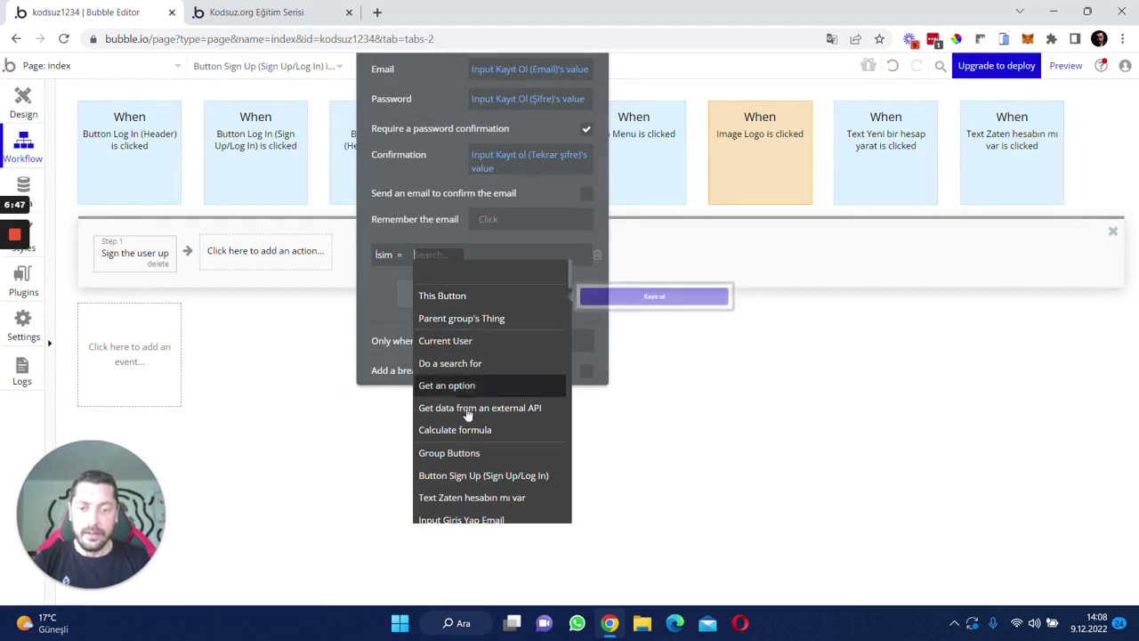
pyautogui.scroll(-1, 450, 392)
pyautogui.click(480, 513)
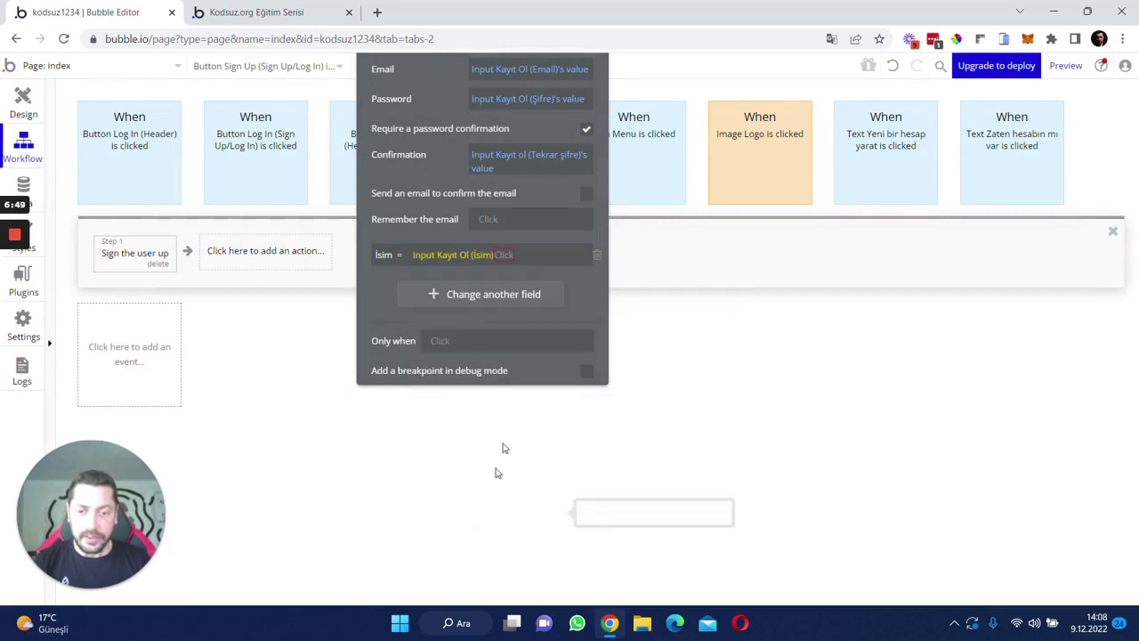
pyautogui.click(538, 276)
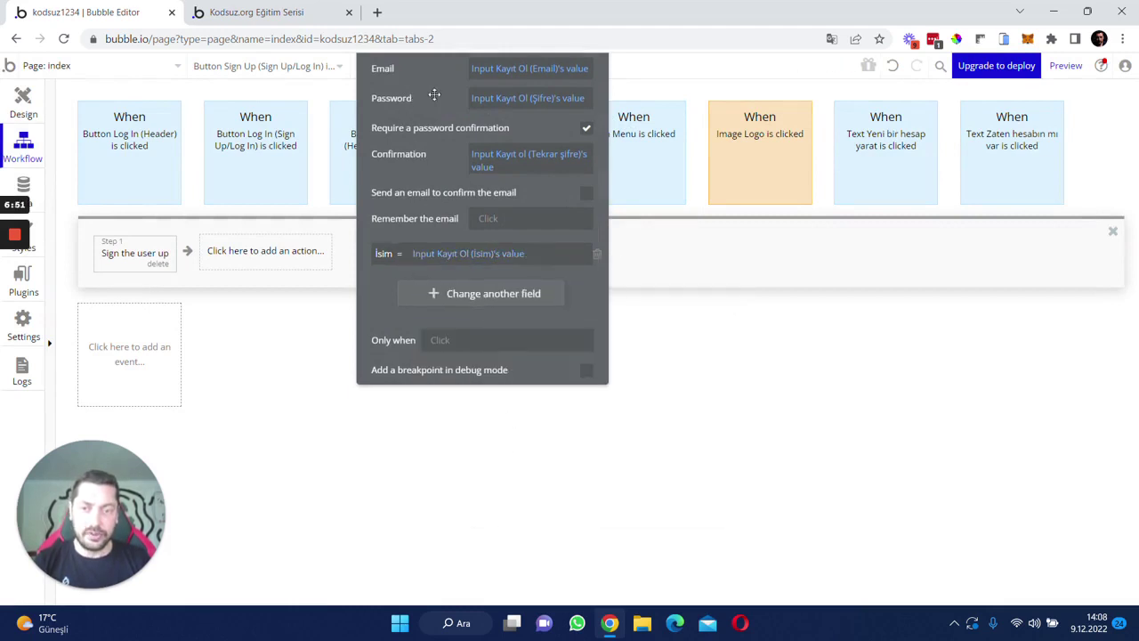
pyautogui.click(615, 95)
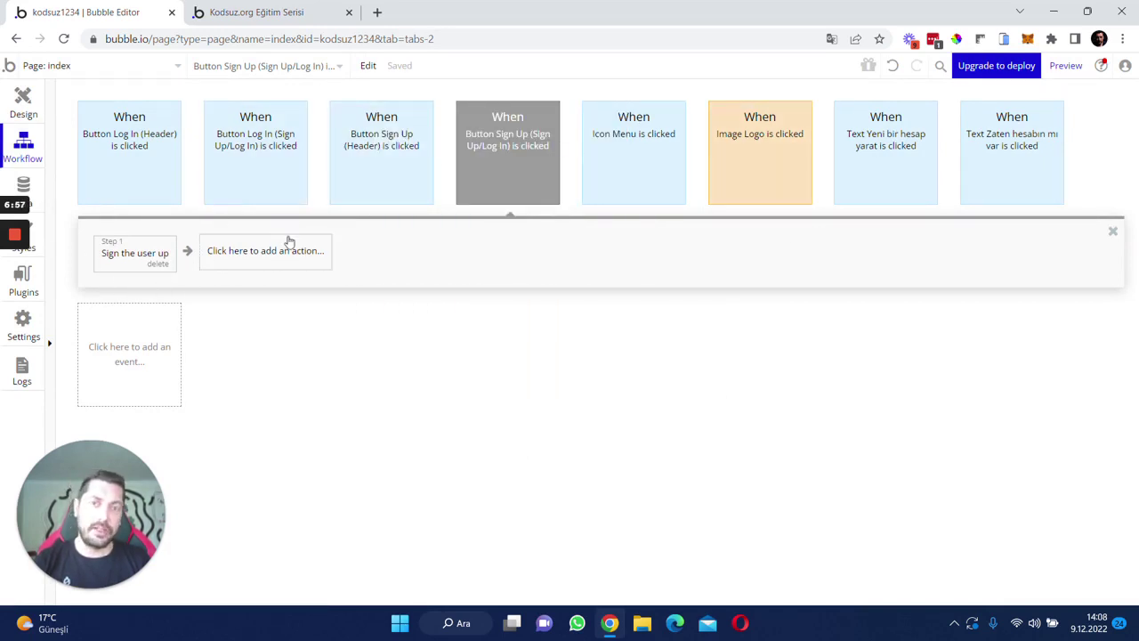
# - Set the Button Sign Up (Sign Up/Log In) event color to Green
pyautogui.click(494, 178)
pyautogui.click(783, 186)
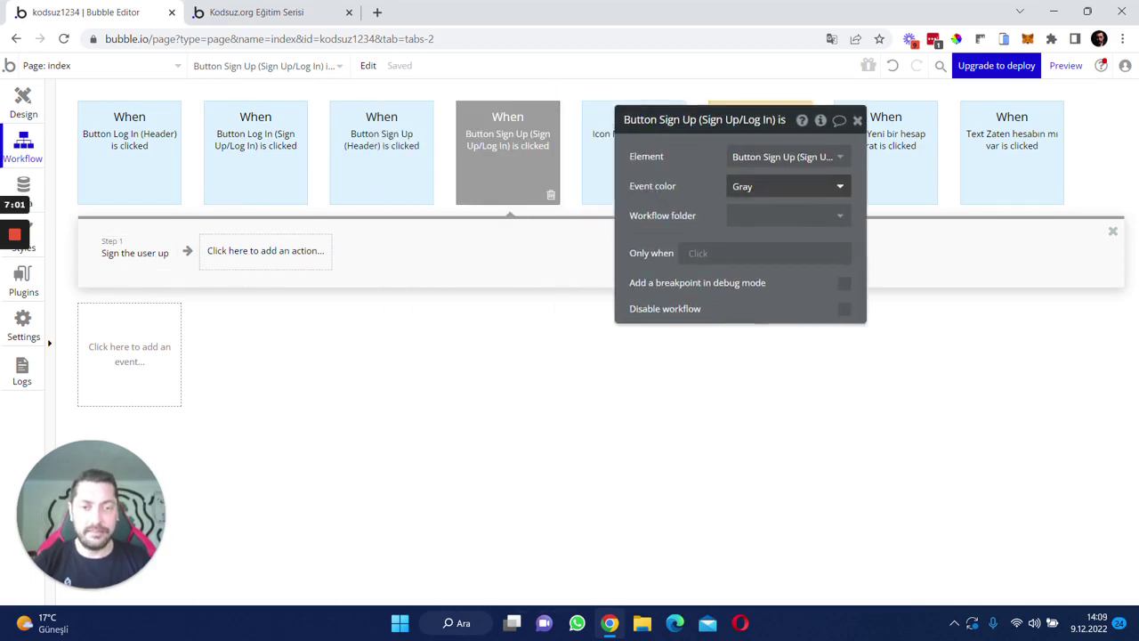
pyautogui.click(773, 299)
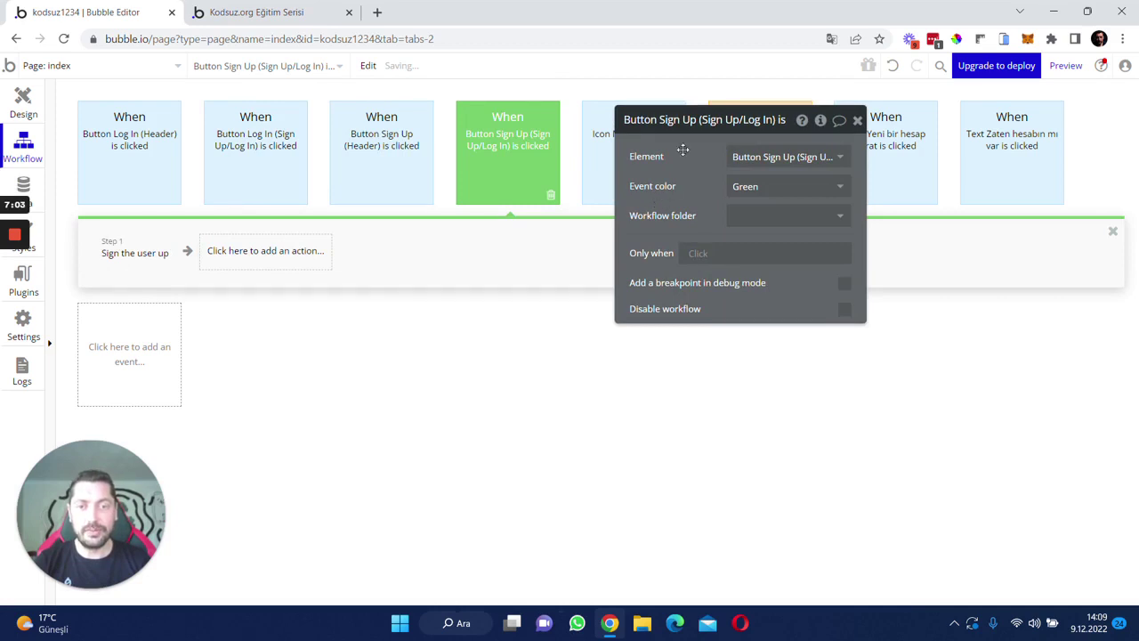
pyautogui.click(847, 173)
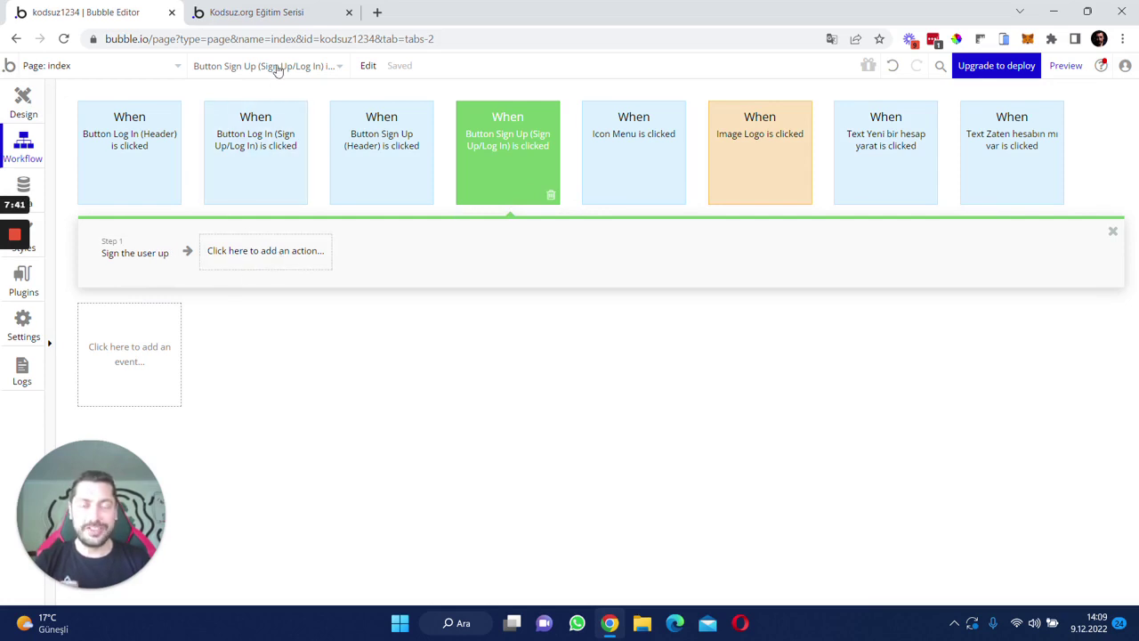
pyautogui.moveTo(222, 164)
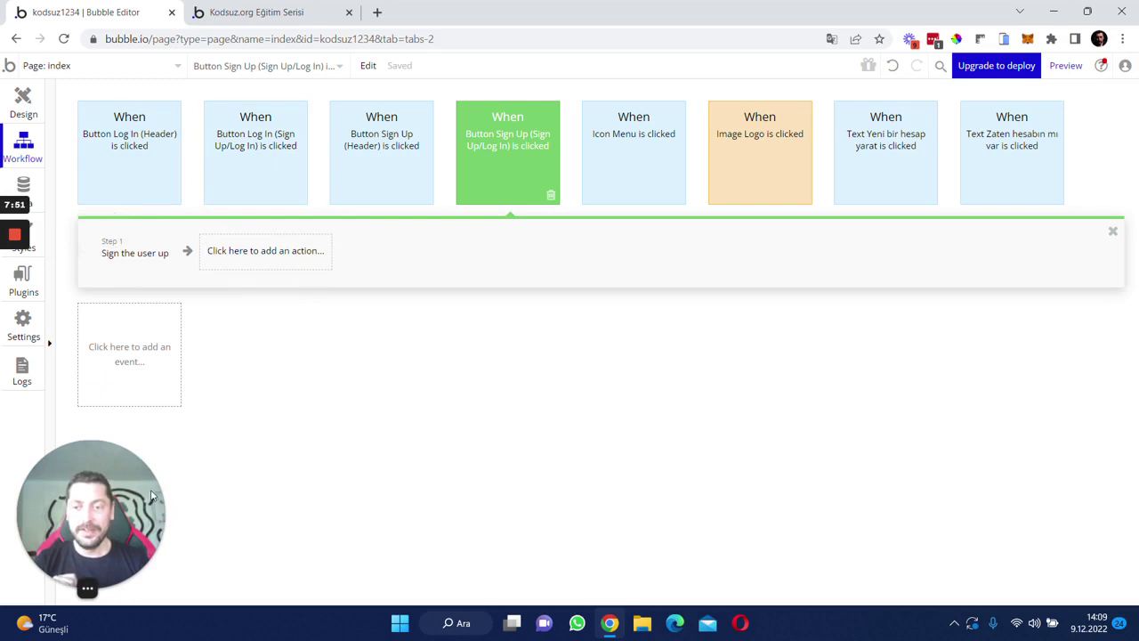
# - In the preview, open the sign-up popup and enter a test user's name and e-mail
pyautogui.click(267, 12)
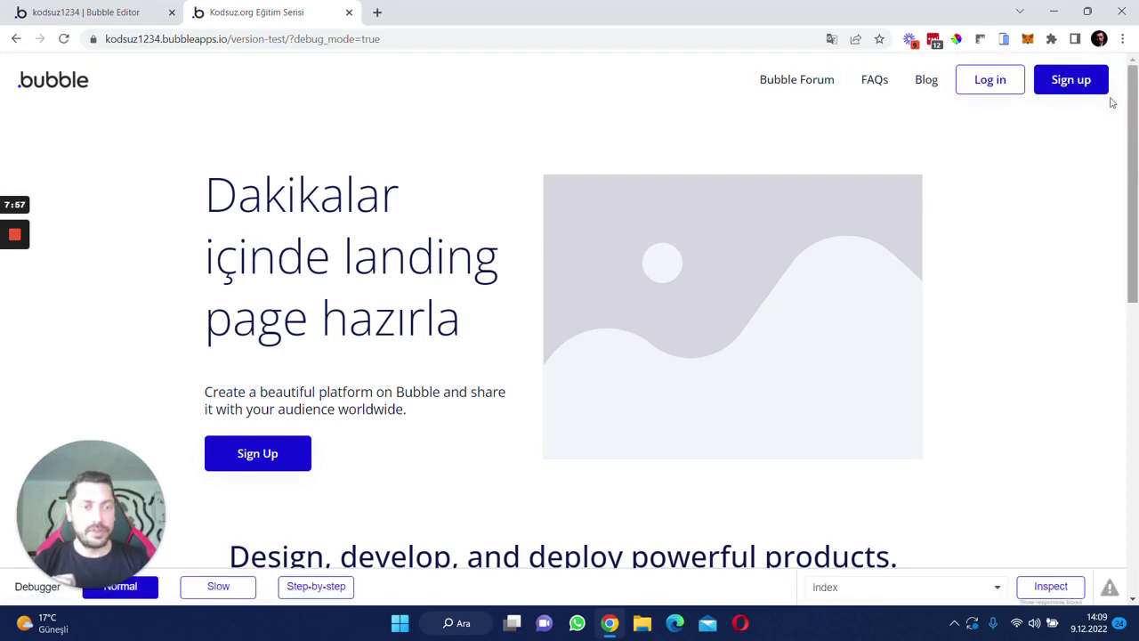
pyautogui.click(1069, 81)
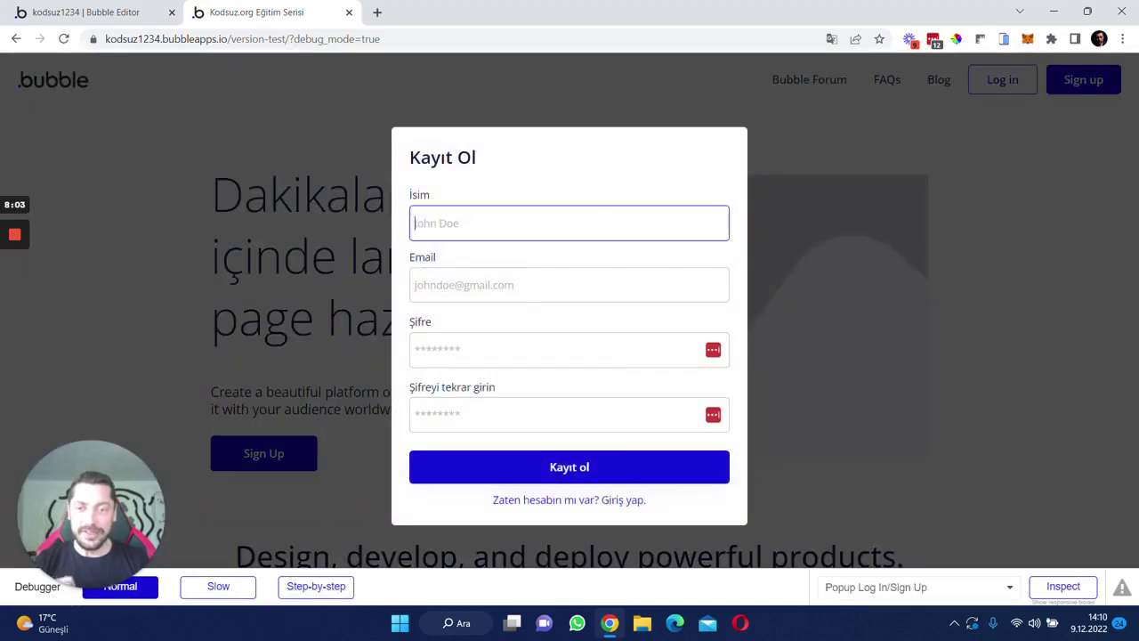
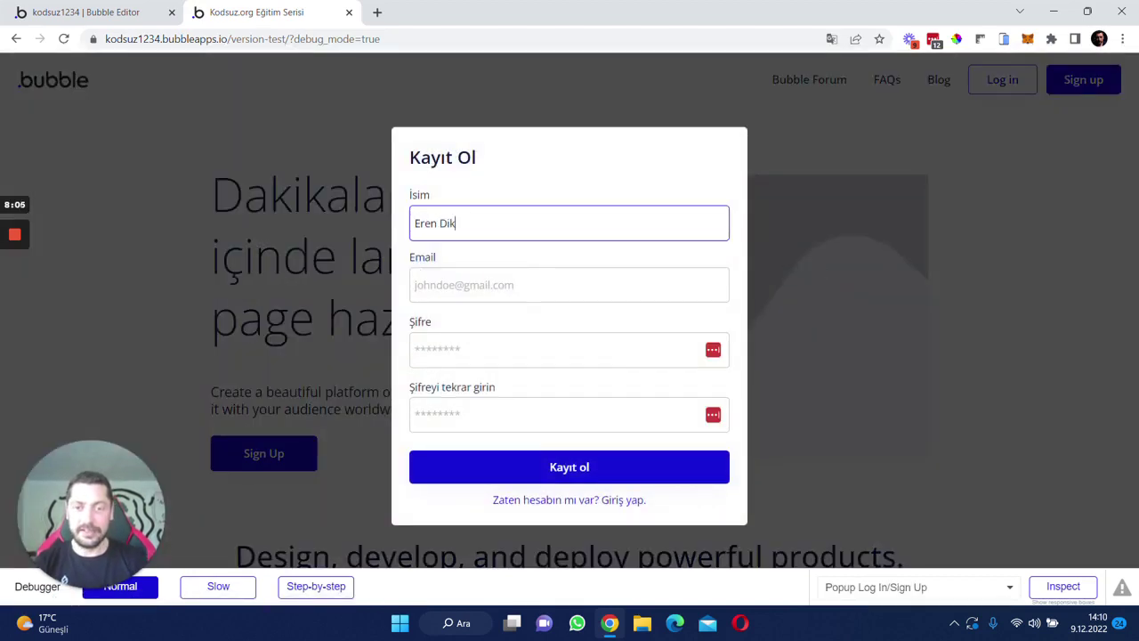
pyautogui.press('Tab')
pyautogui.write('eren@tes')
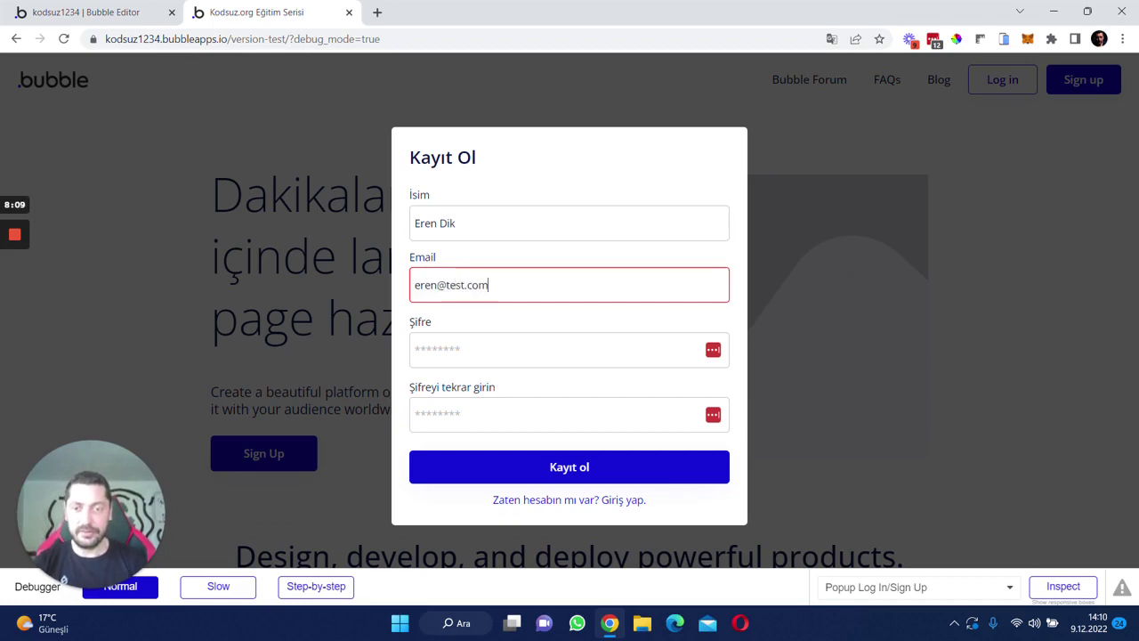
pyautogui.press('Tab')
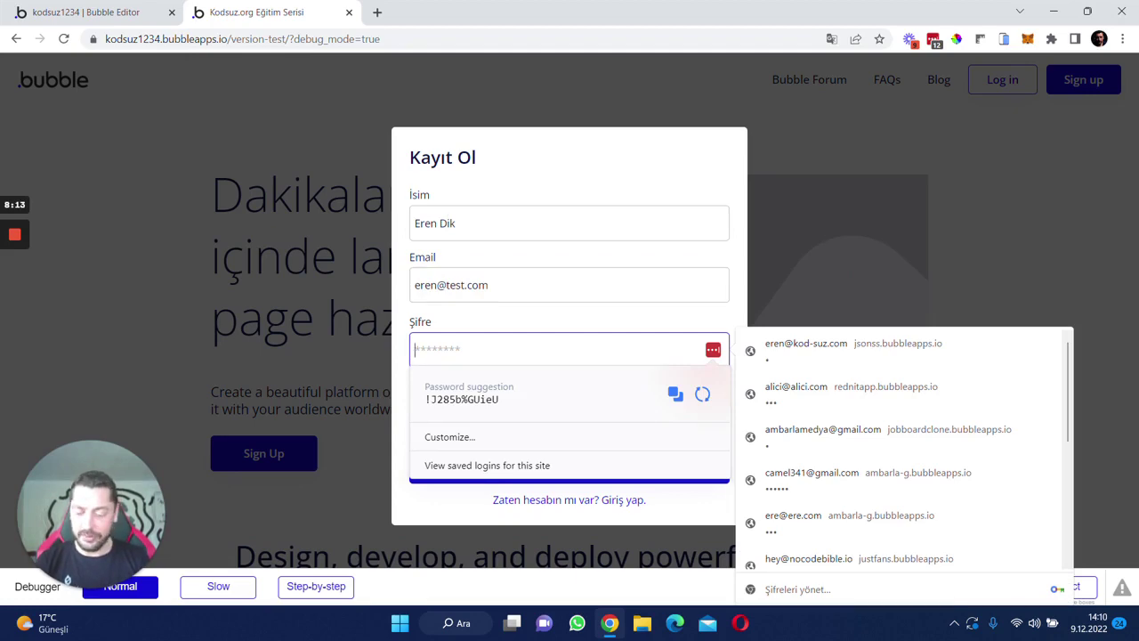
# - Enter the password and its confirmation, submit with Kayıt ol, and return to the editor's Data section
pyautogui.write('1')
pyautogui.press('Tab')
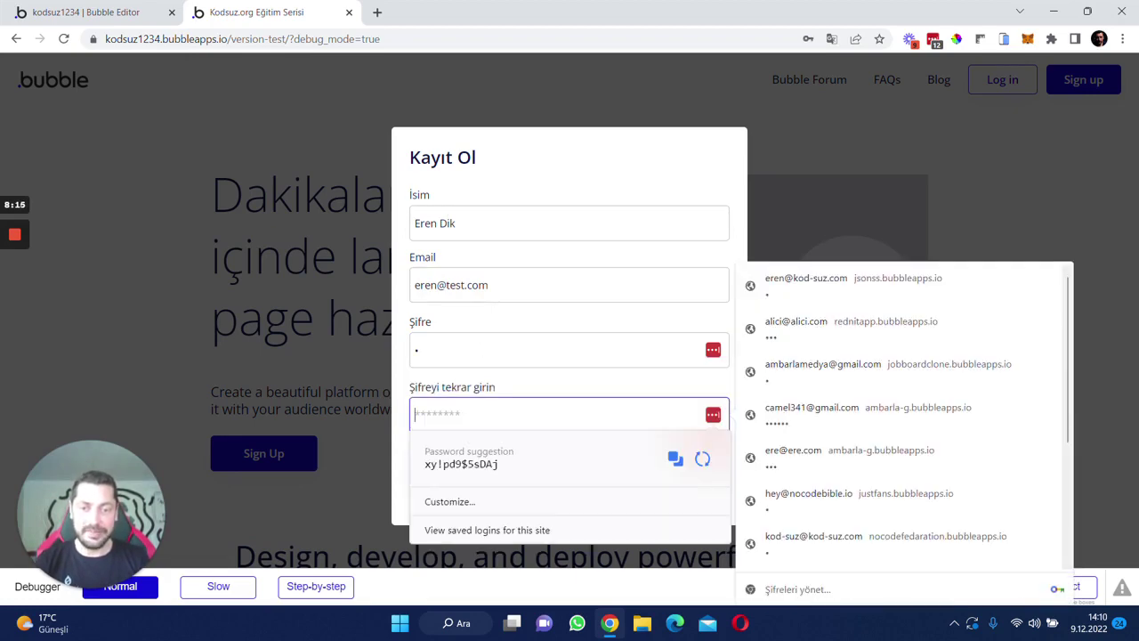
pyautogui.write('1')
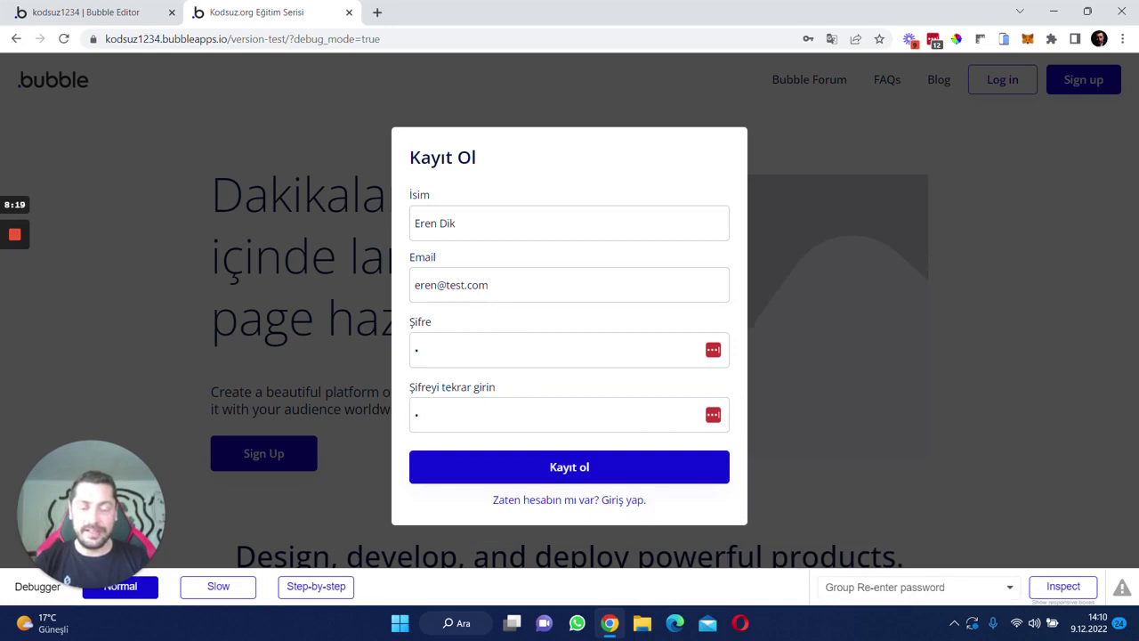
pyautogui.click(579, 468)
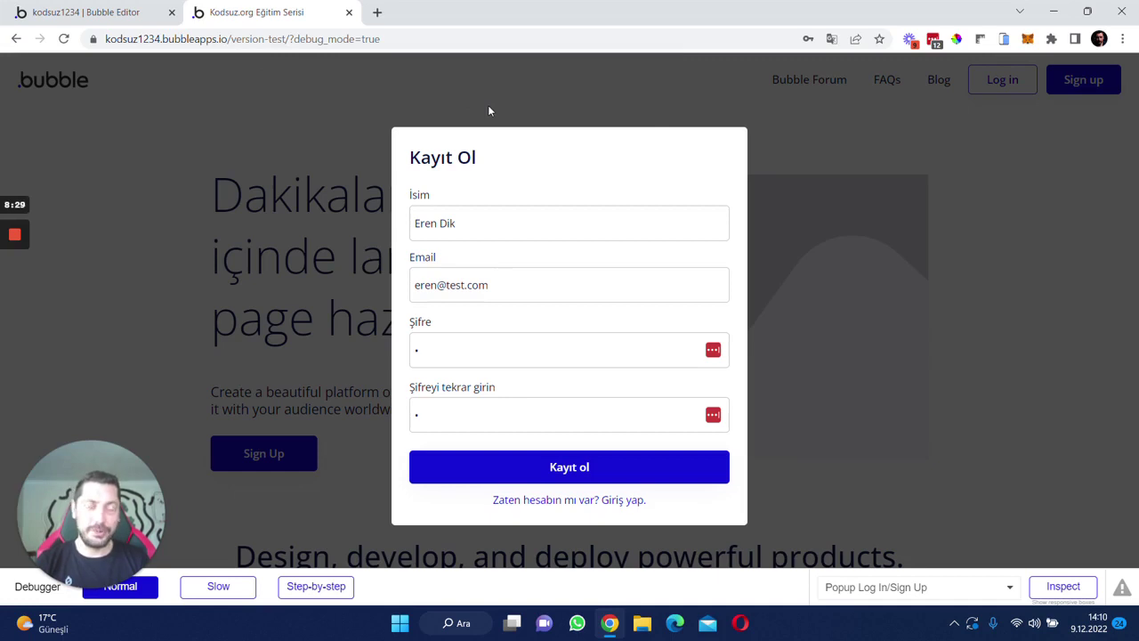
pyautogui.click(85, 13)
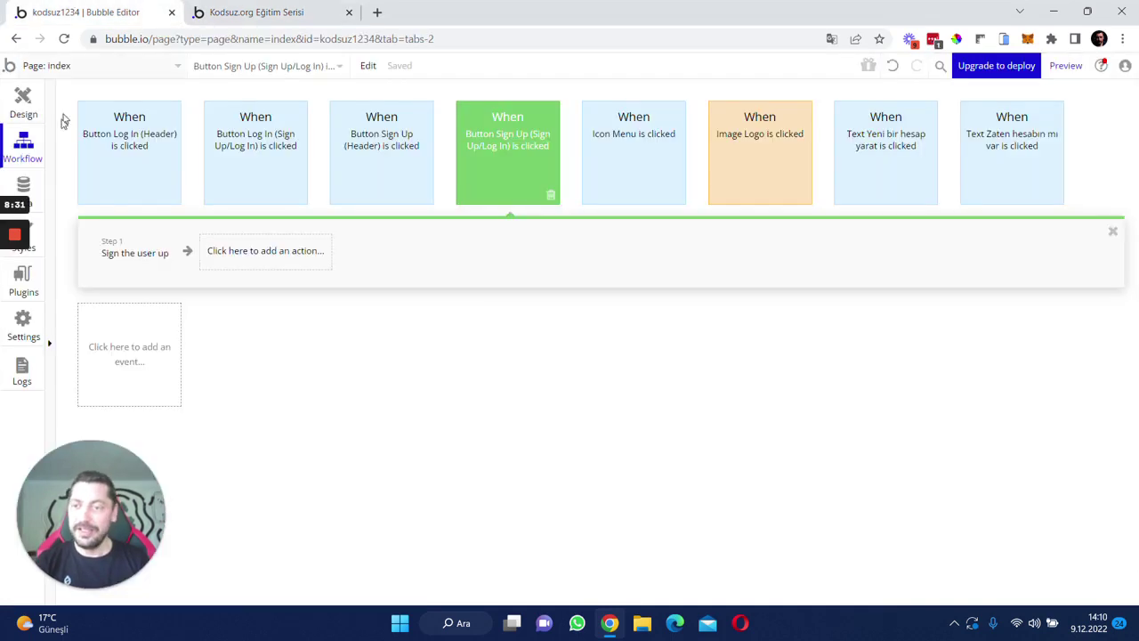
pyautogui.click(26, 179)
# - Check the new user's İsim and email in App data > All Users, then return to Design
pyautogui.click(272, 122)
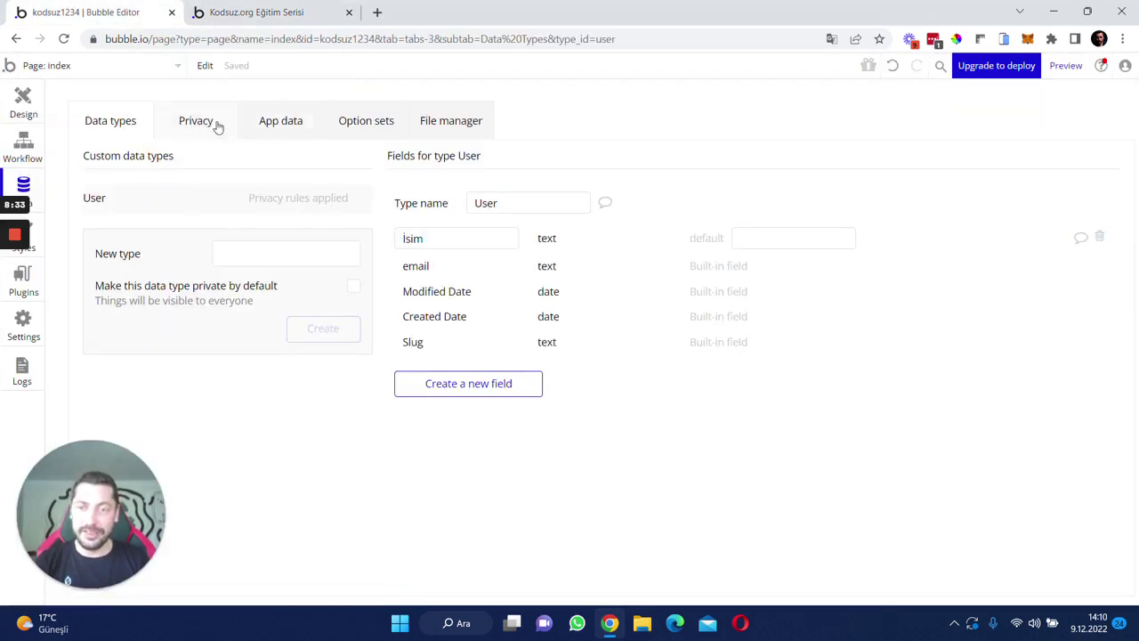
pyautogui.click(133, 302)
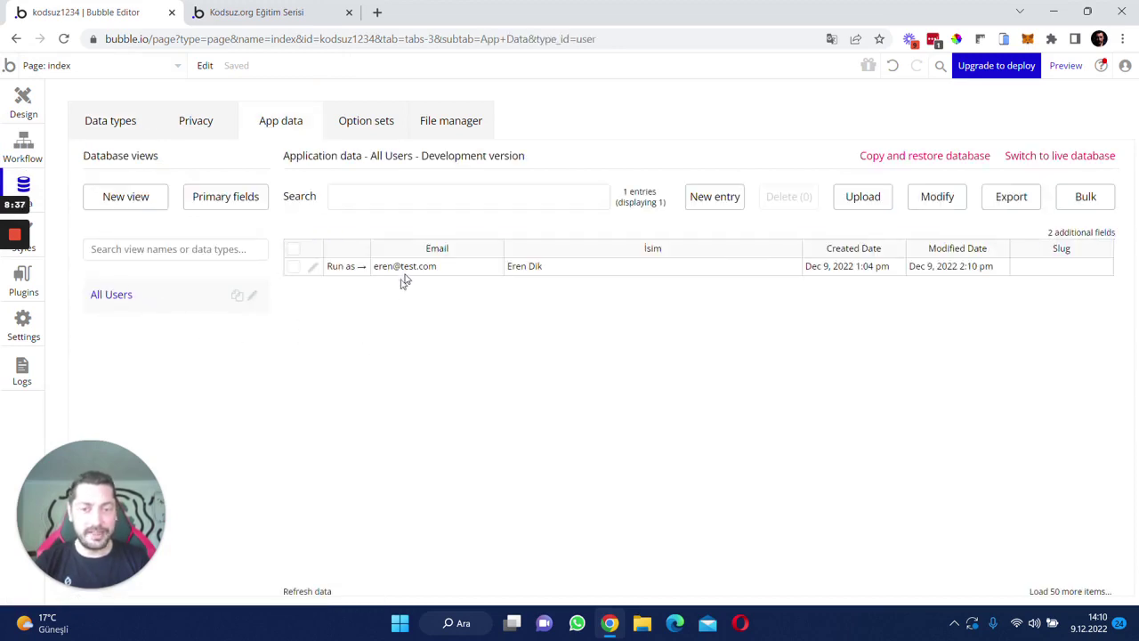
pyautogui.click(553, 272)
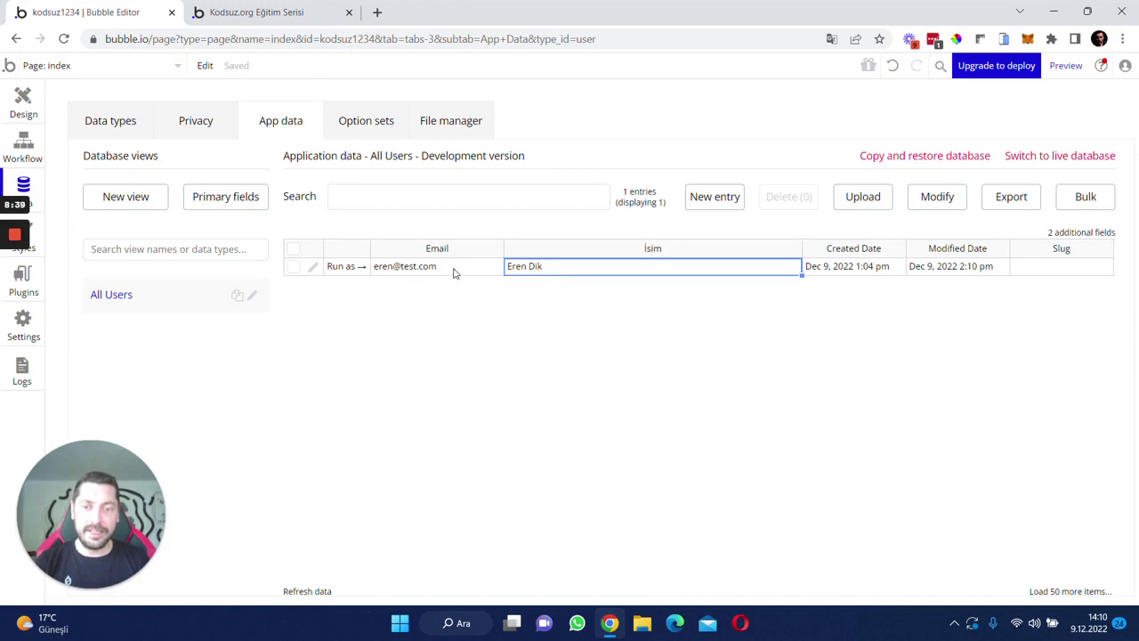
pyautogui.click(454, 272)
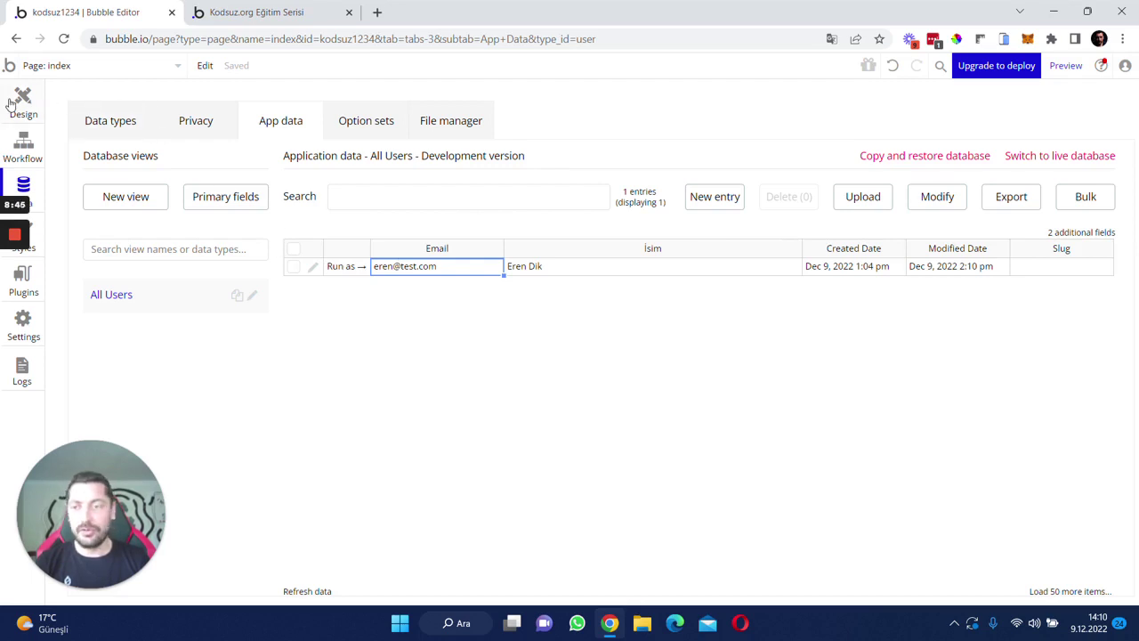
pyautogui.click(10, 105)
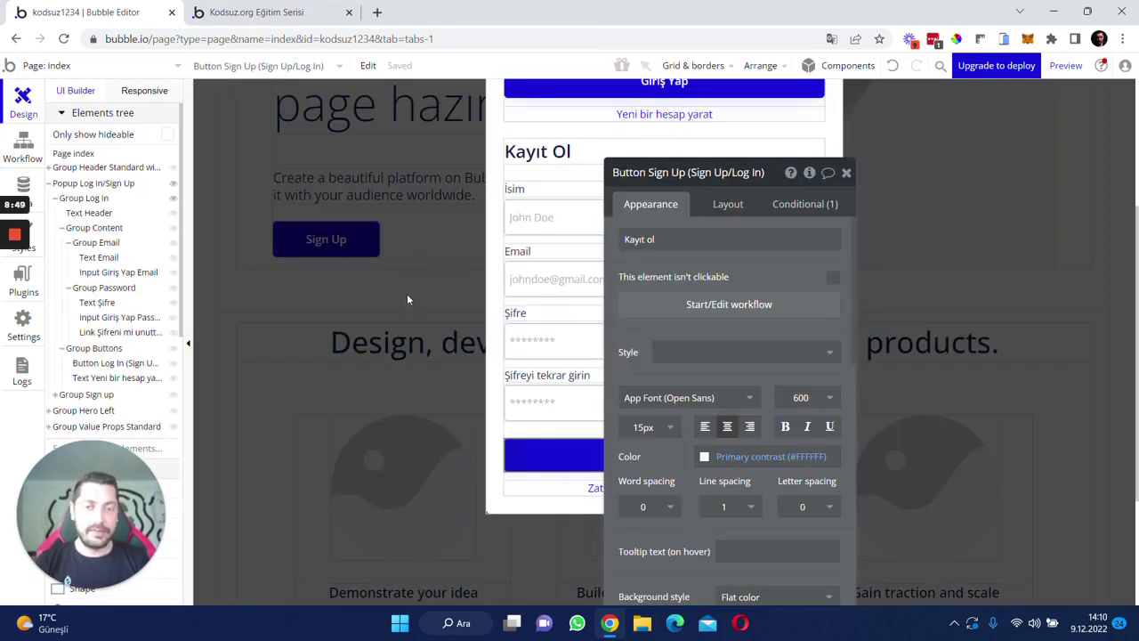
# - Close the popup and open the header Sign up button's Conditional rules
pyautogui.click(351, 344)
pyautogui.scroll(5, 987, 368)
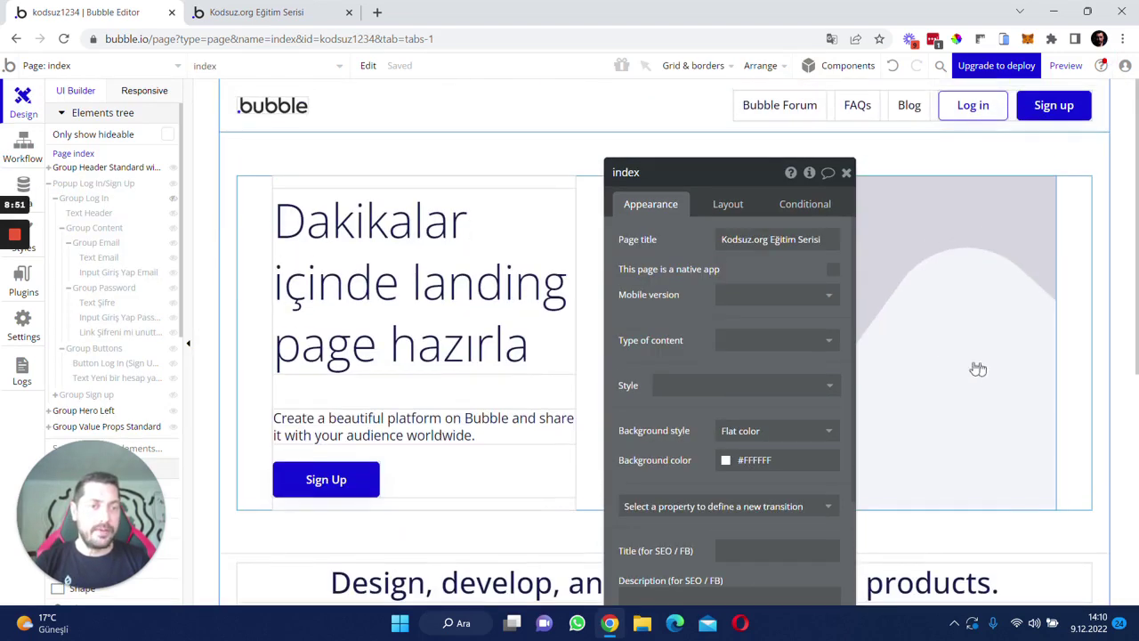
pyautogui.click(846, 173)
pyautogui.click(1050, 107)
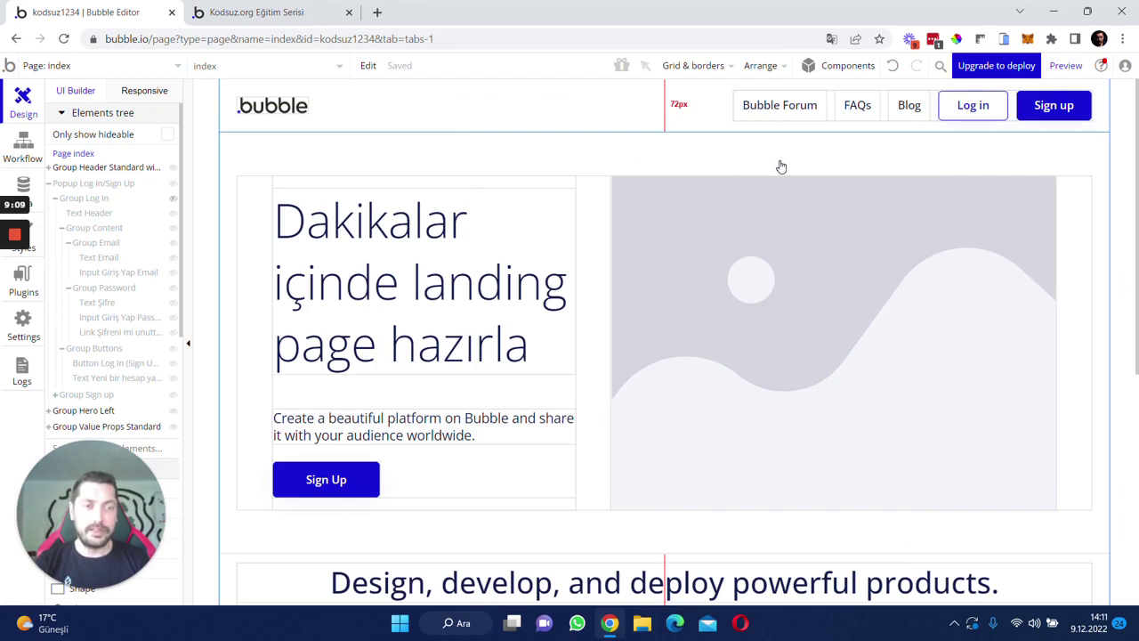
pyautogui.click(1055, 111)
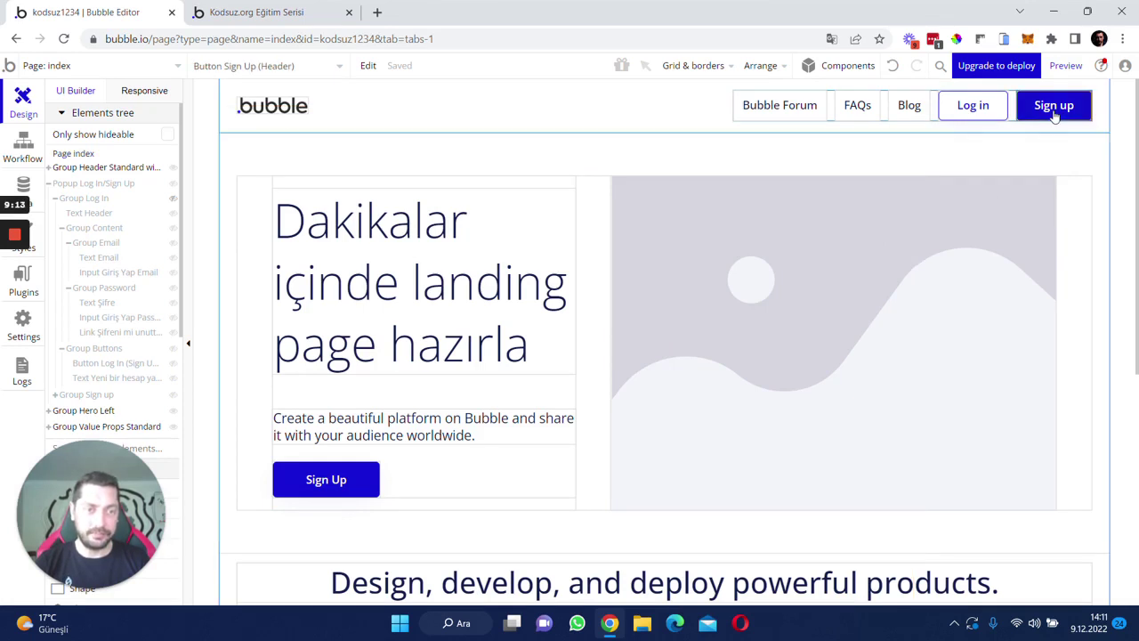
pyautogui.doubleClick(1054, 110)
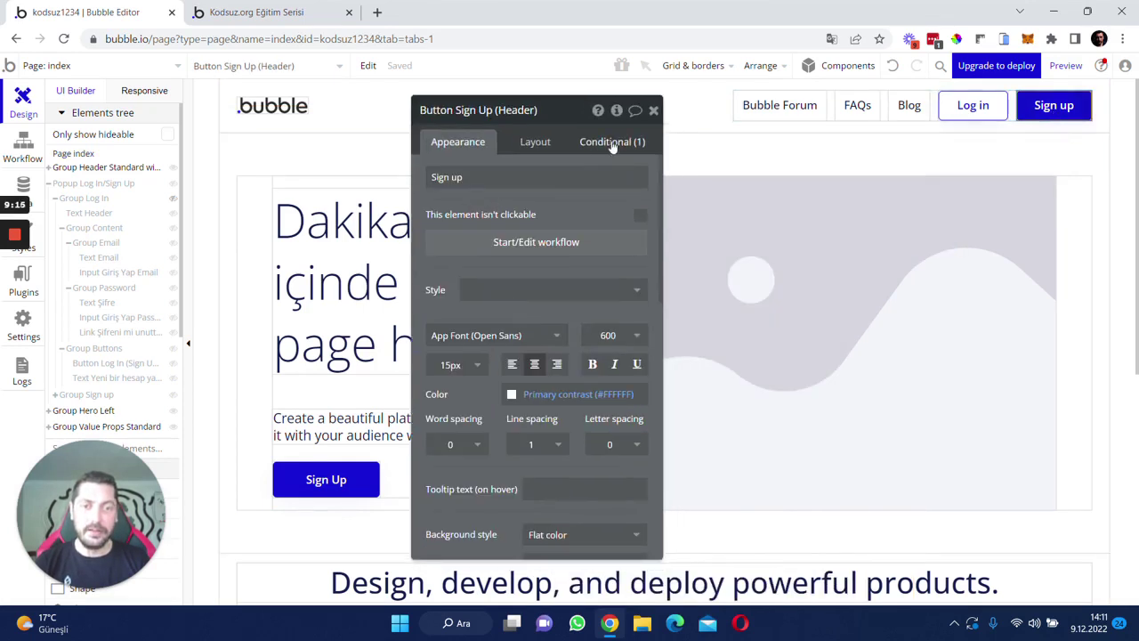
pyautogui.click(612, 145)
# - Add a condition: when Current User is logged in, the button Text becomes 'Çıkış yap'
pyautogui.click(431, 247)
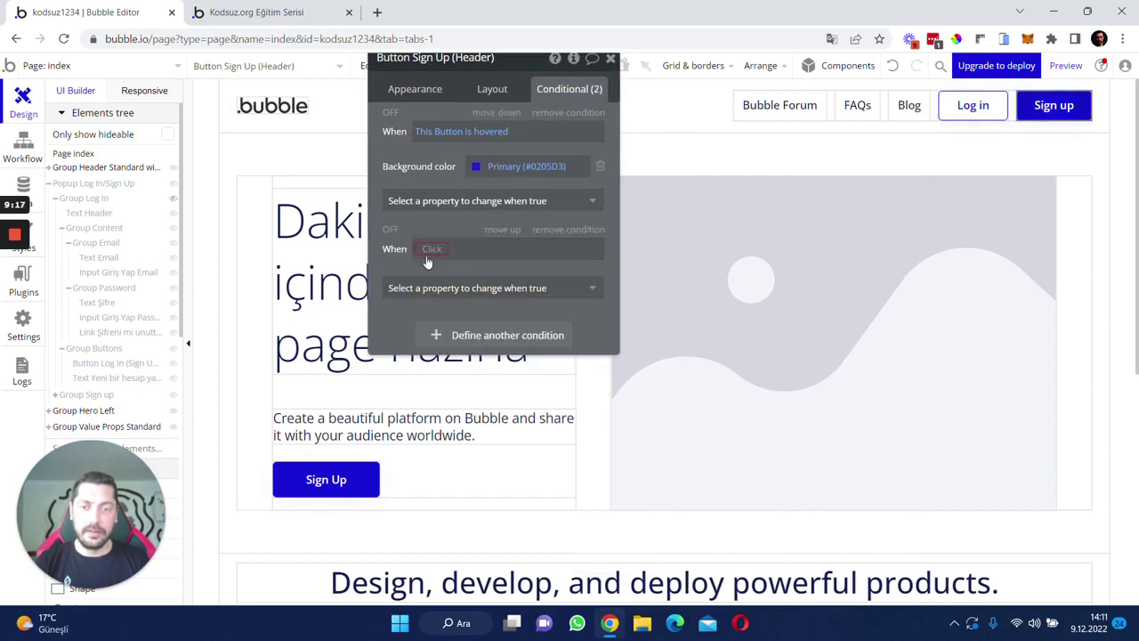
pyautogui.click(432, 252)
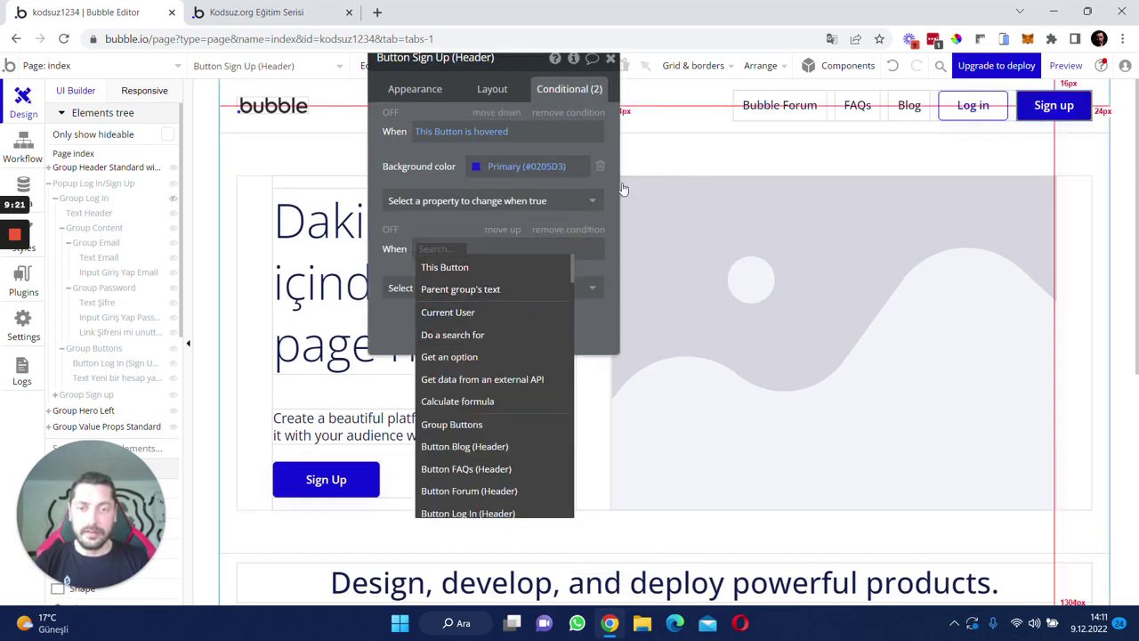
pyautogui.click(471, 312)
pyautogui.write('lo')
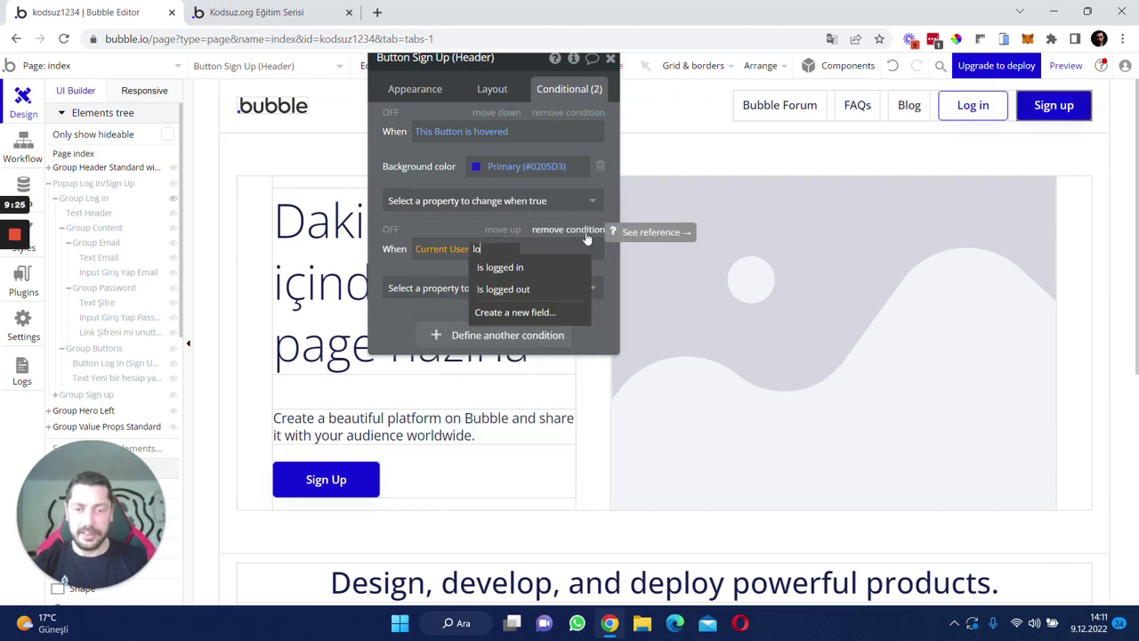
pyautogui.click(501, 267)
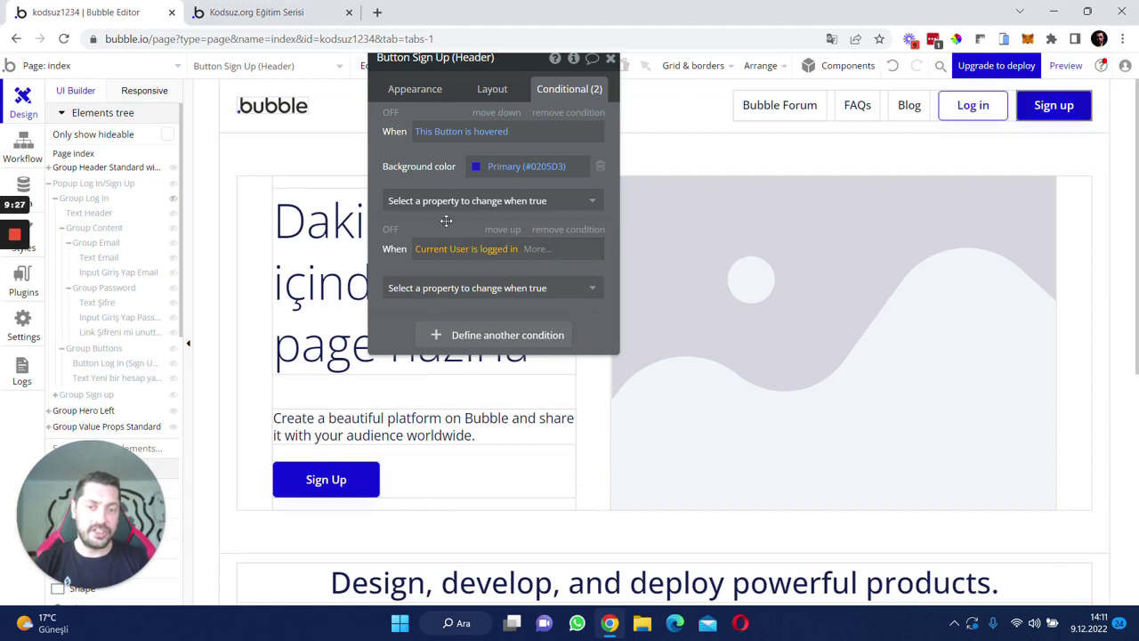
pyautogui.click(467, 288)
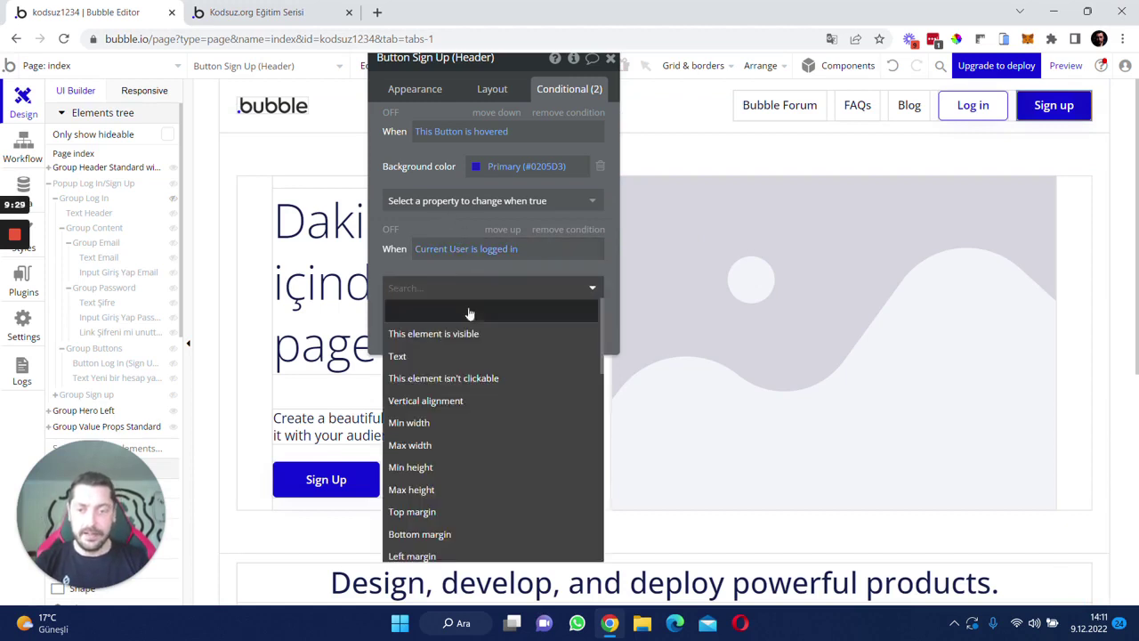
pyautogui.click(462, 356)
pyautogui.click(530, 283)
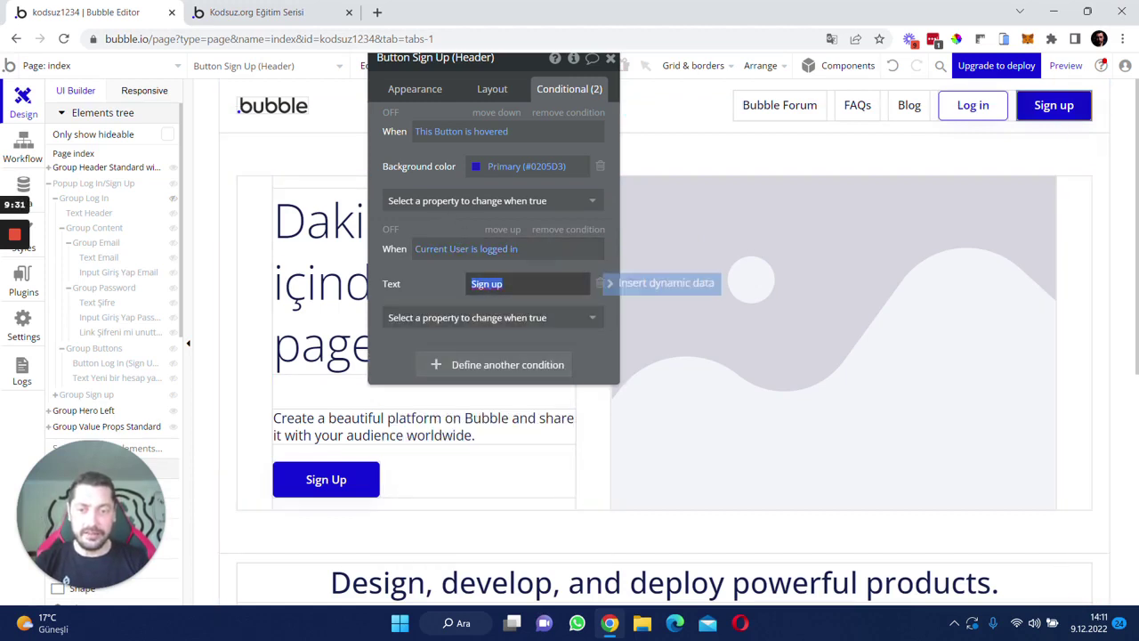
pyautogui.write('Çıkış yap')
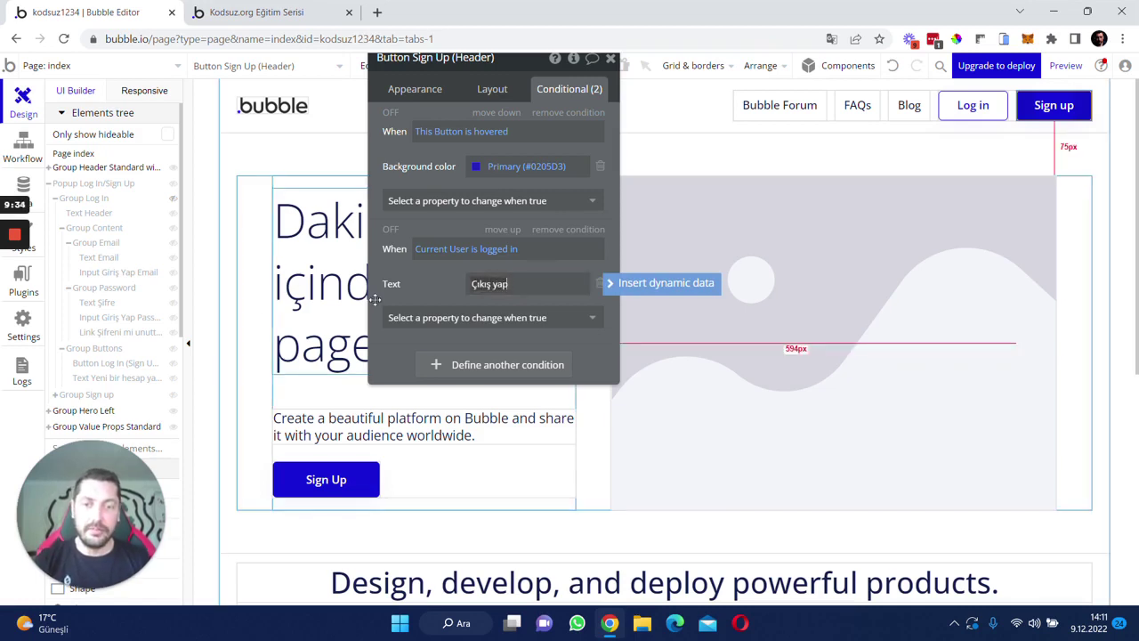
pyautogui.click(419, 293)
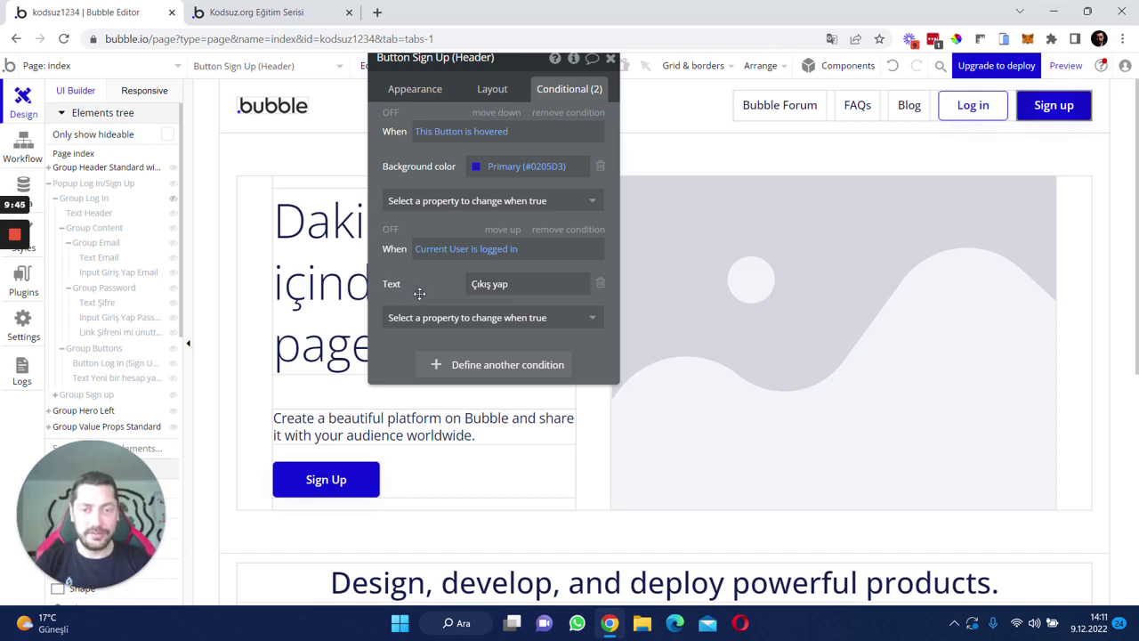
# - Toggle the condition preview to check the logged-in 'Çıkış yap' label
pyautogui.click(390, 229)
pyautogui.click(390, 230)
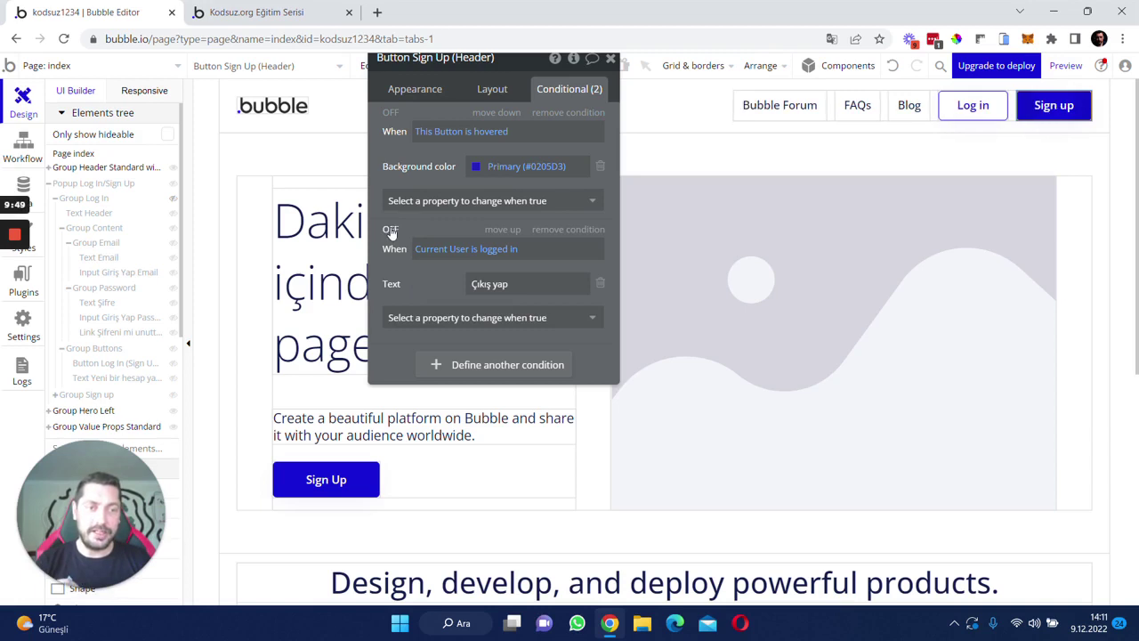
pyautogui.click(389, 229)
pyautogui.click(389, 230)
pyautogui.click(389, 230)
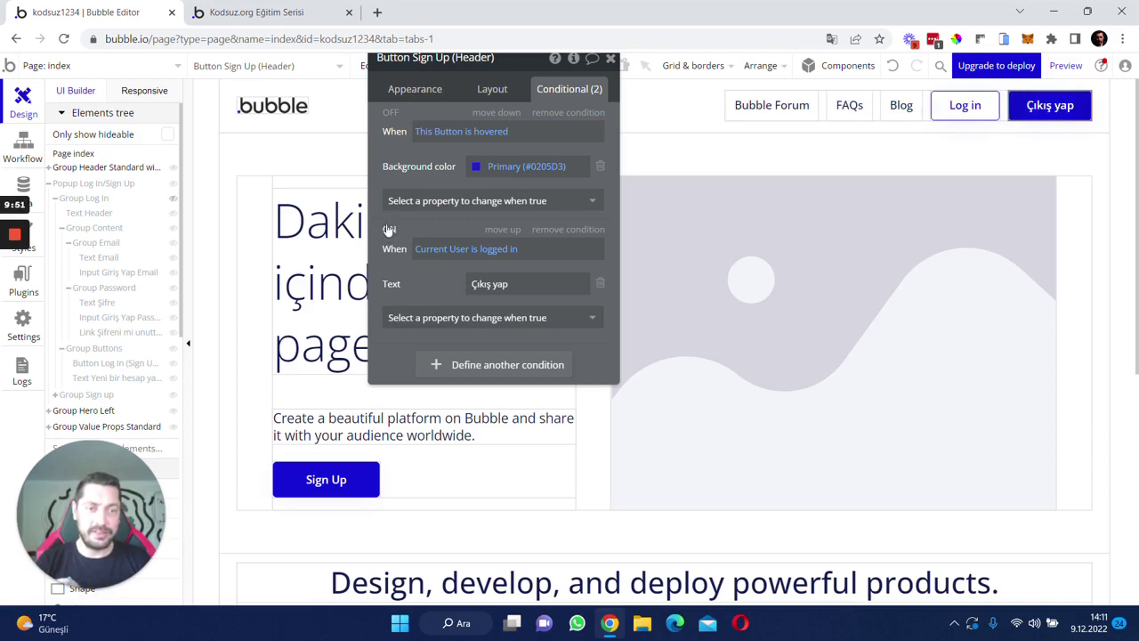
pyautogui.click(390, 230)
pyautogui.click(415, 89)
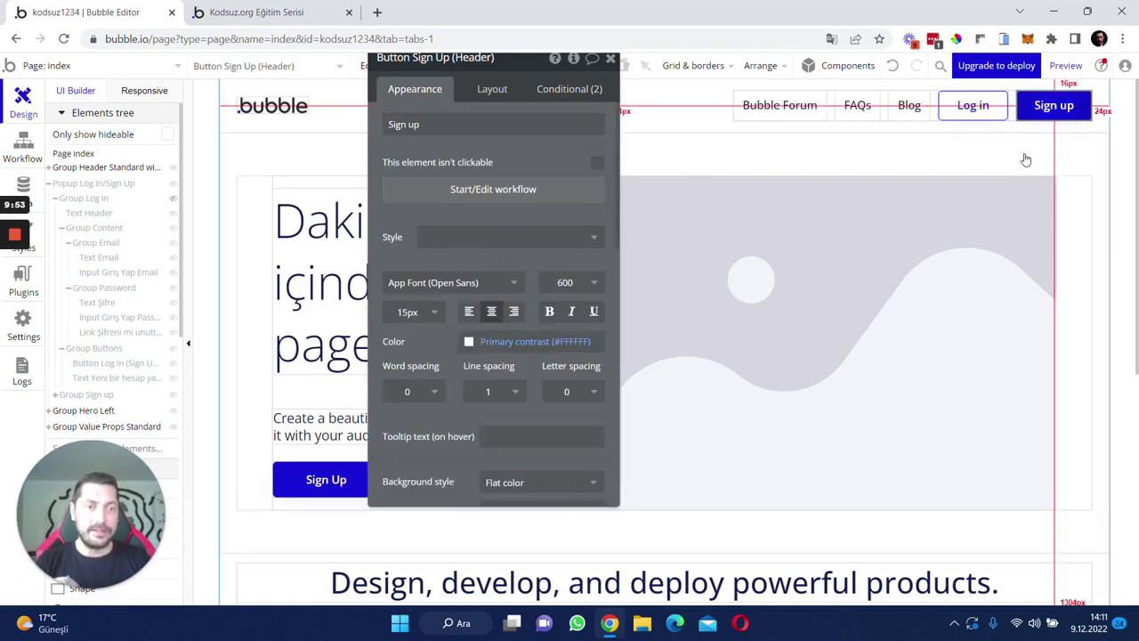
pyautogui.click(472, 200)
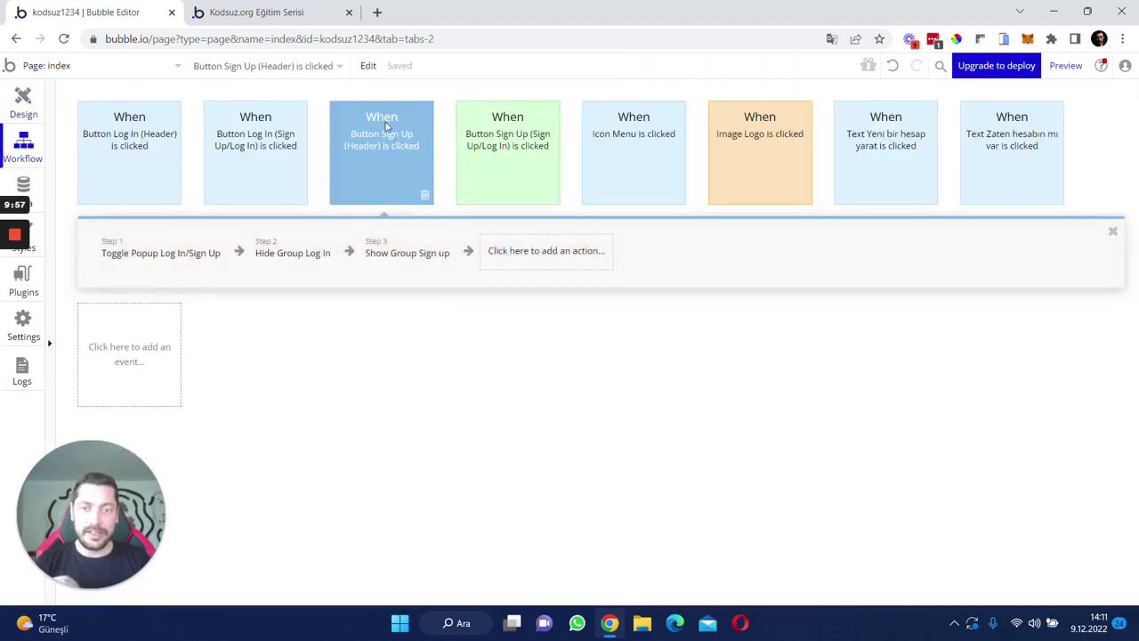
# - Give the Sign Up (Header) click event an Only when condition 'Current User is logged out'
pyautogui.click(157, 253)
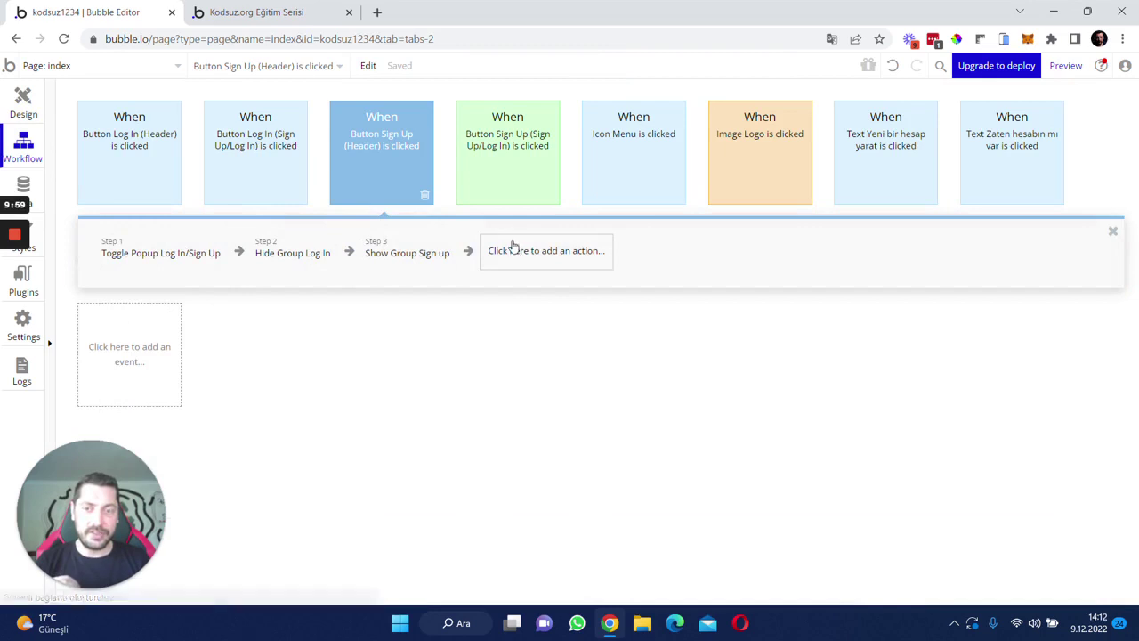
pyautogui.click(374, 143)
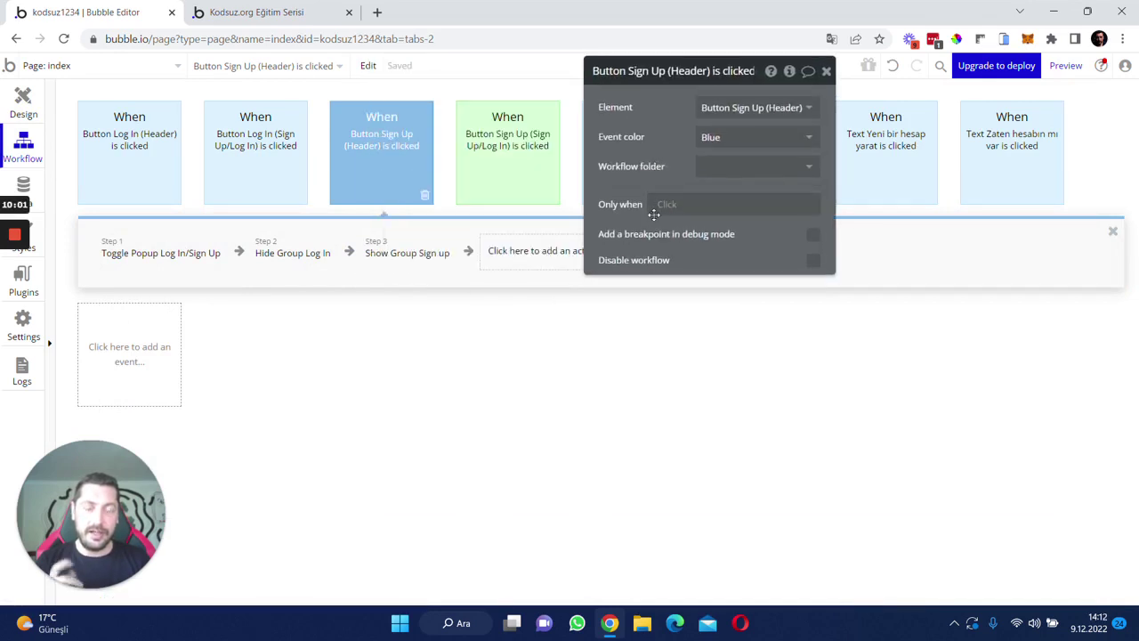
pyautogui.click(658, 206)
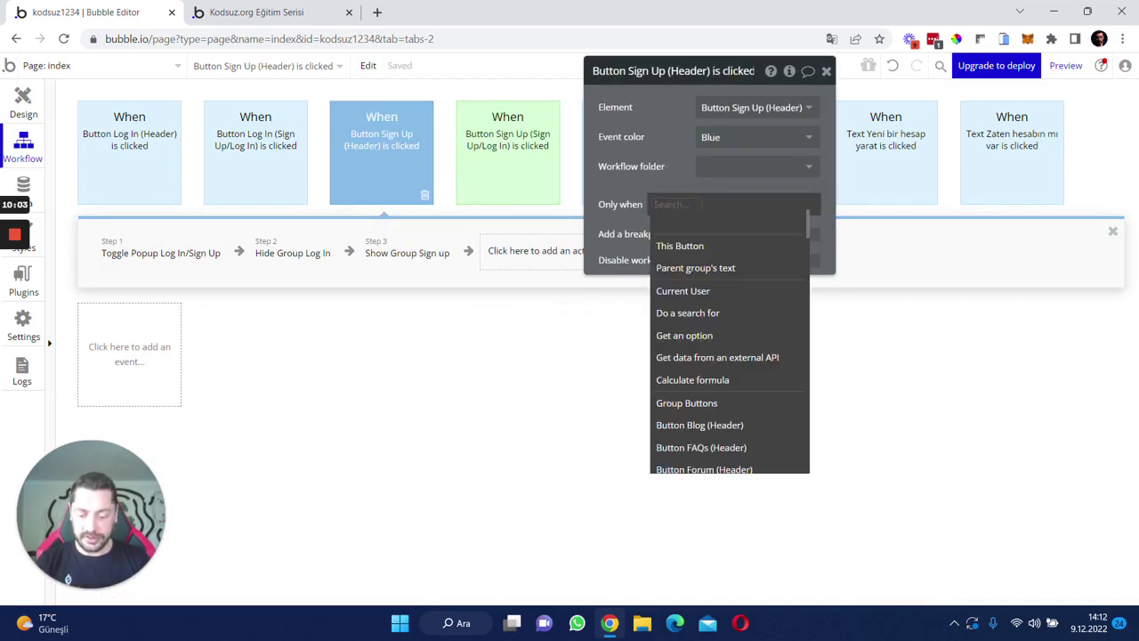
pyautogui.write('cur')
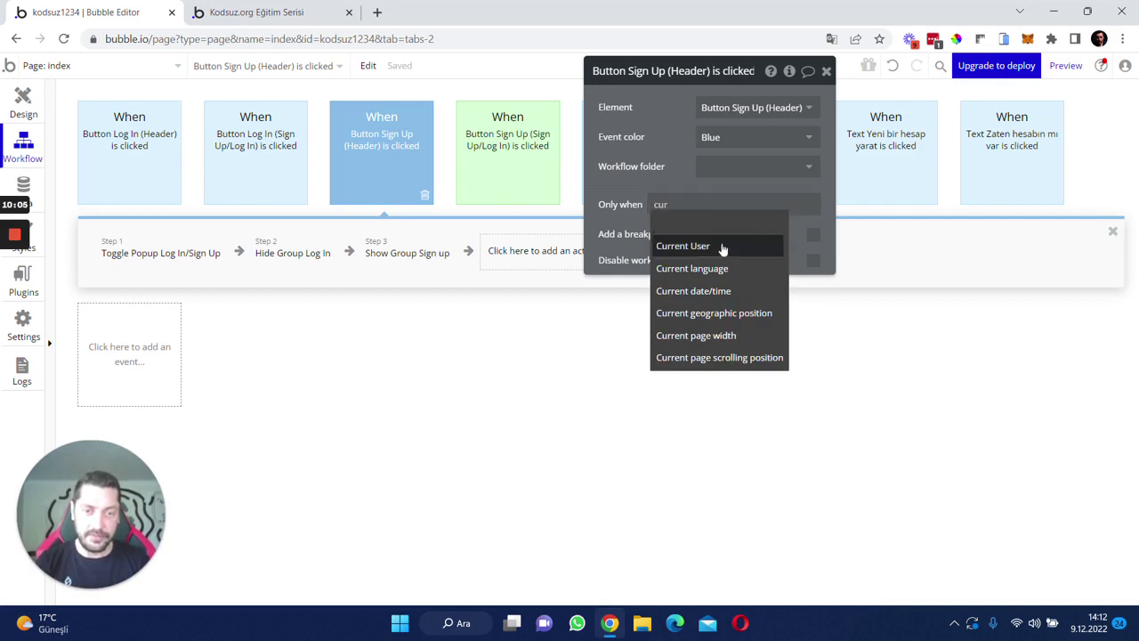
pyautogui.click(722, 247)
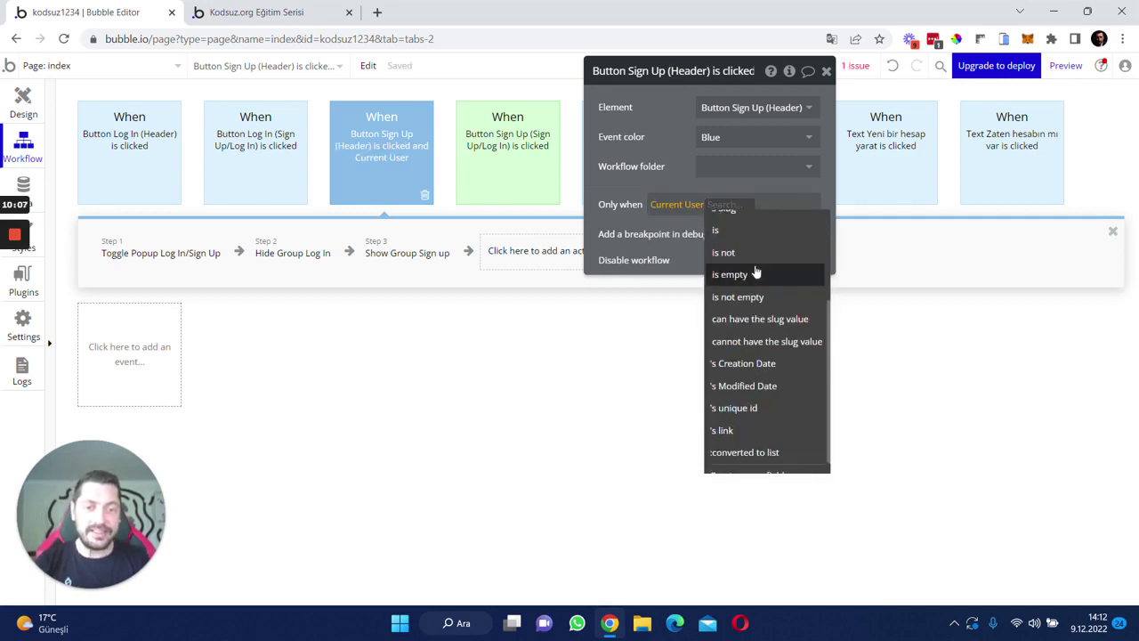
pyautogui.write('log')
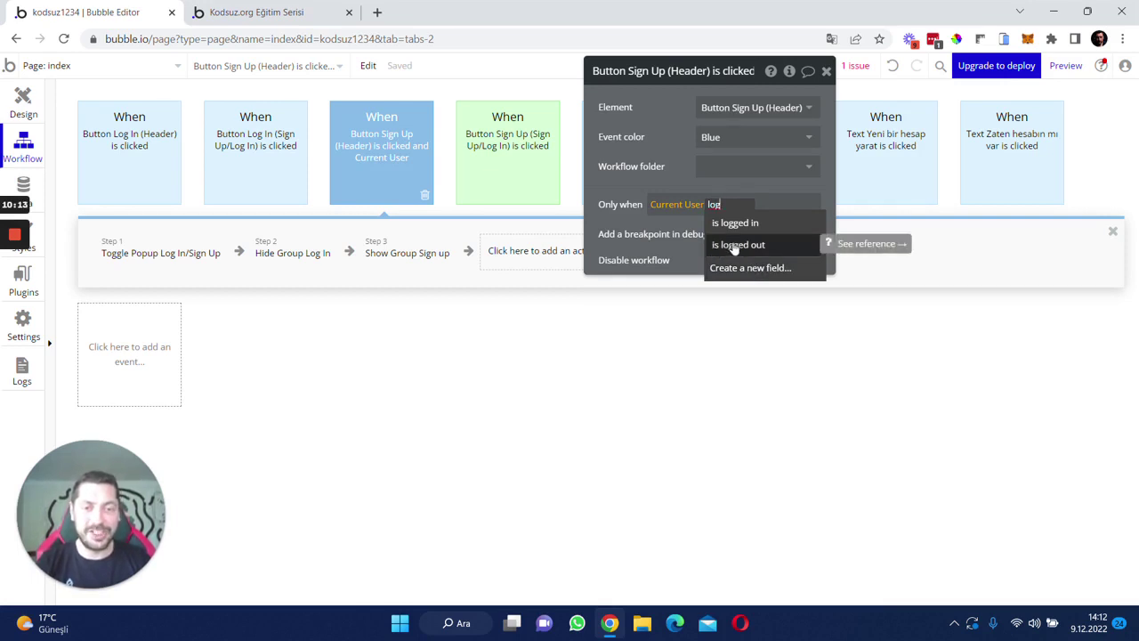
pyautogui.click(735, 246)
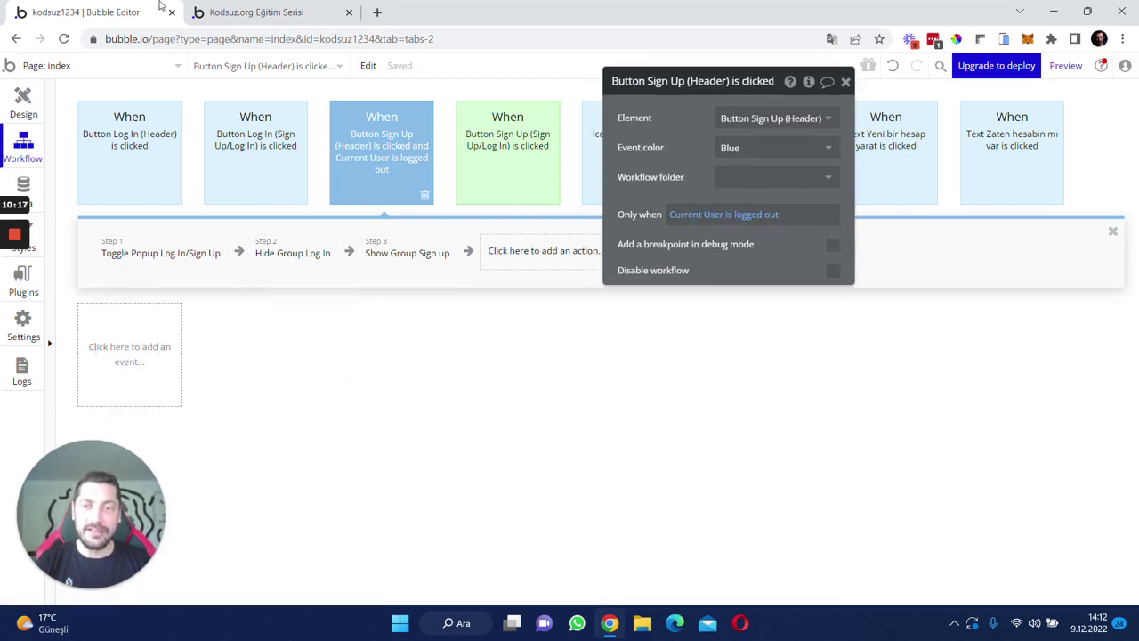
# - Copy and paste the header Sign Up workflow to make a duplicate
pyautogui.rightClick(367, 152)
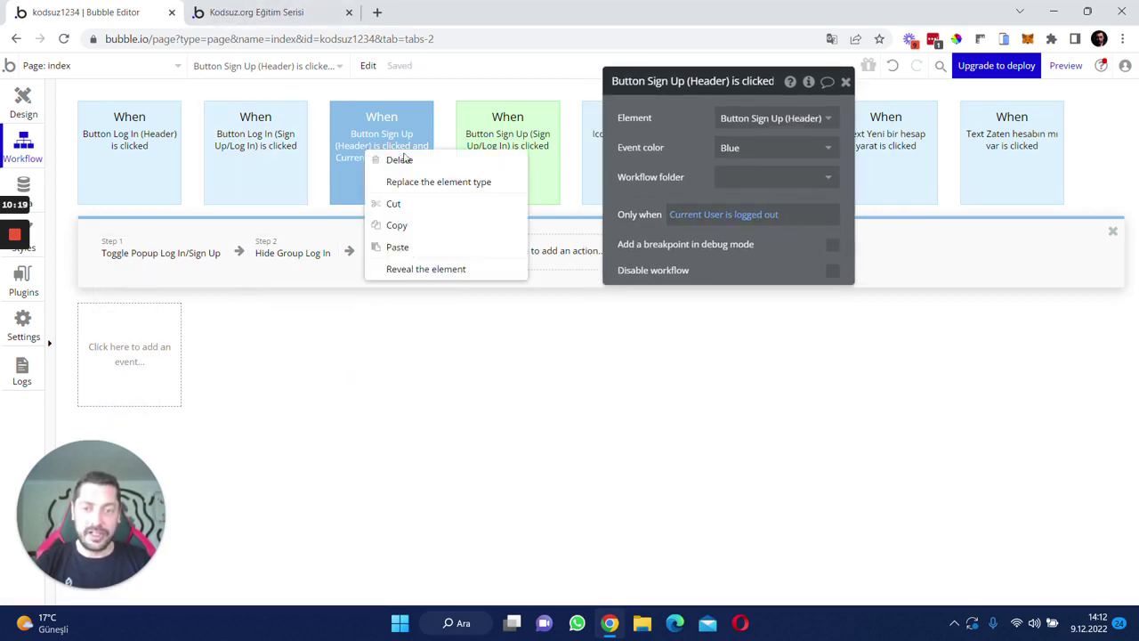
pyautogui.click(397, 225)
pyautogui.rightClick(366, 152)
pyautogui.click(398, 248)
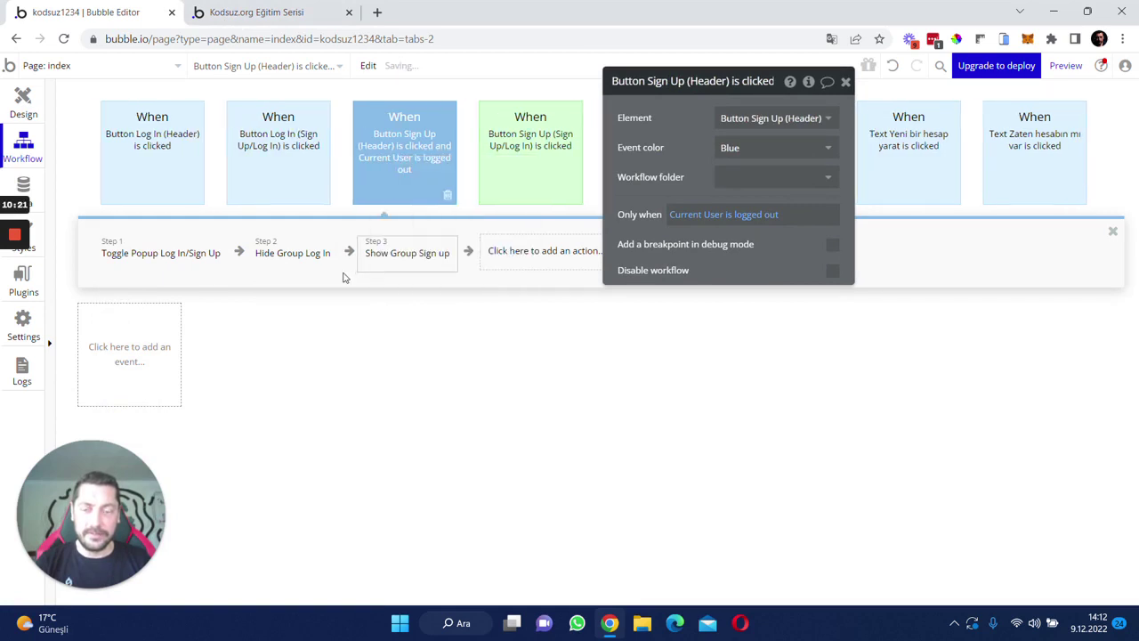
pyautogui.rightClick(405, 151)
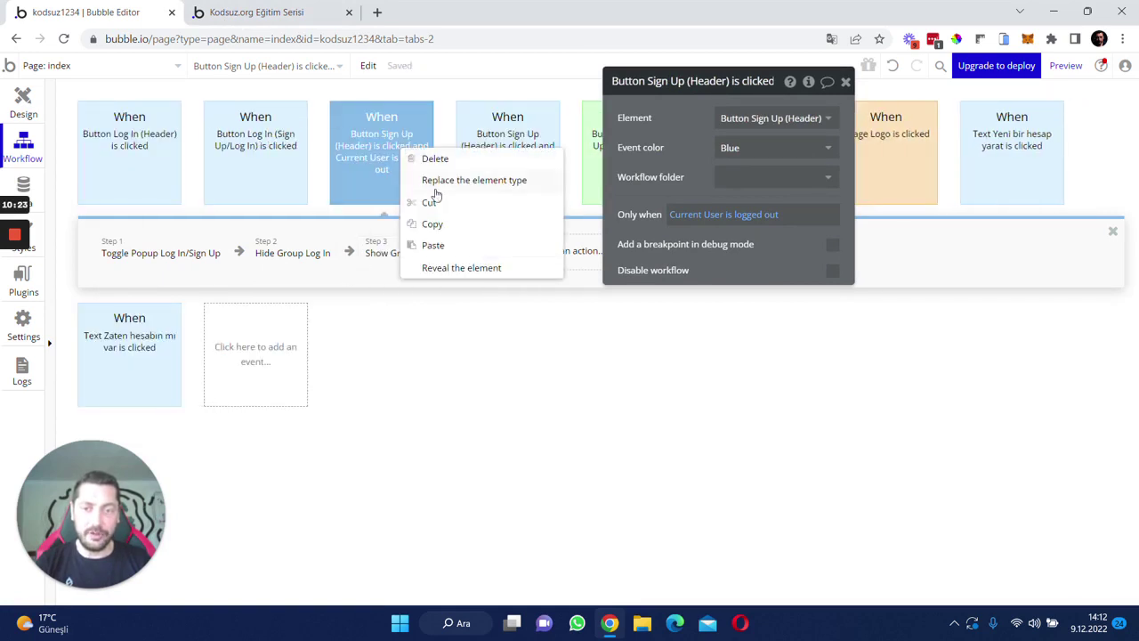
# - Set the duplicate workflow's Only when condition to 'Current User is logged in'
pyautogui.click(497, 121)
pyautogui.click(755, 214)
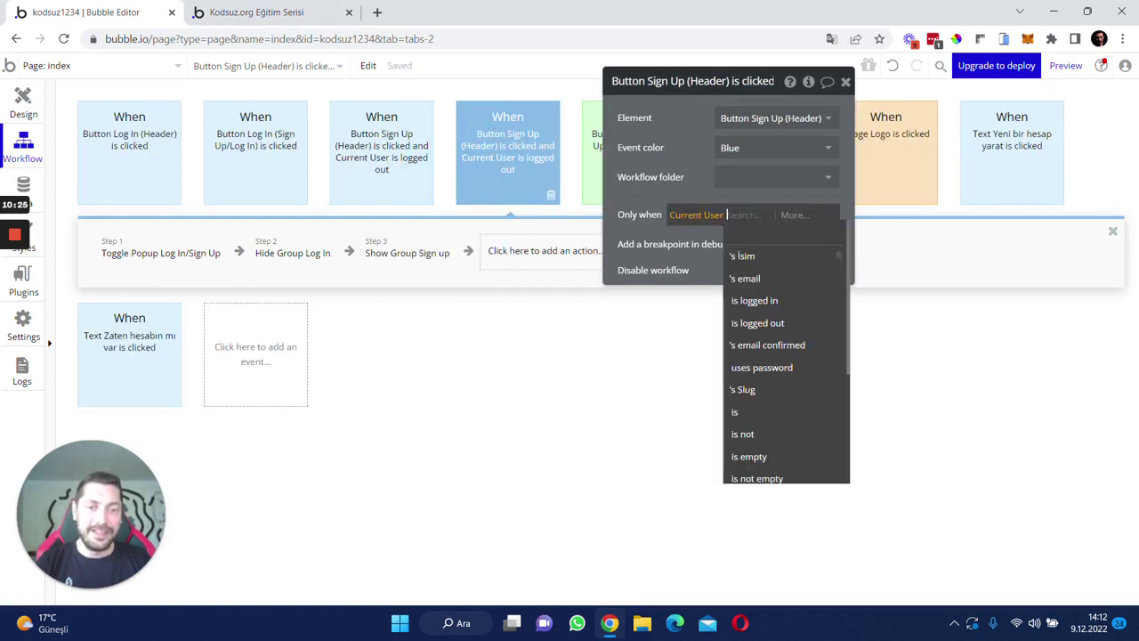
pyautogui.scroll(-2, 784, 348)
pyautogui.scroll(-2, 784, 348)
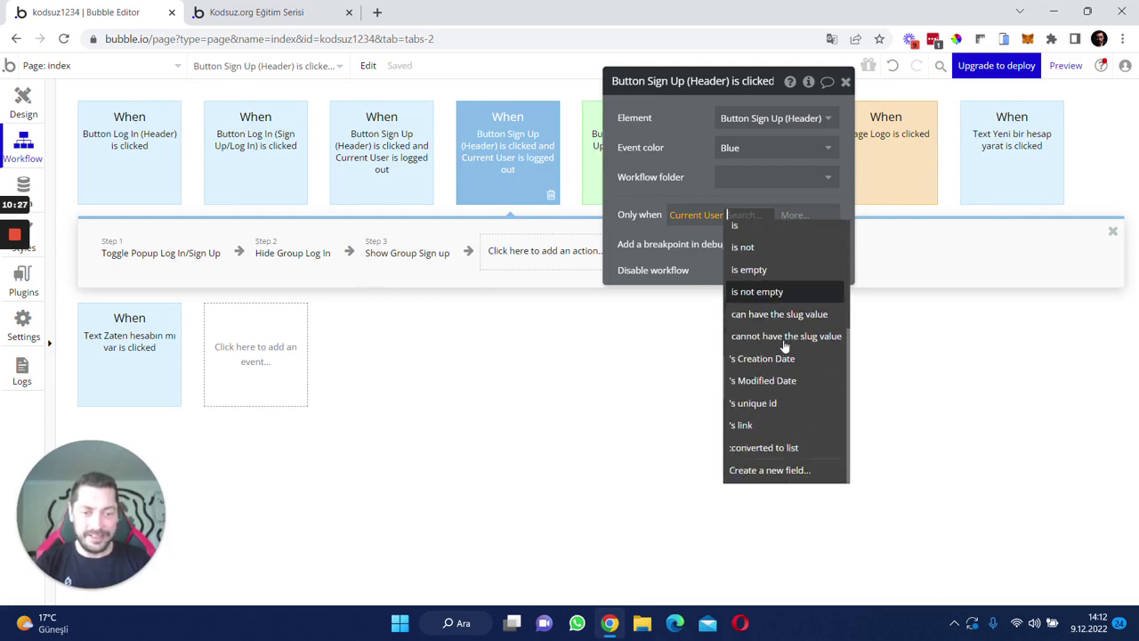
pyautogui.write('log')
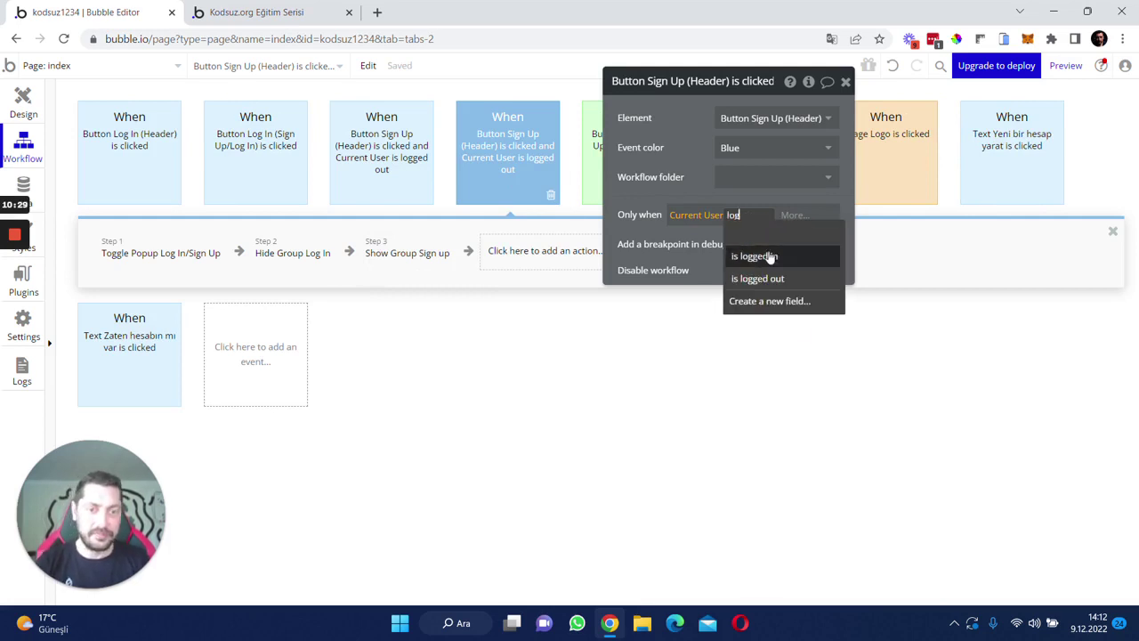
pyautogui.click(763, 254)
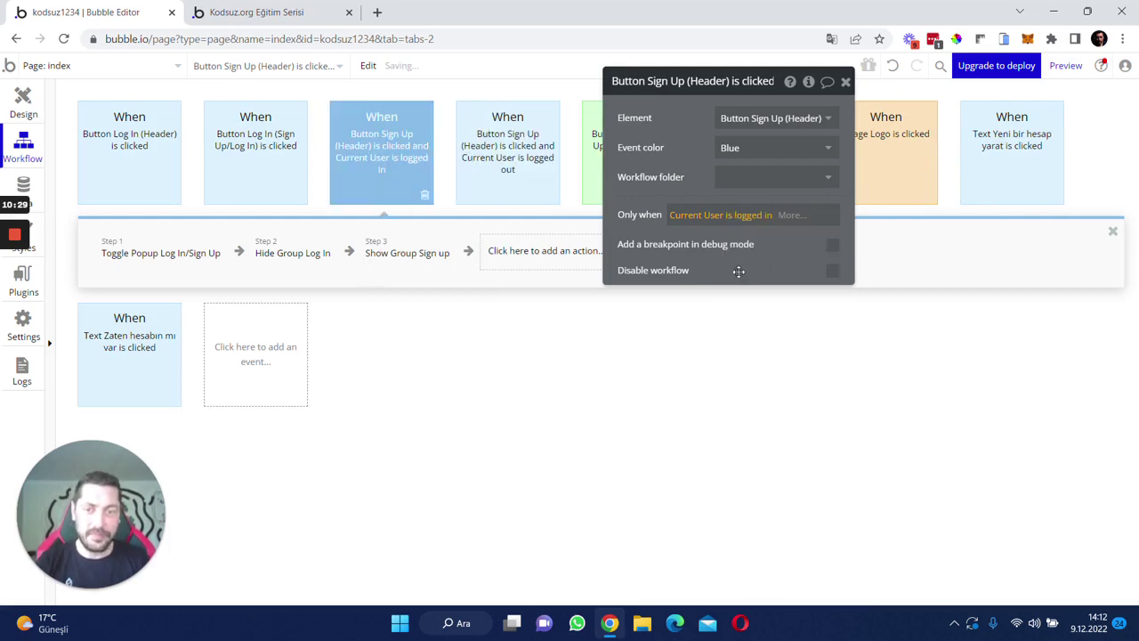
pyautogui.click(534, 160)
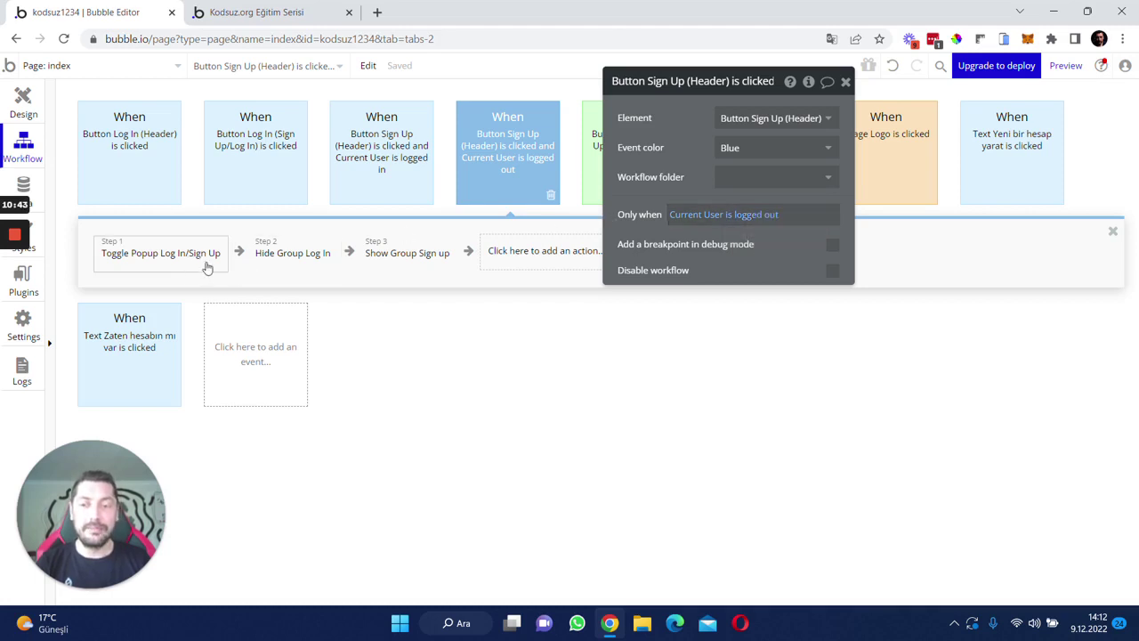
# - Replace its Toggle Popup, Hide Group Log In and Show Group Sign up steps with 'Log the user out'
pyautogui.click(396, 162)
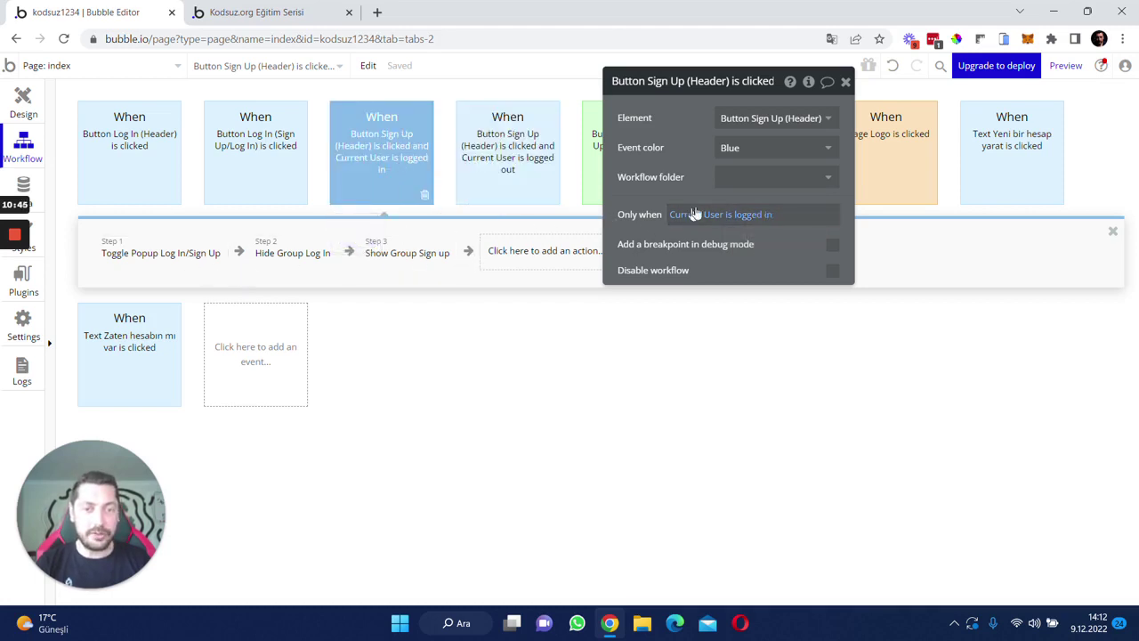
pyautogui.click(133, 267)
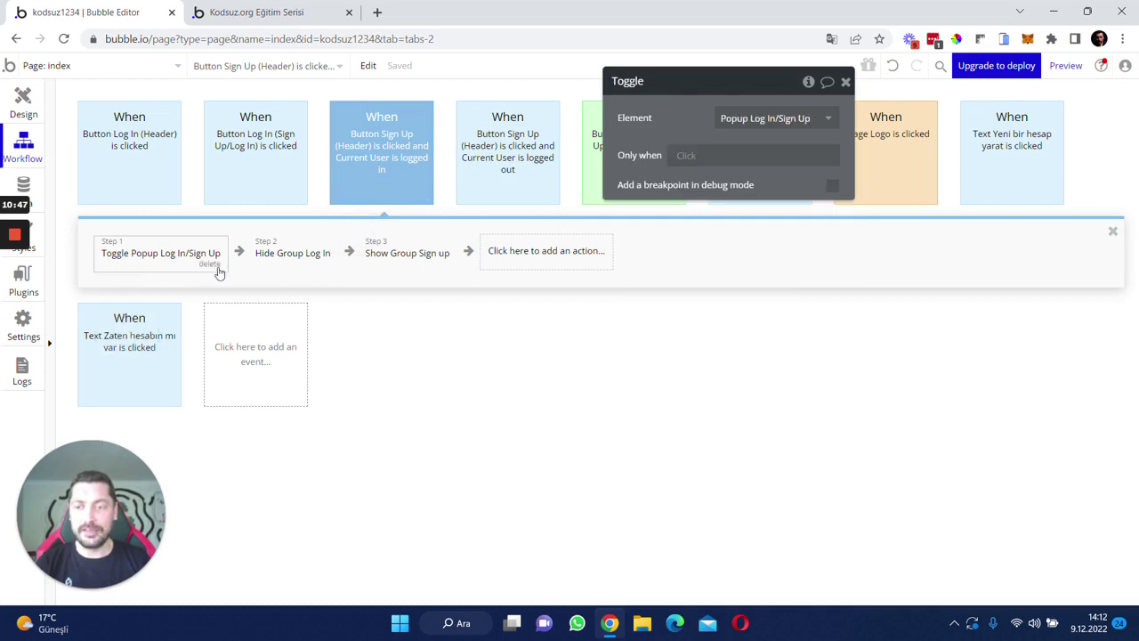
pyautogui.press('Delete')
pyautogui.click(167, 256)
pyautogui.press('Delete')
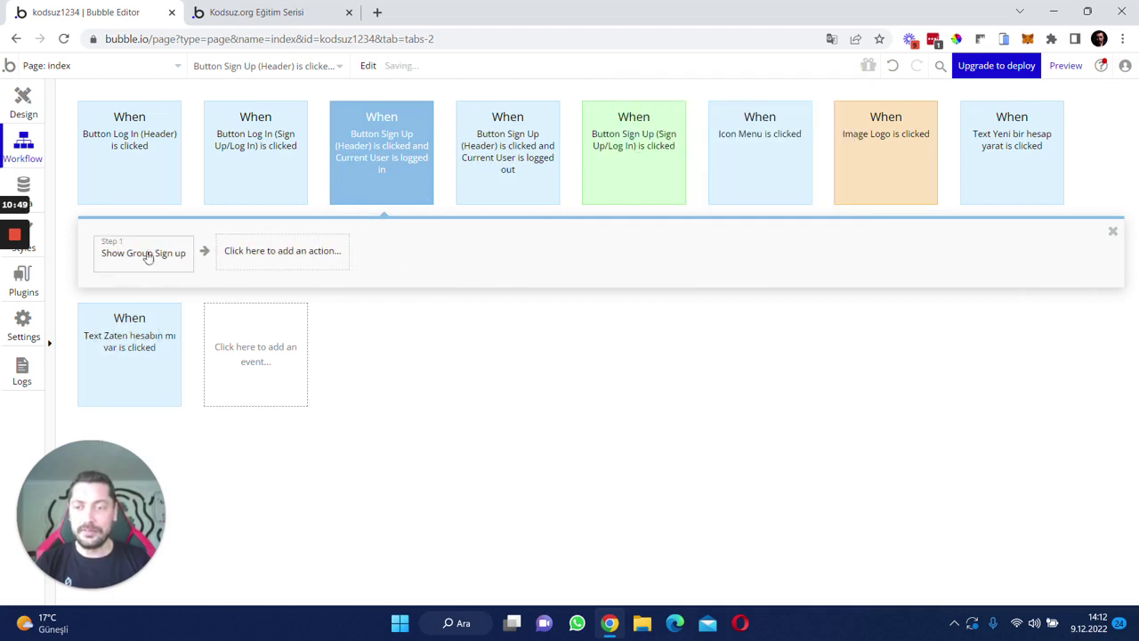
pyautogui.click(181, 260)
pyautogui.press('Delete')
pyautogui.click(189, 258)
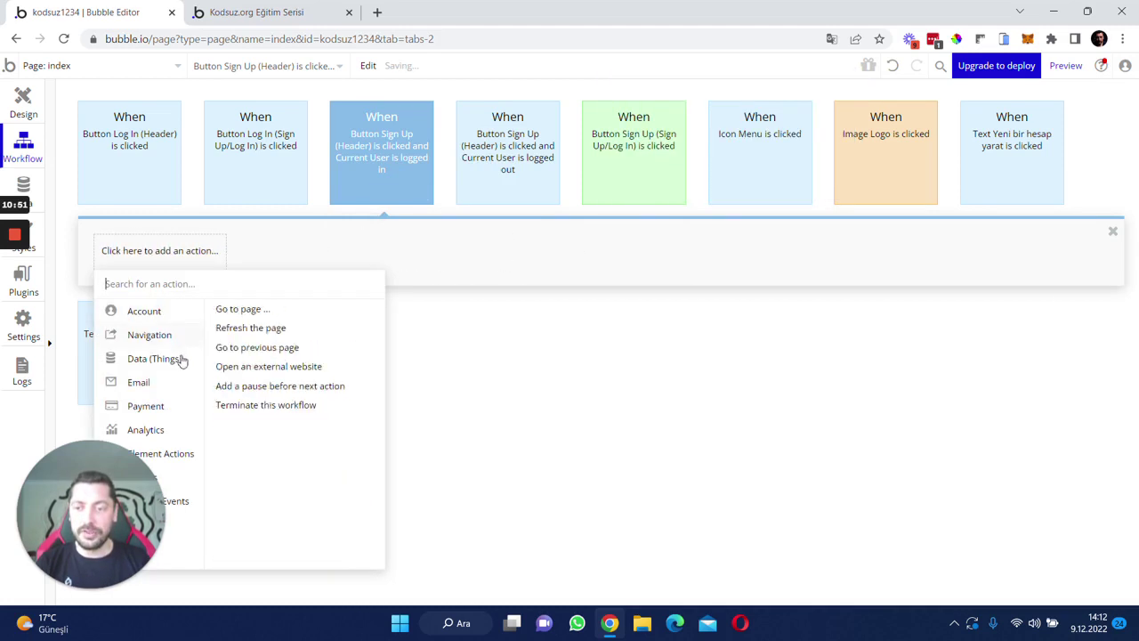
pyautogui.click(276, 365)
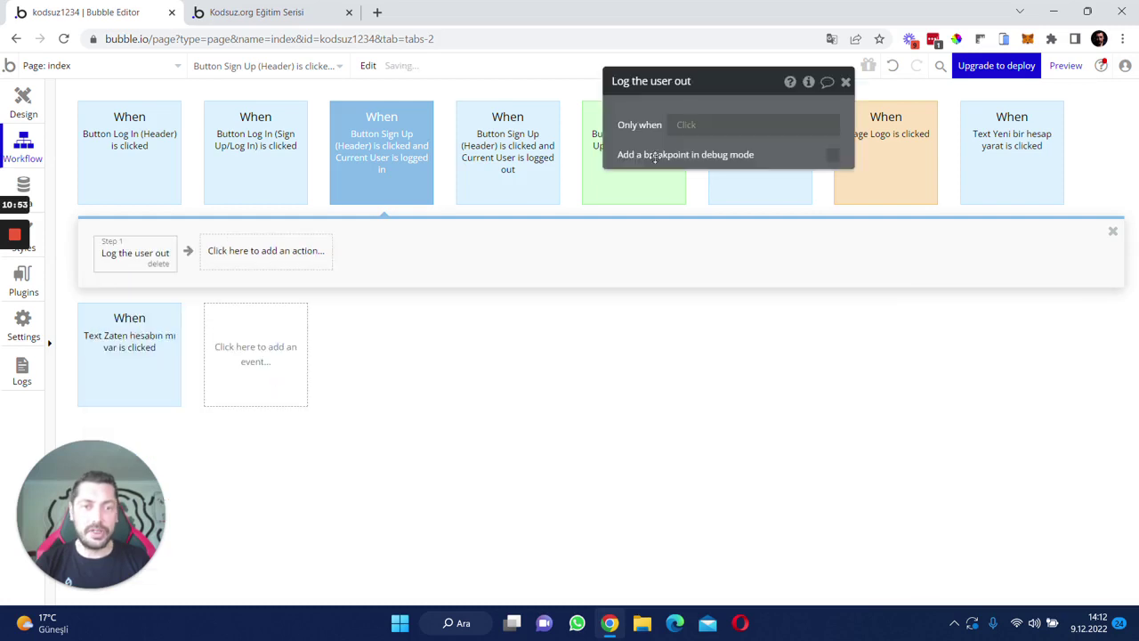
pyautogui.moveTo(654, 110); pyautogui.dragTo(562, 188)
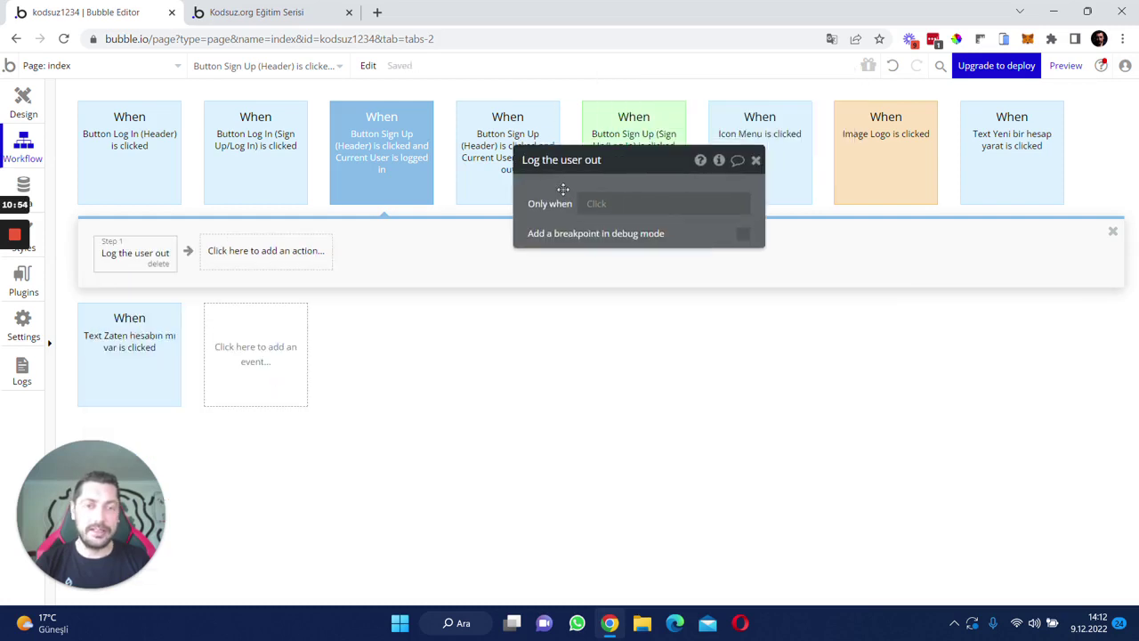
# - Close the action editor and reload the app preview to load the latest version
pyautogui.click(757, 161)
pyautogui.click(249, 12)
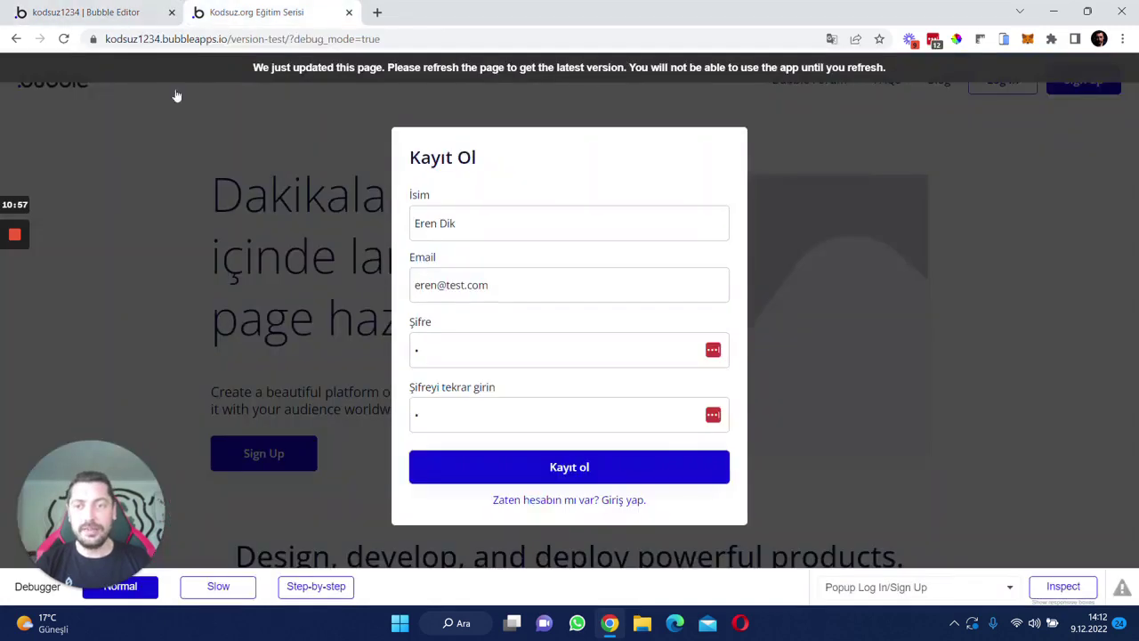
pyautogui.click(63, 38)
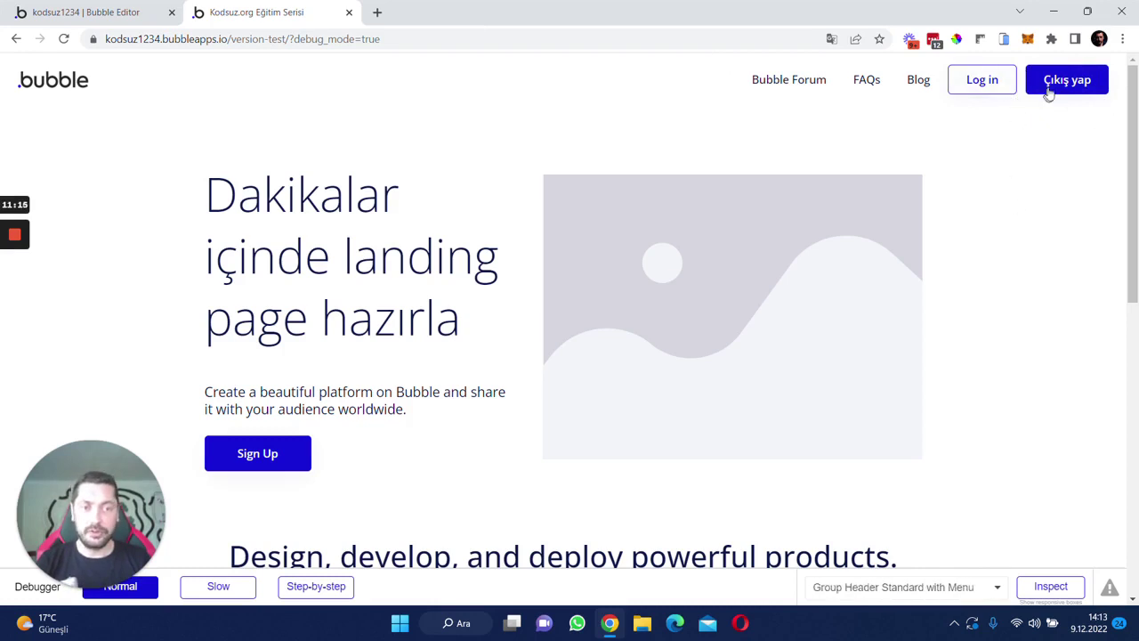
# - Log out with Çıkış yap, then open the popup's Giriş yap login form
pyautogui.click(1063, 80)
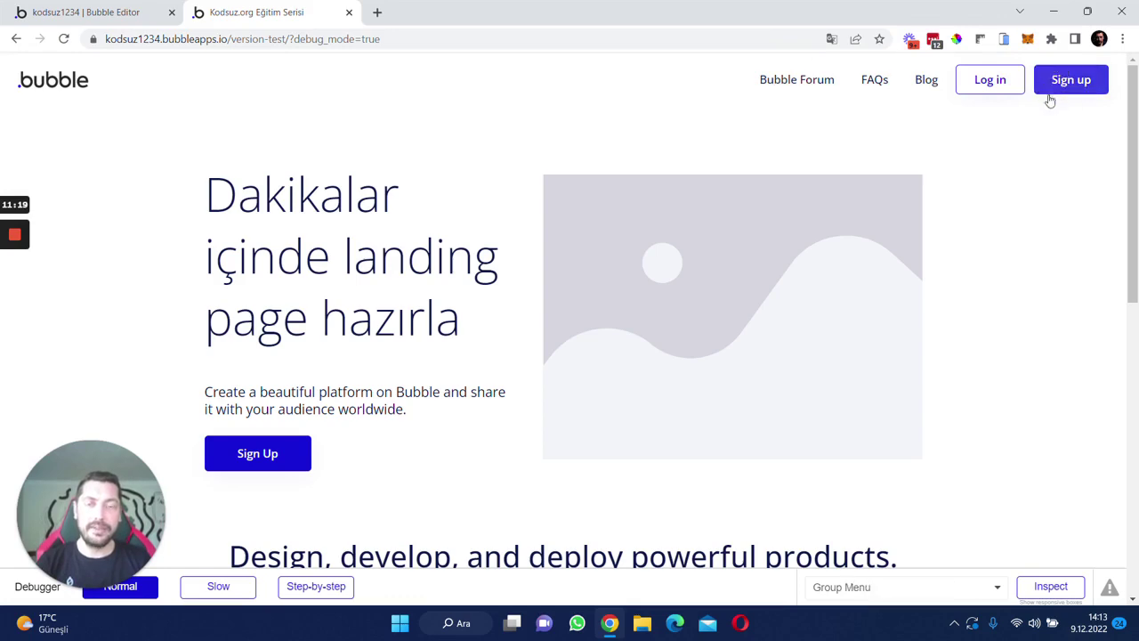
pyautogui.click(1070, 79)
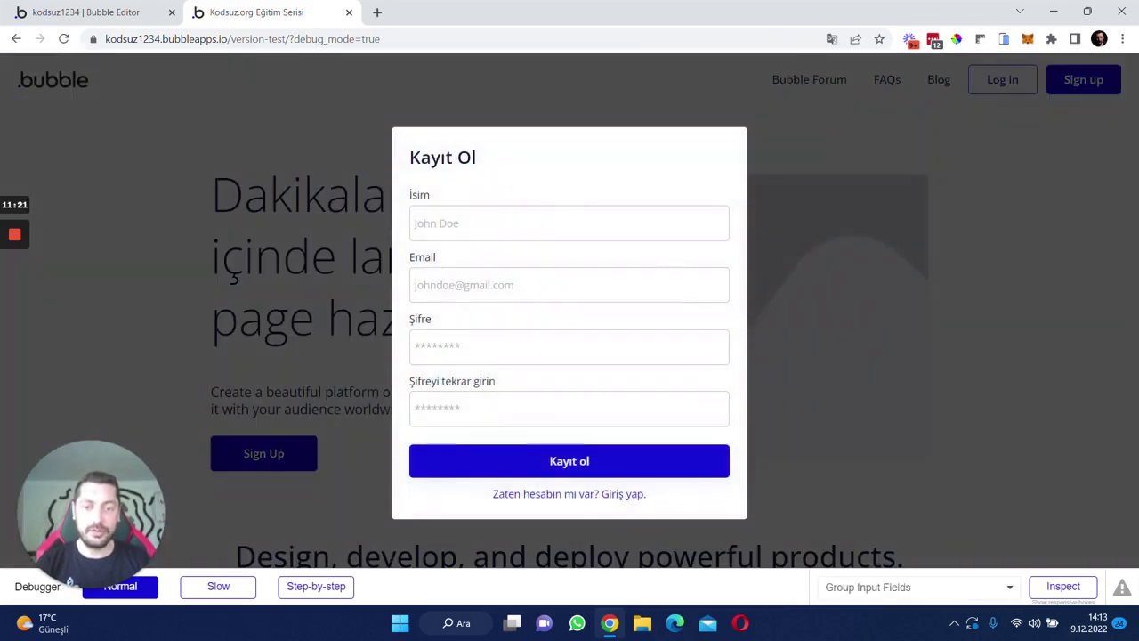
pyautogui.click(586, 501)
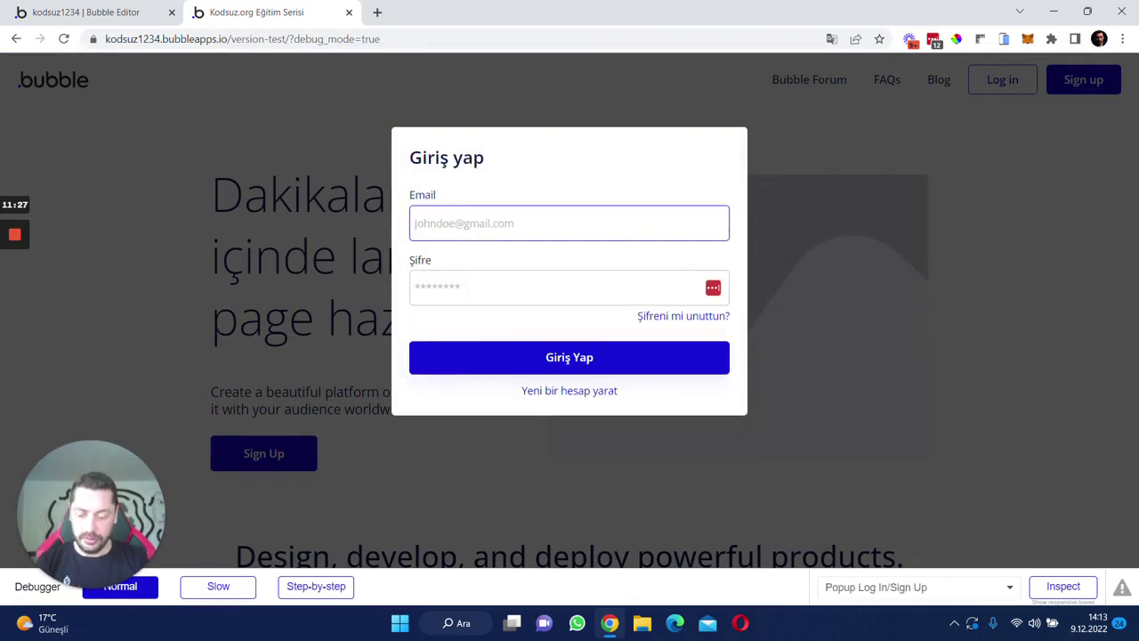
# - Log in with the test user's email and password, dismissing the save-password prompts
pyautogui.write('eren@test')
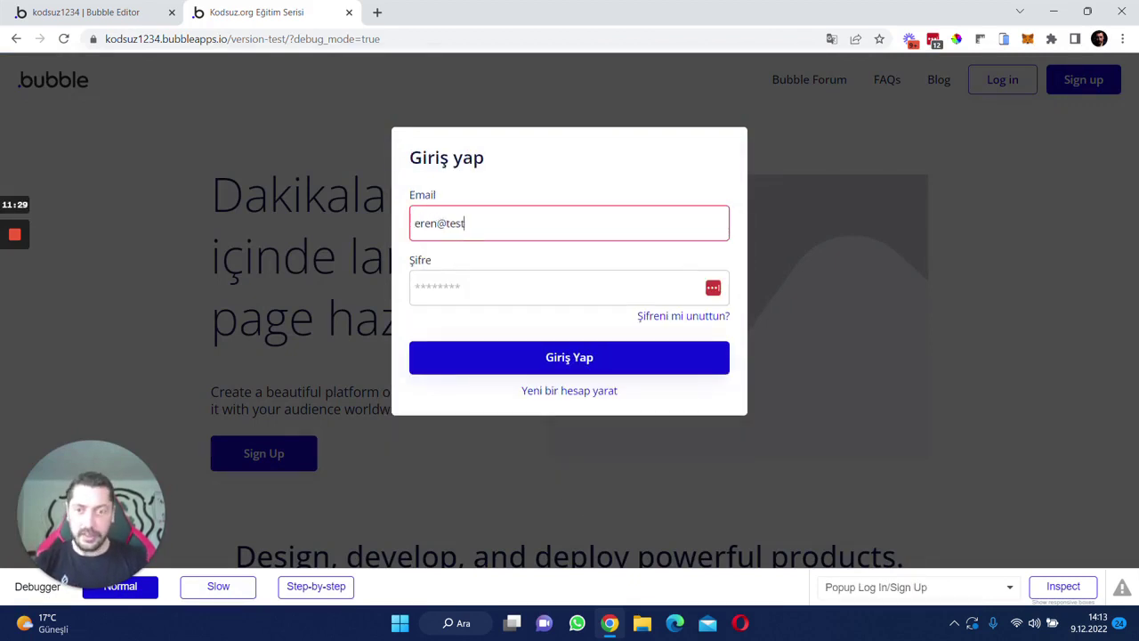
pyautogui.write('.com')
pyautogui.click(492, 284)
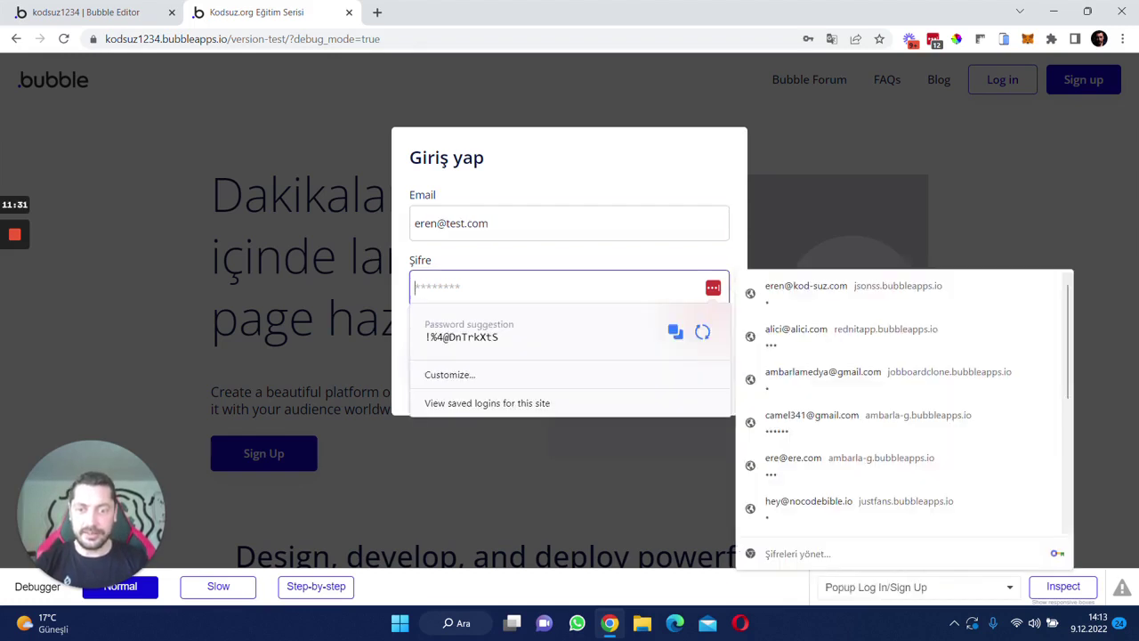
pyautogui.write('1')
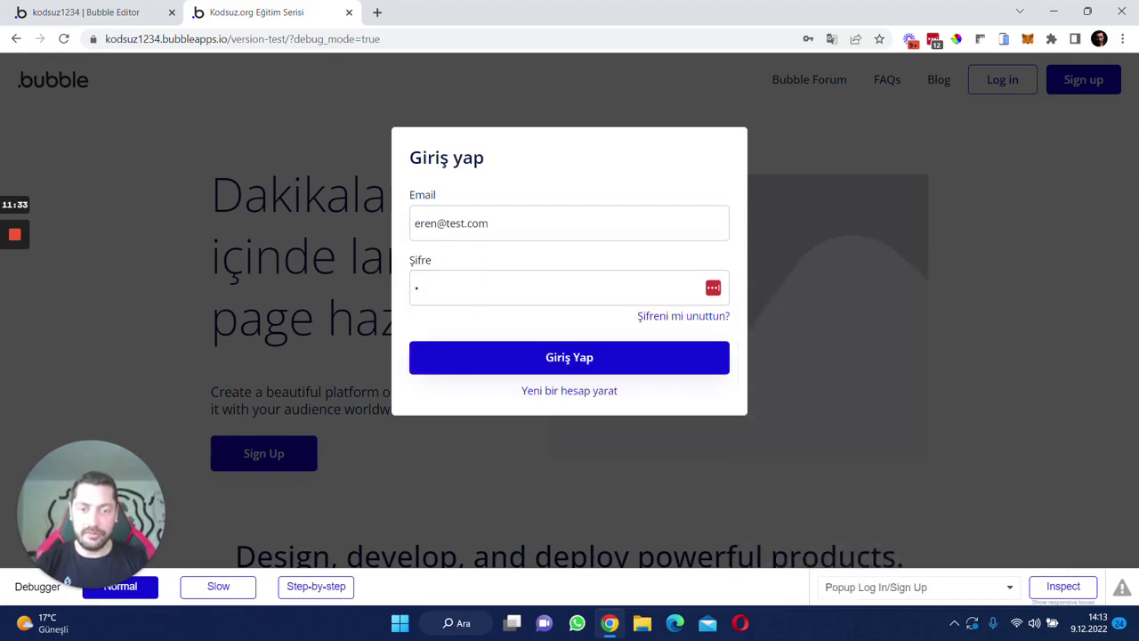
pyautogui.click(519, 368)
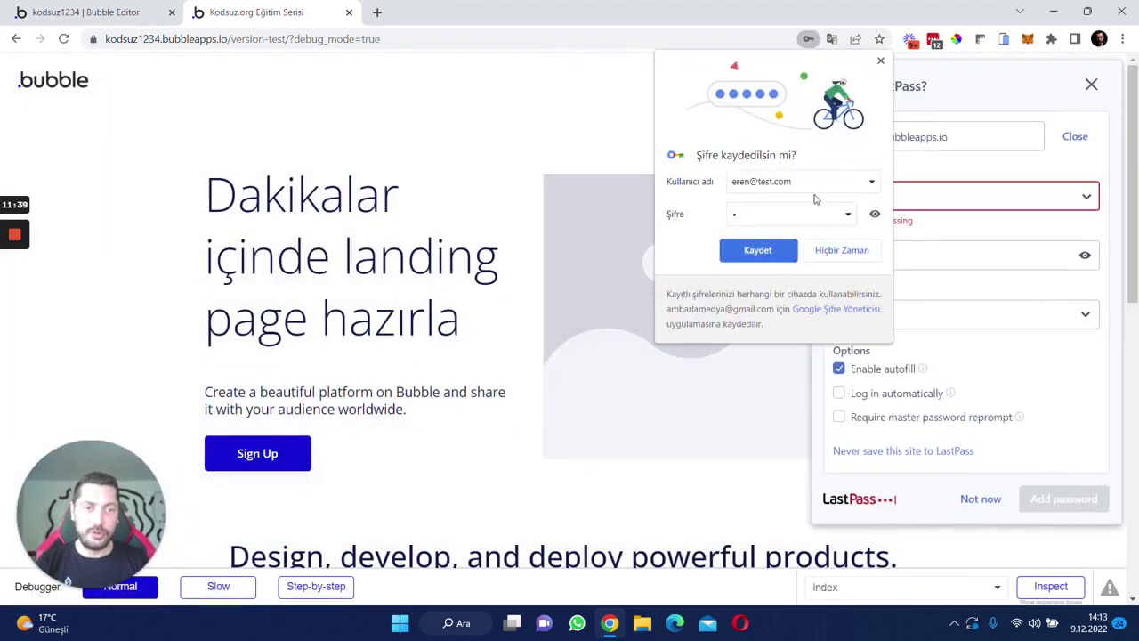
pyautogui.click(881, 62)
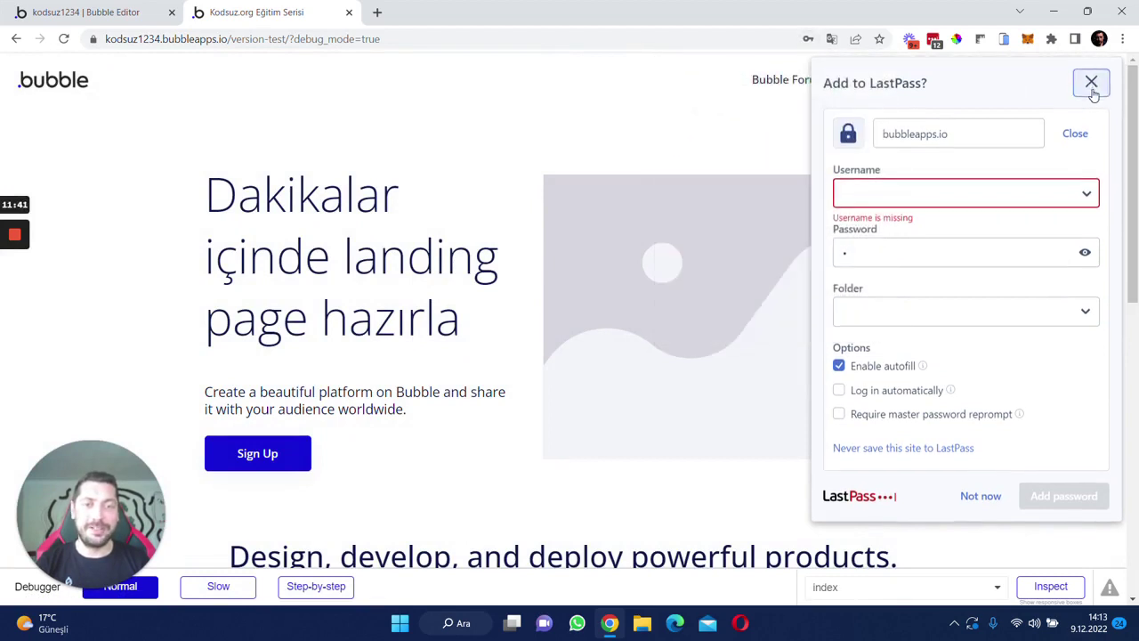
pyautogui.click(1091, 84)
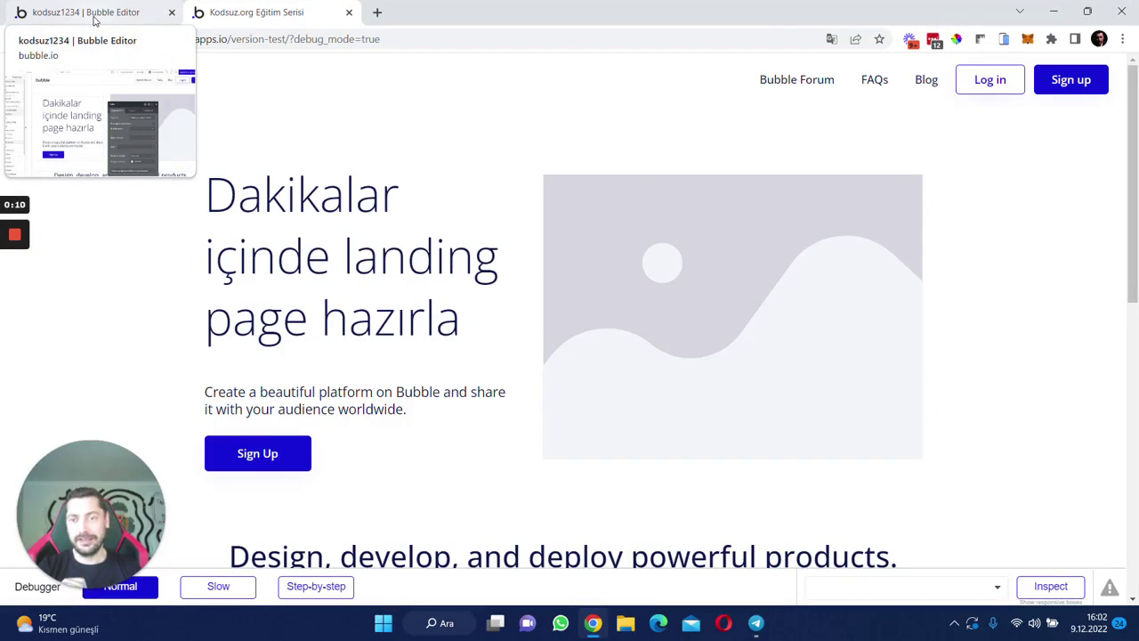
# - Switch back to the 'kodsuz1234 | Bubble Editor' tab
pyautogui.click(93, 19)
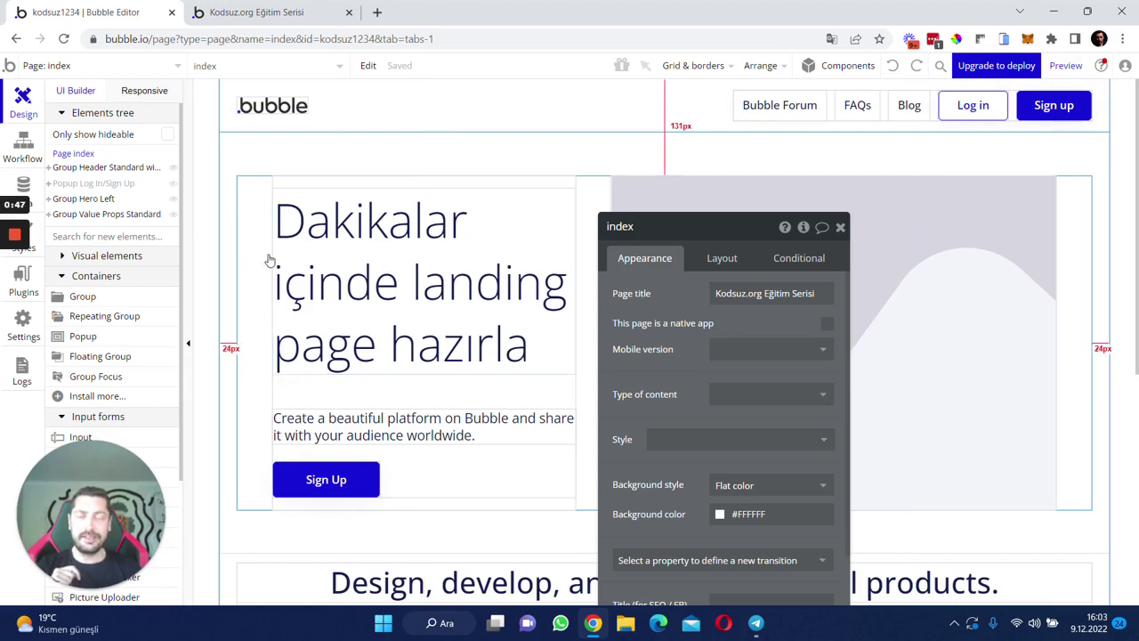
# - Select Popup Log In/Sign Up and convert it to a reusable element named 'SignUp/Login'
pyautogui.click(142, 68)
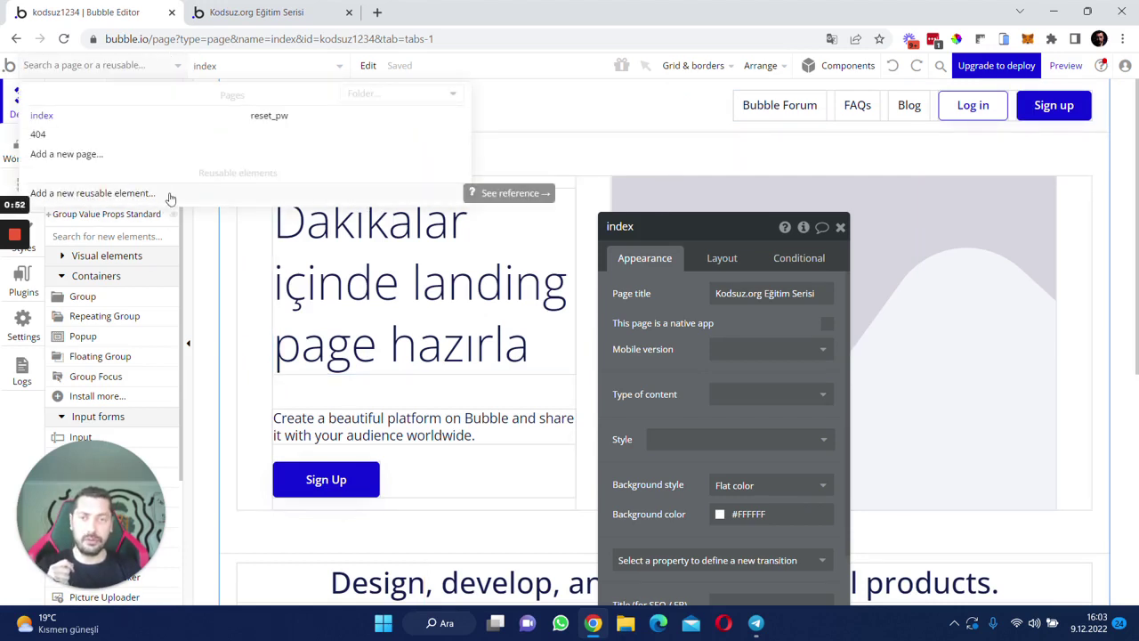
pyautogui.click(436, 325)
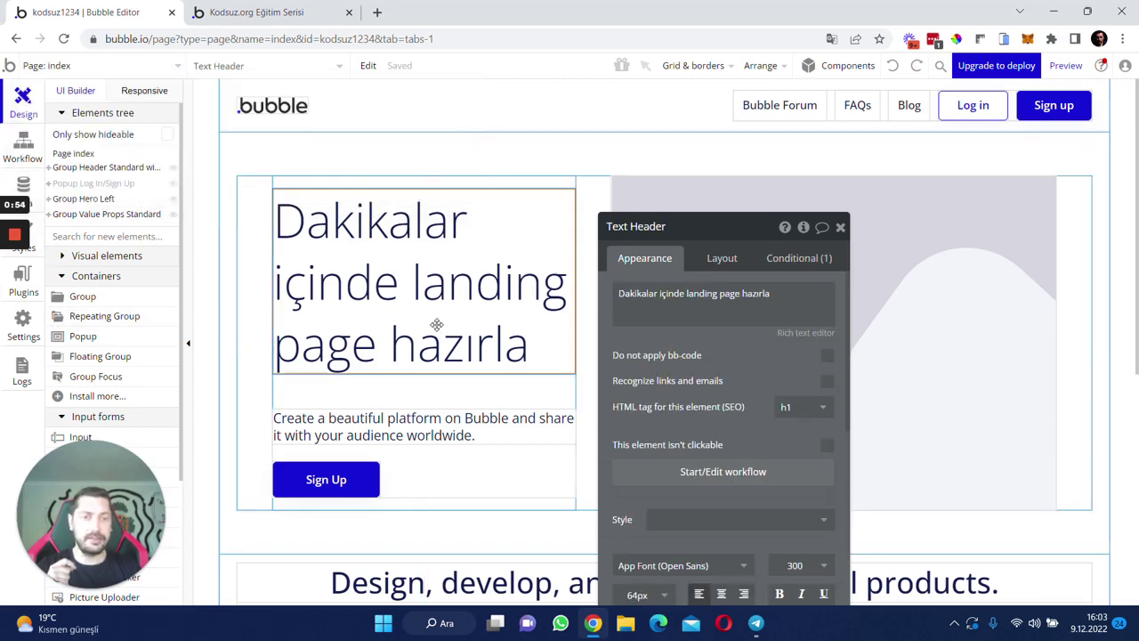
pyautogui.click(386, 115)
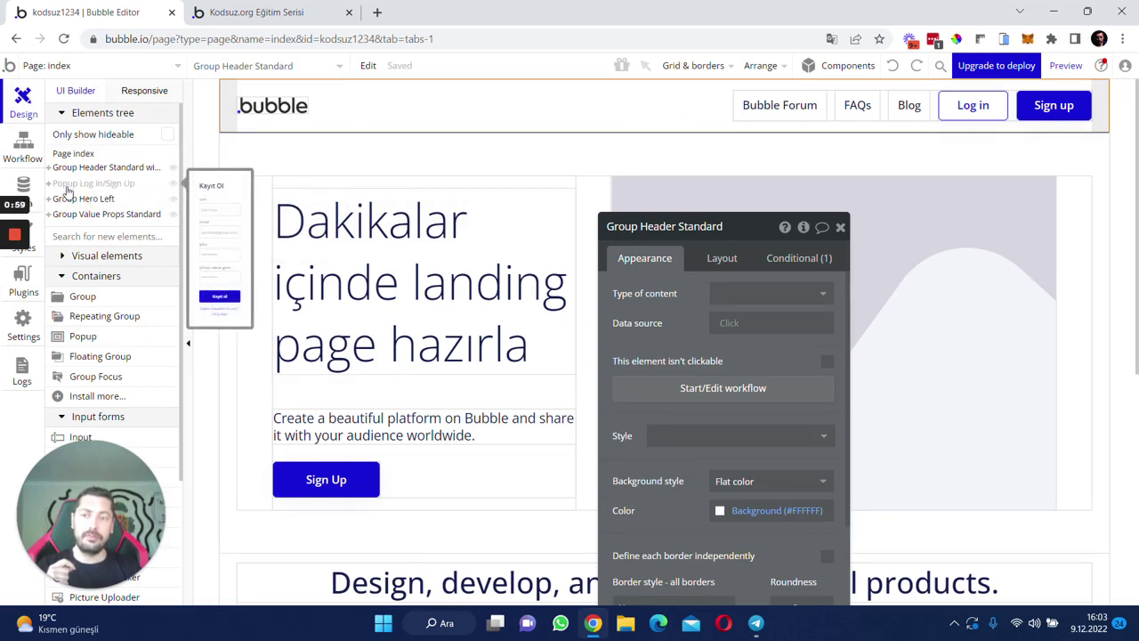
pyautogui.click(67, 185)
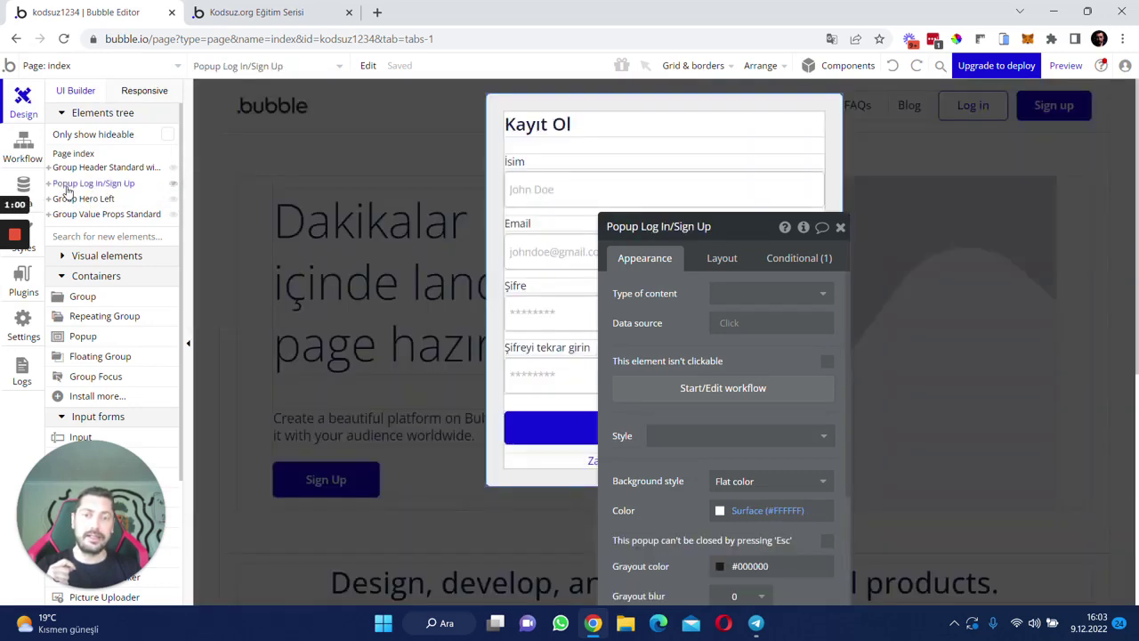
pyautogui.rightClick(494, 101)
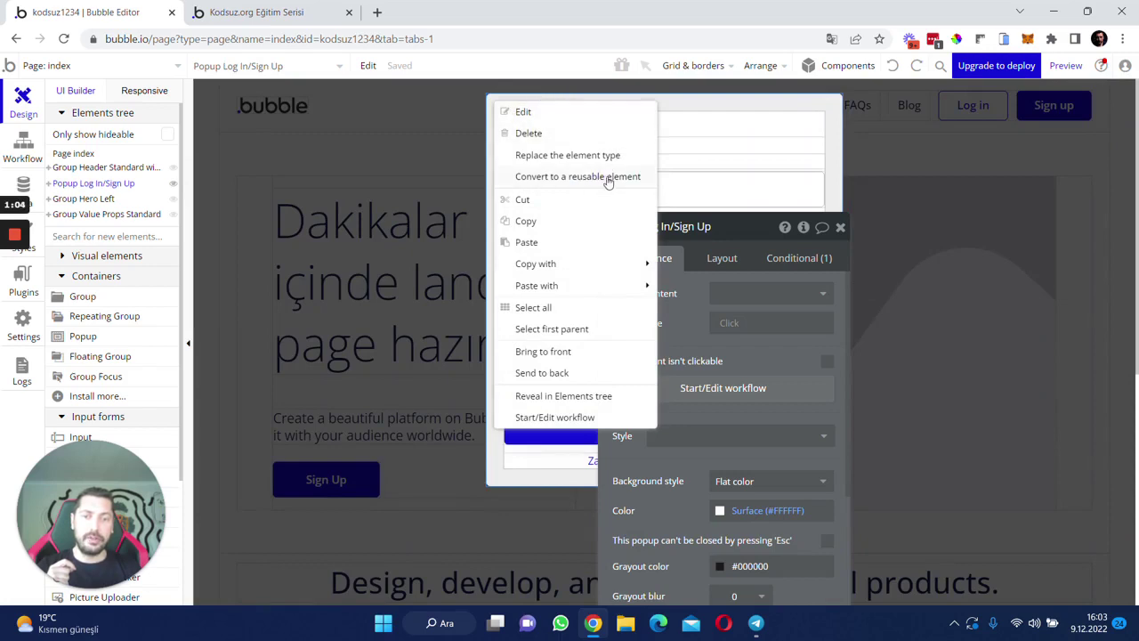
pyautogui.click(608, 178)
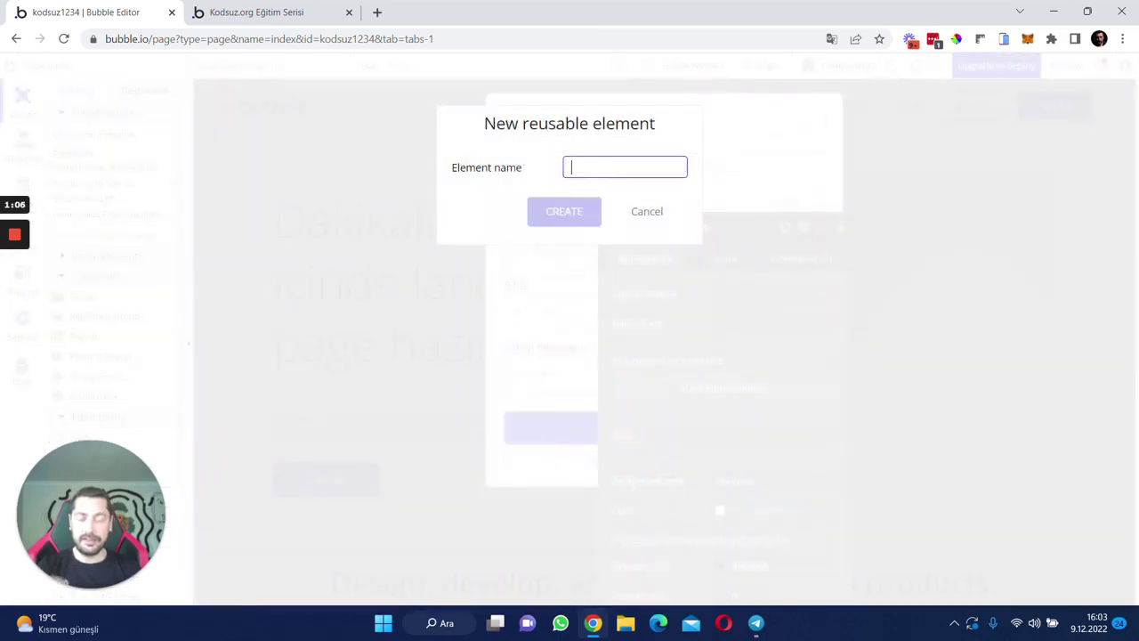
pyautogui.write('SignUp')
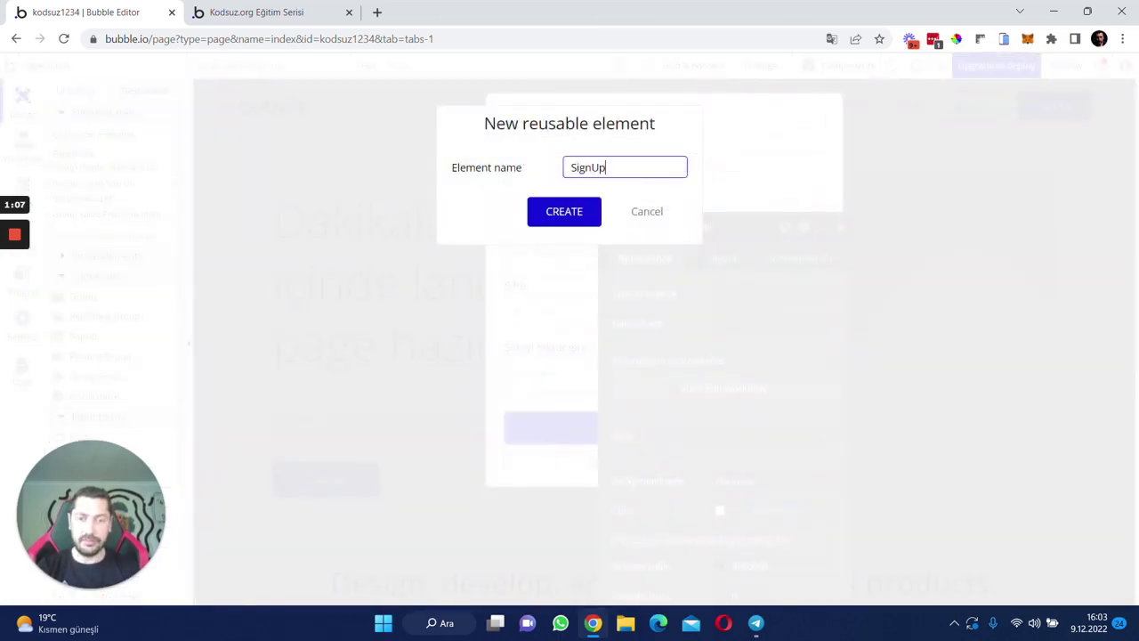
pyautogui.write('/Logi')
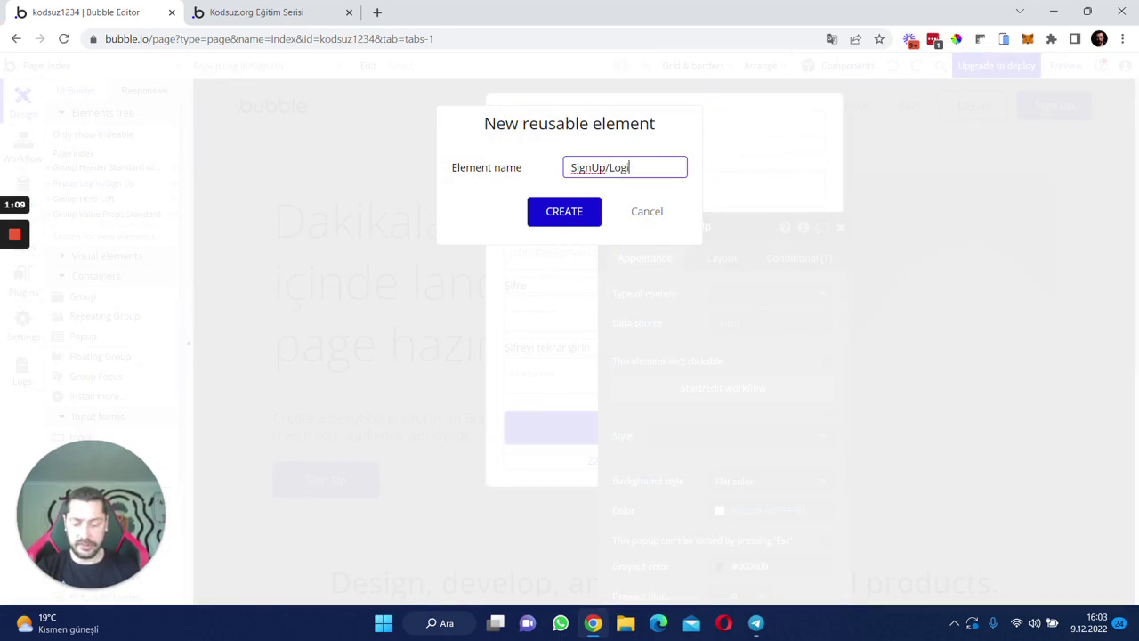
pyautogui.write('n')
pyautogui.press('Return')
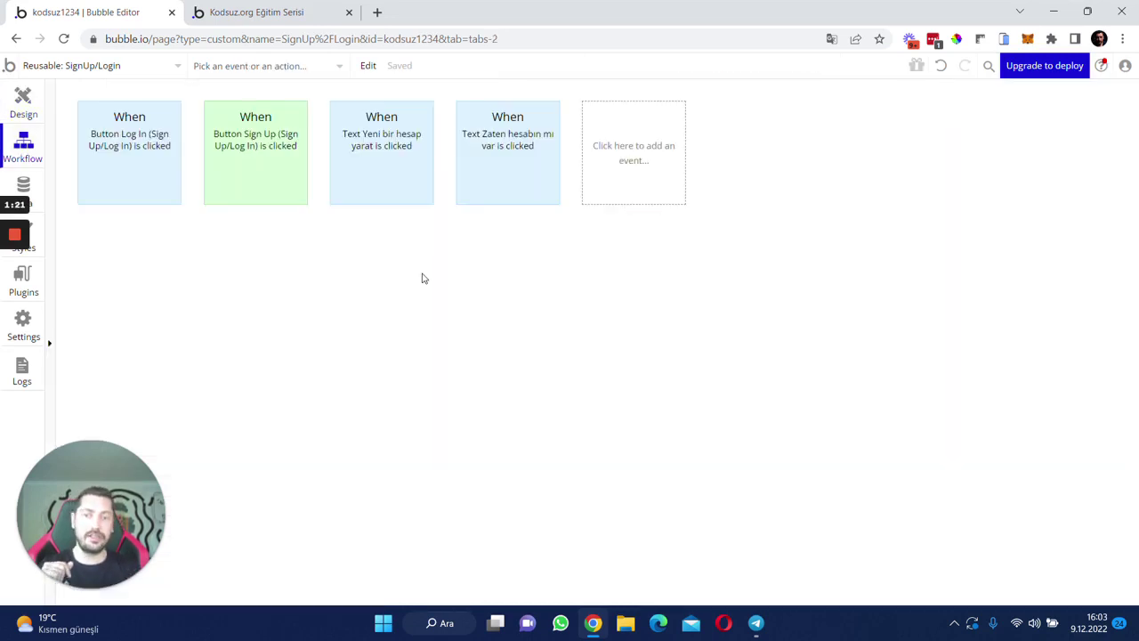
# - View the SignUp/Login reusable's Kayıt Ol design, then return to the index page
pyautogui.click(16, 114)
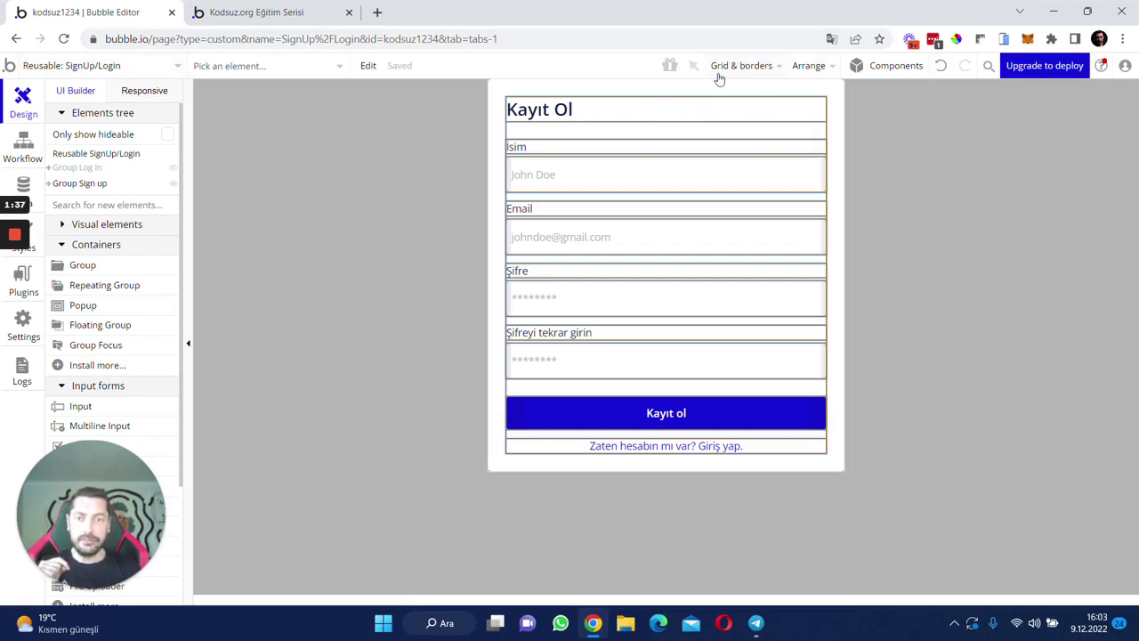
pyautogui.click(107, 66)
pyautogui.click(81, 119)
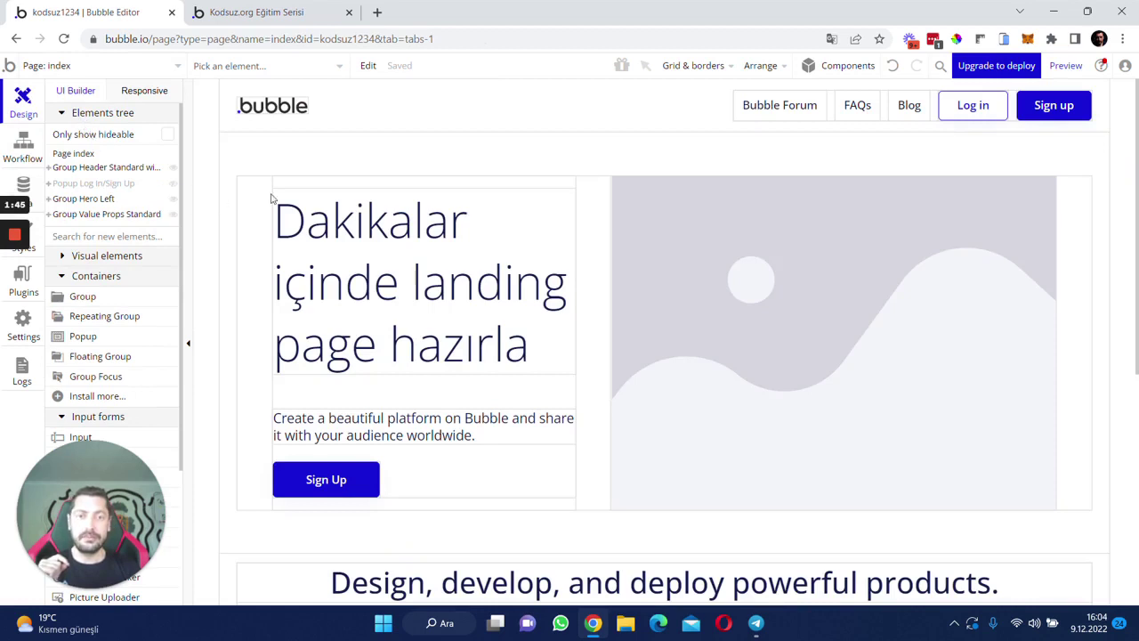
# - Select Group Header Standard with Menu and start converting it to a reusable element
pyautogui.click(360, 111)
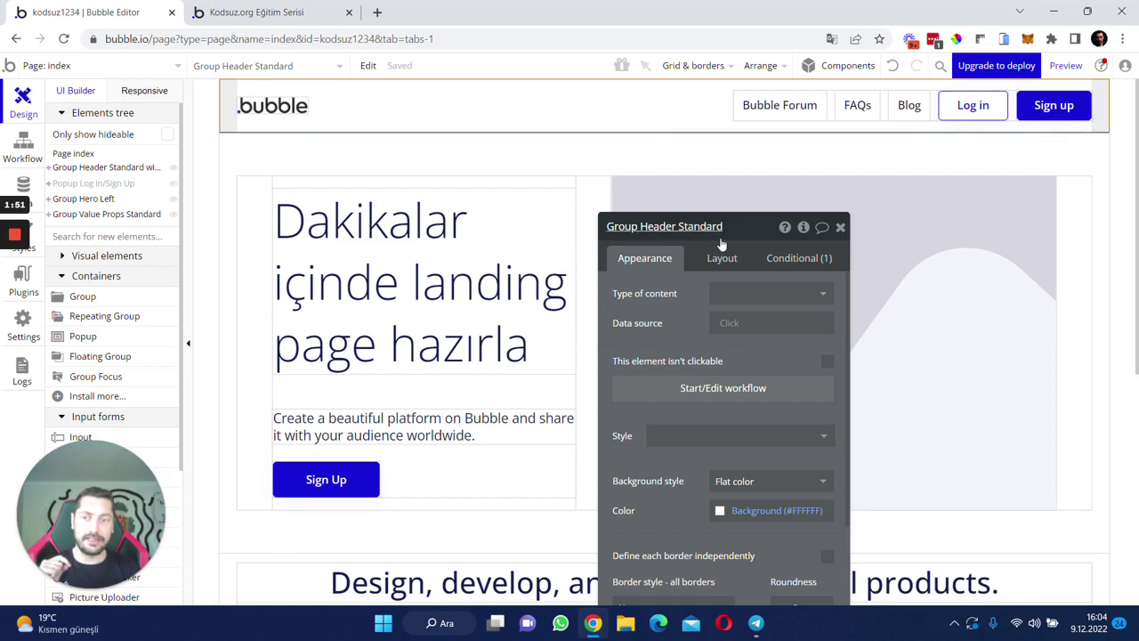
pyautogui.click(127, 174)
pyautogui.click(690, 227)
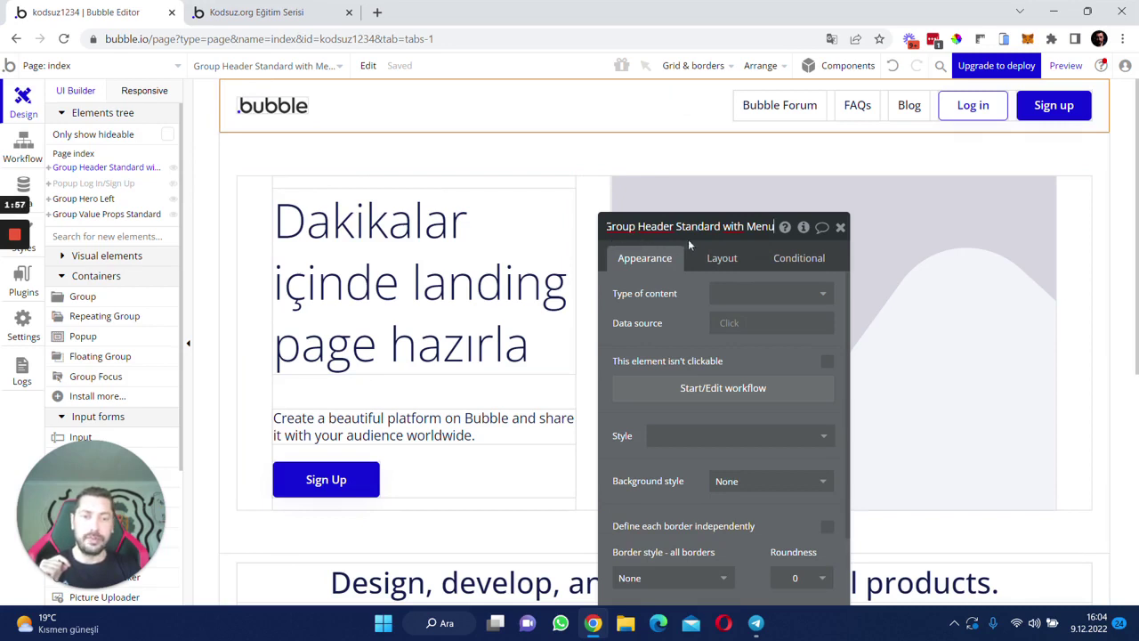
pyautogui.click(644, 259)
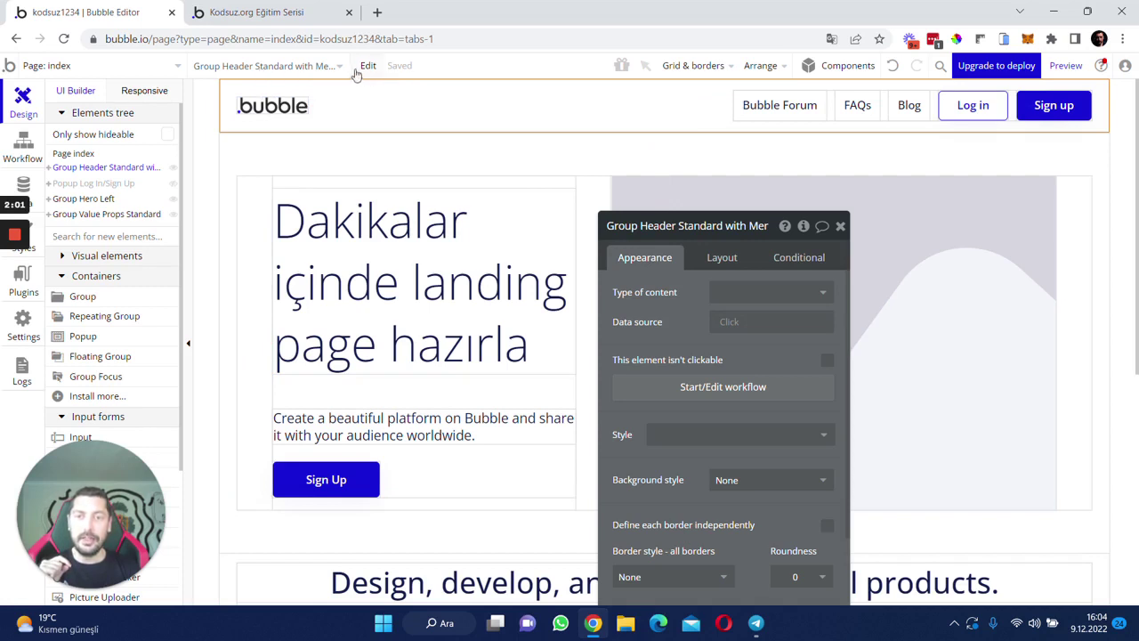
pyautogui.click(343, 114)
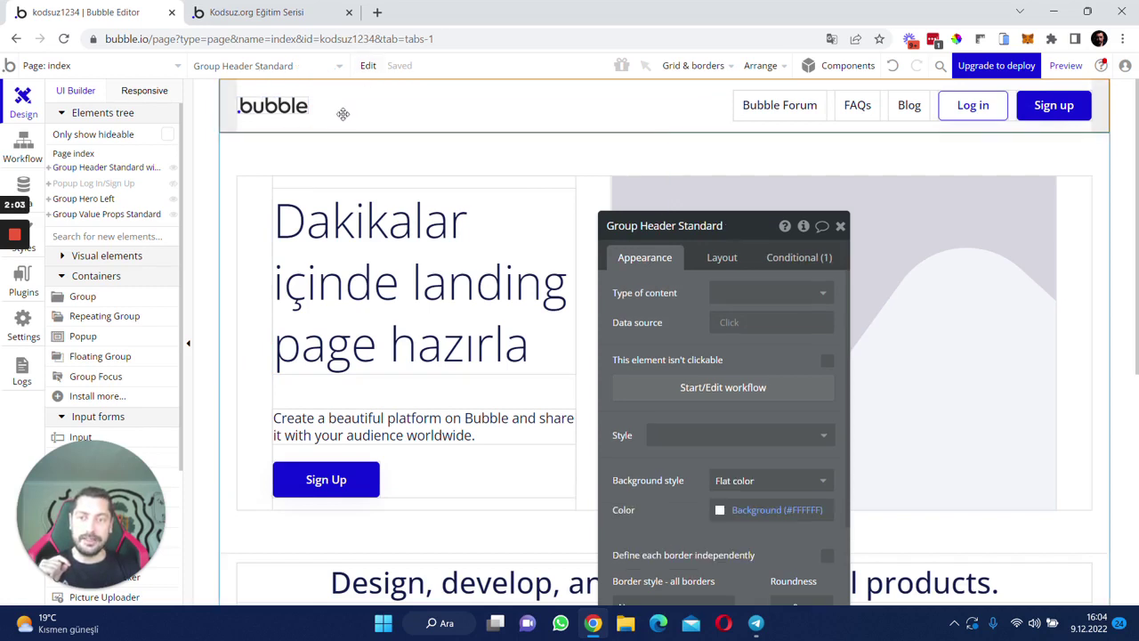
pyautogui.rightClick(271, 116)
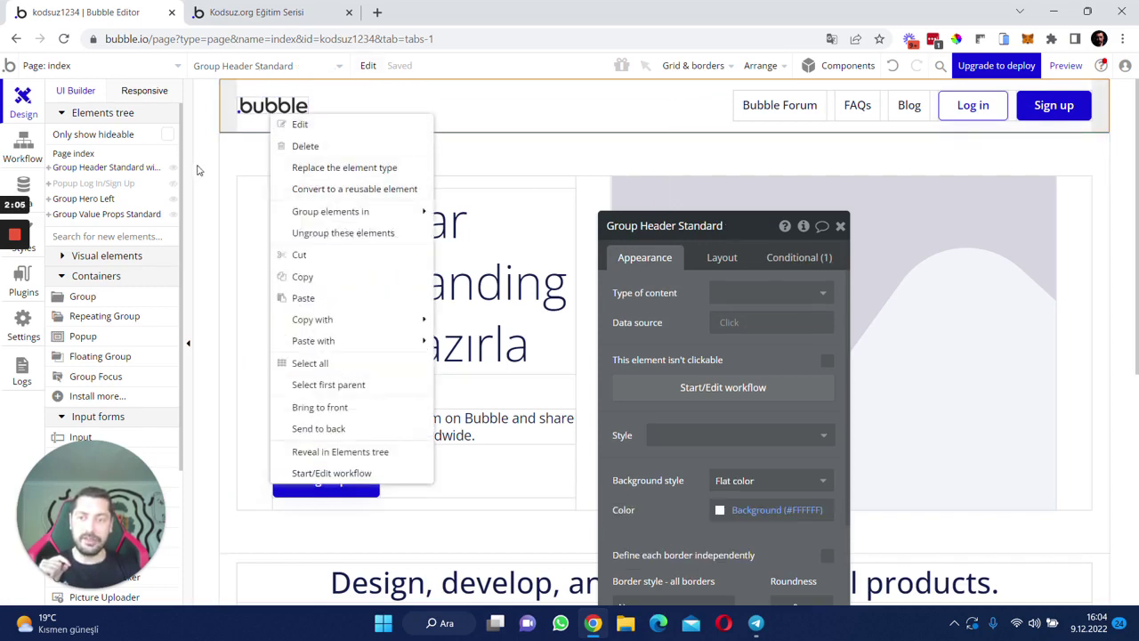
pyautogui.click(100, 169)
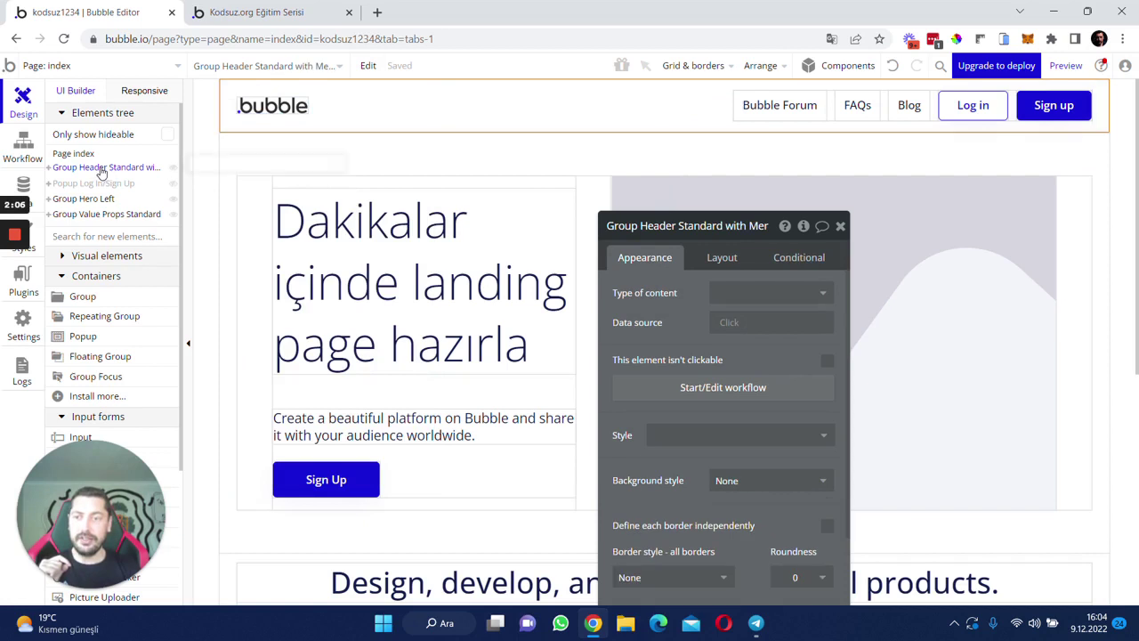
pyautogui.click(370, 70)
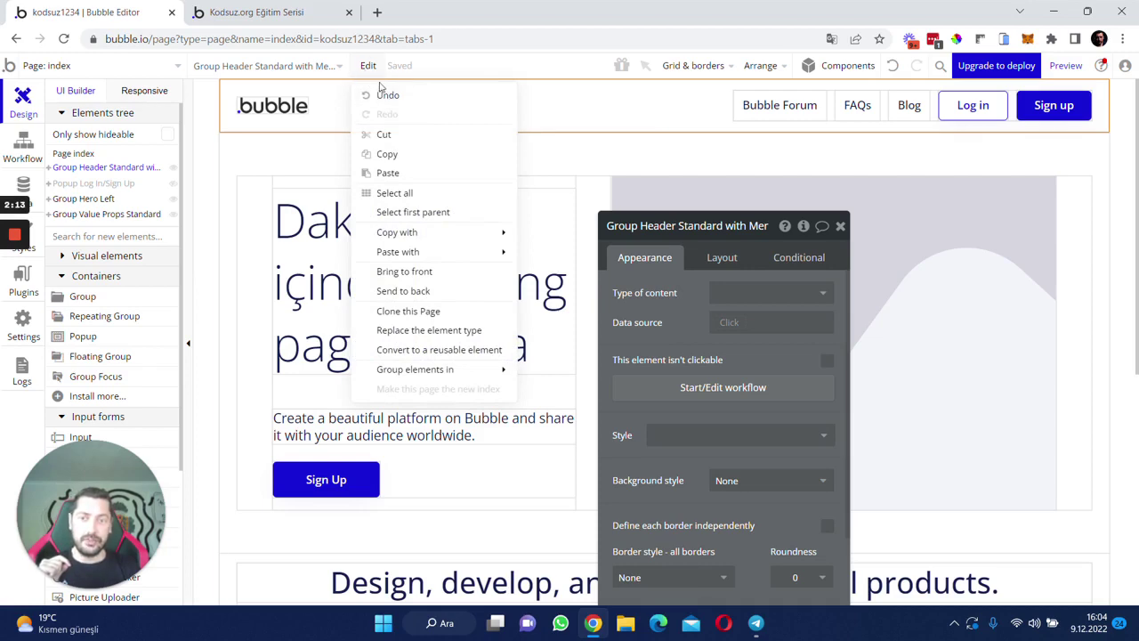
pyautogui.click(449, 350)
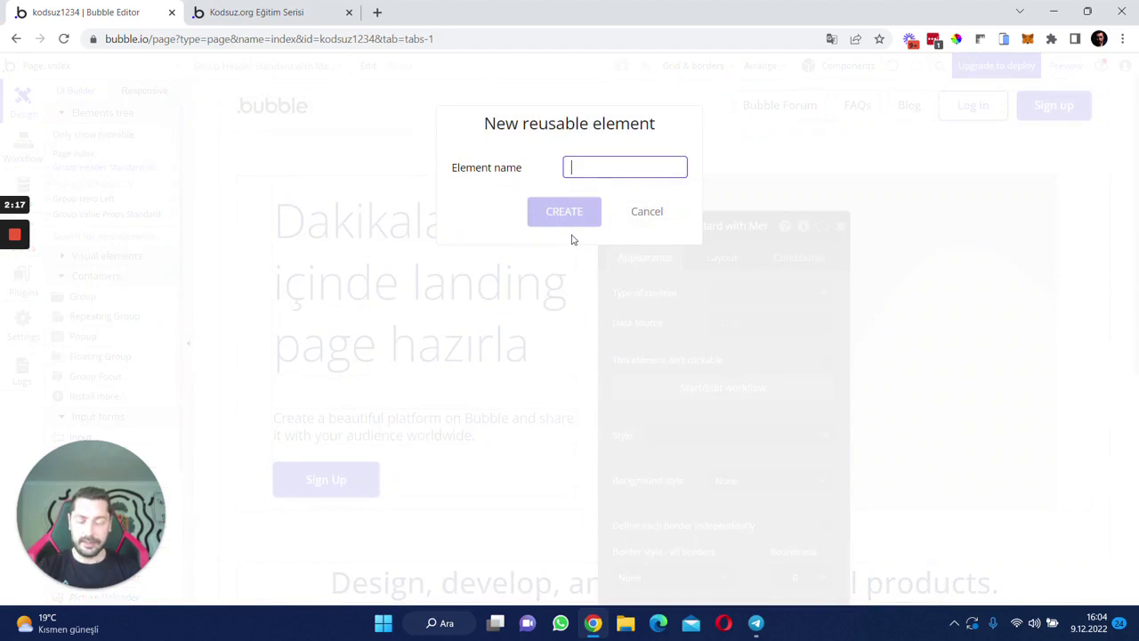
# - Create the reusable element 'Header' and open its first issue, GroupFocus Menu's broken reference
pyautogui.write('Header')
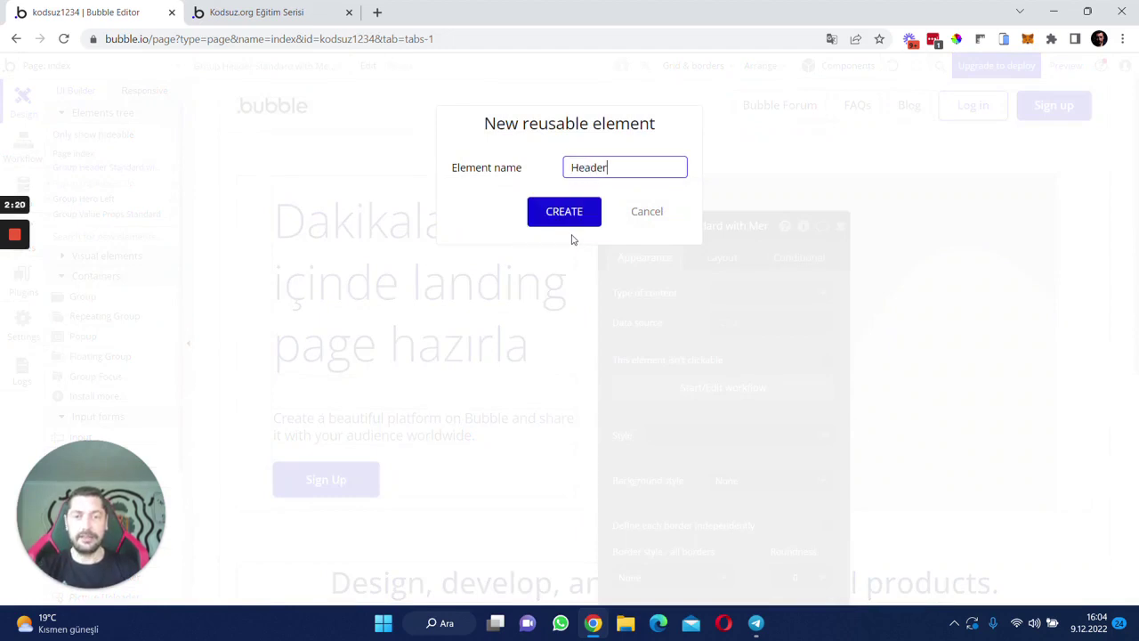
pyautogui.click(570, 213)
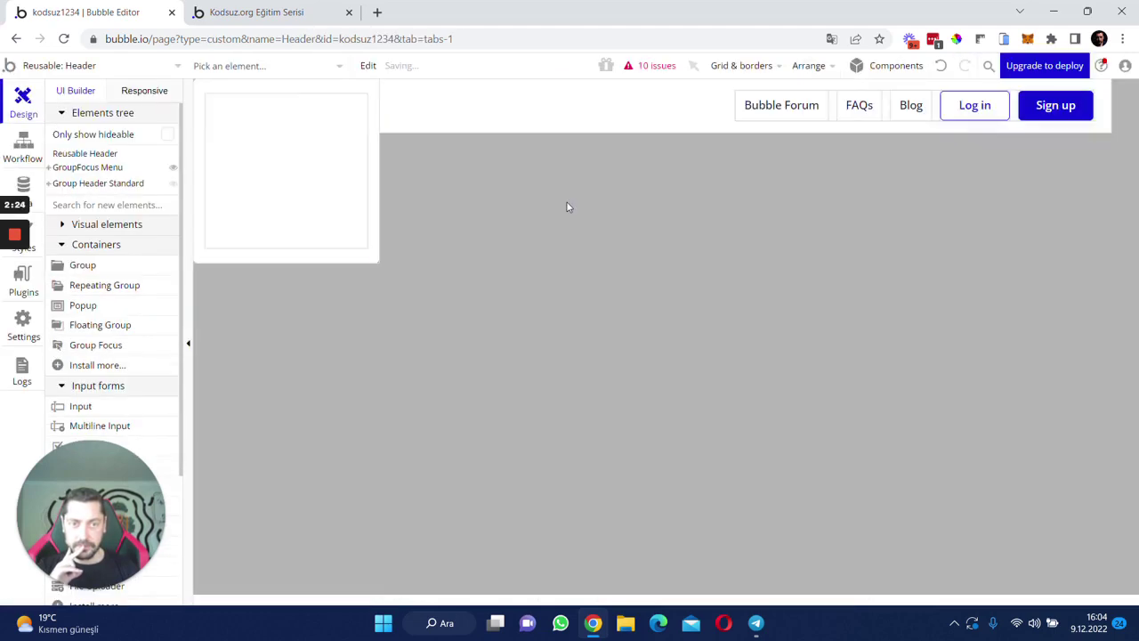
pyautogui.click(656, 71)
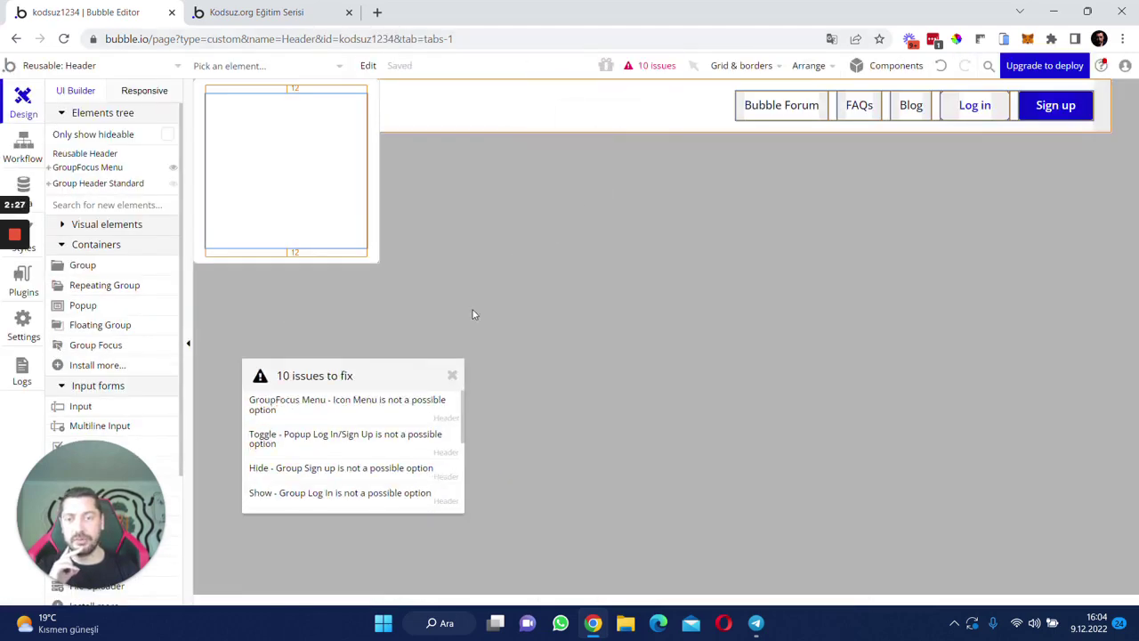
pyautogui.moveTo(371, 382); pyautogui.dragTo(436, 266)
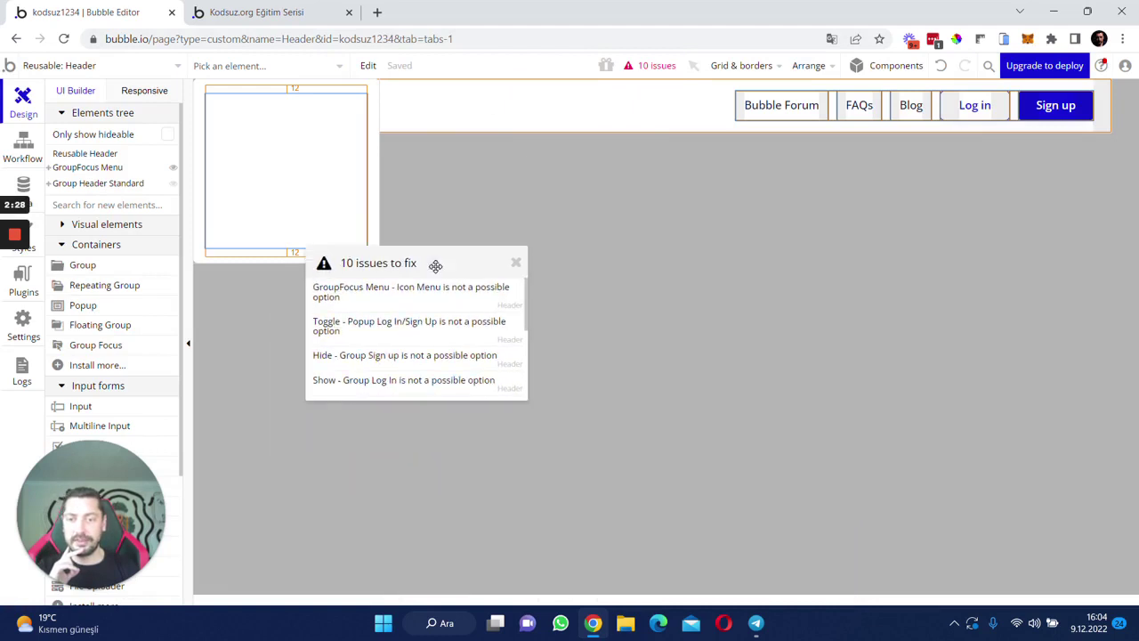
pyautogui.click(368, 306)
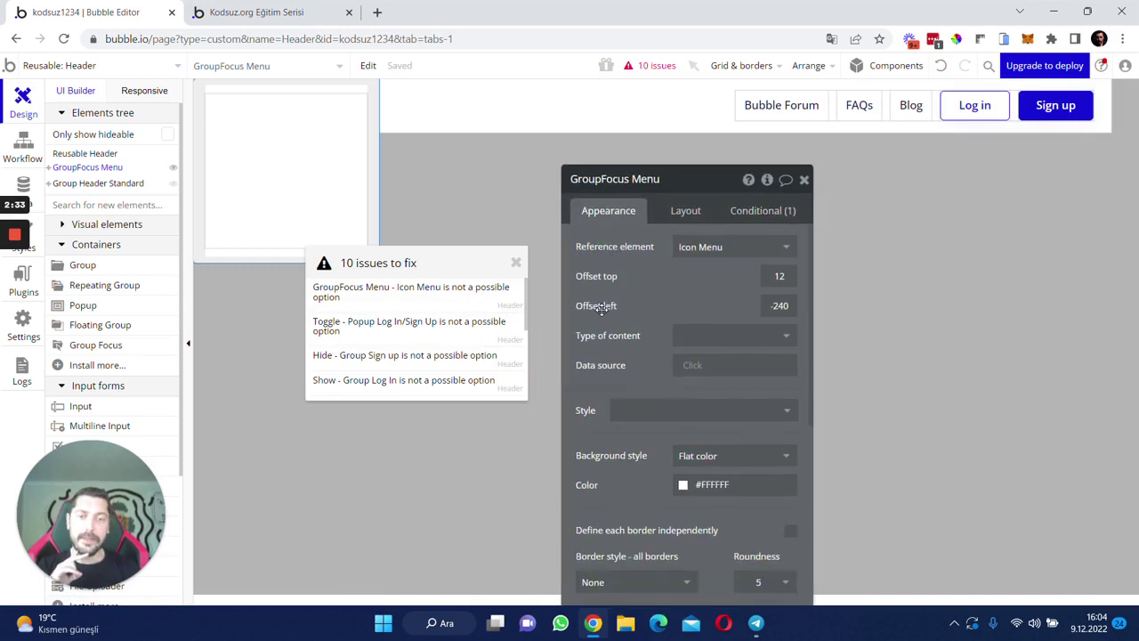
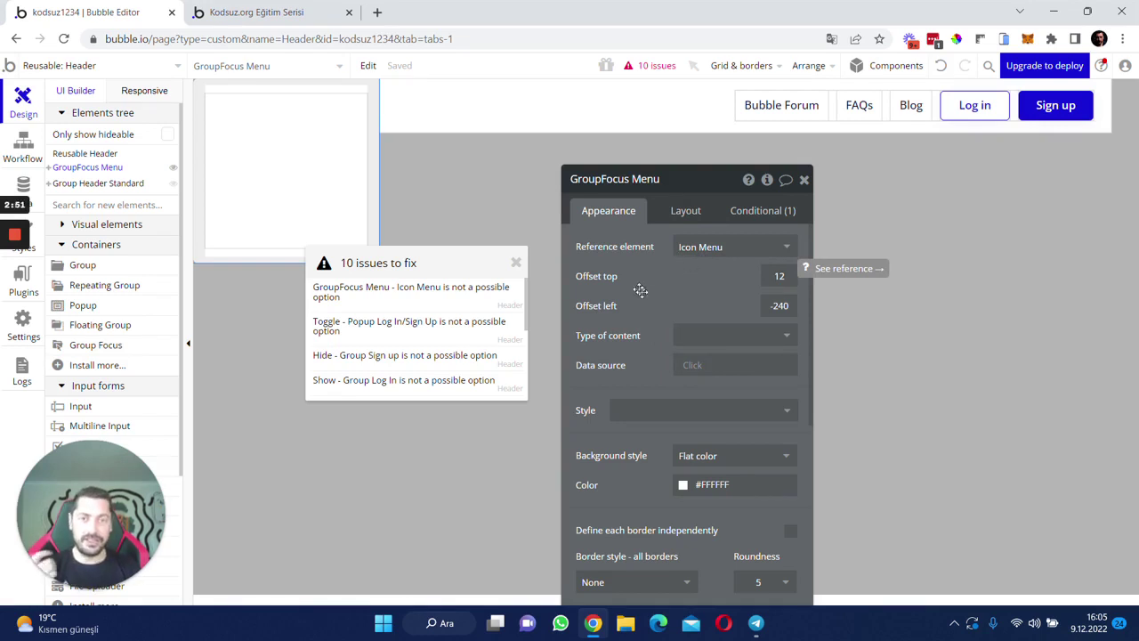
# - Set the GroupFocus Menu reference element to Icon Menu and jump to the flagged Toggle step
pyautogui.click(697, 252)
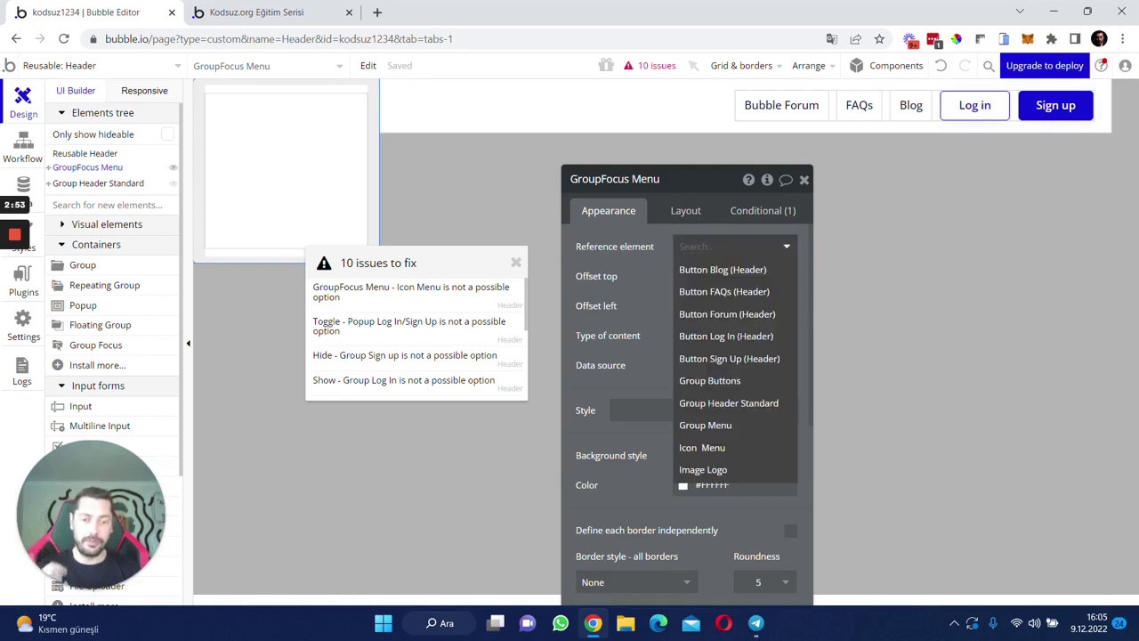
pyautogui.write('ico')
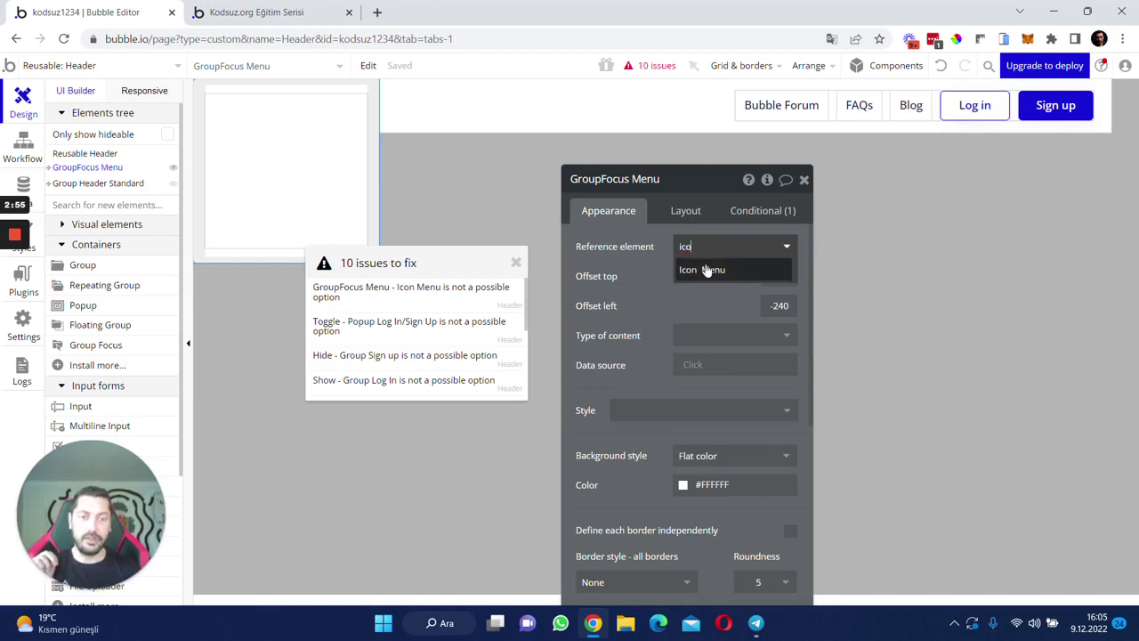
pyautogui.click(707, 270)
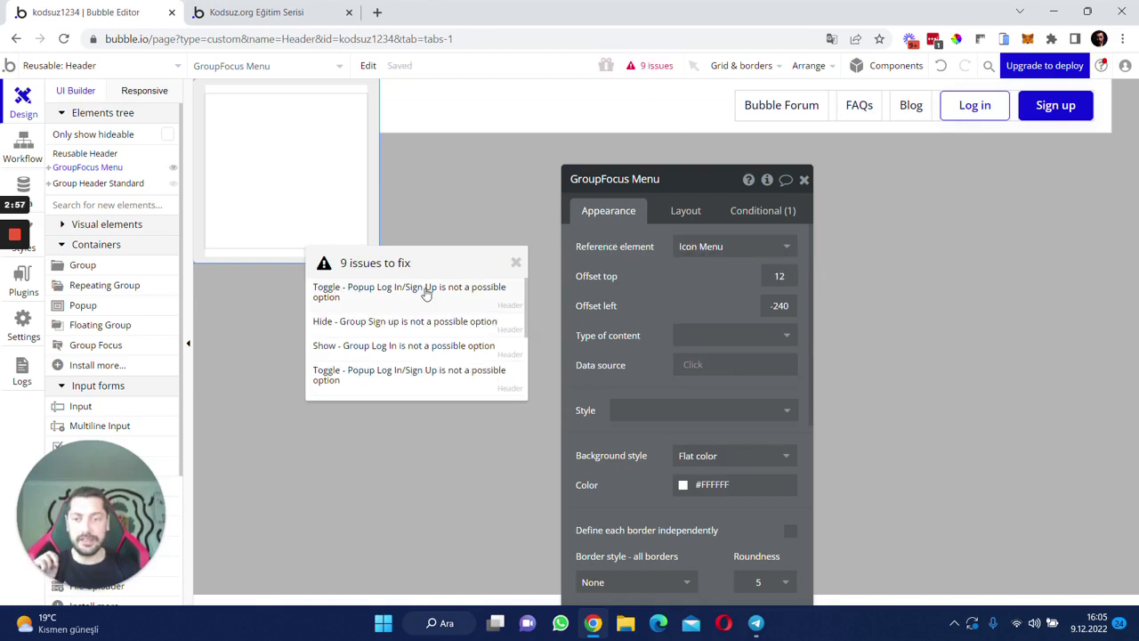
pyautogui.click(429, 375)
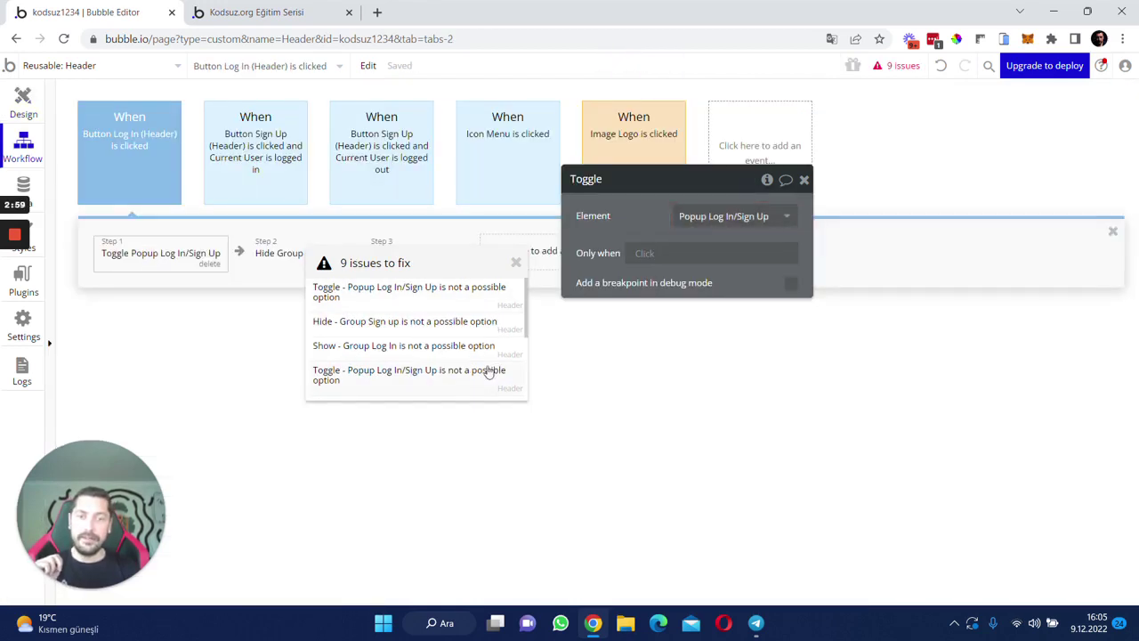
# - Inspect the Hide Group Sign up and Show Group Log In step settings
pyautogui.moveTo(645, 214); pyautogui.dragTo(700, 214)
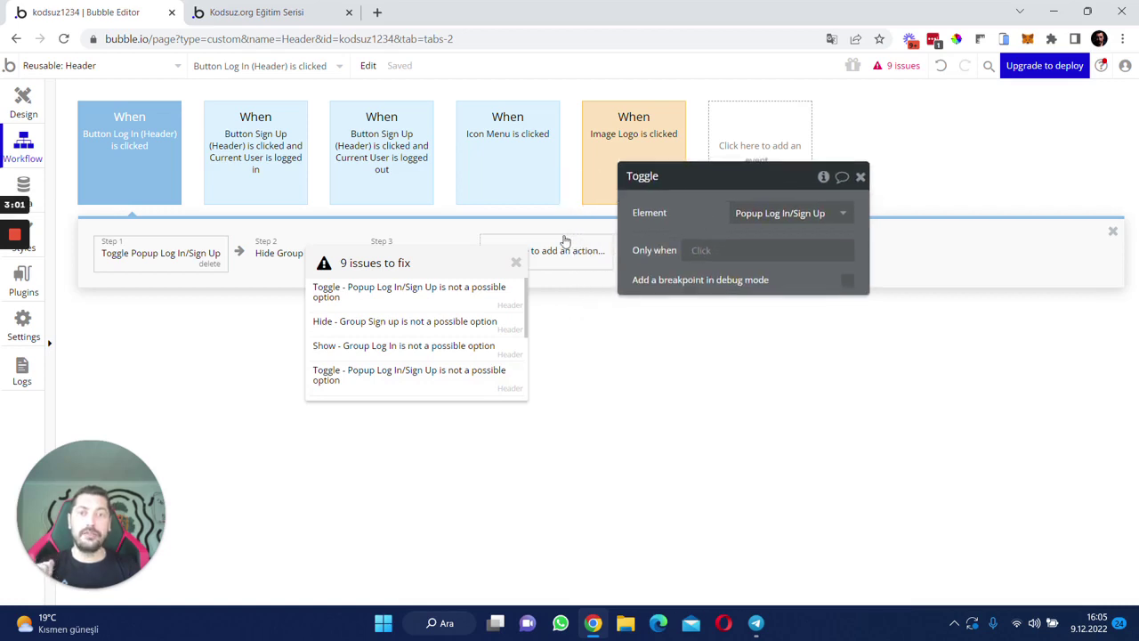
pyautogui.moveTo(364, 272); pyautogui.dragTo(356, 336)
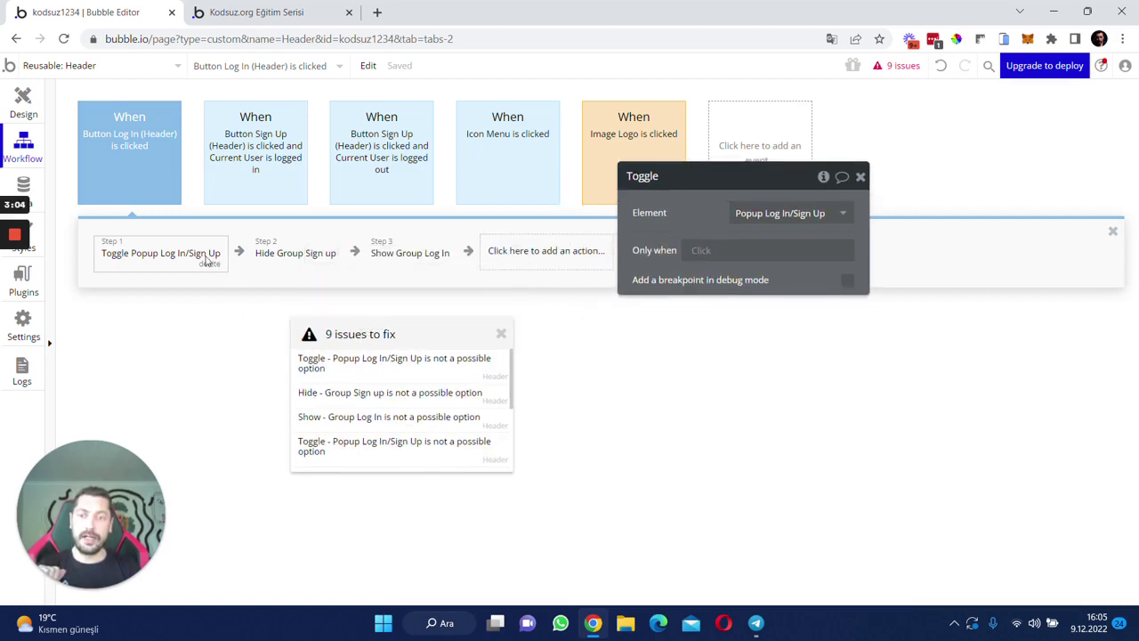
pyautogui.click(312, 258)
pyautogui.click(405, 254)
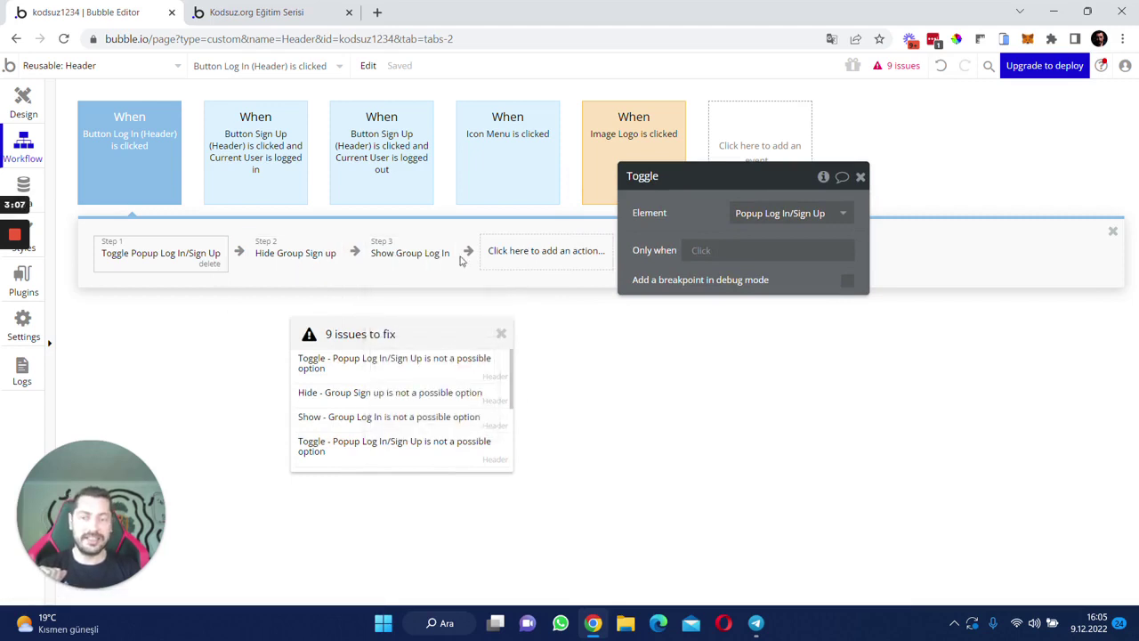
pyautogui.click(414, 262)
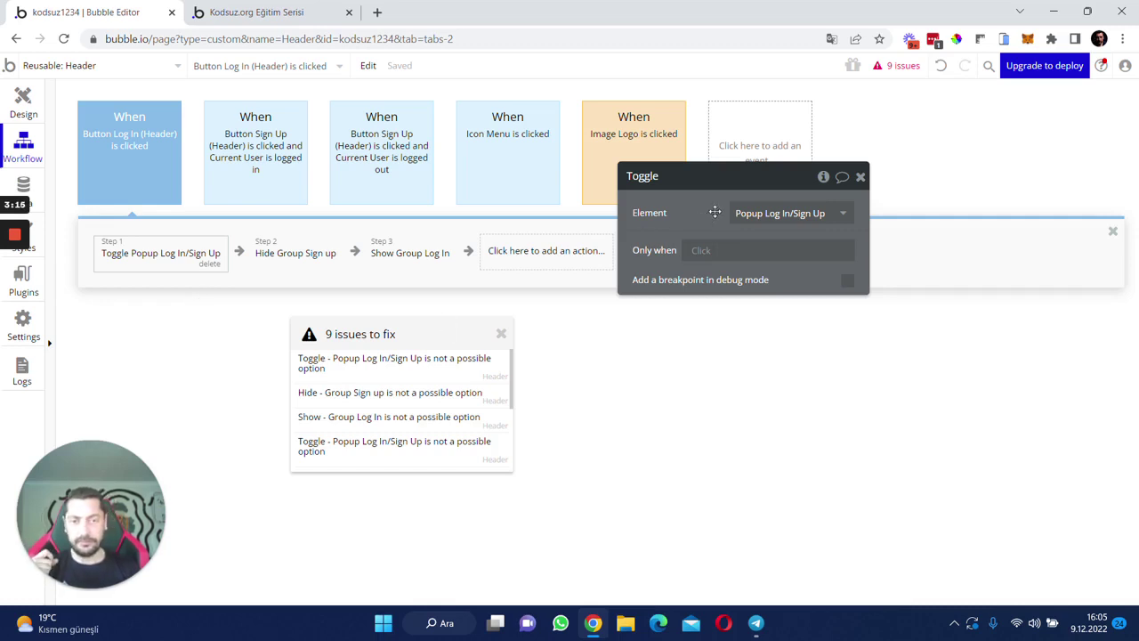
pyautogui.moveTo(714, 212); pyautogui.dragTo(785, 219)
pyautogui.click(930, 184)
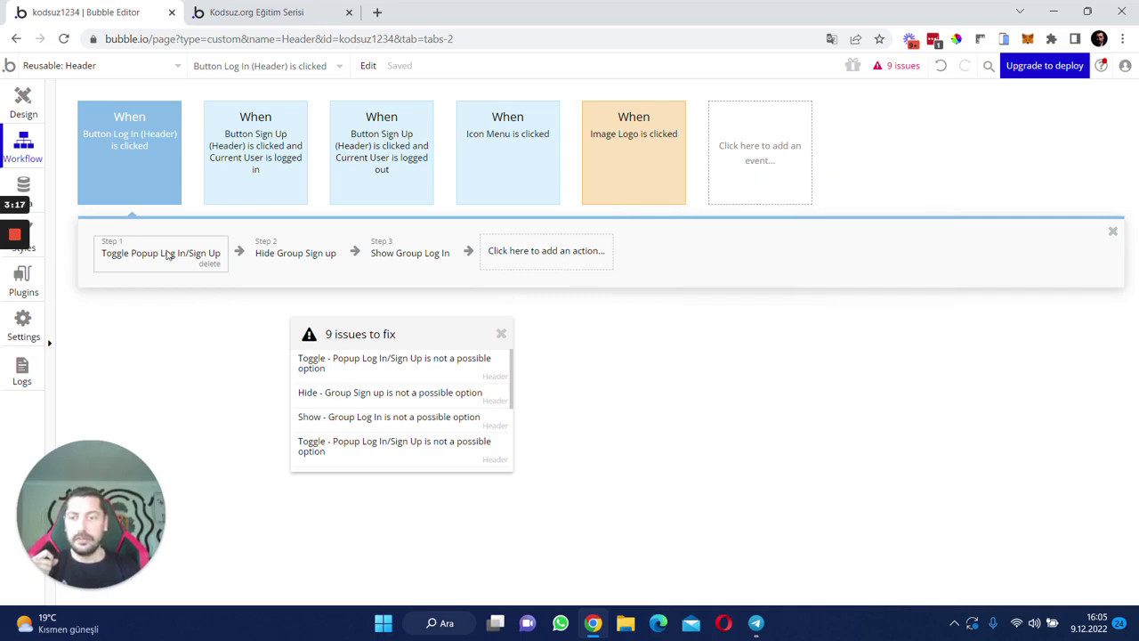
# - Delete the Toggle Popup, Hide Group Sign up and Show Group Log In steps from Button Log In
pyautogui.click(148, 170)
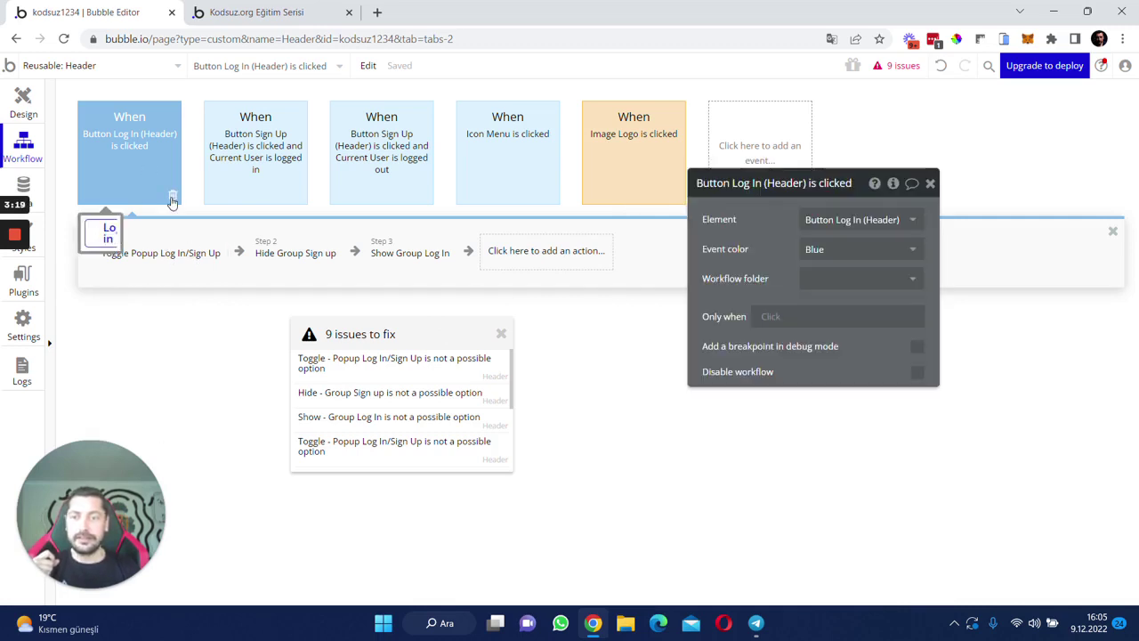
pyautogui.click(188, 257)
pyautogui.click(211, 266)
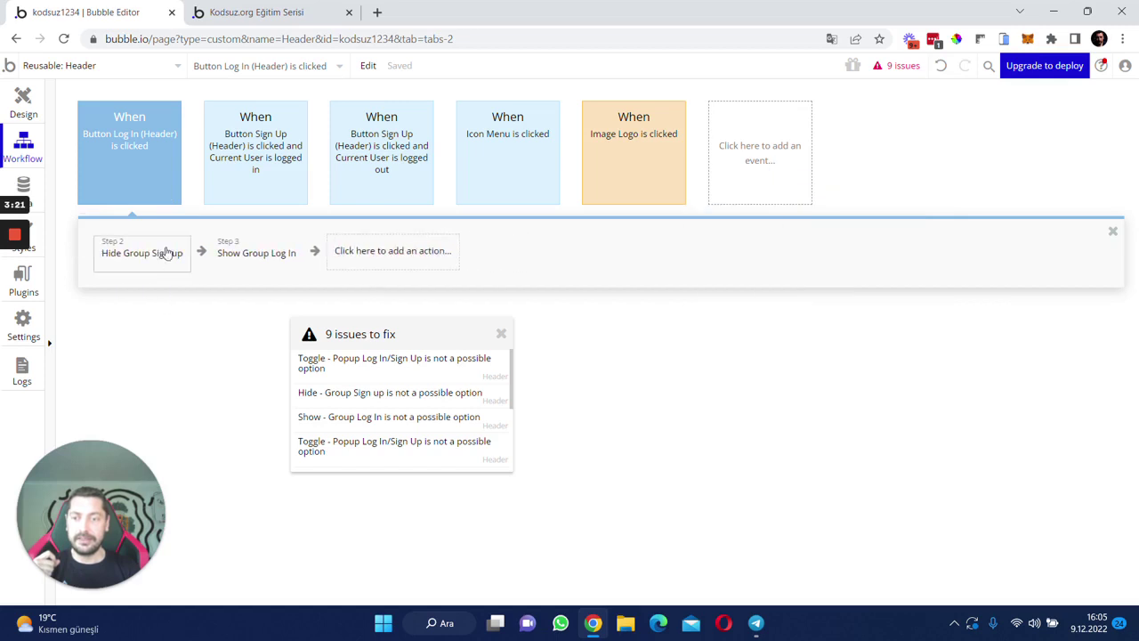
pyautogui.click(167, 254)
pyautogui.click(169, 272)
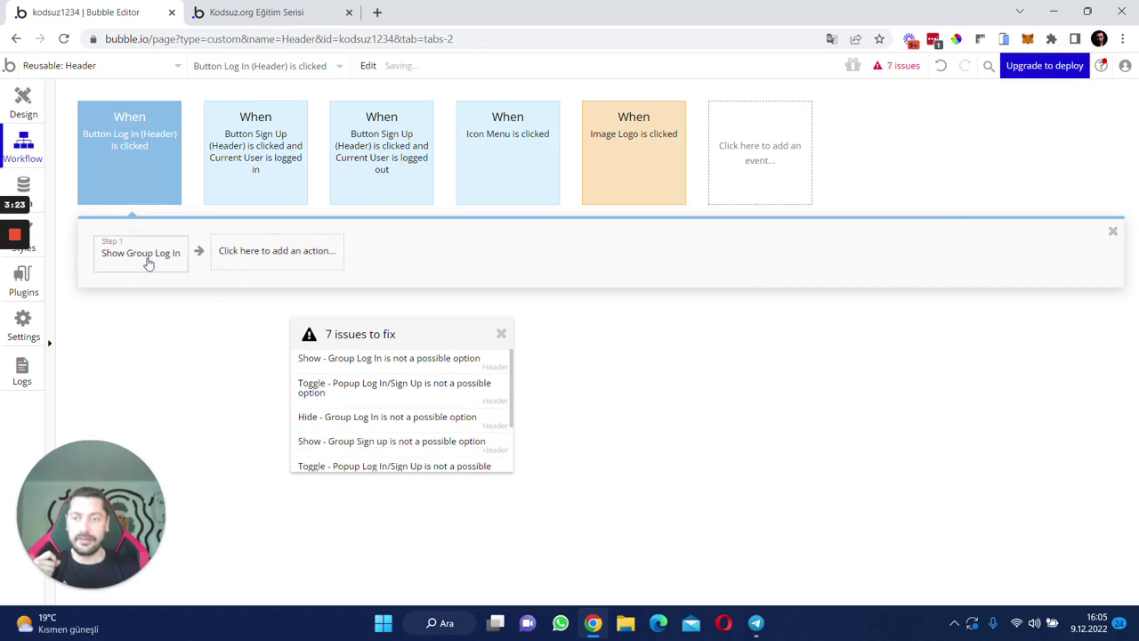
pyautogui.click(148, 261)
pyautogui.click(168, 271)
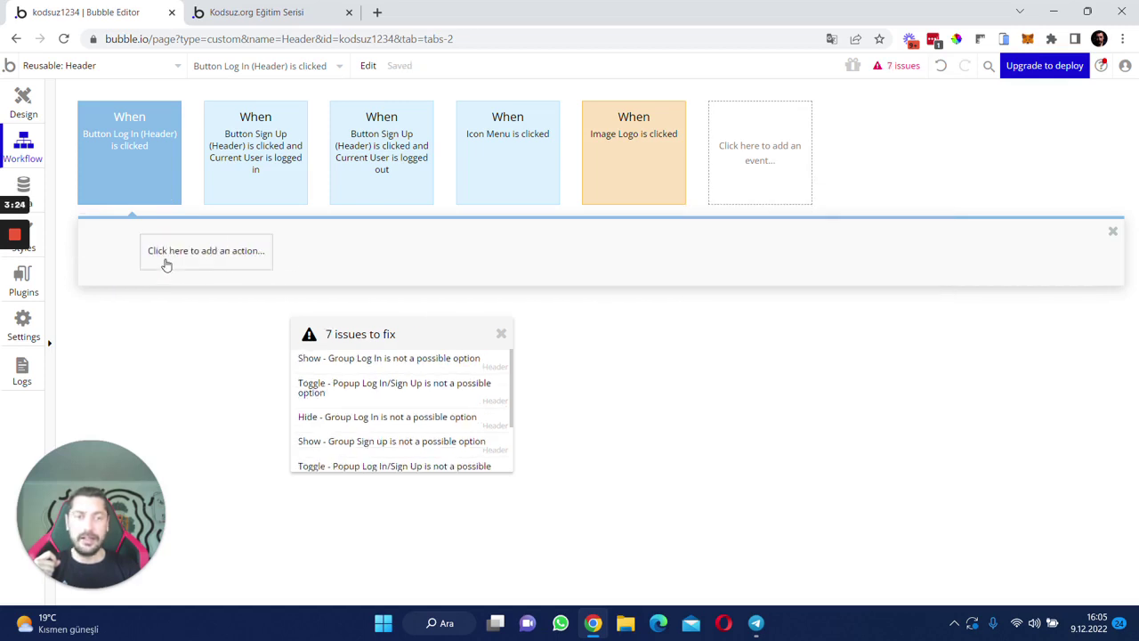
# - Remove Toggle Popup, Hide Group Log In and Show Group Sign up from the logged-in Sign Up workflow
pyautogui.click(255, 153)
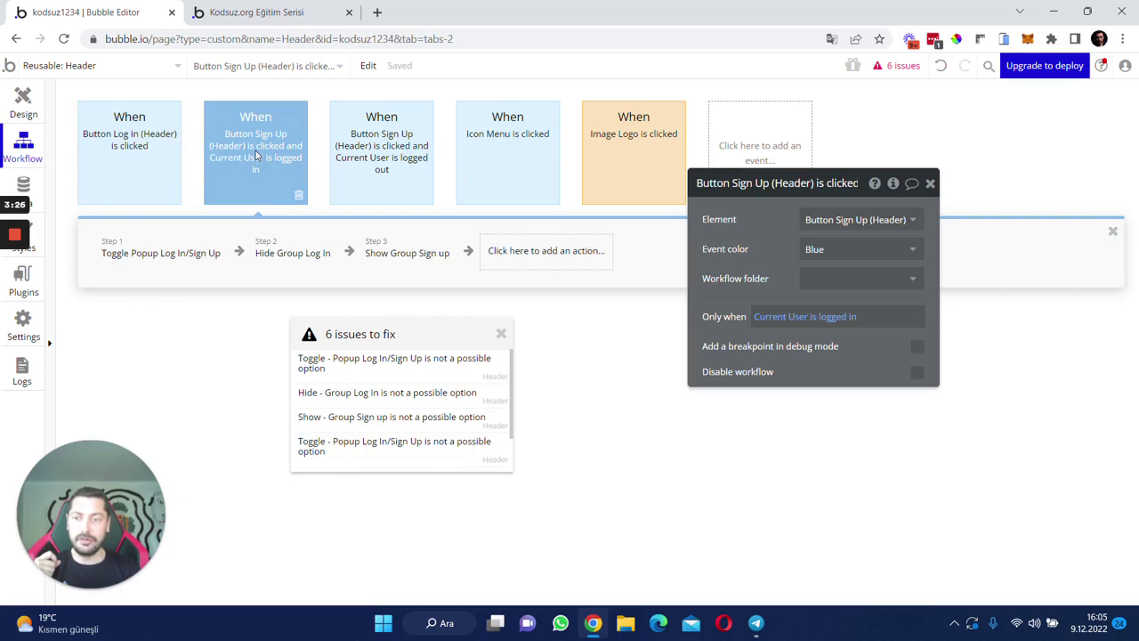
pyautogui.click(140, 253)
pyautogui.click(207, 265)
pyautogui.click(140, 258)
pyautogui.click(165, 264)
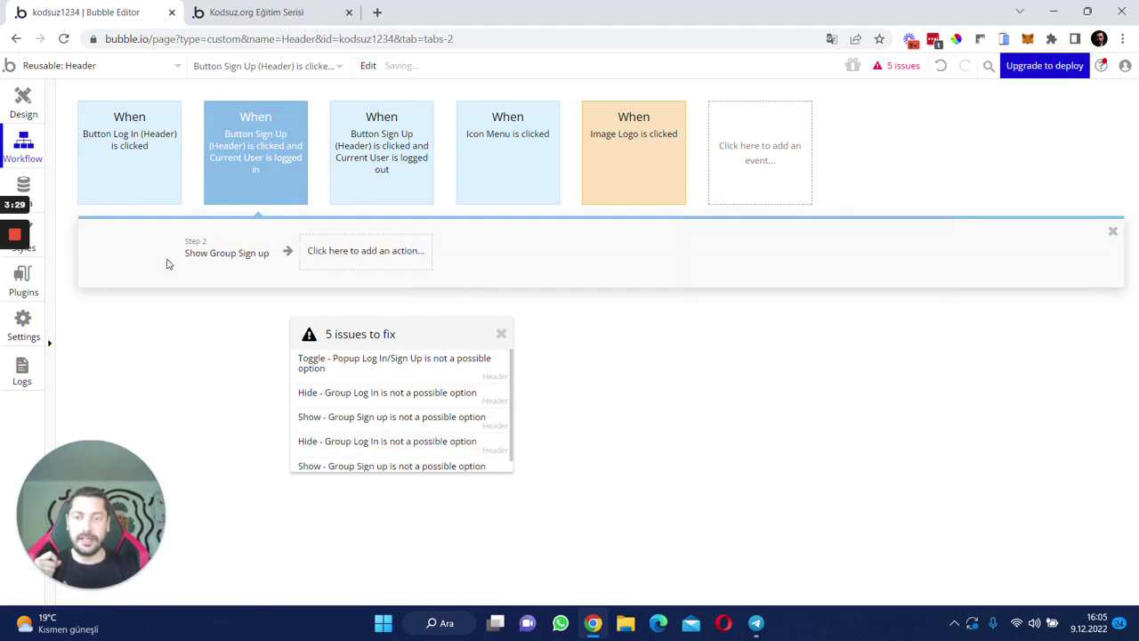
pyautogui.click(169, 263)
pyautogui.click(174, 266)
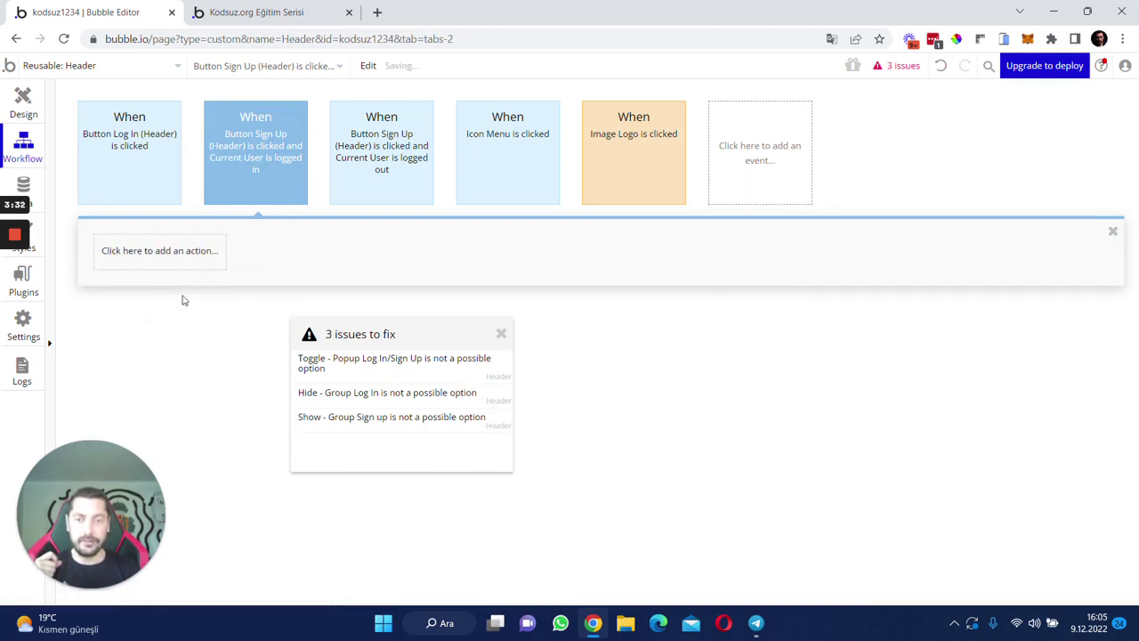
# - Clear the same three steps from the logged-out Sign Up workflow and dismiss the empty issues list
pyautogui.click(384, 147)
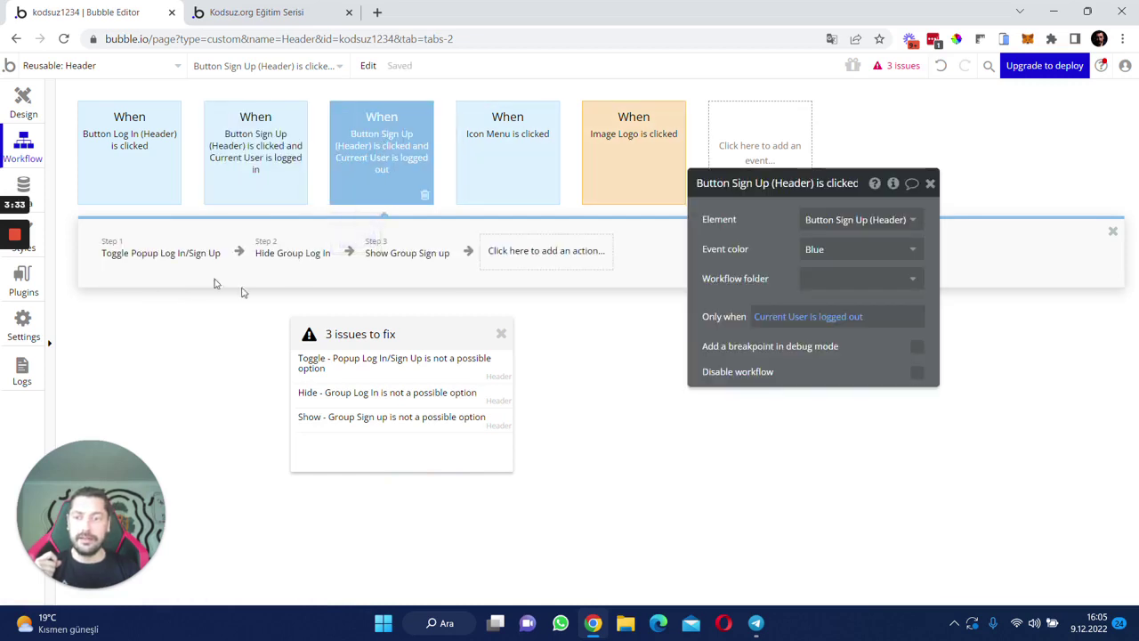
pyautogui.click(178, 253)
pyautogui.click(211, 266)
pyautogui.click(160, 264)
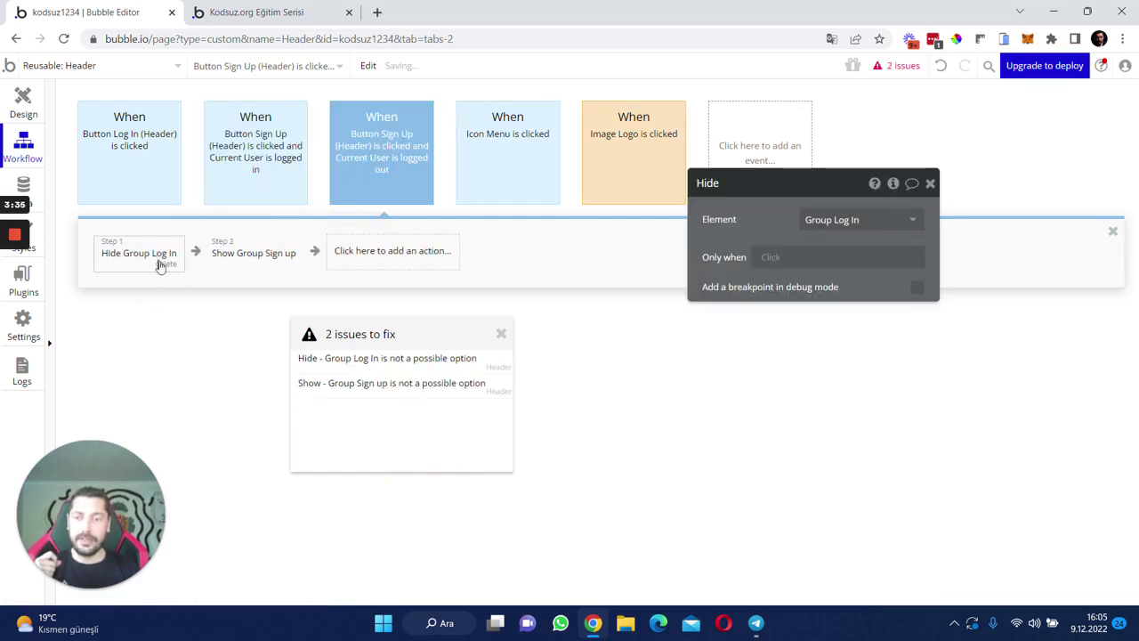
pyautogui.click(167, 265)
pyautogui.click(142, 259)
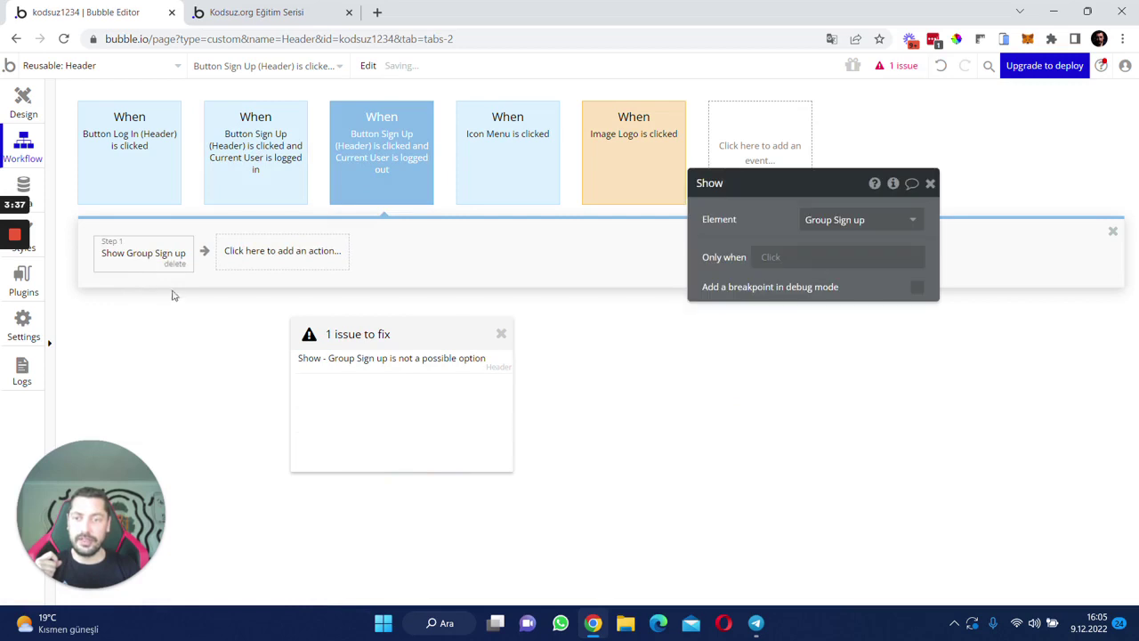
pyautogui.click(168, 265)
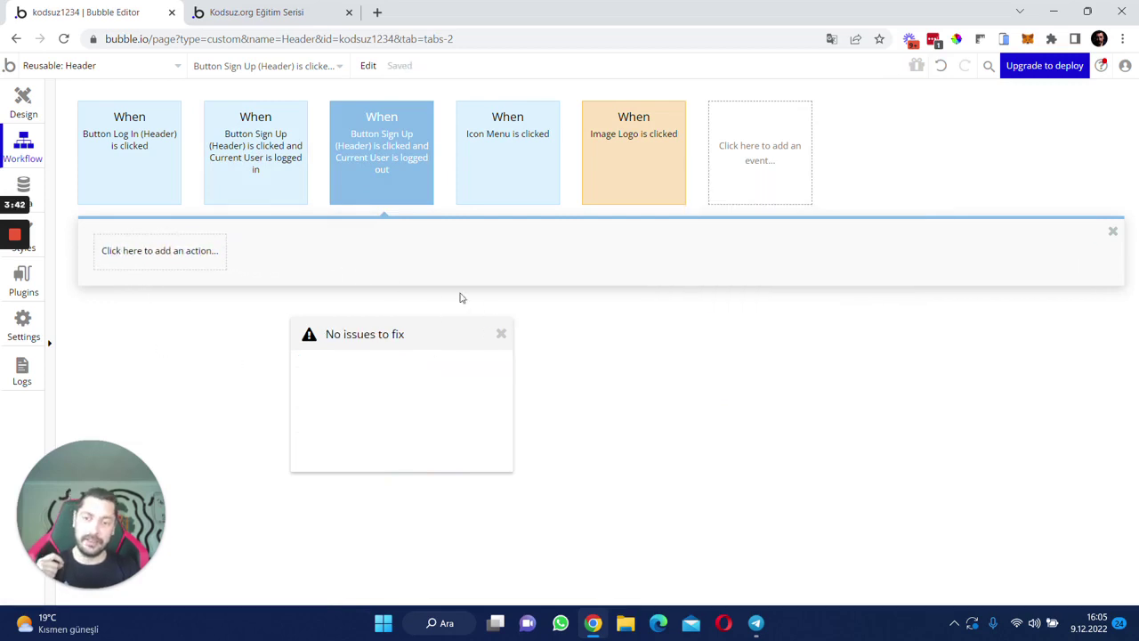
pyautogui.click(502, 337)
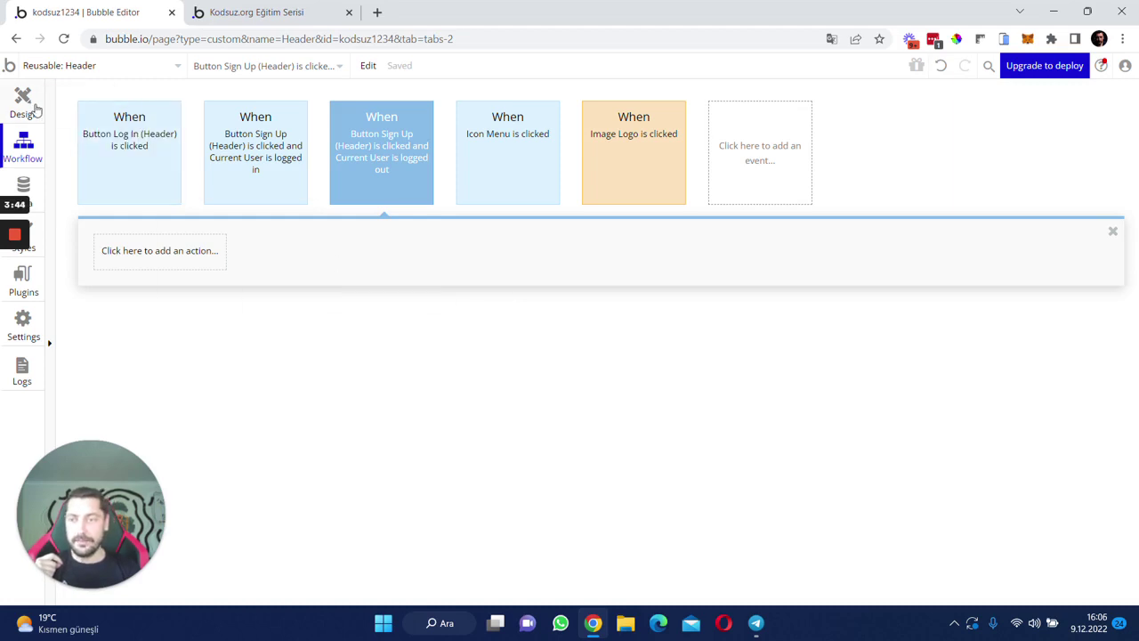
# - Switch to the Design tab and open the index page
pyautogui.click(34, 109)
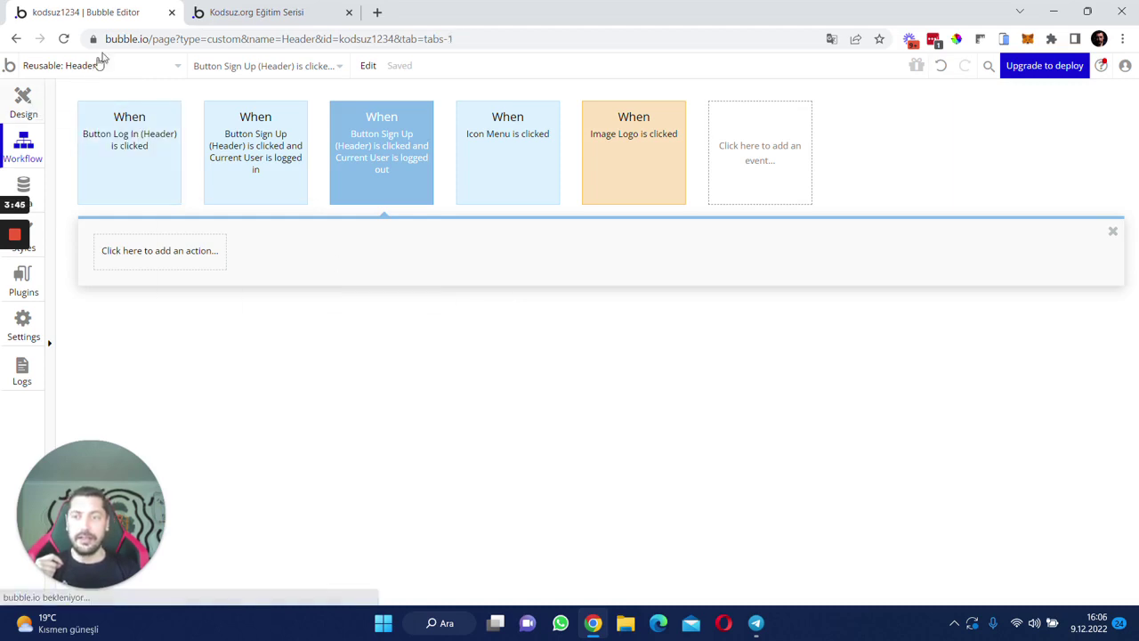
pyautogui.click(111, 68)
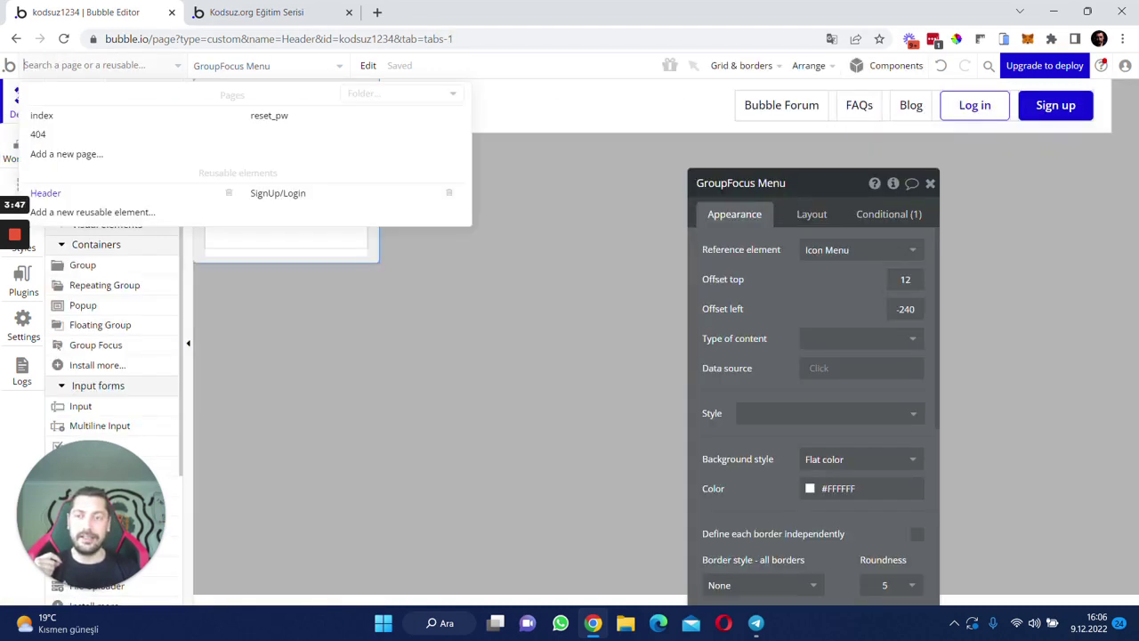
pyautogui.click(85, 122)
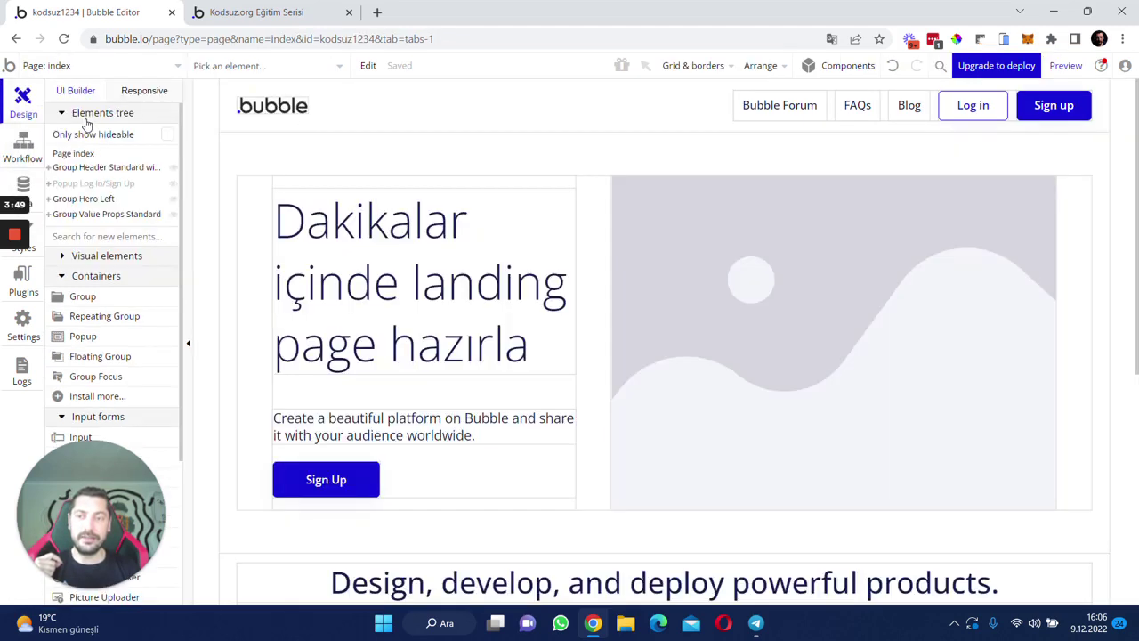
# - Select the parent Group Header Standard via Select first parent and delete it
pyautogui.click(303, 106)
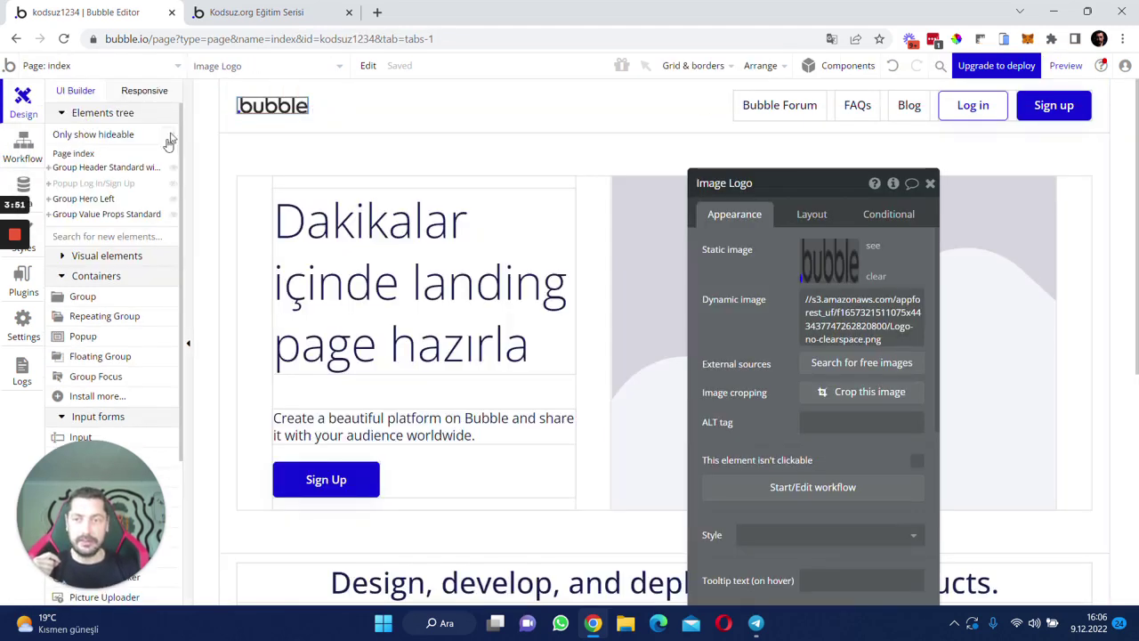
pyautogui.click(101, 169)
pyautogui.click(368, 67)
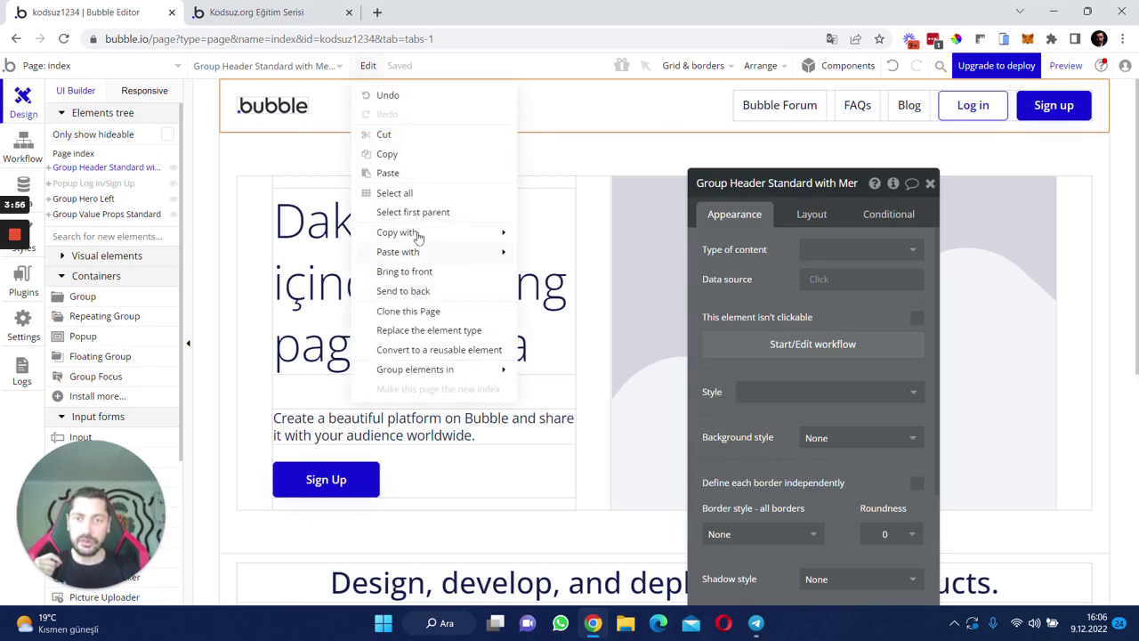
pyautogui.click(224, 111)
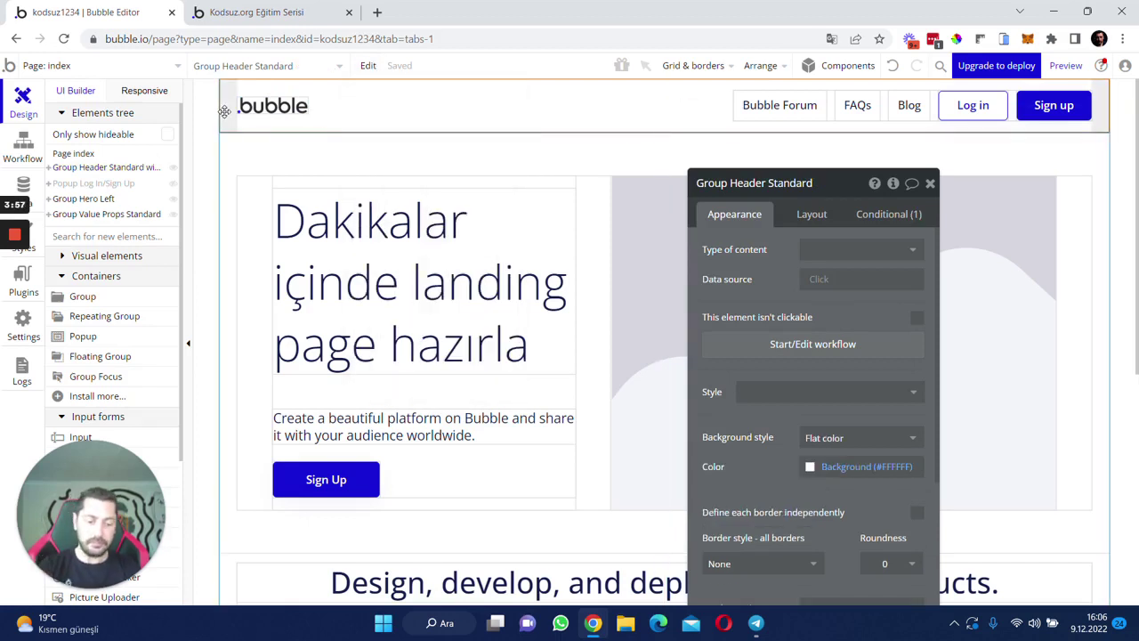
pyautogui.press('Delete')
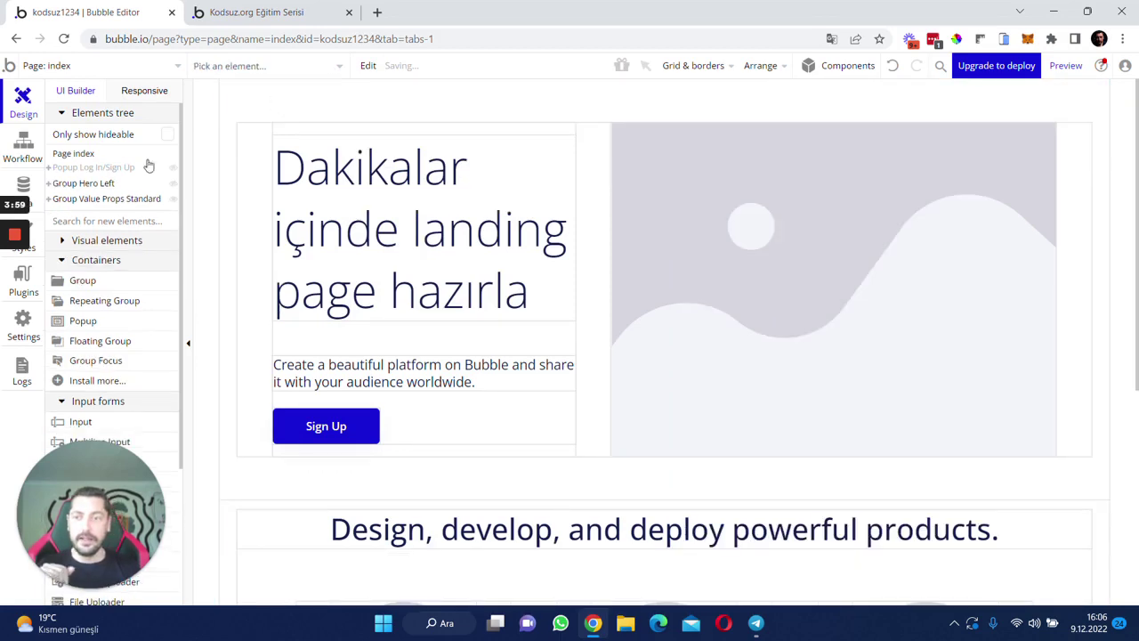
# - Place the Header reusable element at the top of the index page as Header A
pyautogui.scroll(-3, 109, 356)
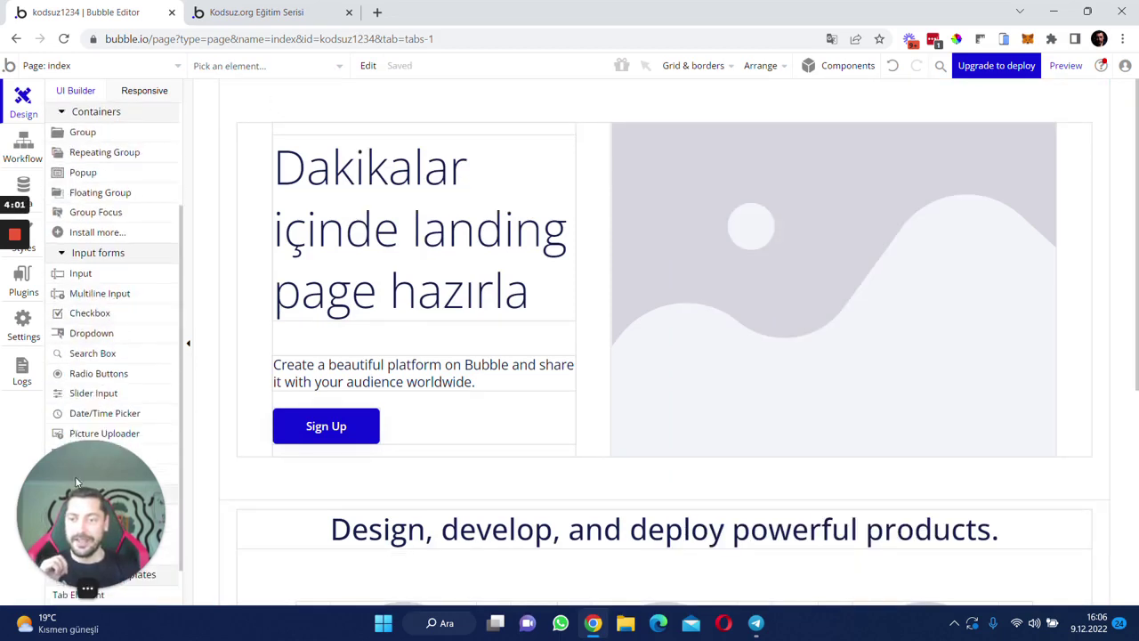
pyautogui.moveTo(76, 487); pyautogui.dragTo(1007, 478)
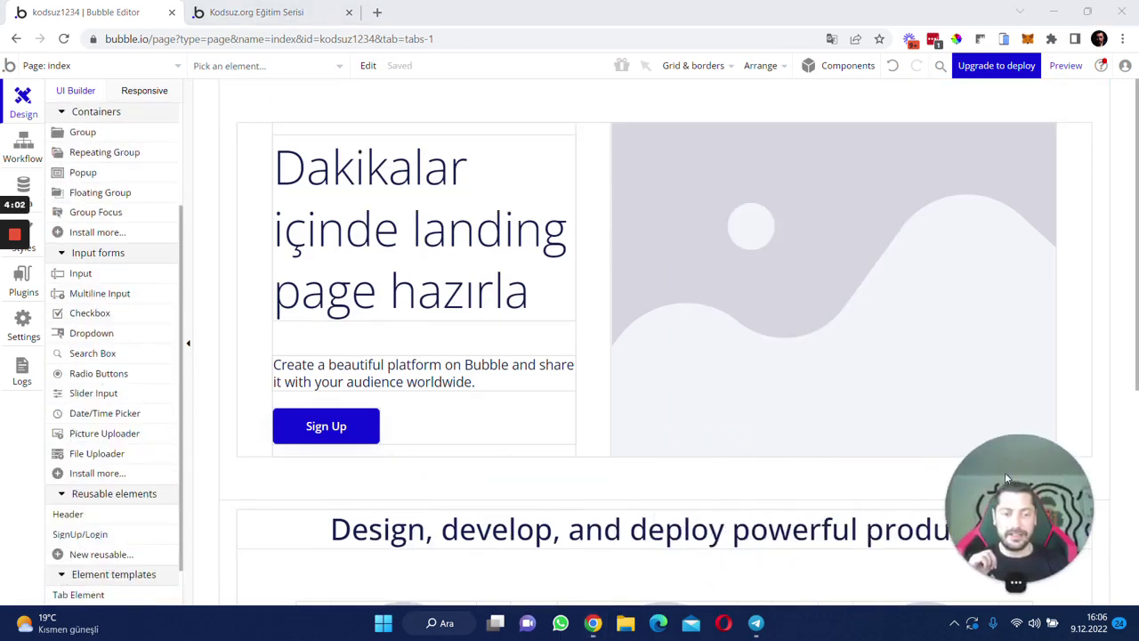
pyautogui.click(69, 514)
pyautogui.click(316, 88)
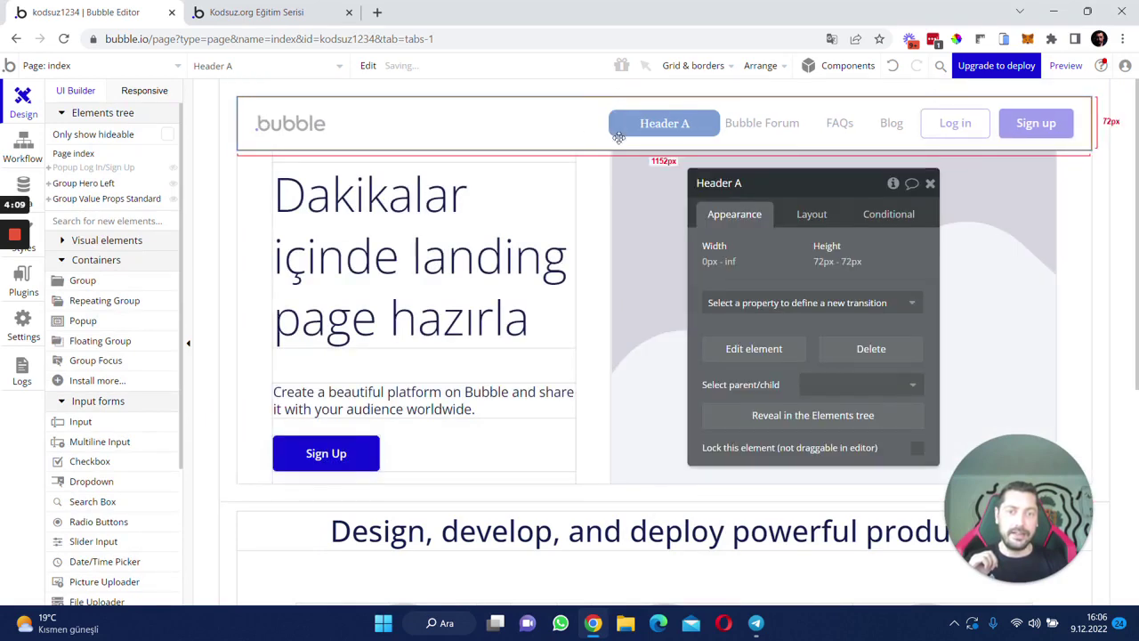
pyautogui.moveTo(775, 247); pyautogui.dragTo(717, 249)
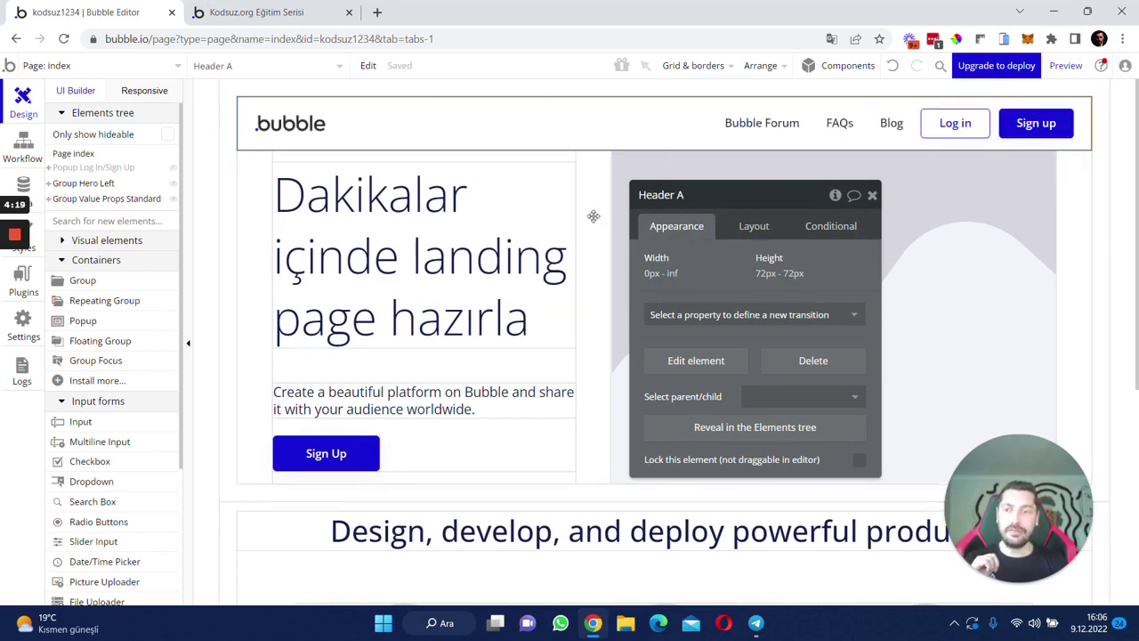
# - Open the SignUp/Login reusable element from the pages list
pyautogui.click(89, 169)
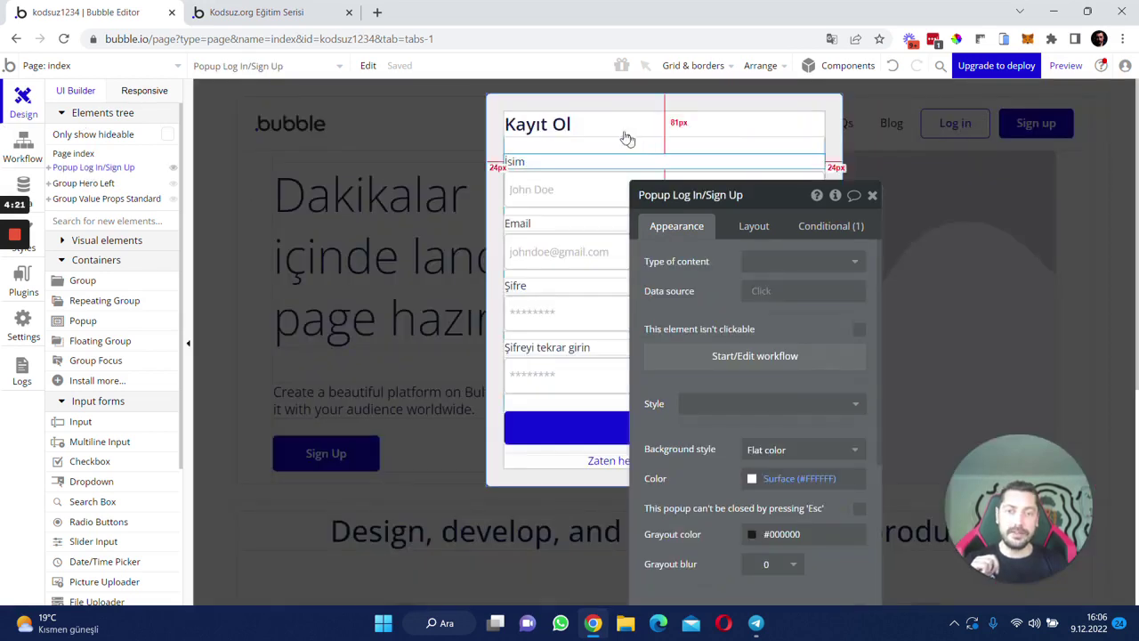
pyautogui.click(105, 71)
pyautogui.click(105, 65)
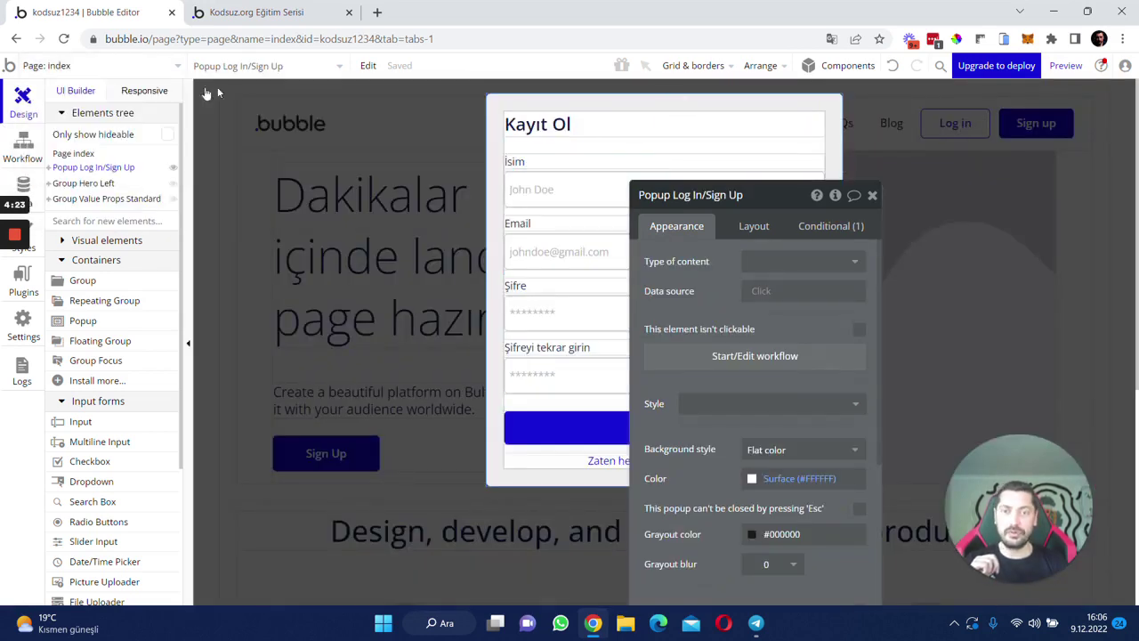
pyautogui.click(105, 65)
pyautogui.click(264, 195)
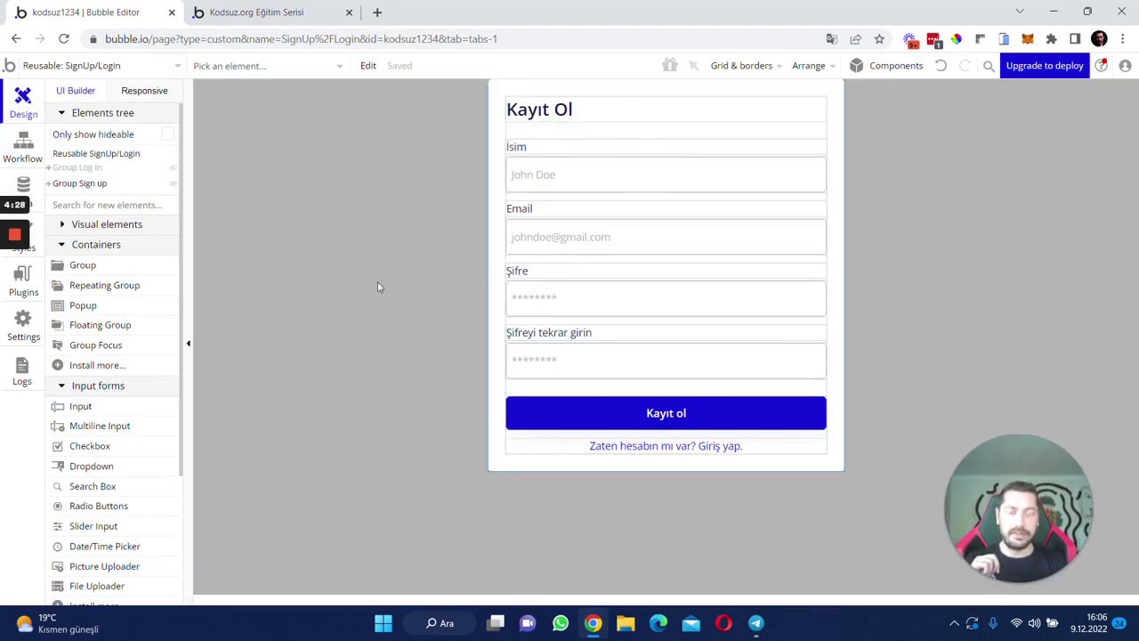
# - Review the SignUp/Login Button Log In, Button Sign Up and Yeni bir hesap yarat workflows
pyautogui.click(23, 160)
pyautogui.click(101, 148)
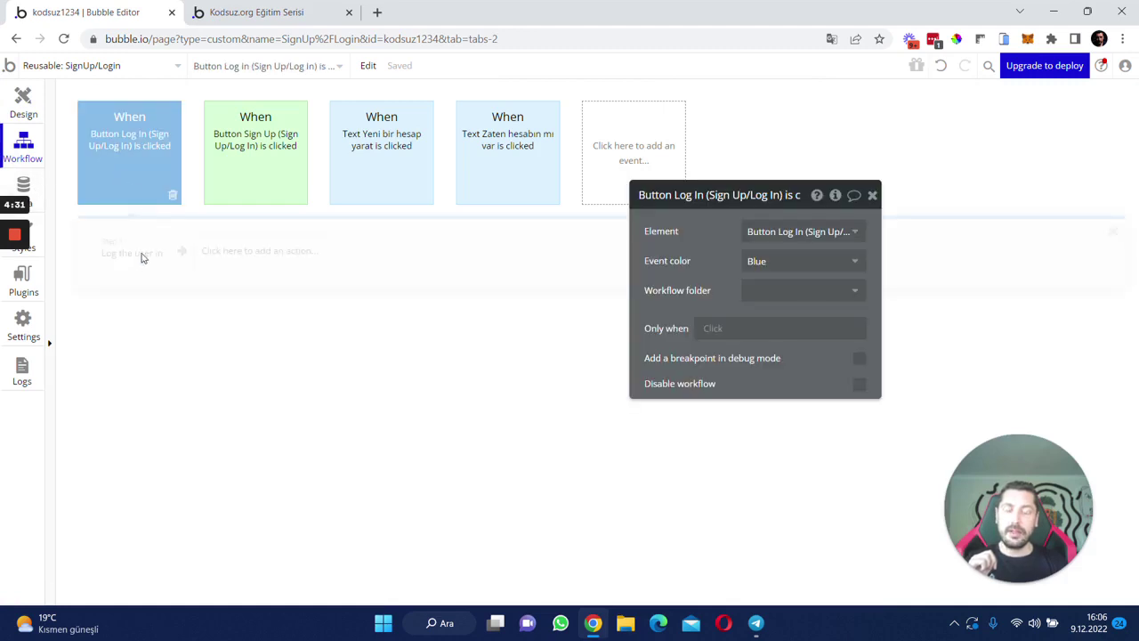
pyautogui.click(261, 145)
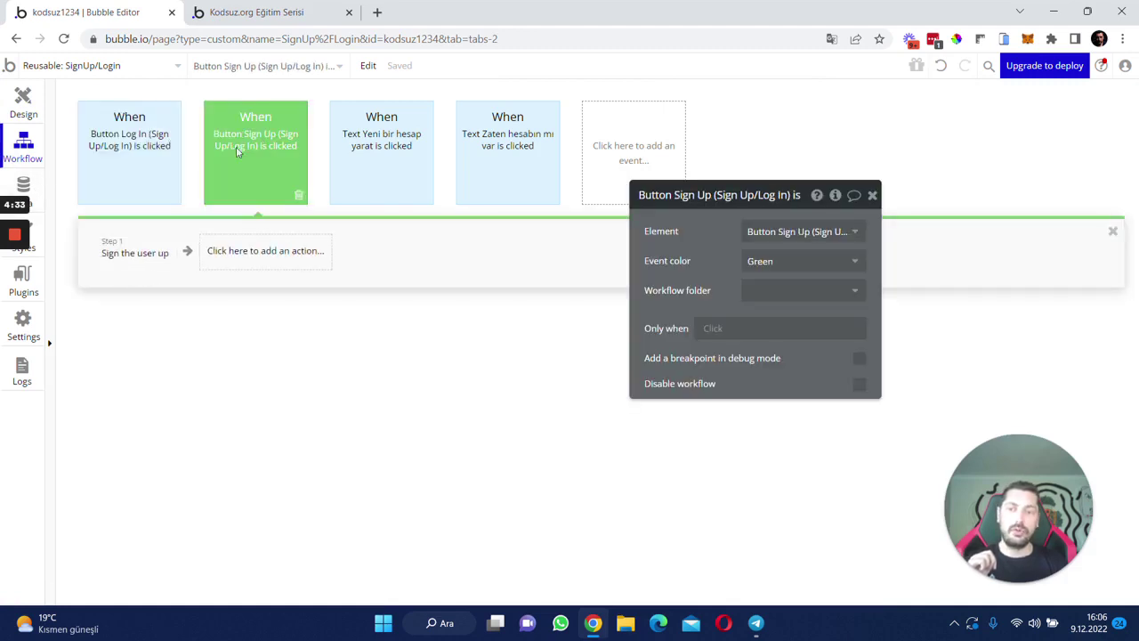
pyautogui.click(355, 154)
pyautogui.click(115, 252)
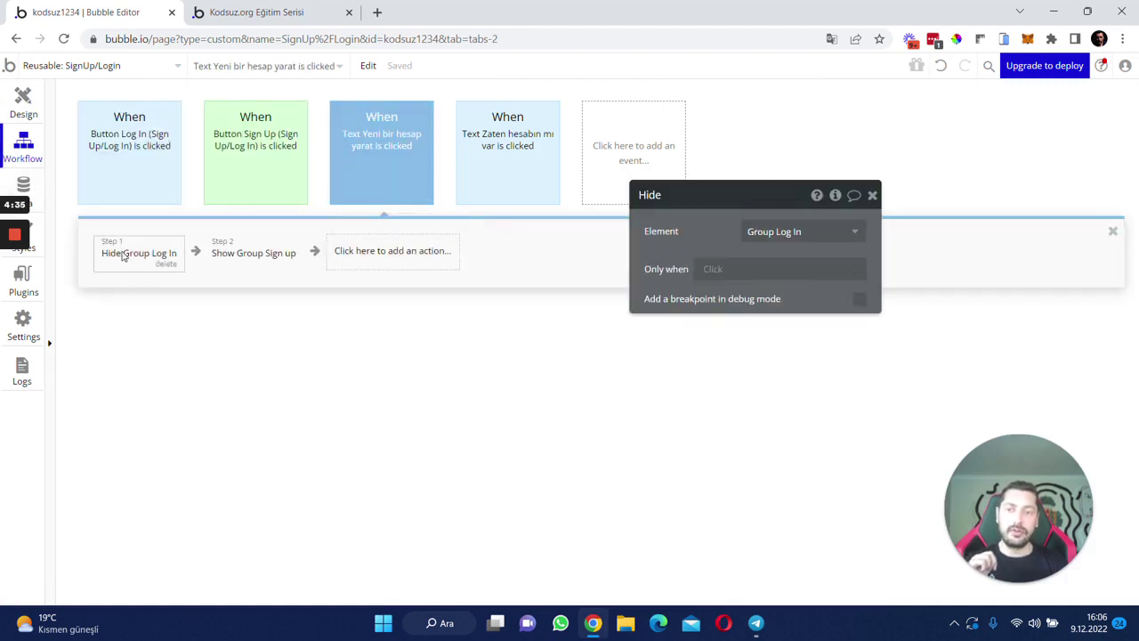
pyautogui.click(250, 263)
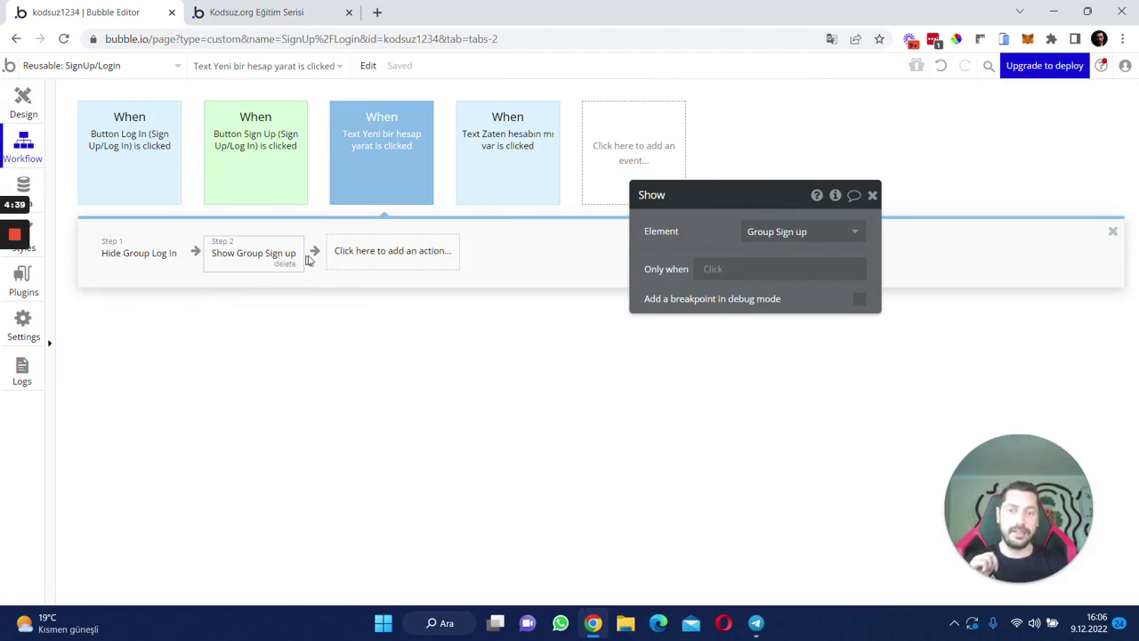
# - Back on the index page, delete the Popup Log In/Sign Up element, confirming with Tamam
pyautogui.click(22, 107)
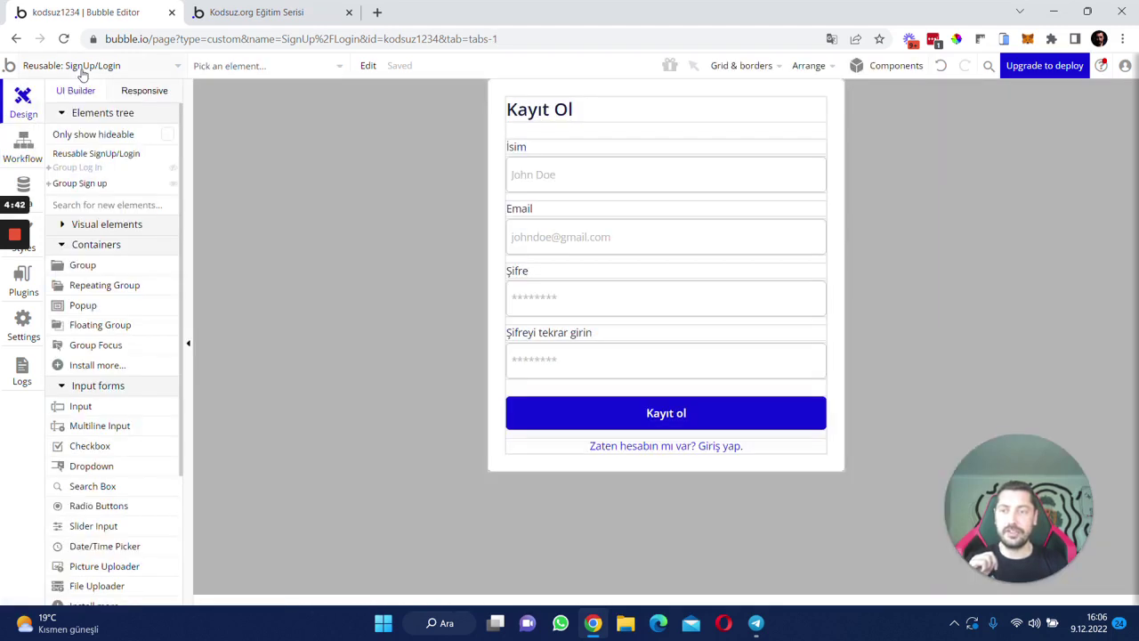
pyautogui.click(91, 68)
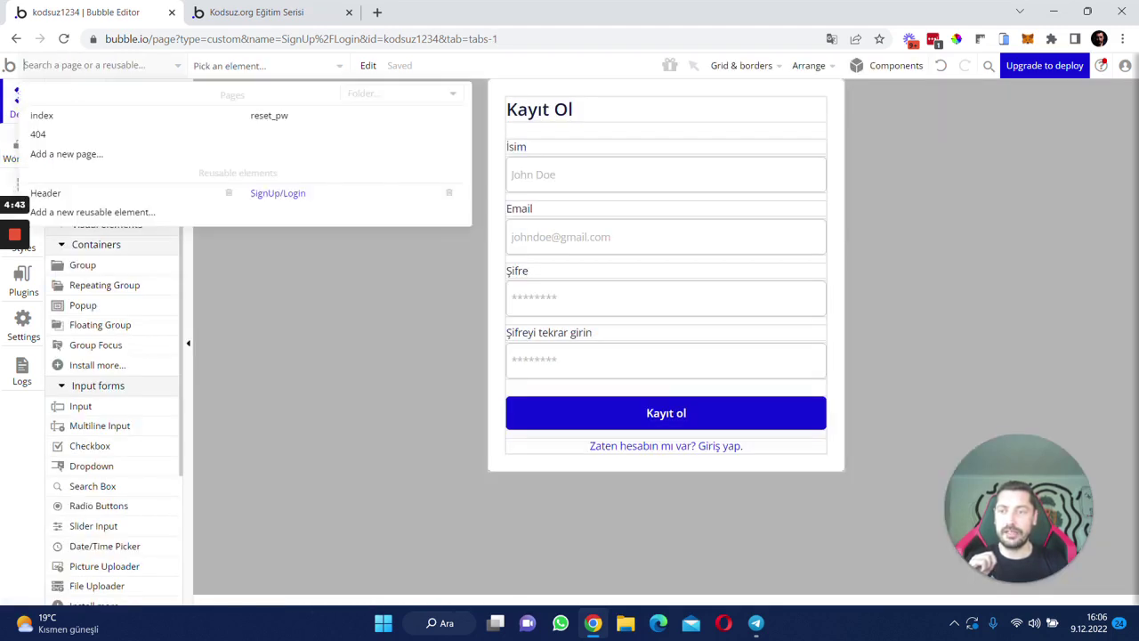
pyautogui.click(52, 120)
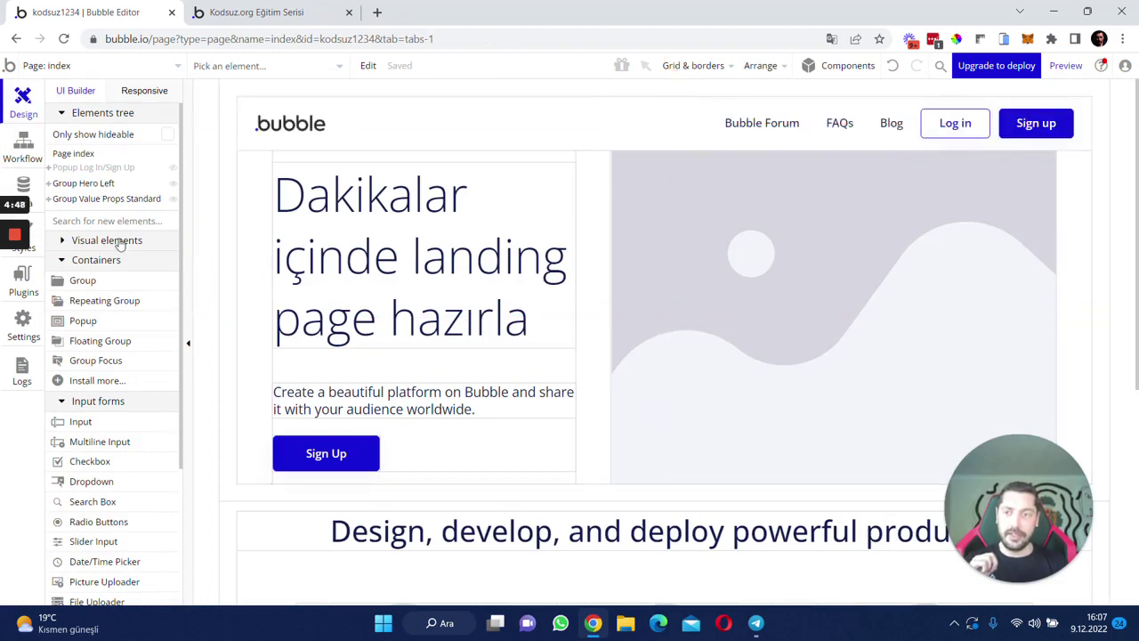
pyautogui.click(93, 167)
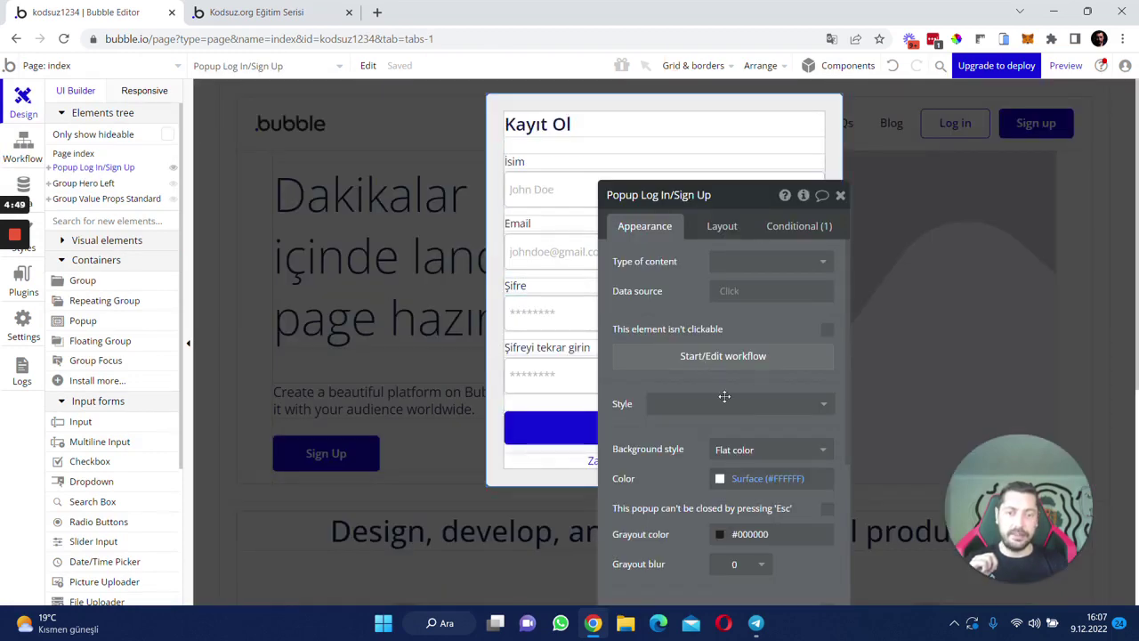
pyautogui.moveTo(670, 443); pyautogui.dragTo(737, 365)
pyautogui.scroll(-5, 801, 445)
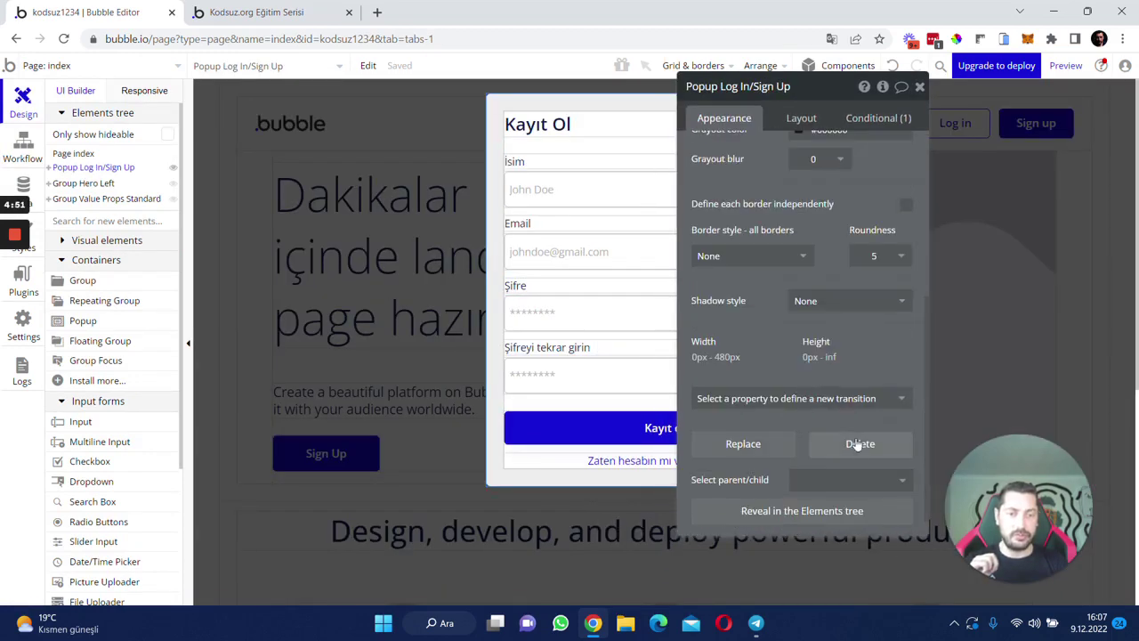
pyautogui.click(860, 443)
pyautogui.click(644, 126)
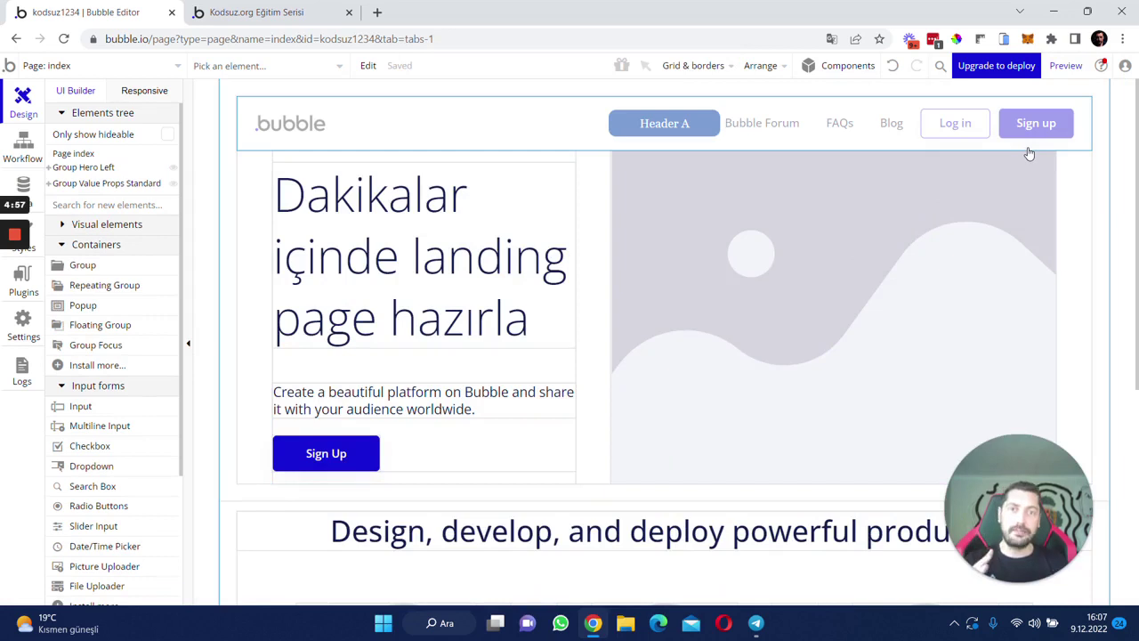
pyautogui.click(102, 71)
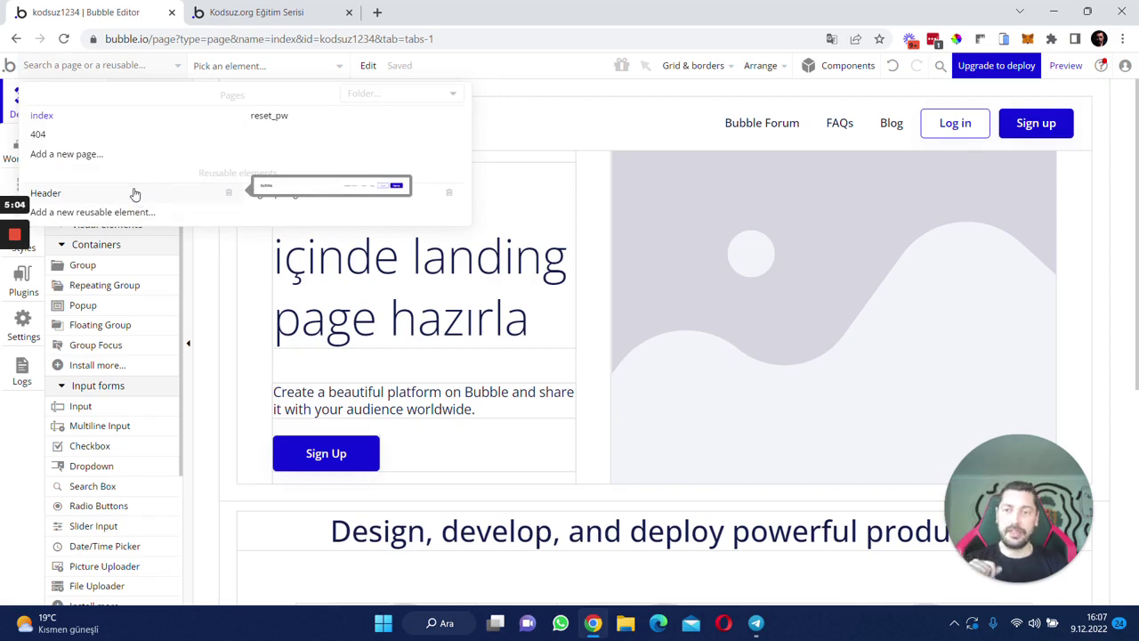
# - Drop a SignUp/Login popup into the Header reusable and start the Log In button's workflow
pyautogui.click(139, 195)
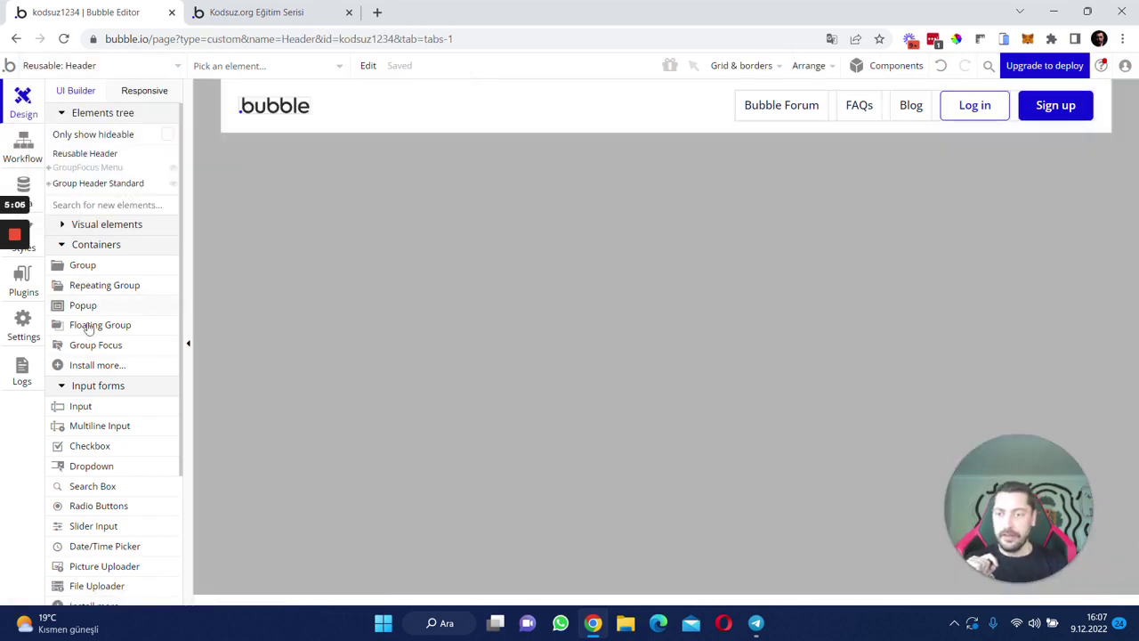
pyautogui.write('sign')
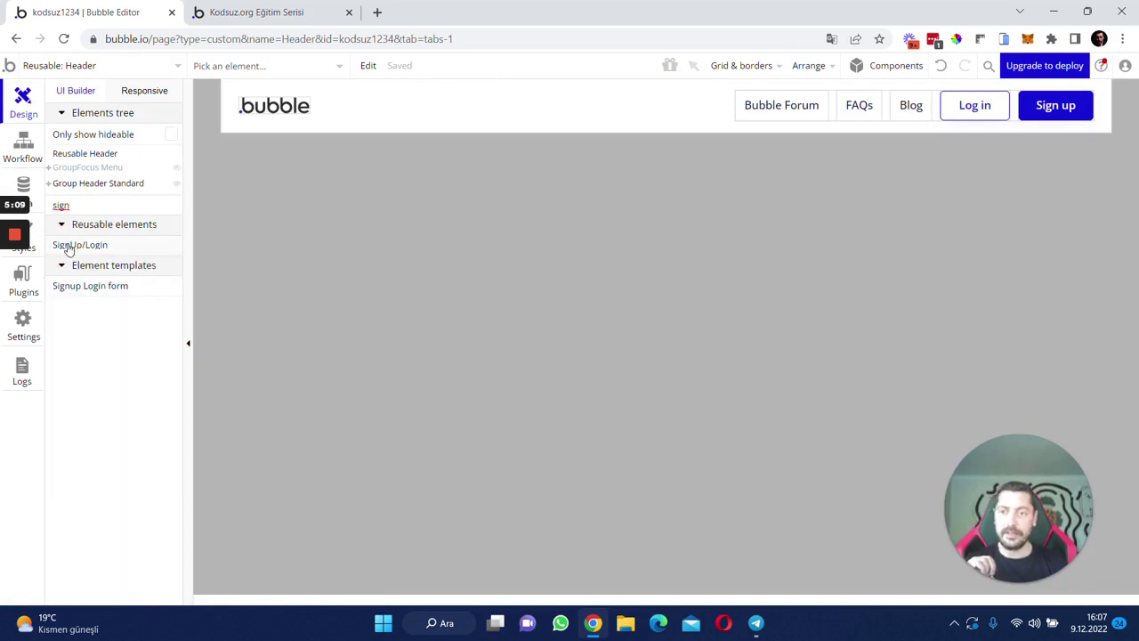
pyautogui.moveTo(64, 245); pyautogui.dragTo(424, 299)
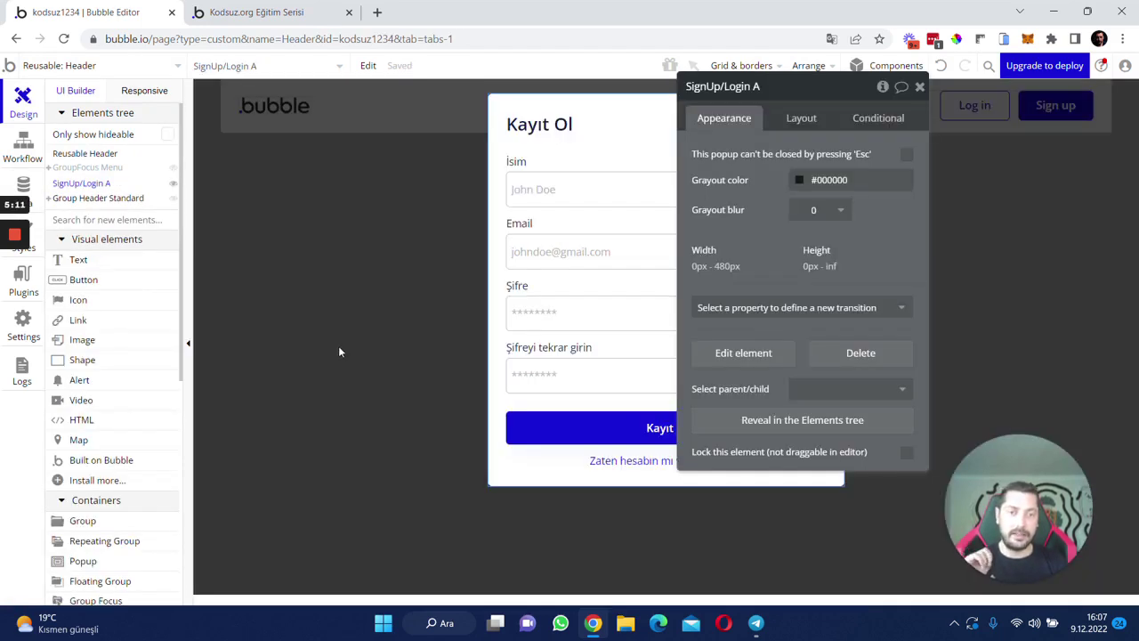
pyautogui.click(361, 311)
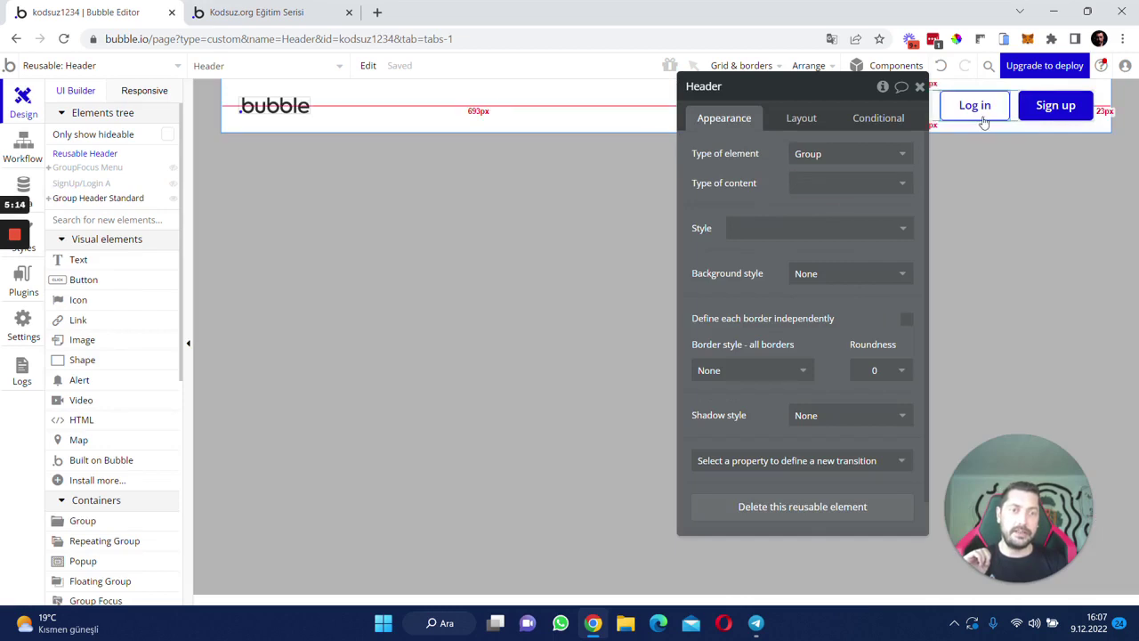
pyautogui.click(975, 105)
pyautogui.click(778, 232)
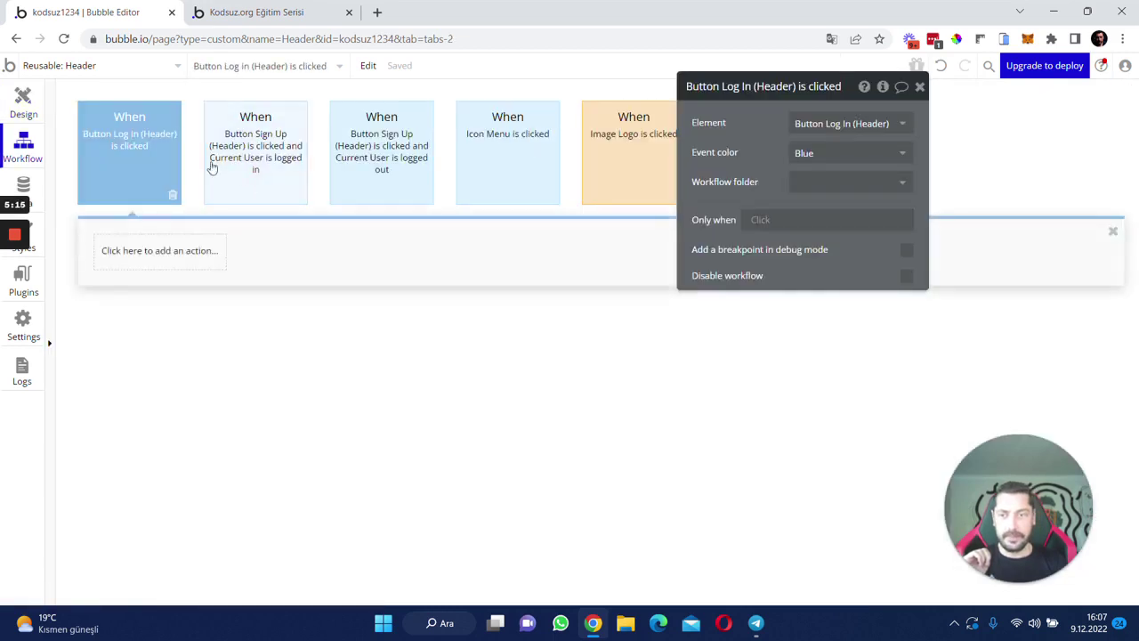
# - Add a Show SignUp/Login A element action to the Log In click workflow
pyautogui.click(147, 258)
pyautogui.moveTo(168, 453)
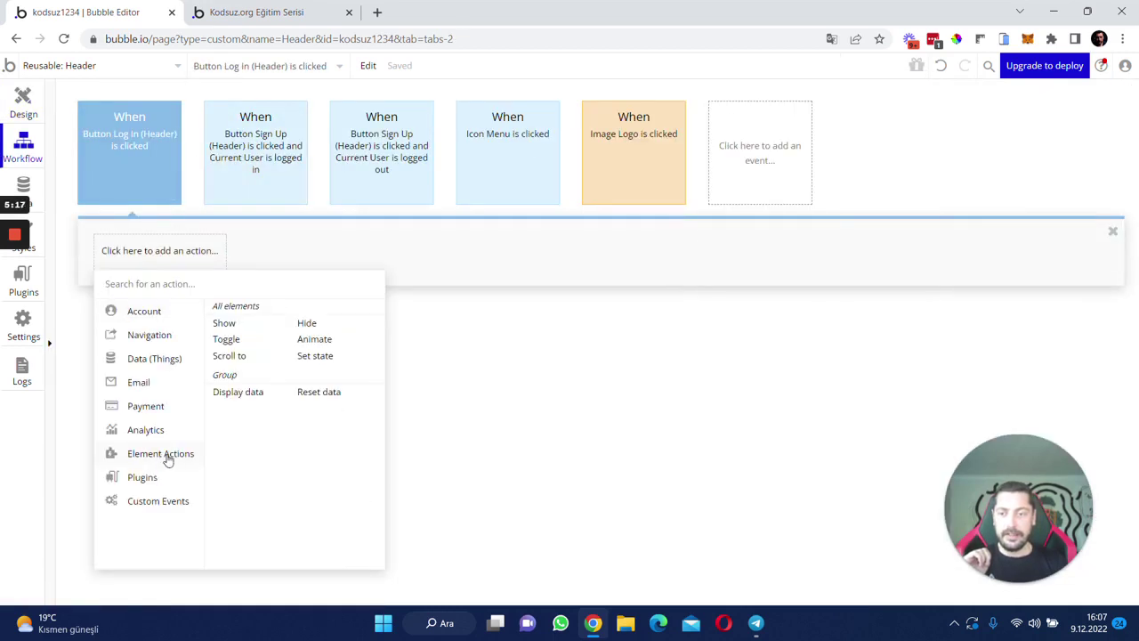
pyautogui.click(223, 324)
pyautogui.click(841, 122)
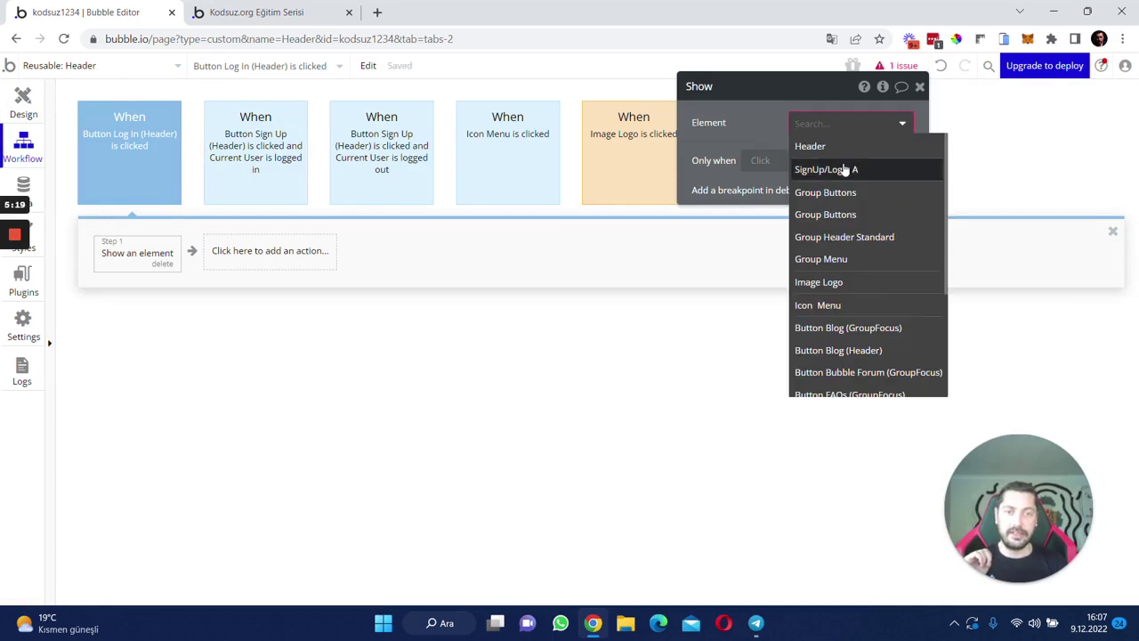
pyautogui.click(844, 169)
# - Copy the Show SignUp/Login A step into the logged-in Sign Up event and reload the preview
pyautogui.rightClick(125, 258)
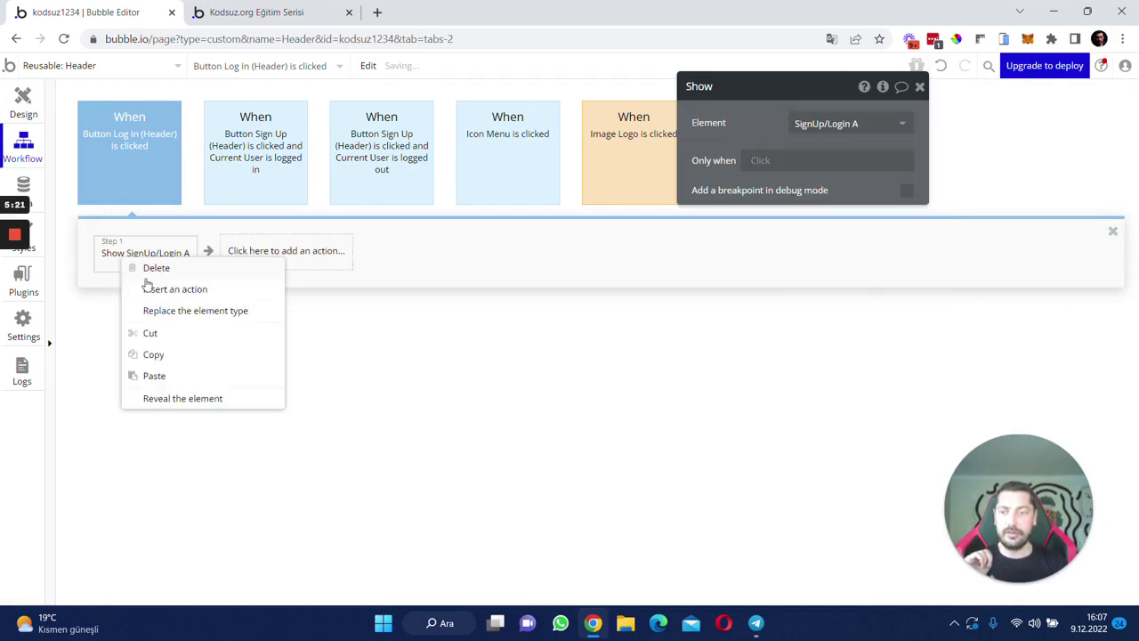
pyautogui.click(153, 356)
pyautogui.click(273, 171)
pyautogui.rightClick(170, 242)
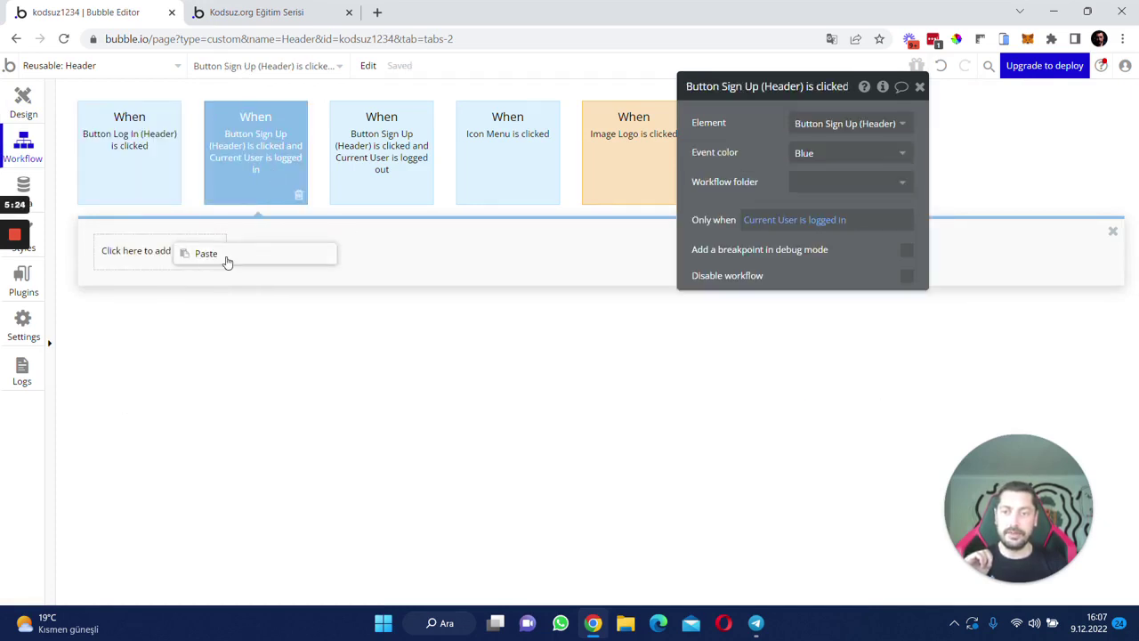
pyautogui.click(223, 257)
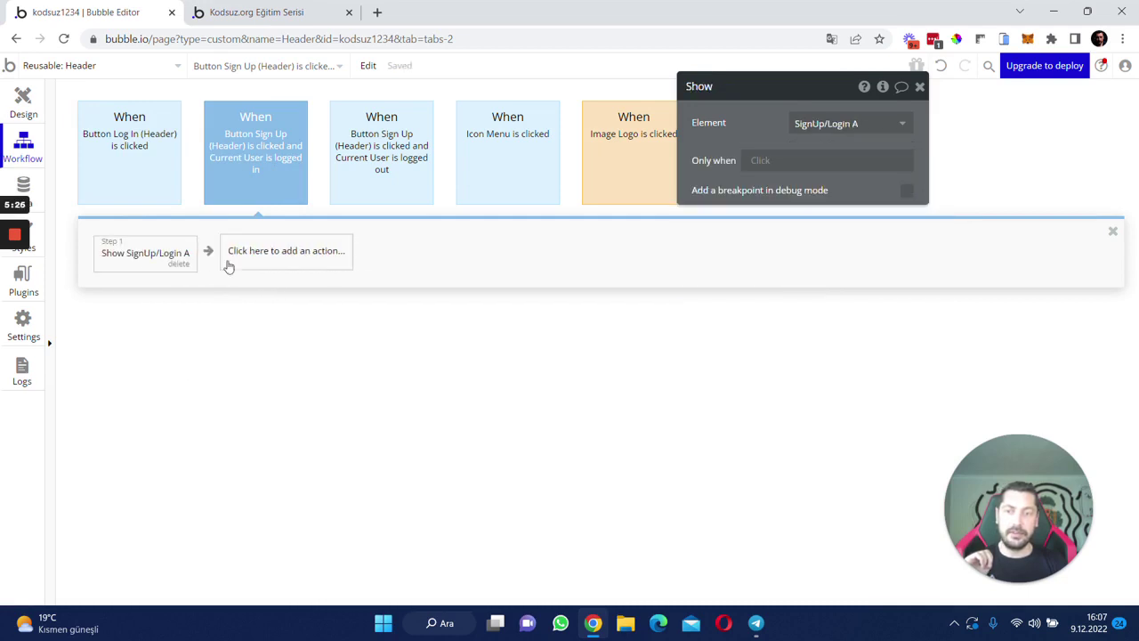
pyautogui.click(267, 12)
pyautogui.press('F5')
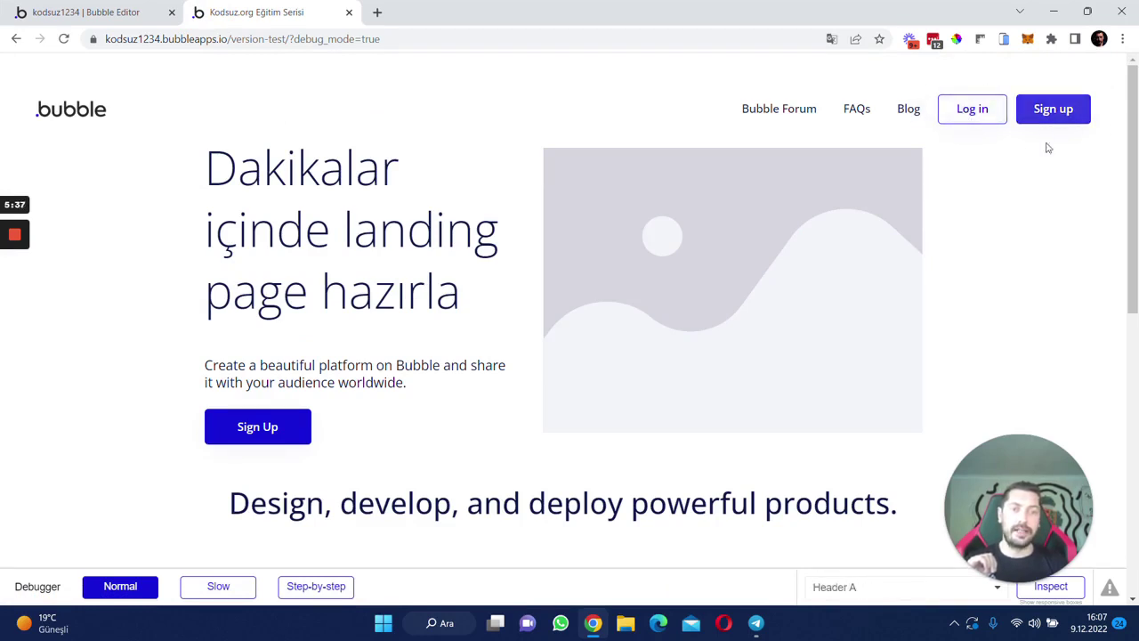
# - Verify in the preview that Log in opens the Kayıt Ol popup, then return to the editor
pyautogui.click(954, 116)
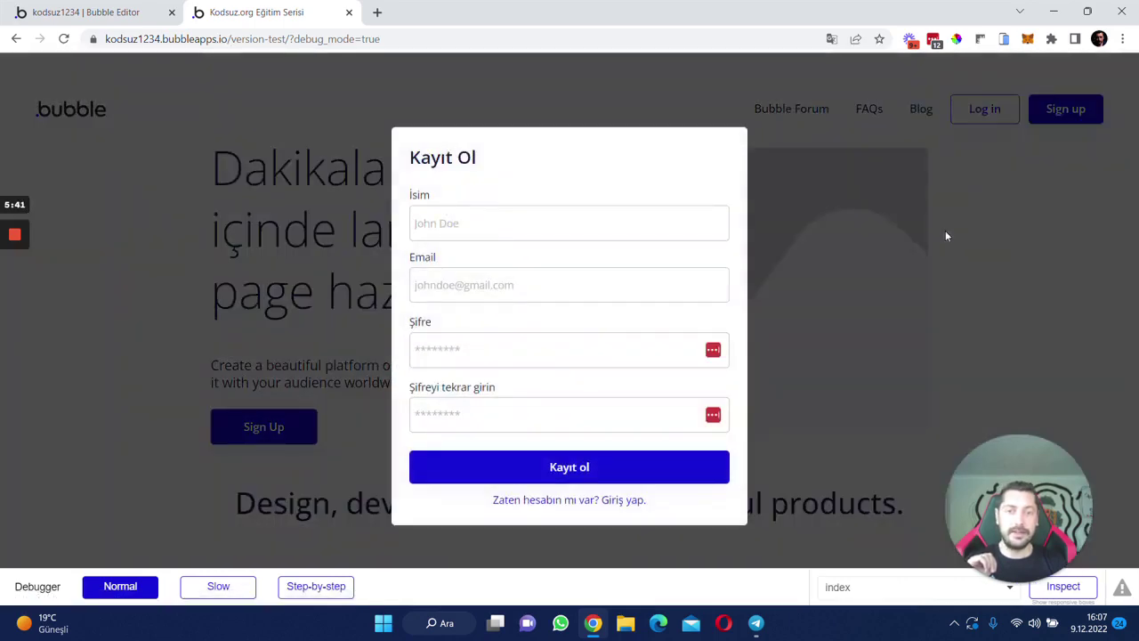
pyautogui.click(947, 236)
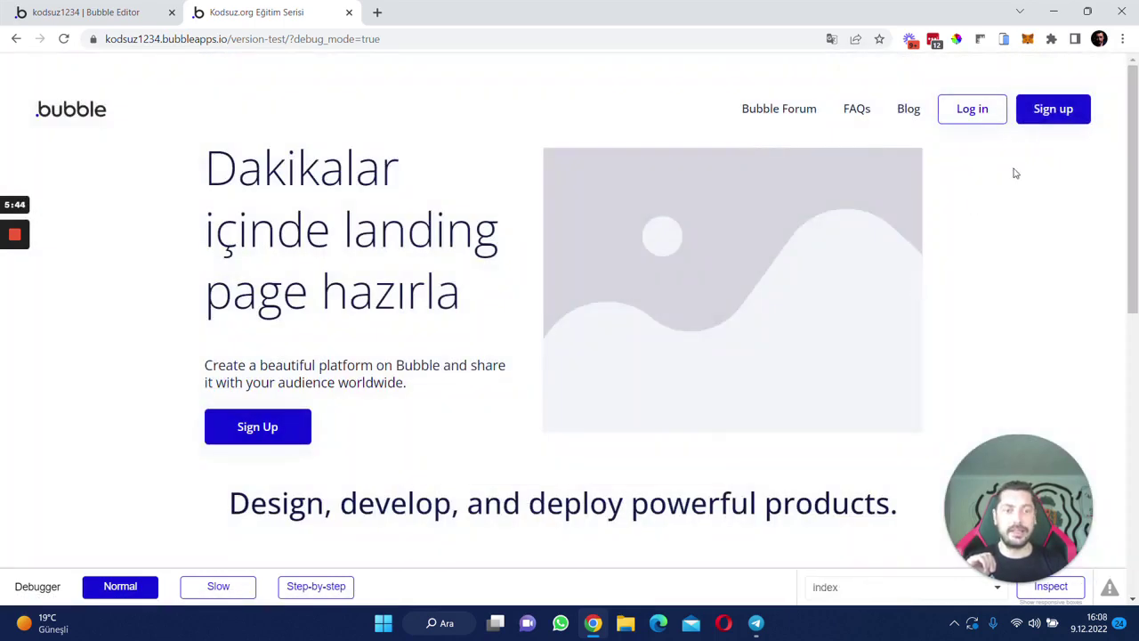
pyautogui.click(50, 8)
pyautogui.moveTo(254, 160); pyautogui.dragTo(118, 247)
pyautogui.rightClick(118, 245)
# - Copy the Show SignUp/Login A step into the logged-out Sign Up click workflow
pyautogui.click(140, 339)
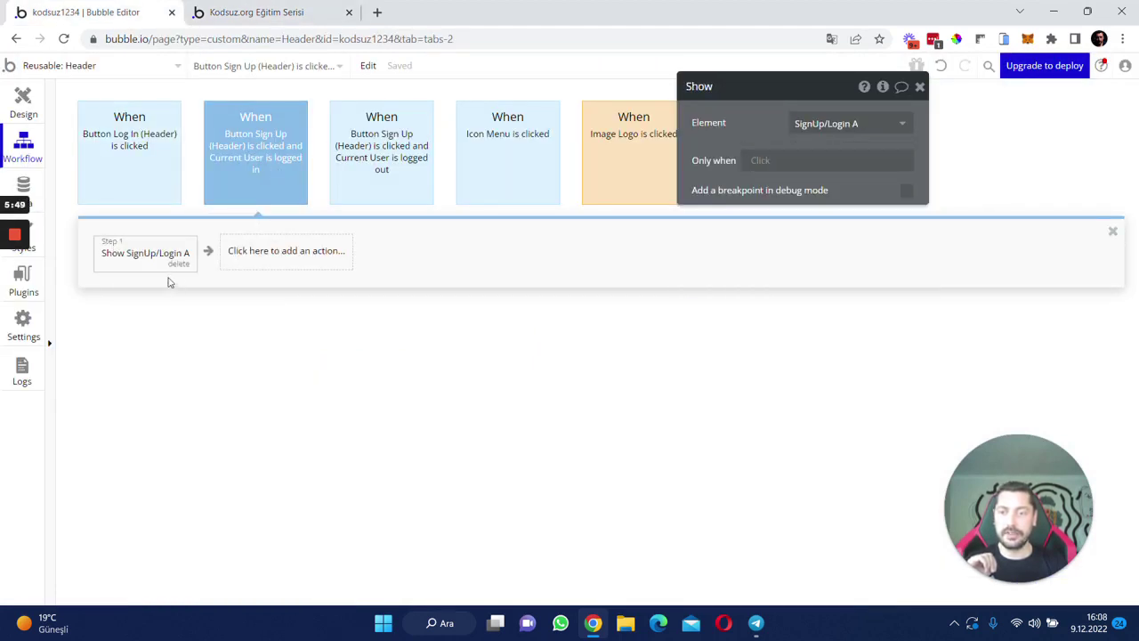
pyautogui.click(178, 264)
pyautogui.click(372, 149)
pyautogui.rightClick(166, 262)
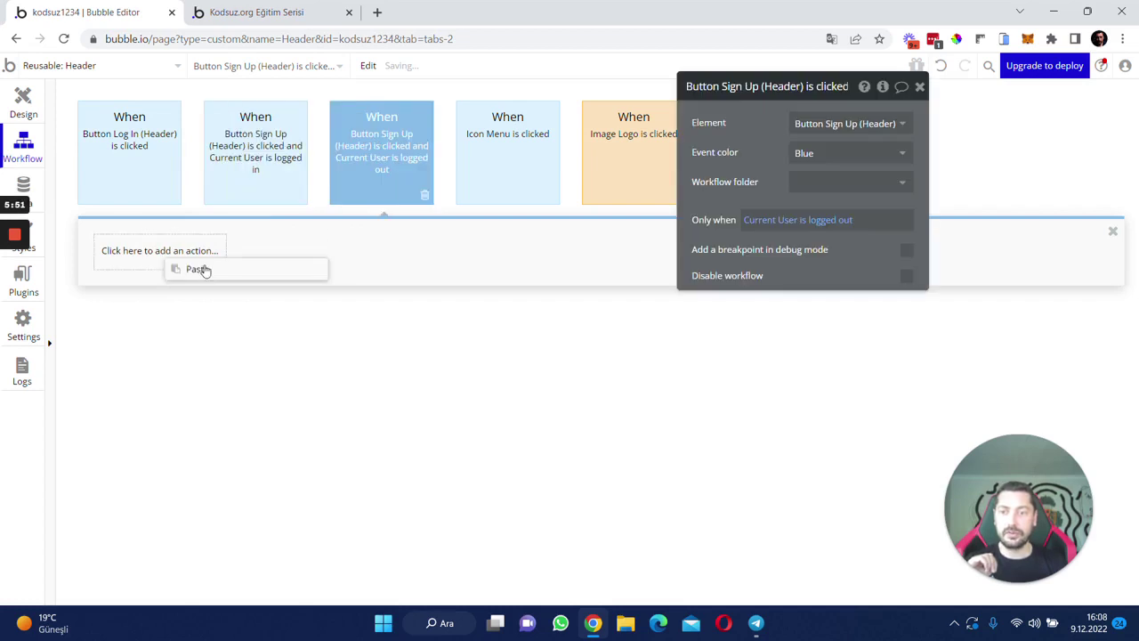
pyautogui.click(182, 267)
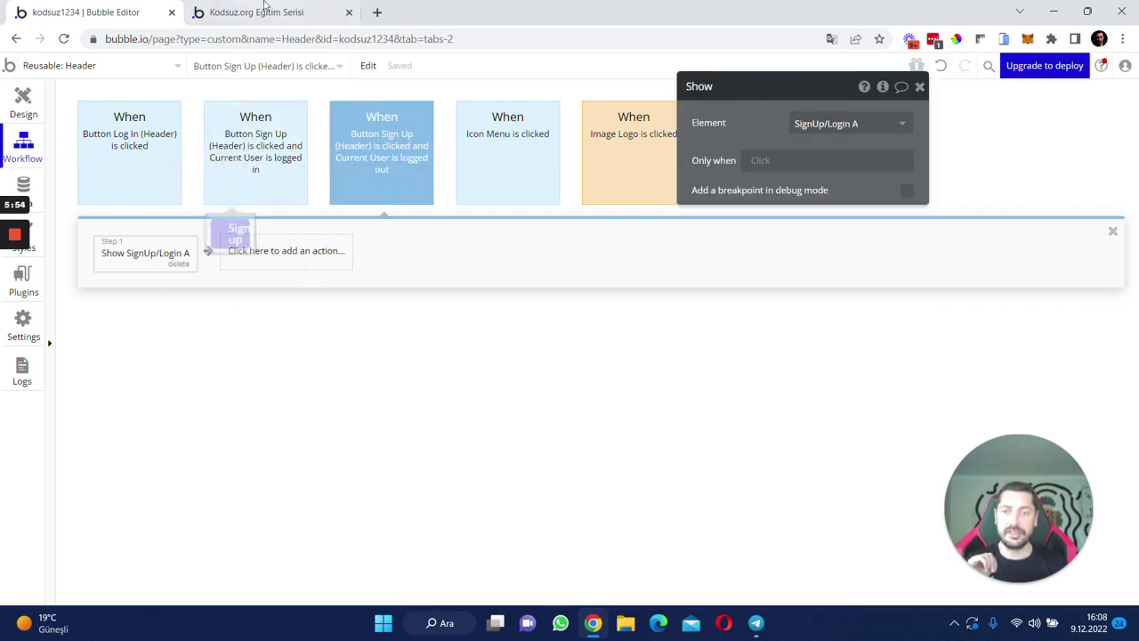
pyautogui.click(260, 12)
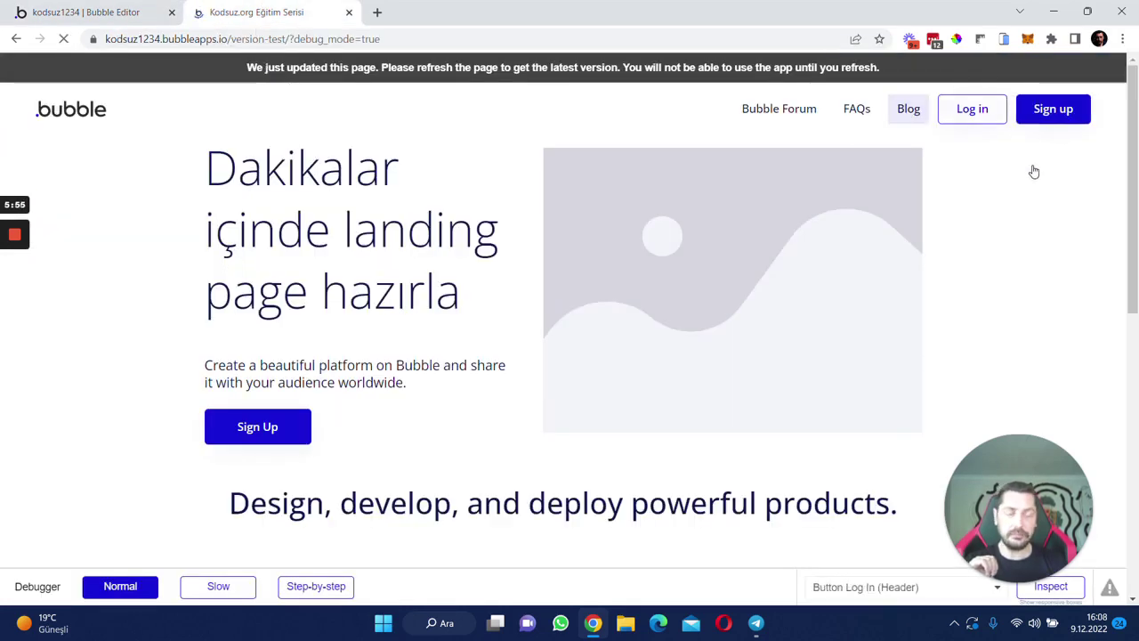
# - Test that Sign up opens the signup popup, close it, and return to the editor's pages list
pyautogui.click(1064, 113)
pyautogui.press('Escape')
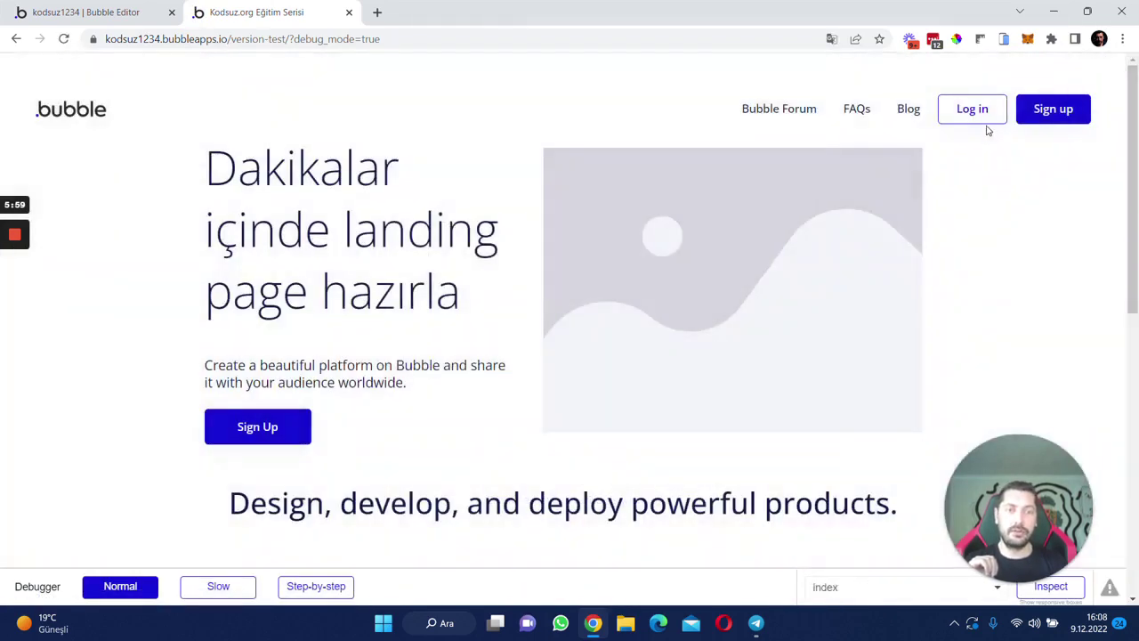
pyautogui.click(984, 115)
pyautogui.click(954, 234)
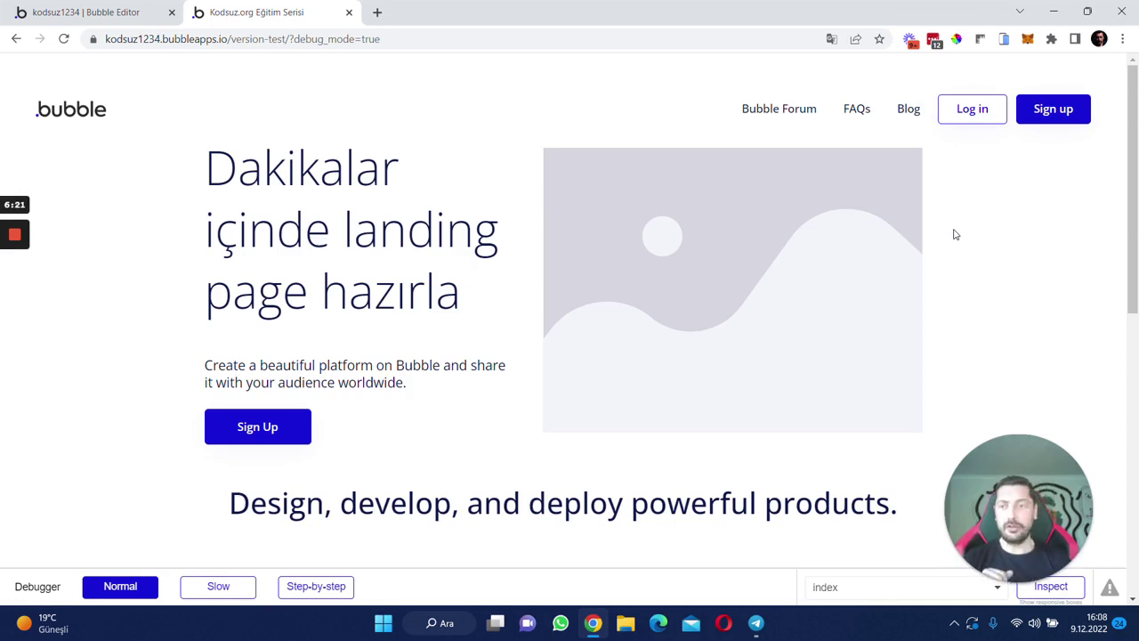
pyautogui.click(719, 185)
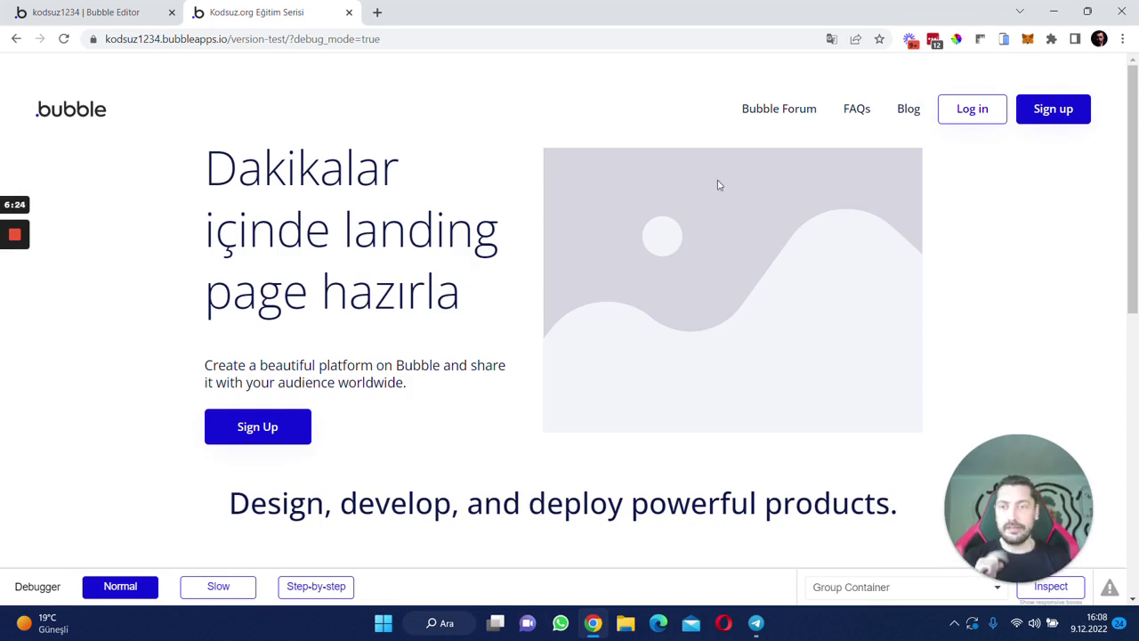
pyautogui.click(85, 11)
pyautogui.click(82, 65)
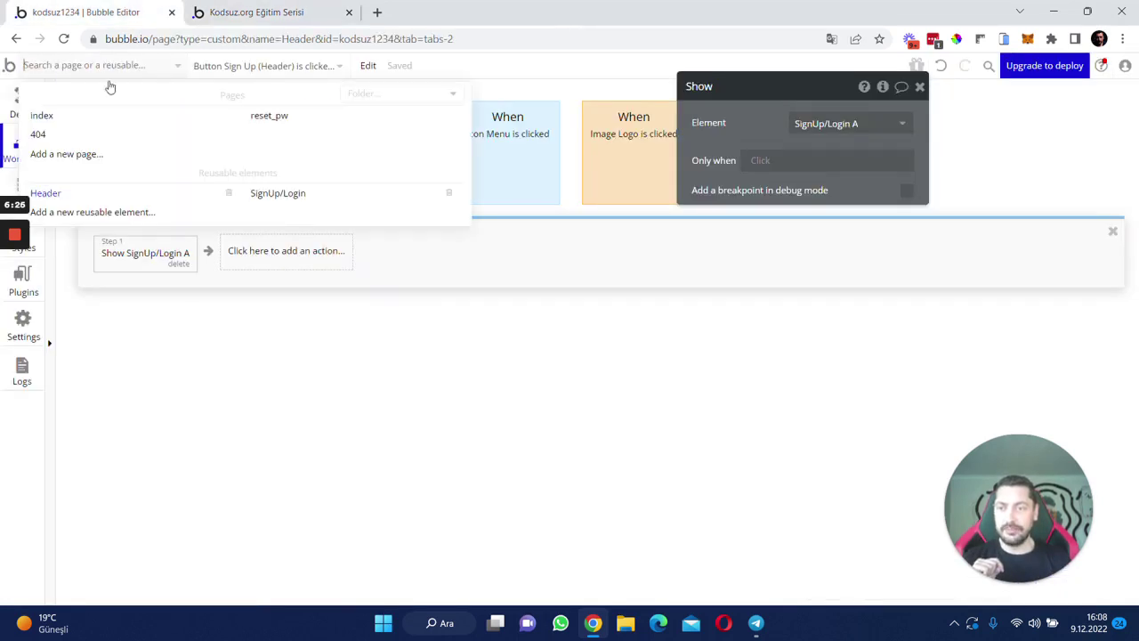
# - Place the Header reusable at the top of the 404 page
pyautogui.click(38, 134)
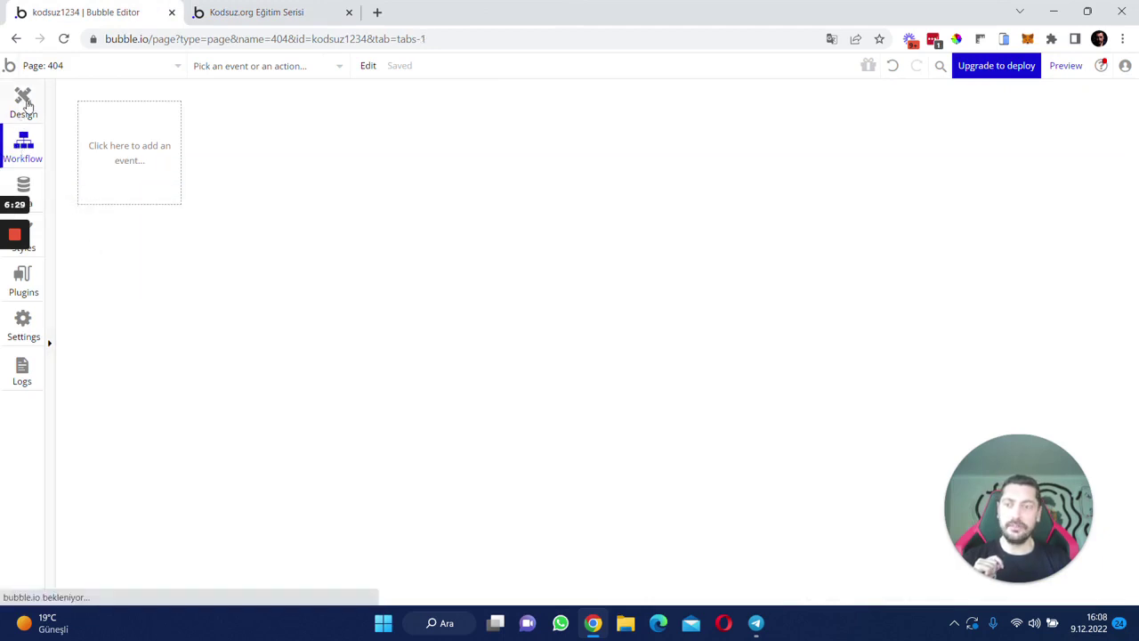
pyautogui.click(23, 102)
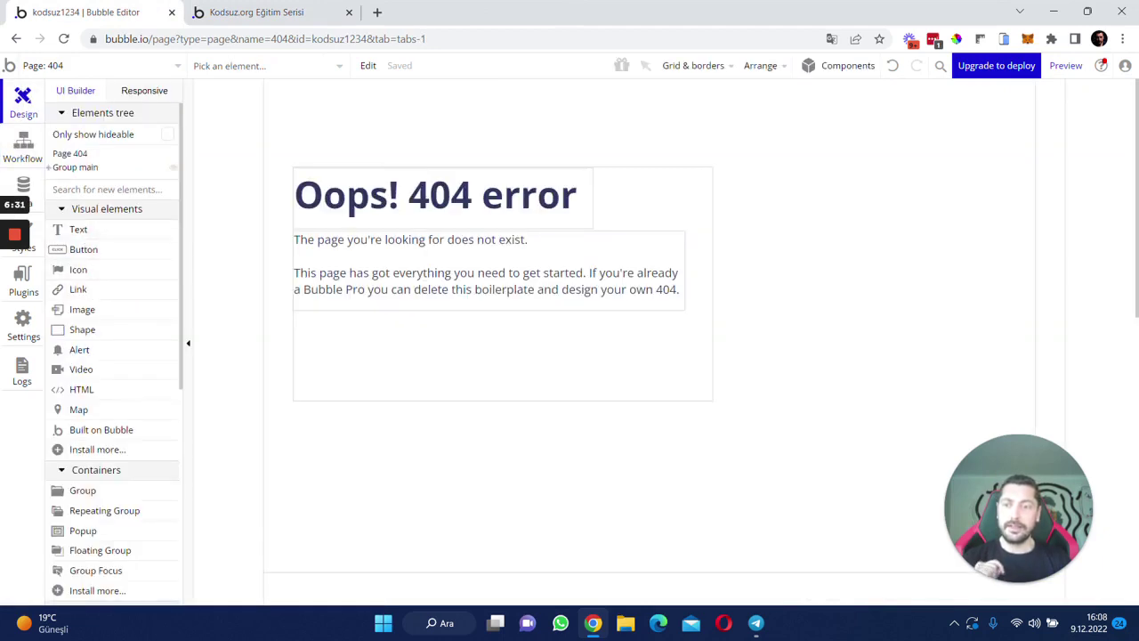
pyautogui.write('heae')
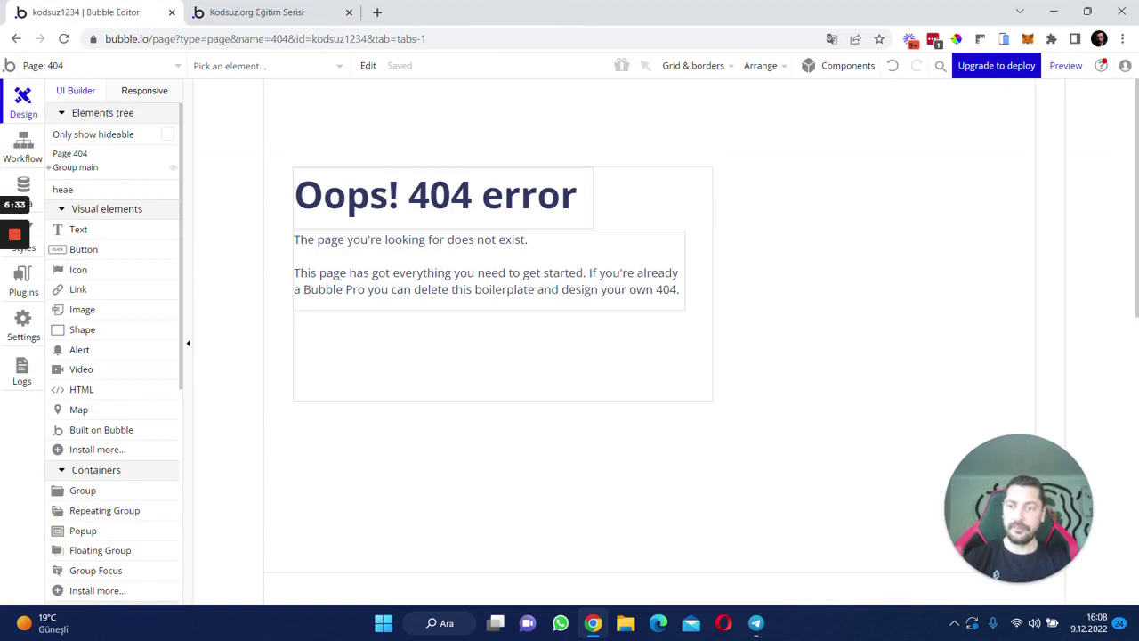
pyautogui.press('BackSpace')
pyautogui.write('d')
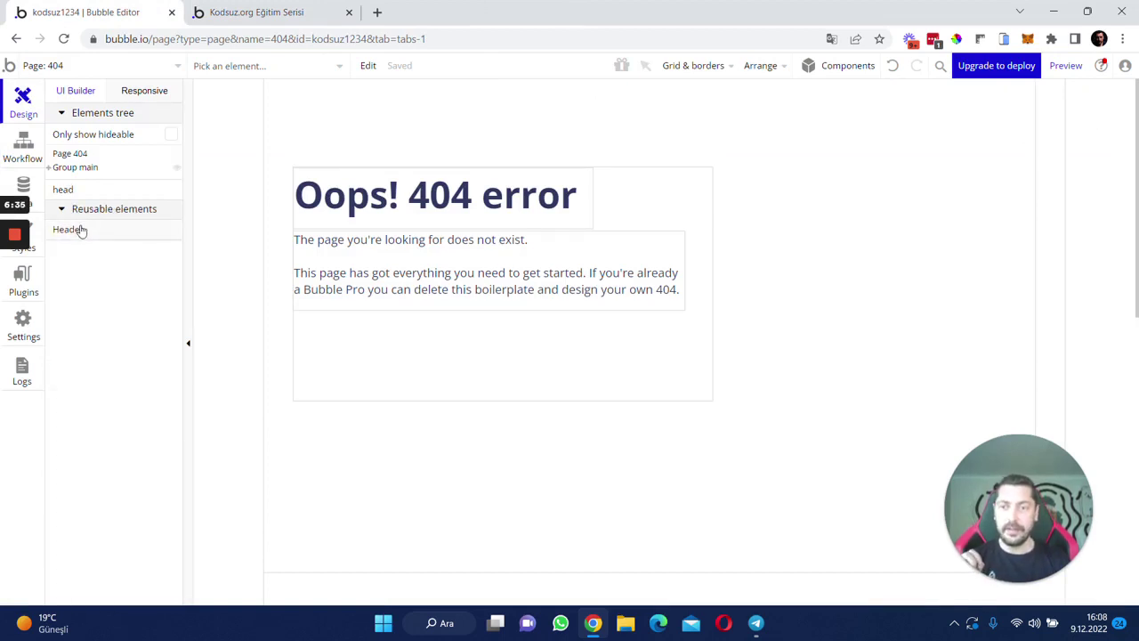
pyautogui.moveTo(81, 229); pyautogui.dragTo(388, 107)
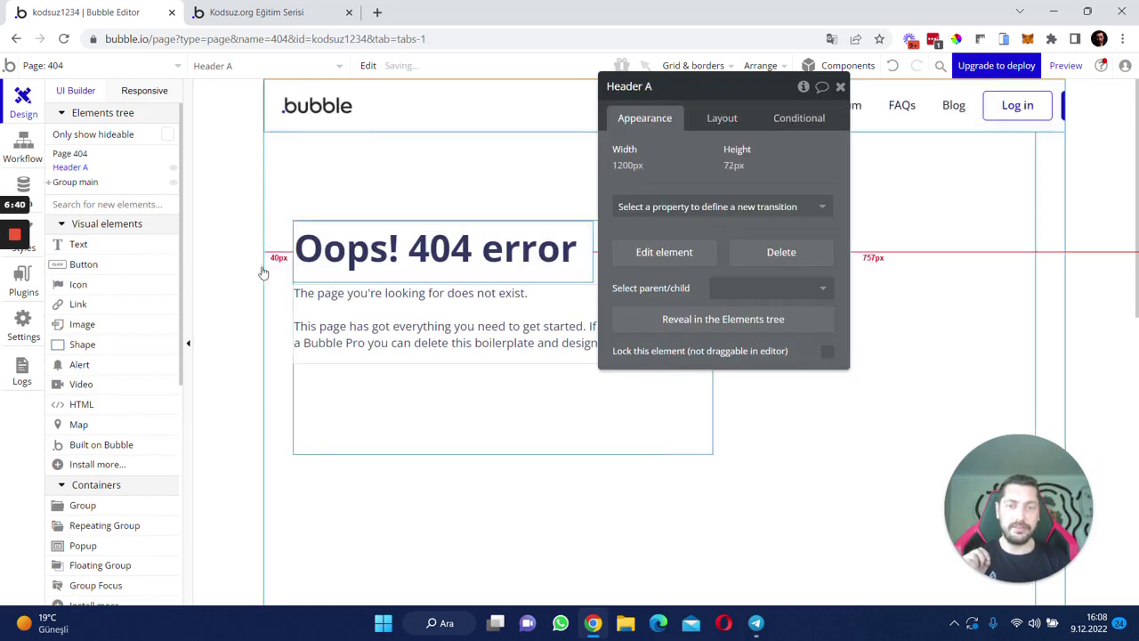
# - Make the header's width flexible with a 20px minimum, then reload the 404 preview
pyautogui.click(721, 118)
pyautogui.click(826, 296)
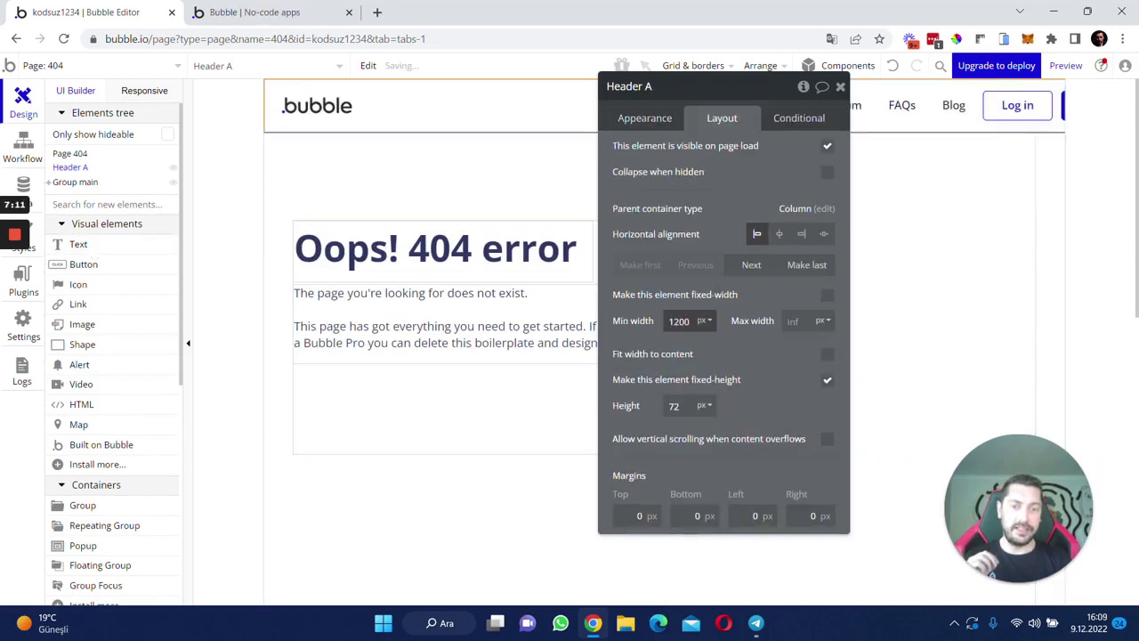
pyautogui.doubleClick(678, 321)
pyautogui.write('20')
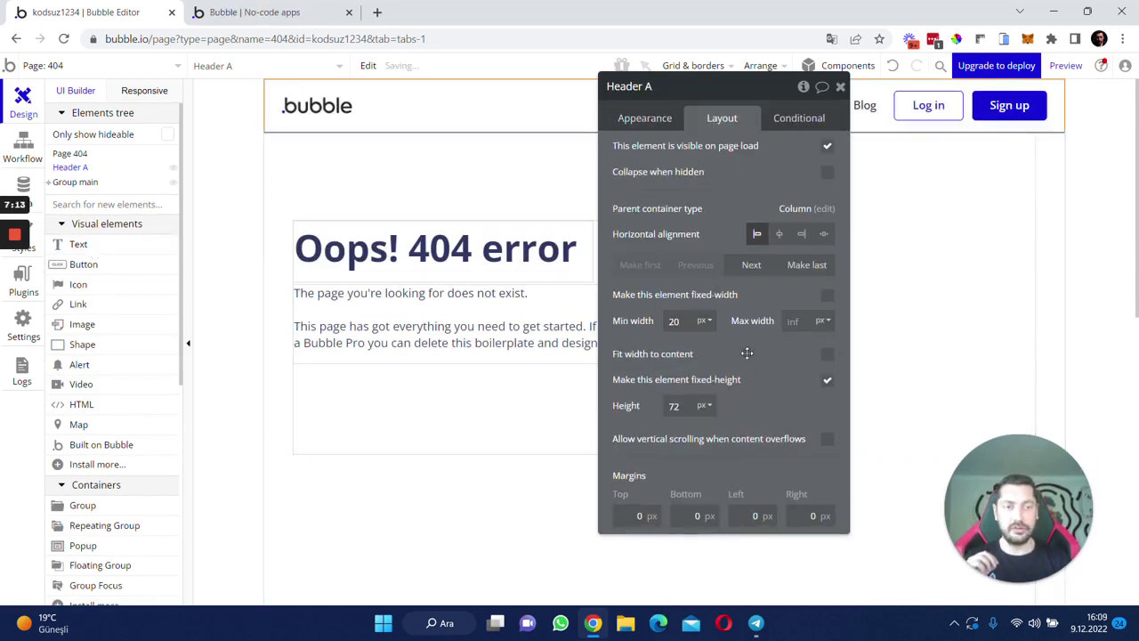
pyautogui.click(249, 12)
pyautogui.press('F5')
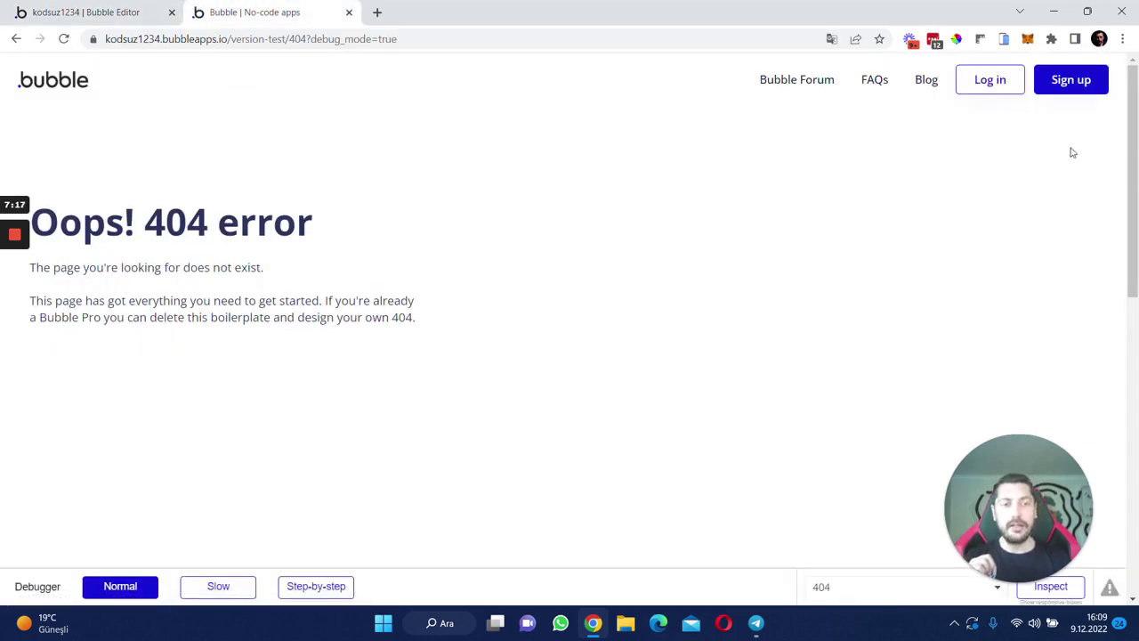
# - Open the popup from the header's Log in and Sign up buttons, dismissing it each time, then return to the editor
pyautogui.click(992, 84)
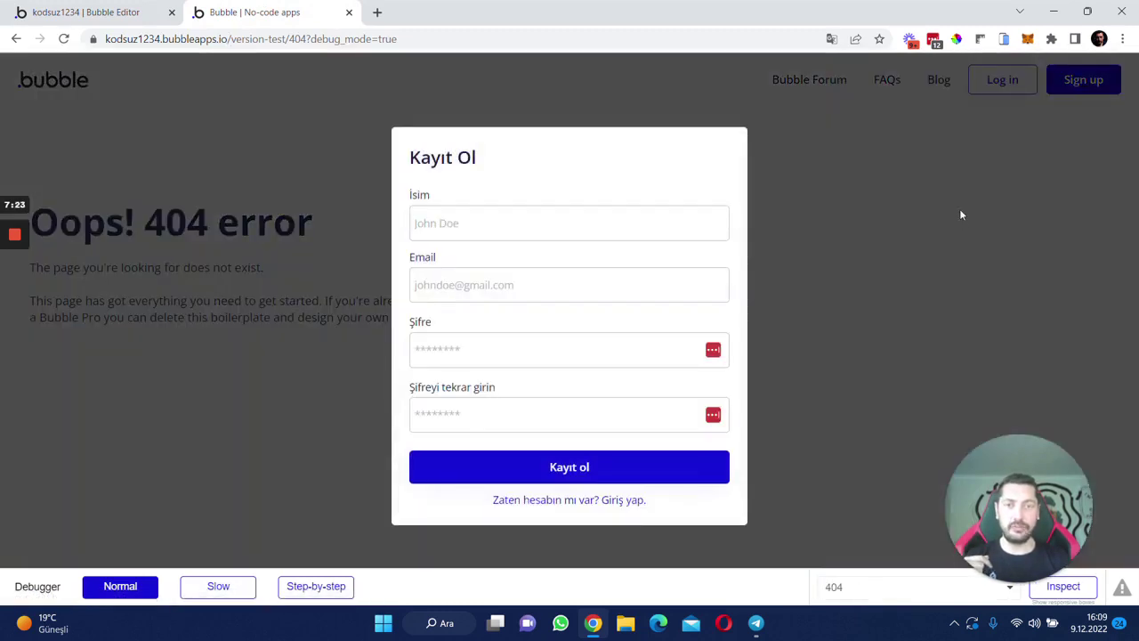
pyautogui.click(960, 209)
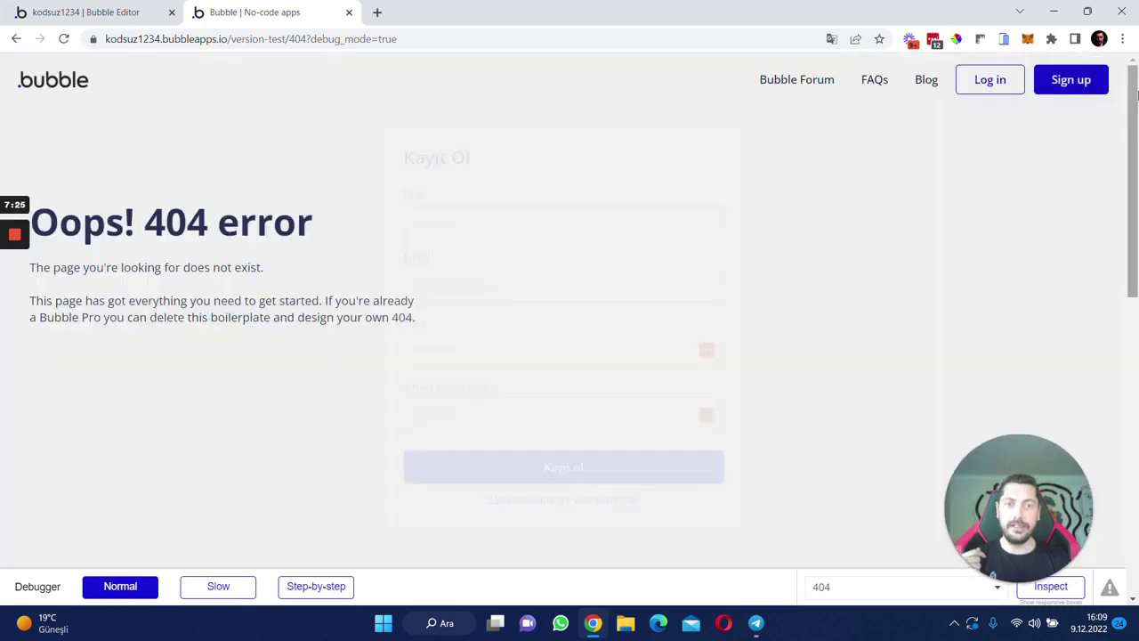
pyautogui.click(1068, 80)
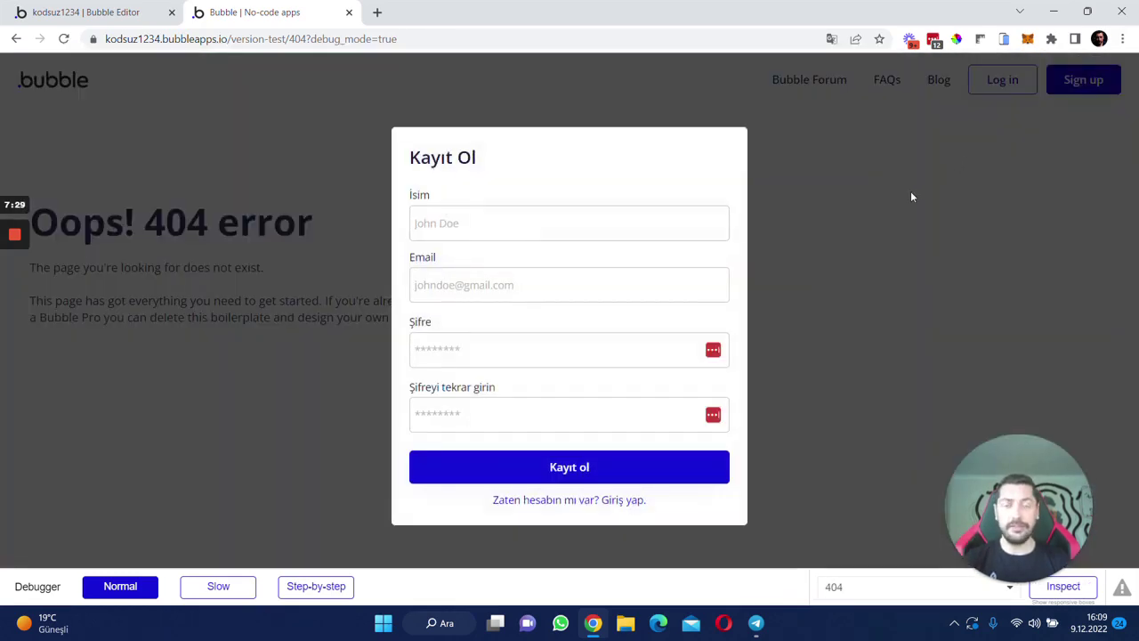
pyautogui.click(909, 196)
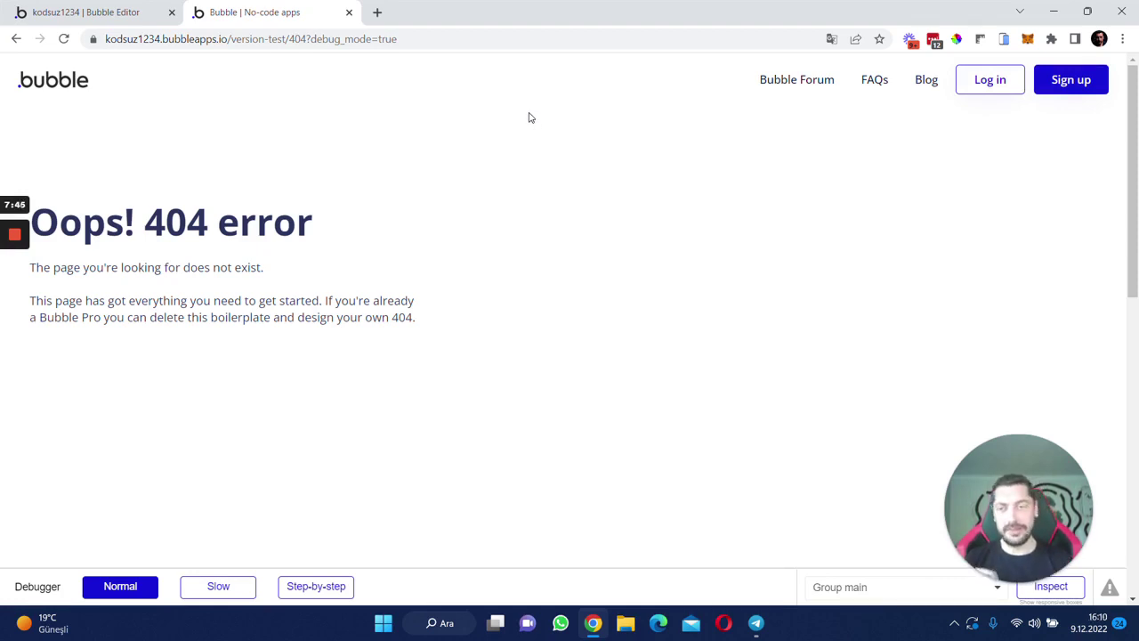
pyautogui.click(89, 11)
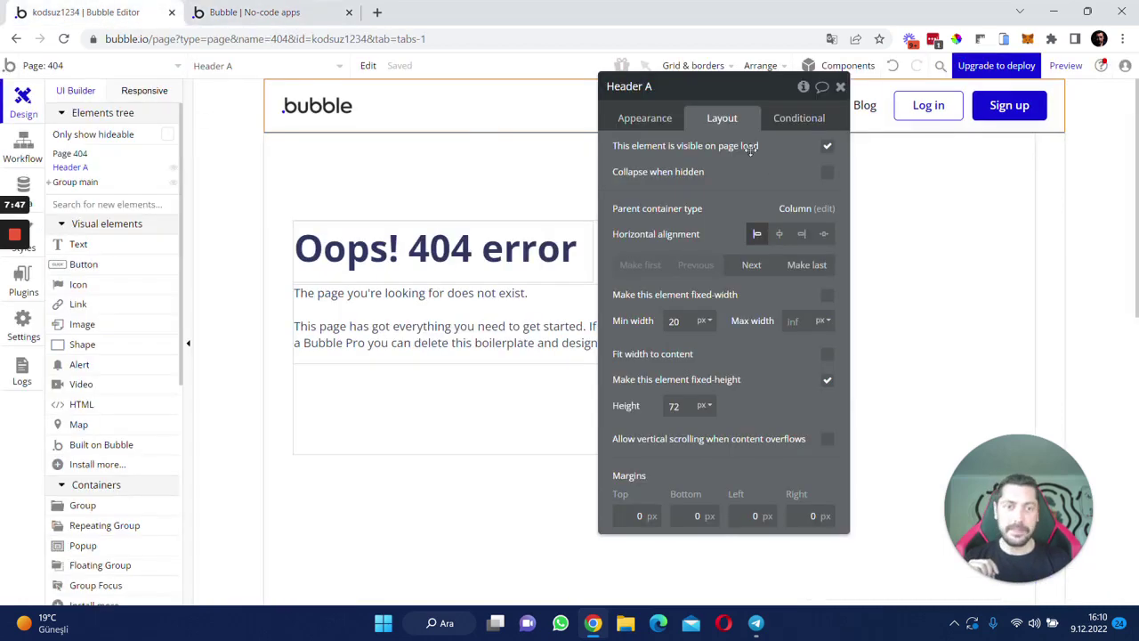
# - Close Header A's settings, switch to the index page, and move Header A to the top of the Elements tree
pyautogui.click(578, 188)
pyautogui.click(770, 153)
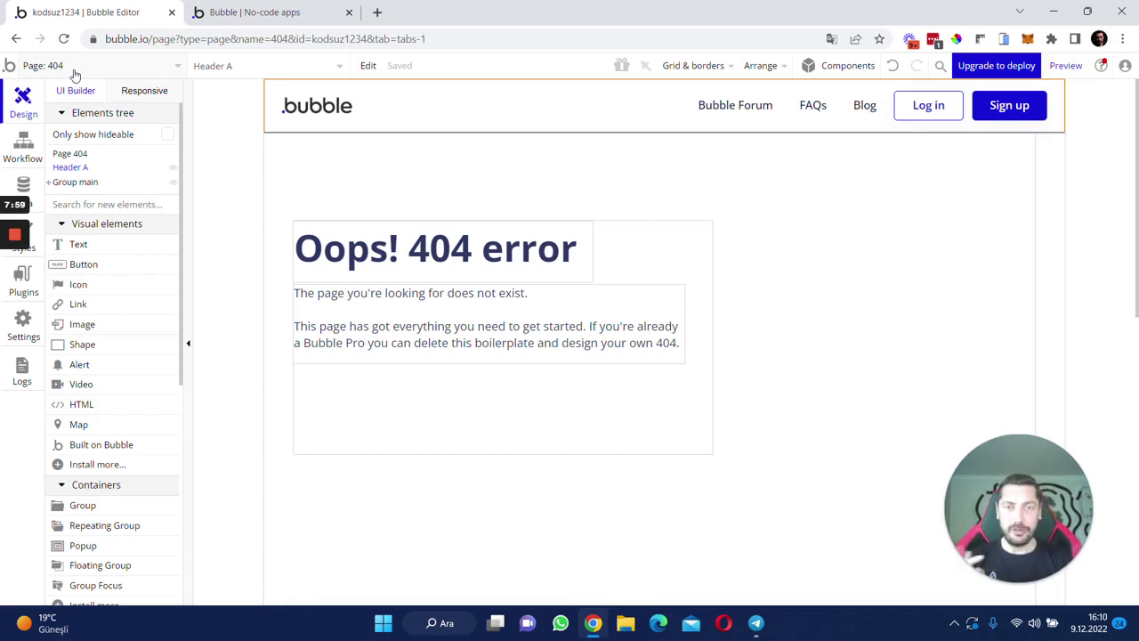
pyautogui.click(67, 68)
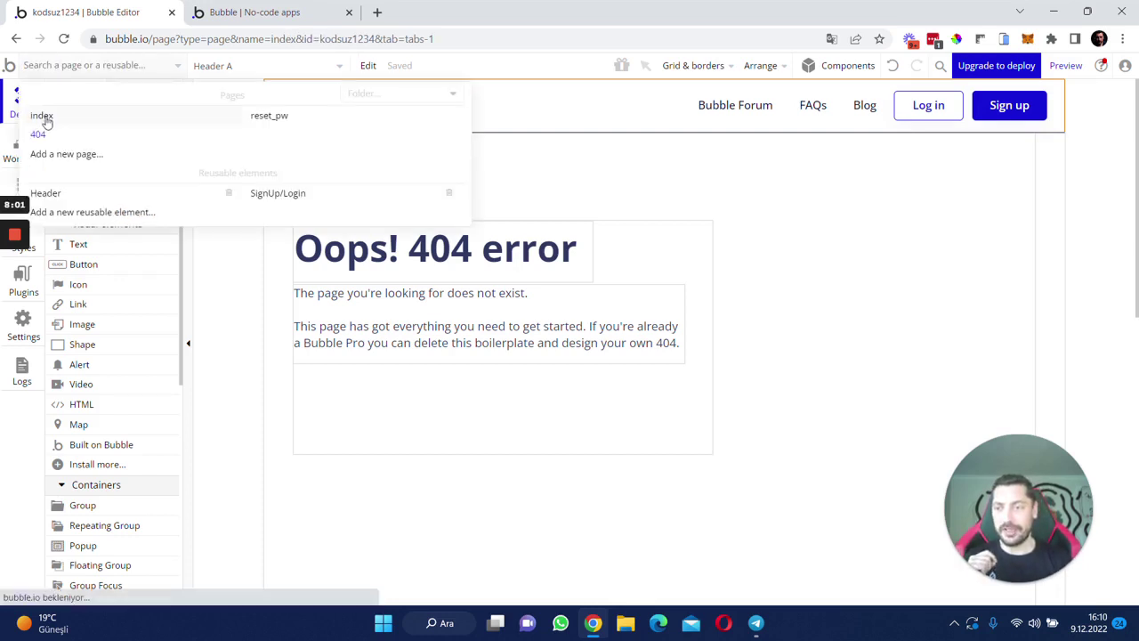
pyautogui.click(43, 127)
pyautogui.click(300, 136)
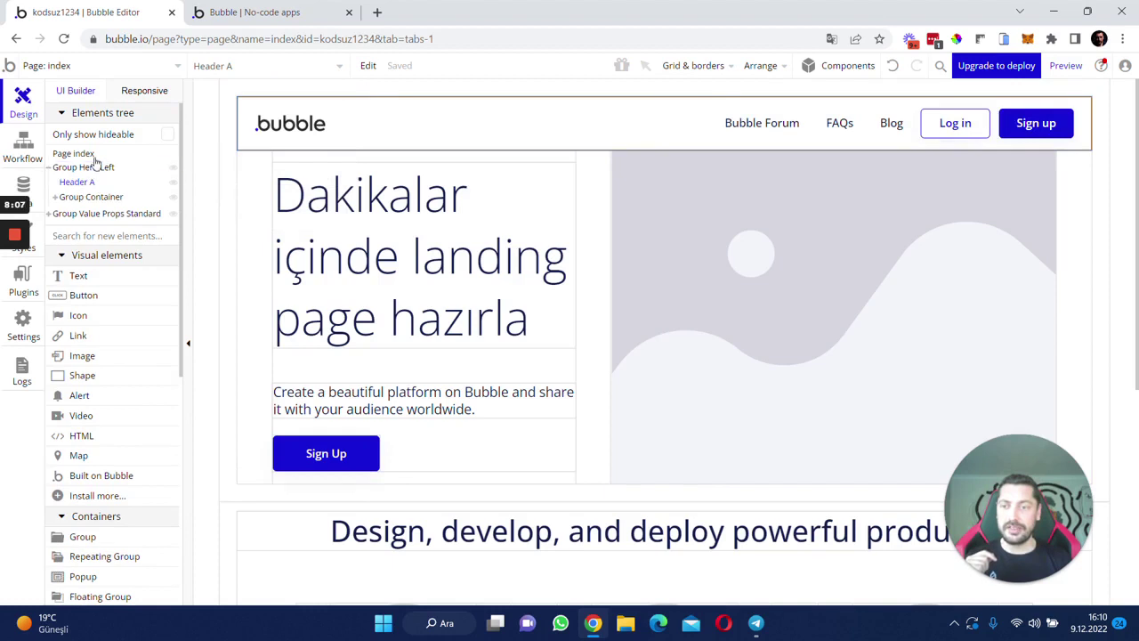
pyautogui.moveTo(74, 187); pyautogui.dragTo(57, 176)
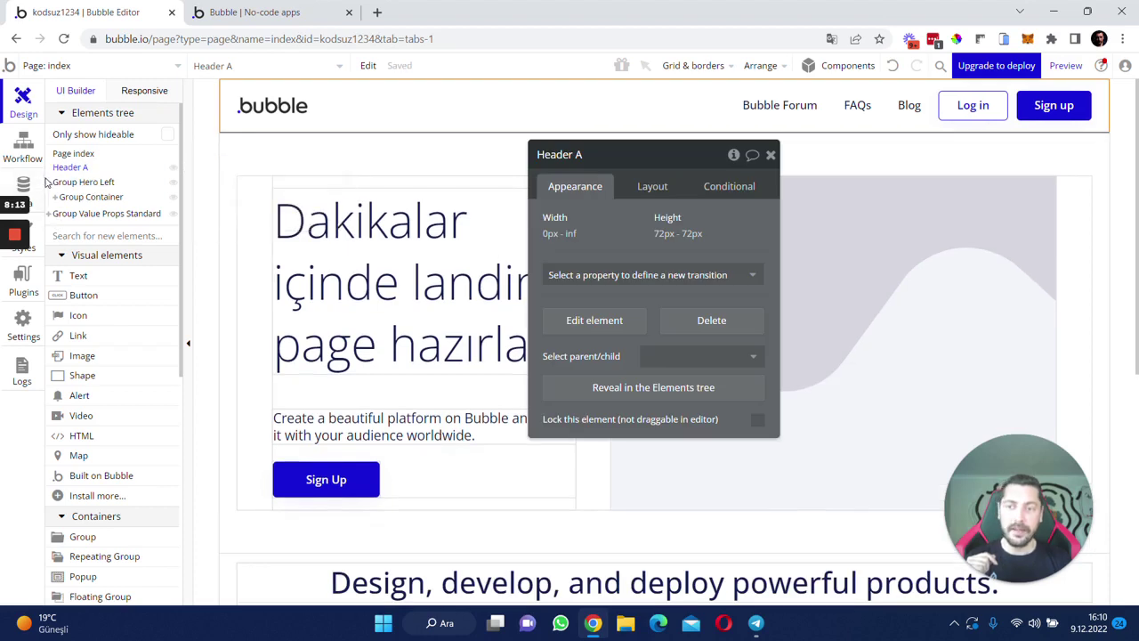
pyautogui.click(48, 183)
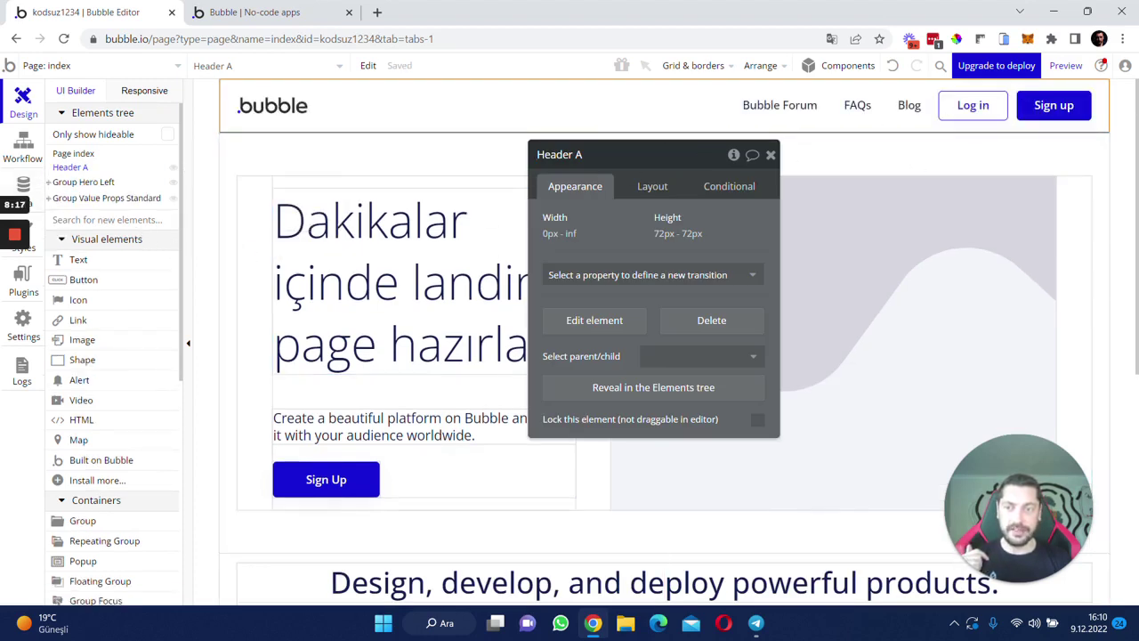
# - Add the SignUp/Login reusable to the index page and open the hero Sign Up button's click workflow
pyautogui.write('sing')
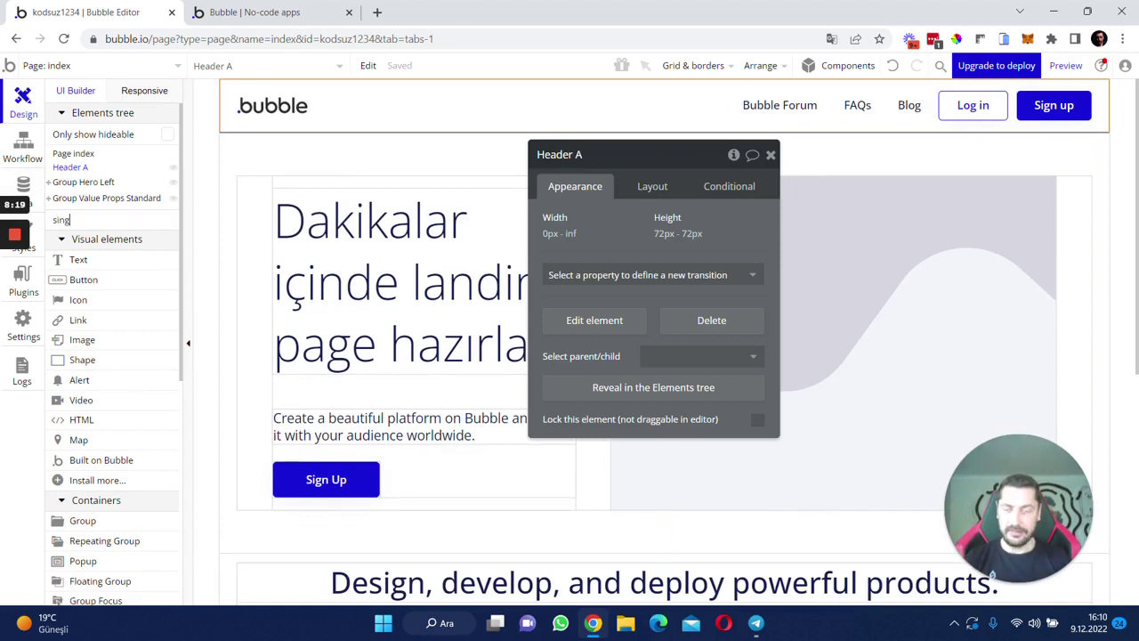
pyautogui.press('BackSpace')
pyautogui.press('BackSpace')
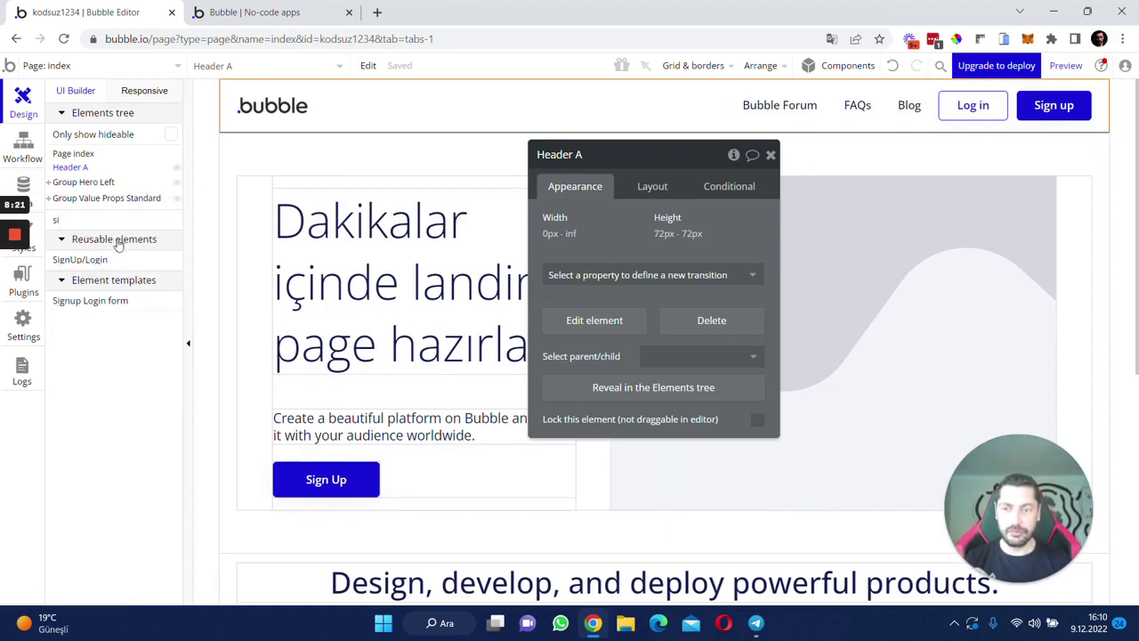
pyautogui.click(84, 260)
pyautogui.click(468, 436)
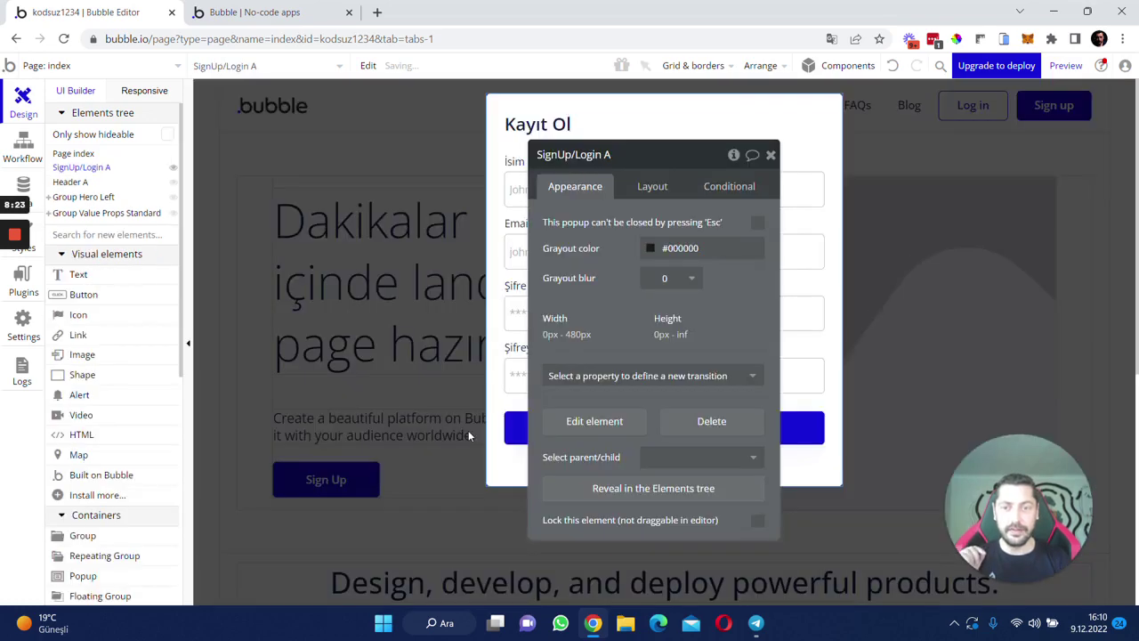
pyautogui.click(362, 380)
pyautogui.click(317, 487)
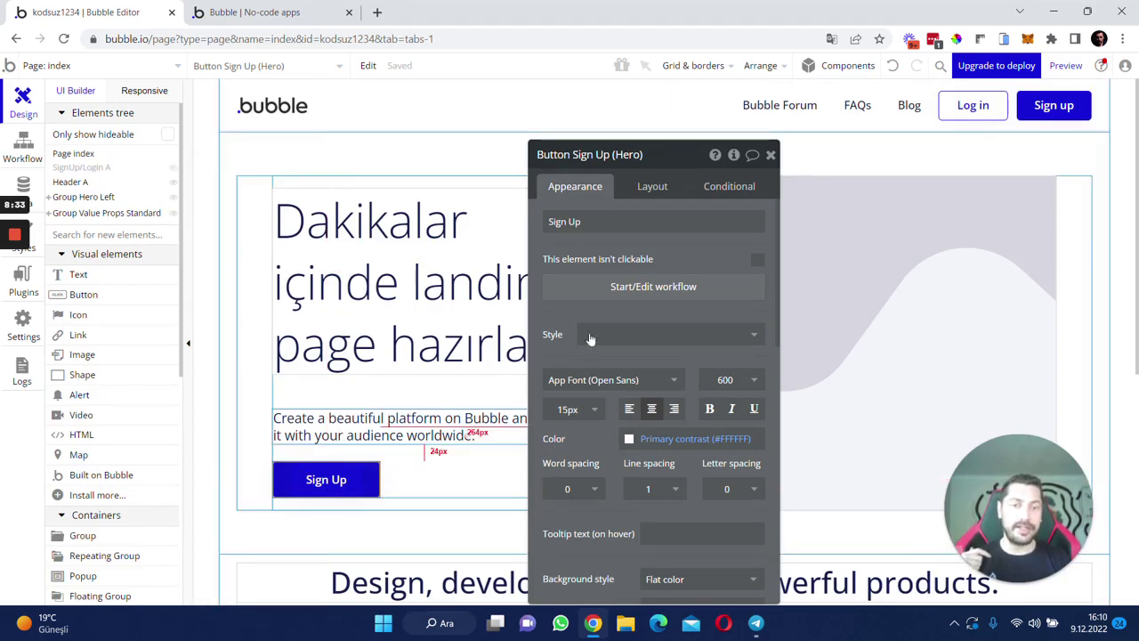
pyautogui.click(576, 289)
# - Add an Element Actions > Show action targeting SignUp/Login A to the Sign Up workflow
pyautogui.click(127, 250)
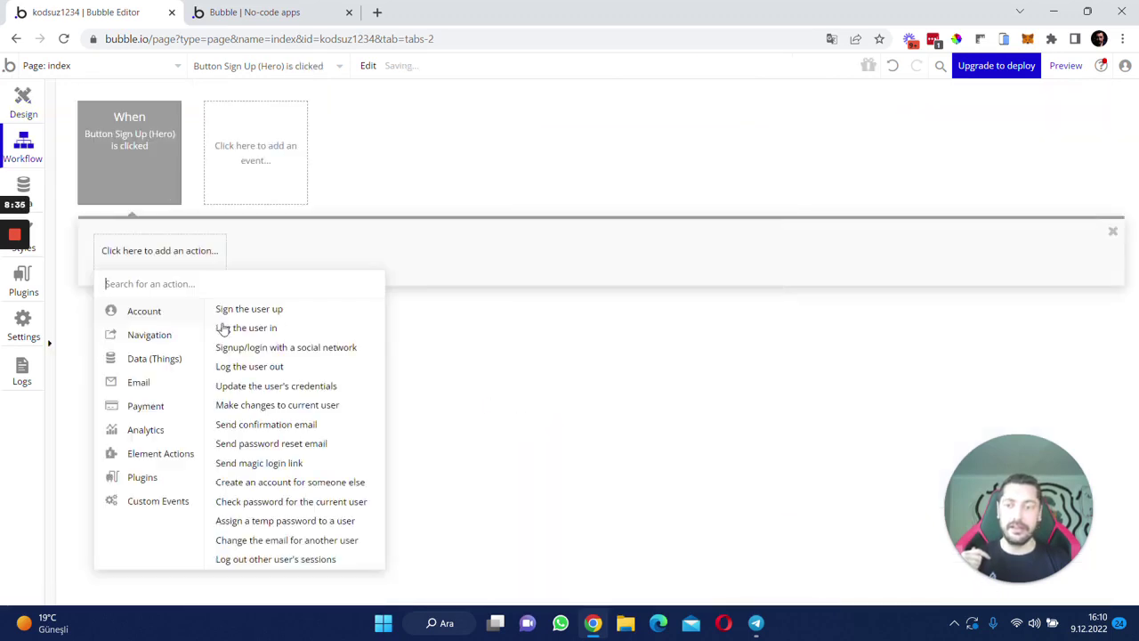
pyautogui.moveTo(178, 455)
pyautogui.click(255, 324)
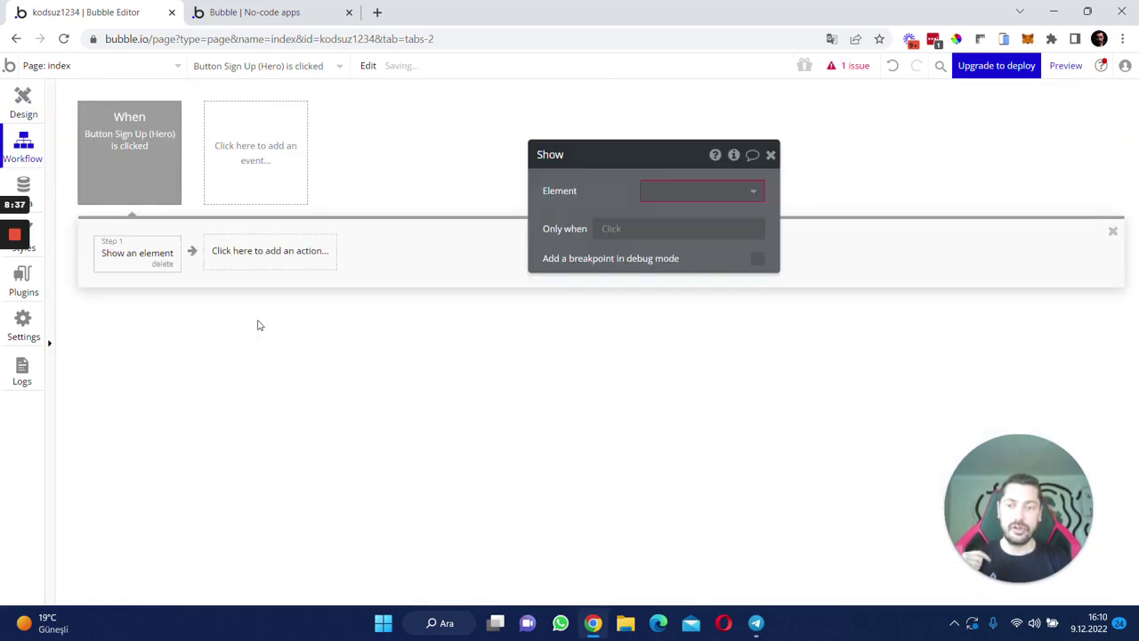
pyautogui.click(690, 189)
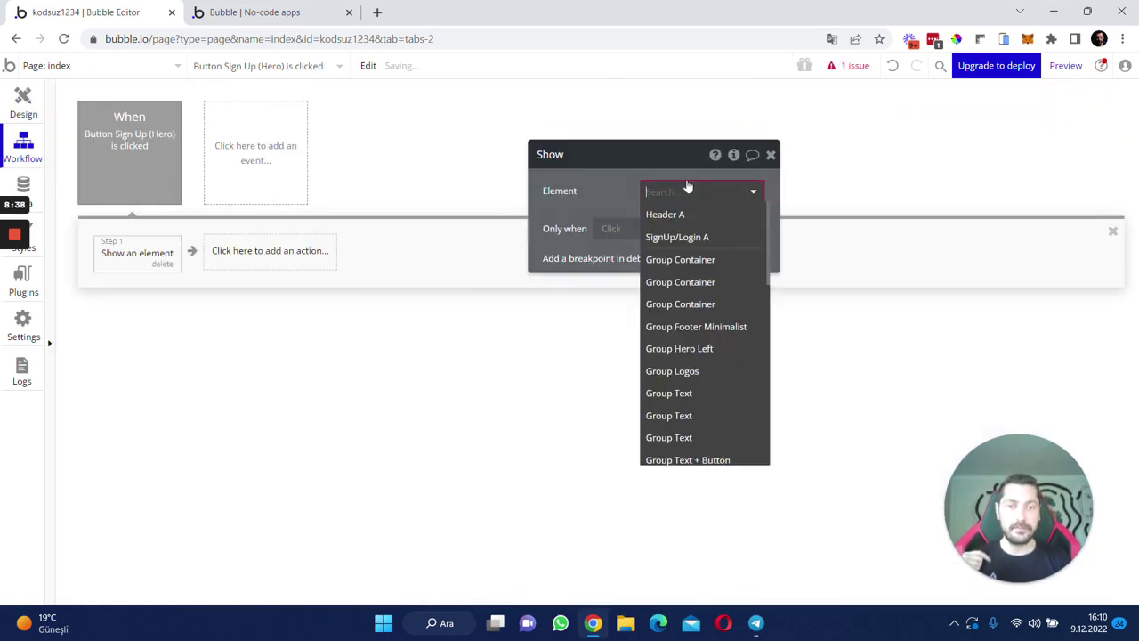
pyautogui.click(707, 238)
# - Reload the app preview to pick up the new workflow
pyautogui.click(331, 9)
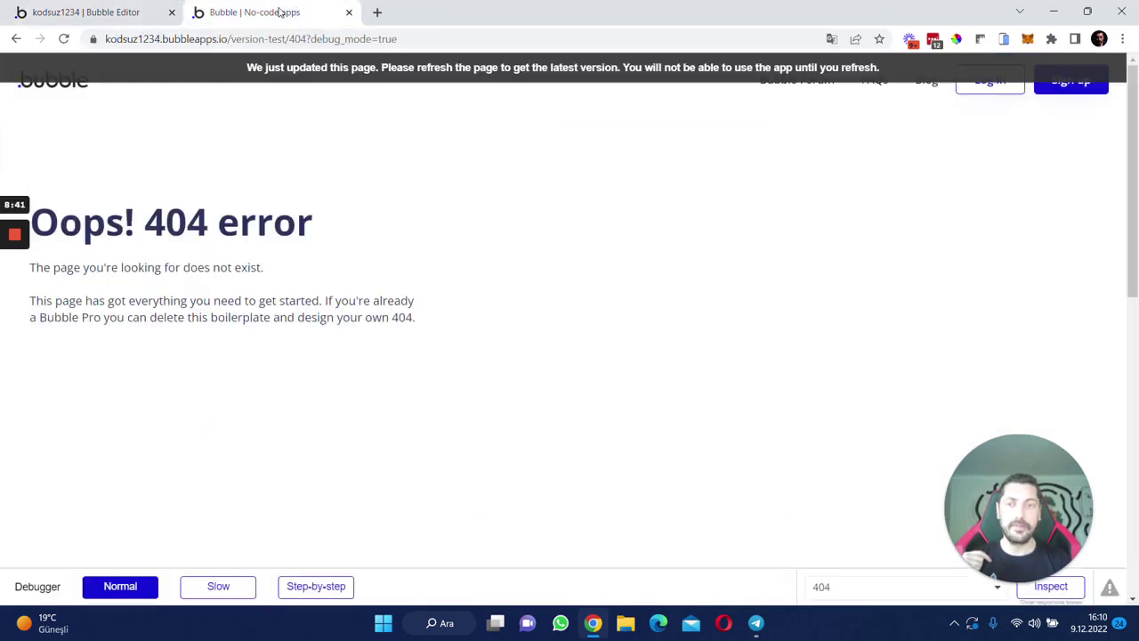
pyautogui.click(151, 7)
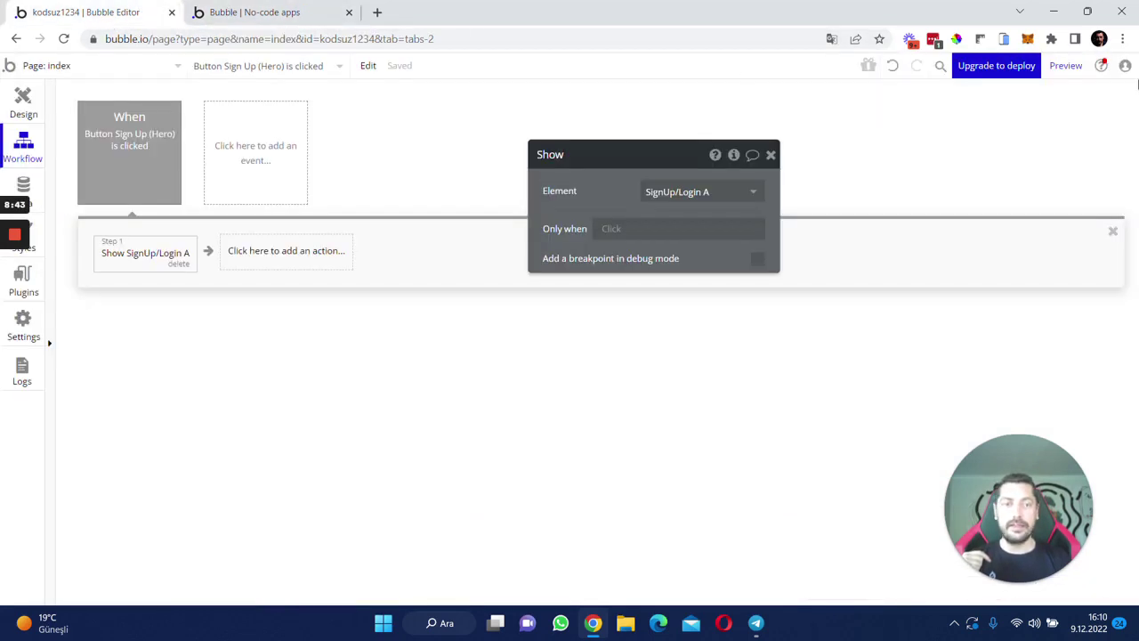
pyautogui.click(1081, 65)
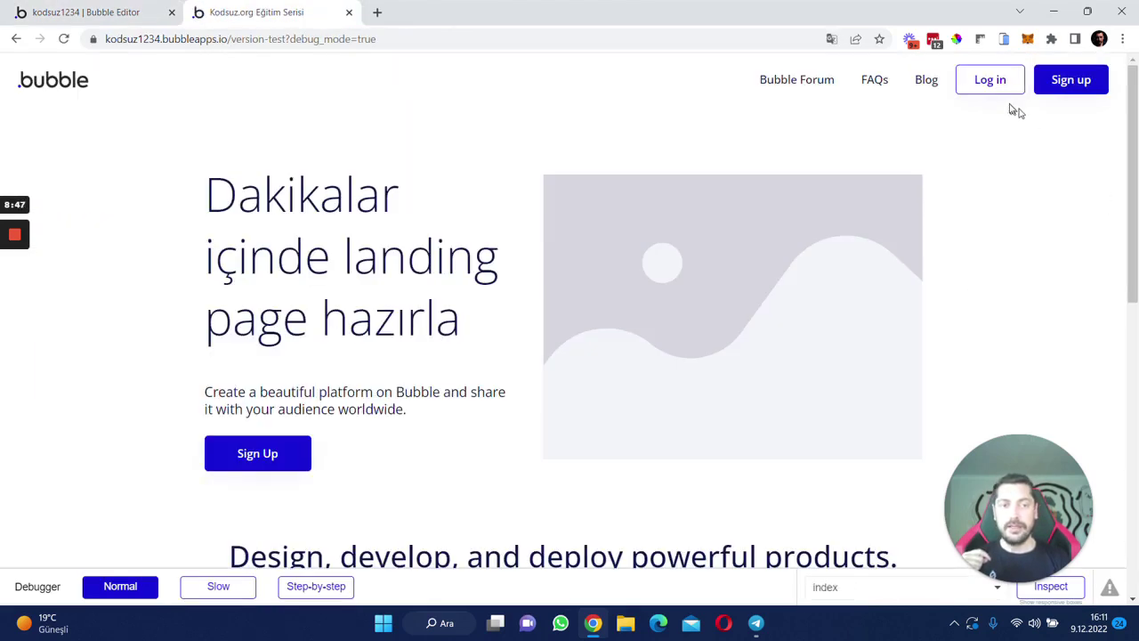
# - Open and dismiss the sign-up popup twice in the preview, then return to the popup's design canvas
pyautogui.click(988, 87)
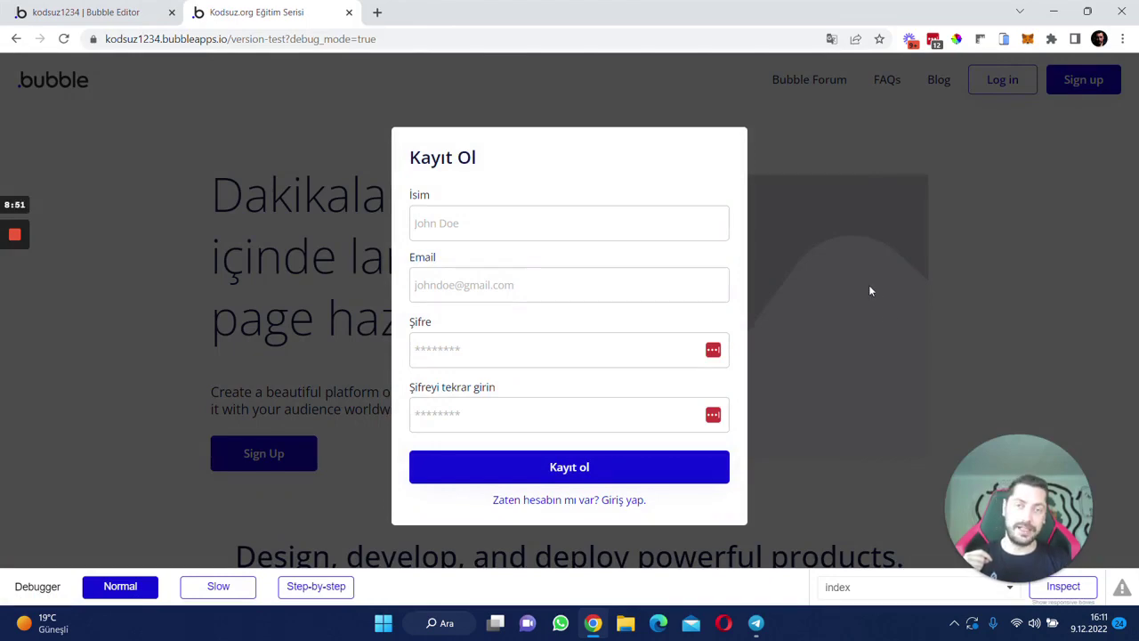
pyautogui.click(871, 291)
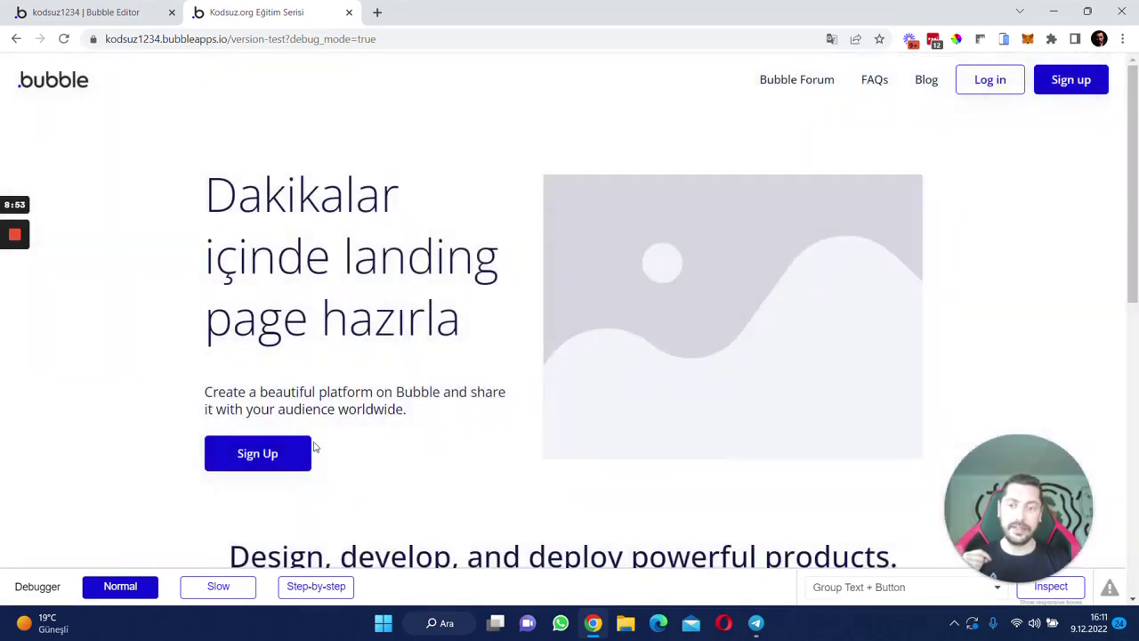
pyautogui.click(278, 458)
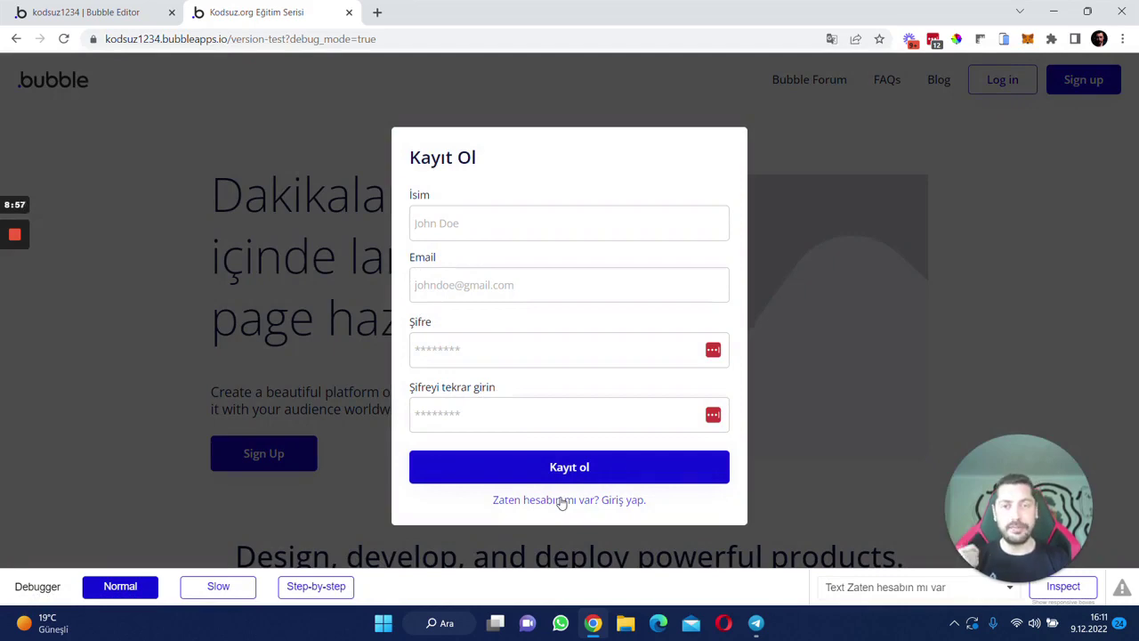
pyautogui.click(197, 368)
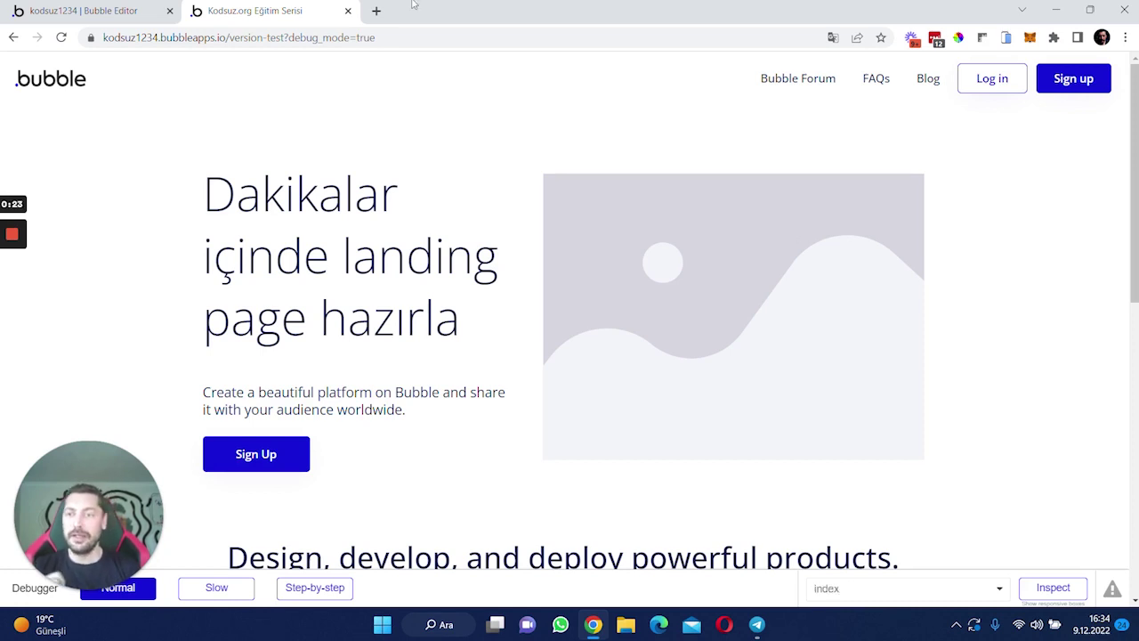
pyautogui.click(89, 11)
pyautogui.click(20, 96)
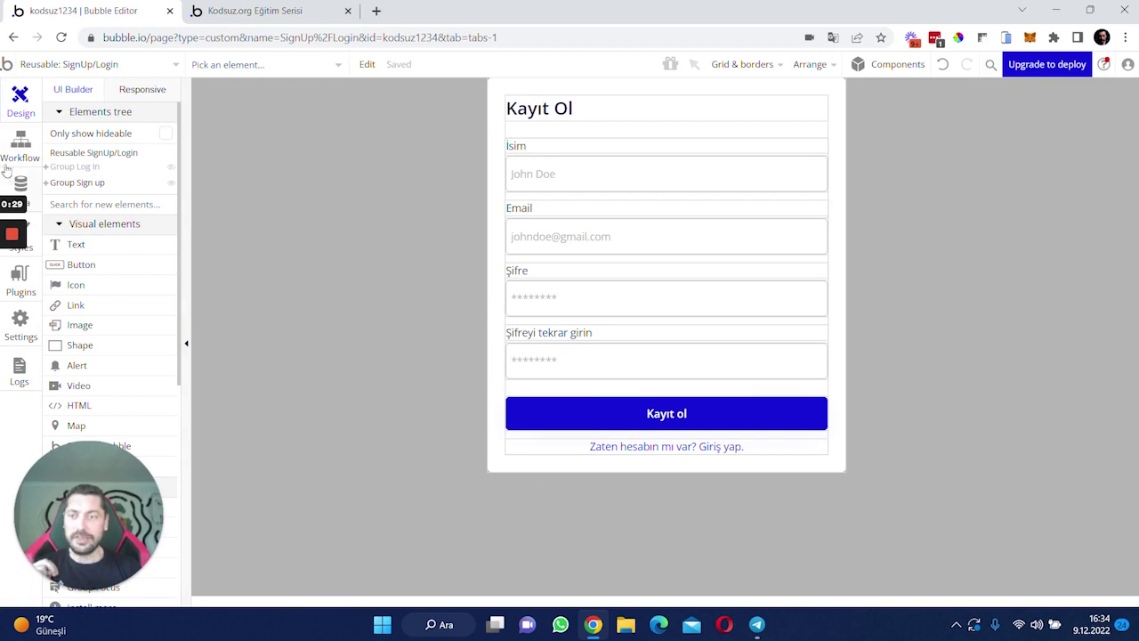
pyautogui.click(21, 147)
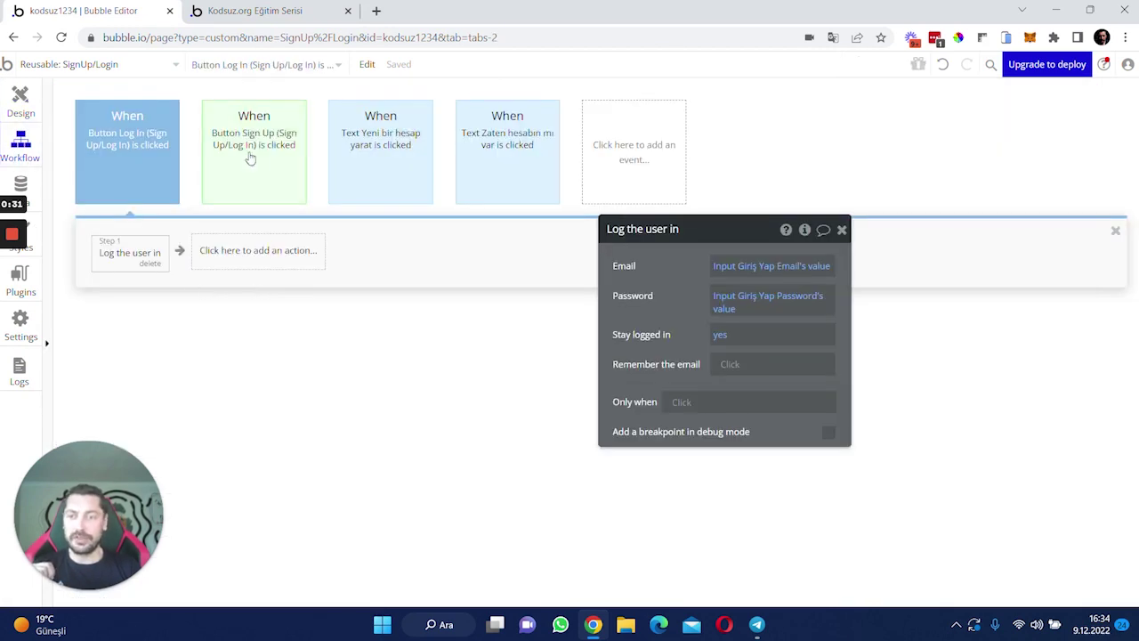
pyautogui.click(383, 146)
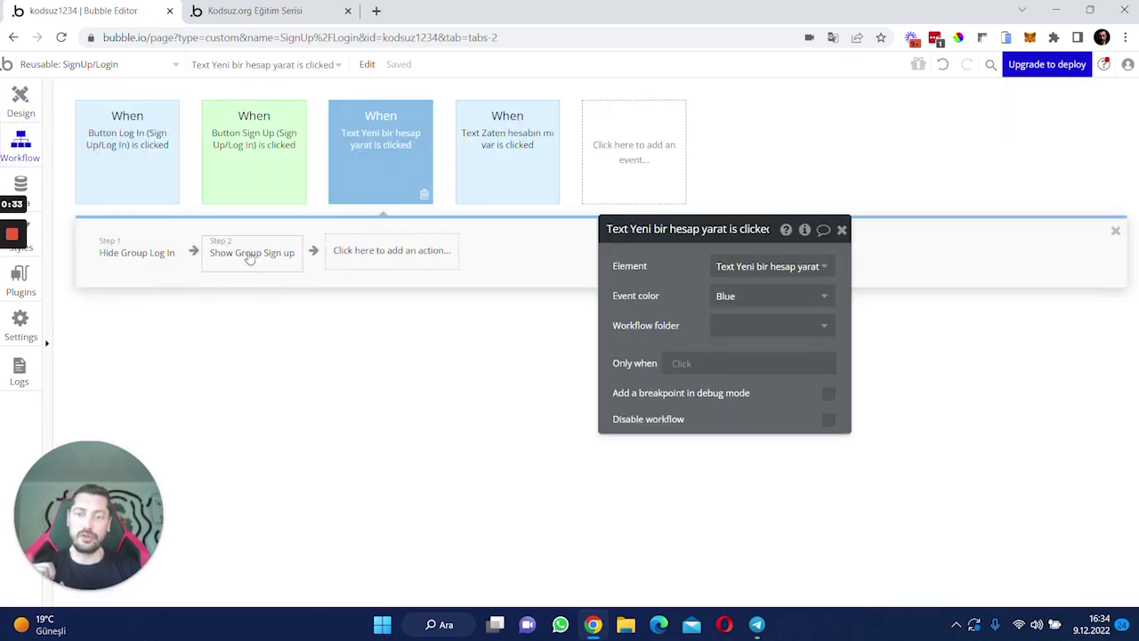
pyautogui.click(492, 159)
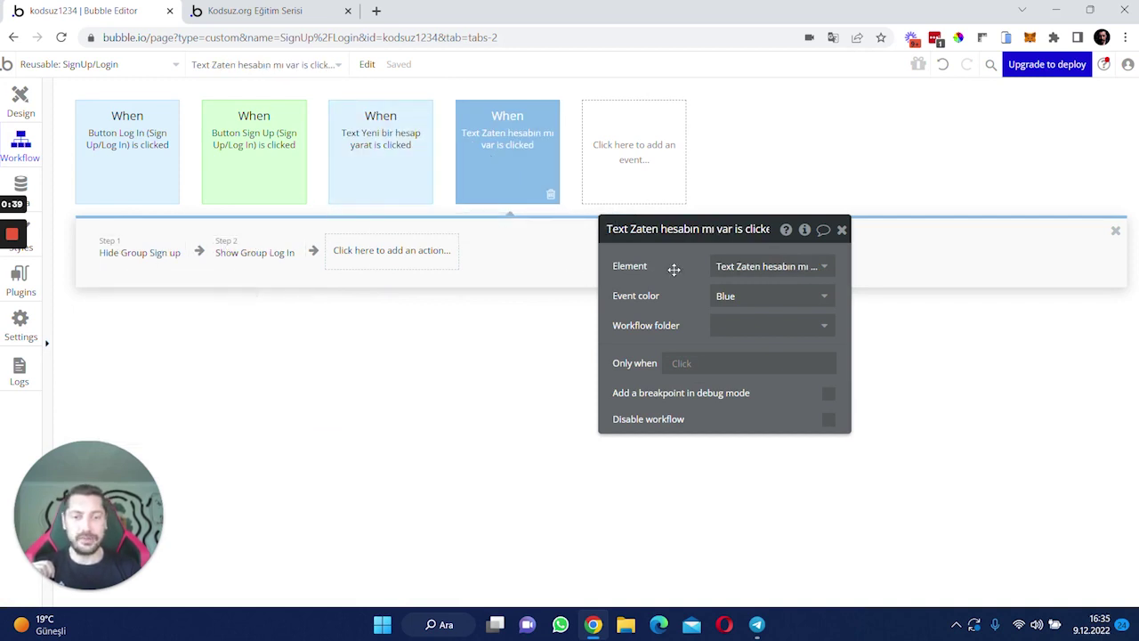
pyautogui.moveTo(675, 269); pyautogui.dragTo(650, 293)
pyautogui.click(818, 254)
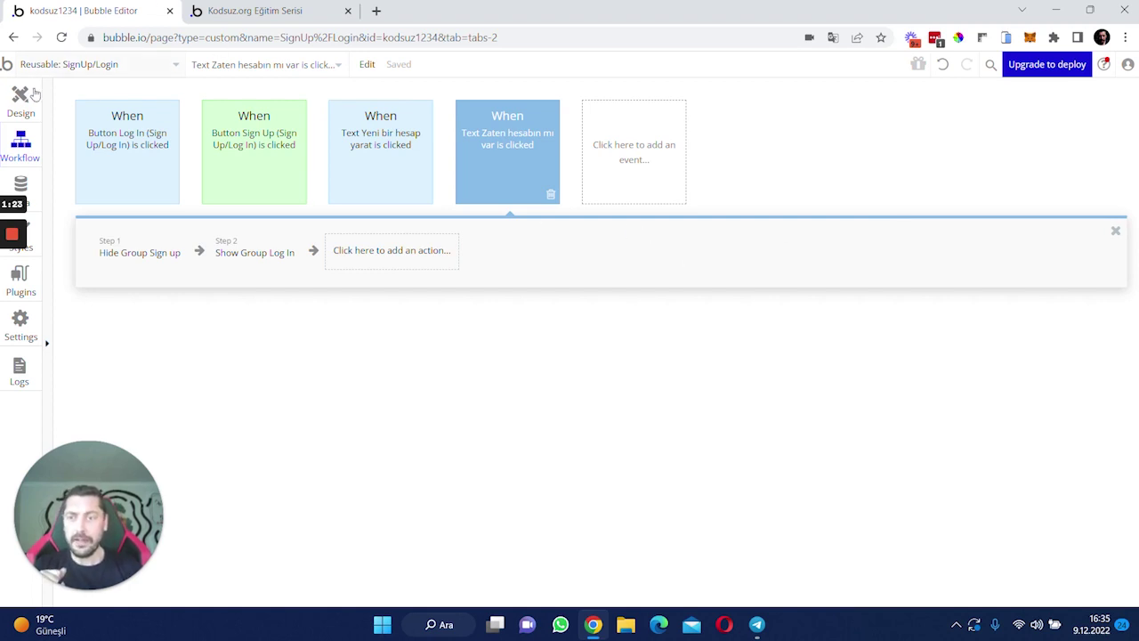
pyautogui.click(27, 100)
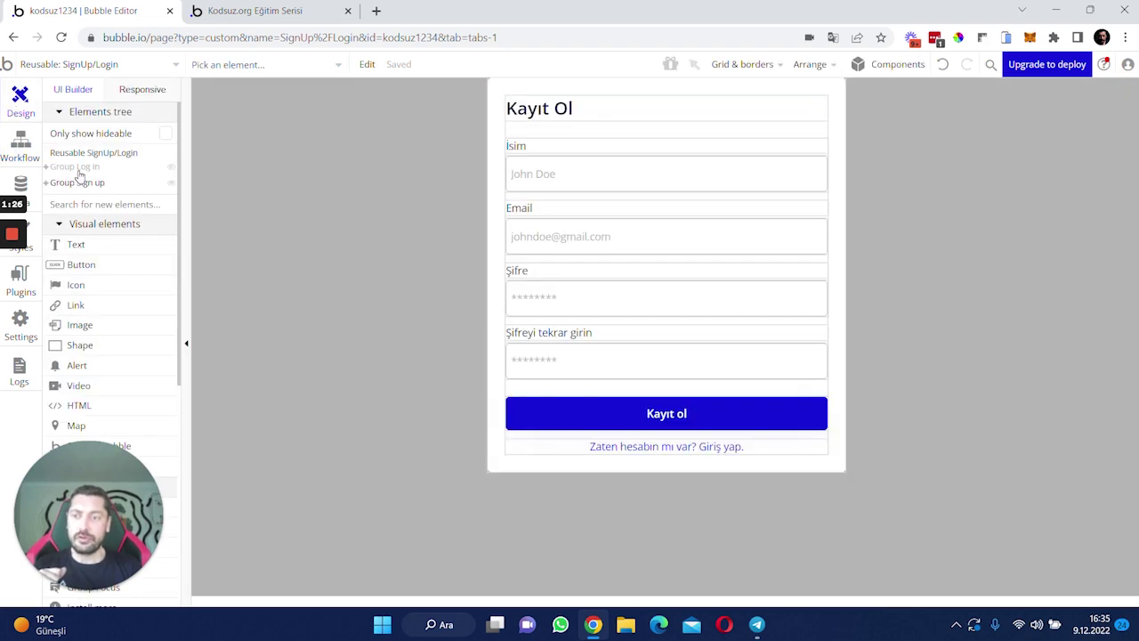
# - Select Group Log In, then select the SignUp/Login reusable and open its Element inspector
pyautogui.click(74, 167)
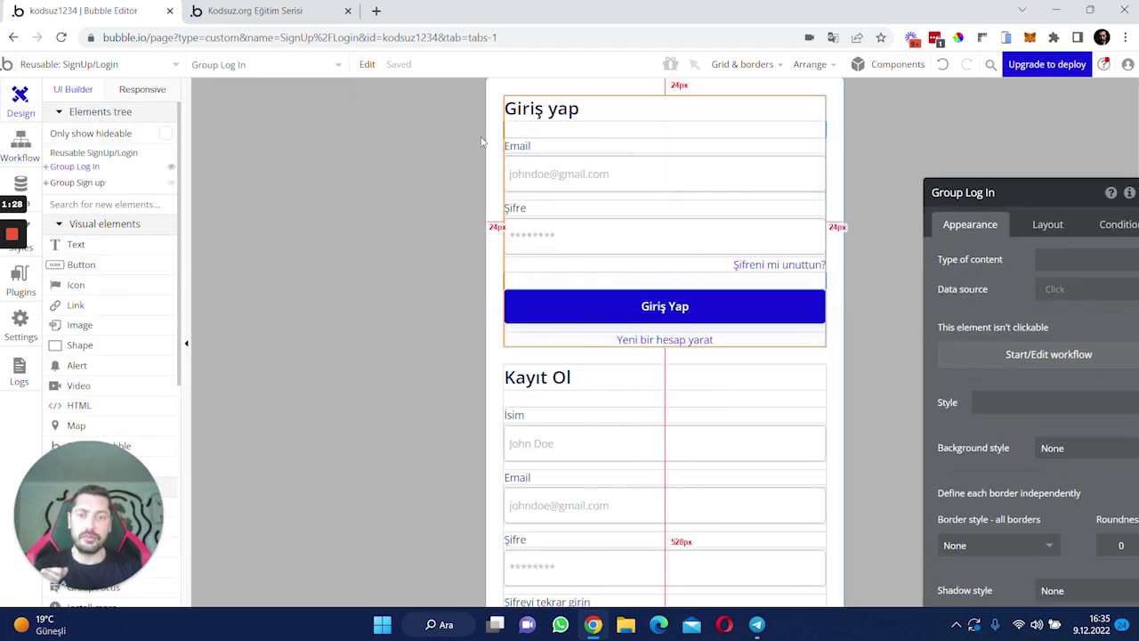
pyautogui.scroll(-2, 621, 418)
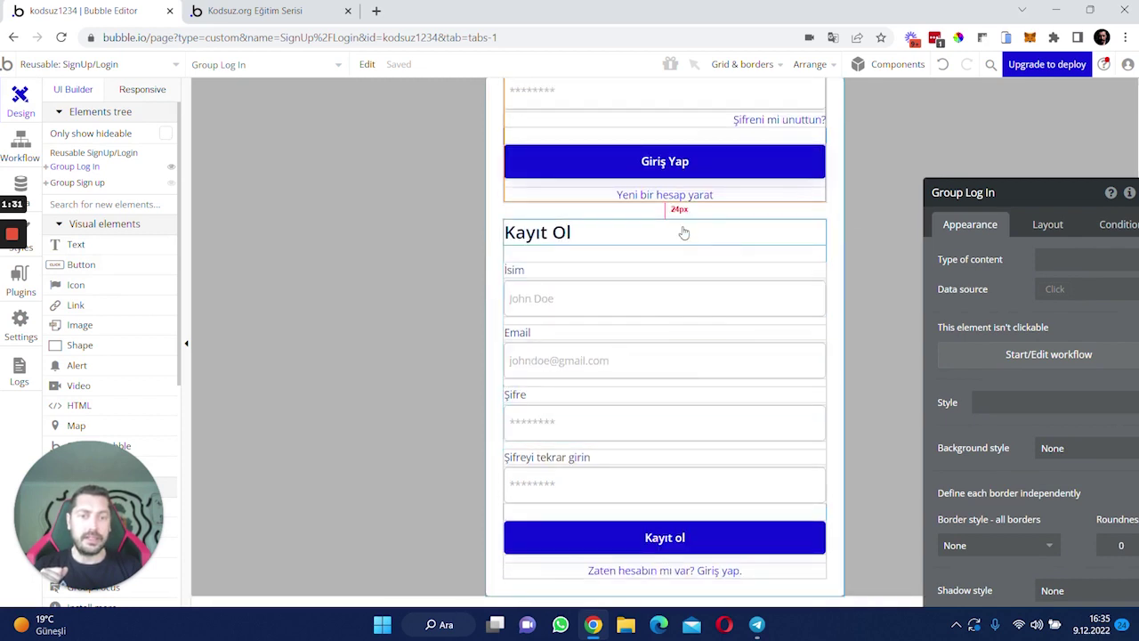
pyautogui.scroll(2, 588, 307)
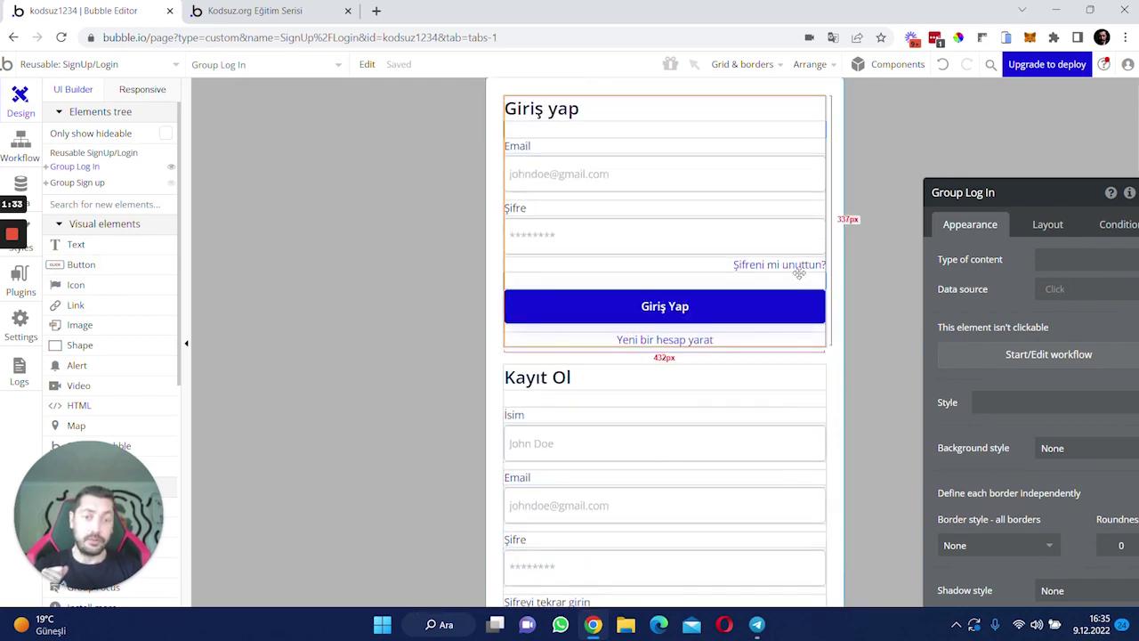
pyautogui.scroll(-2, 683, 374)
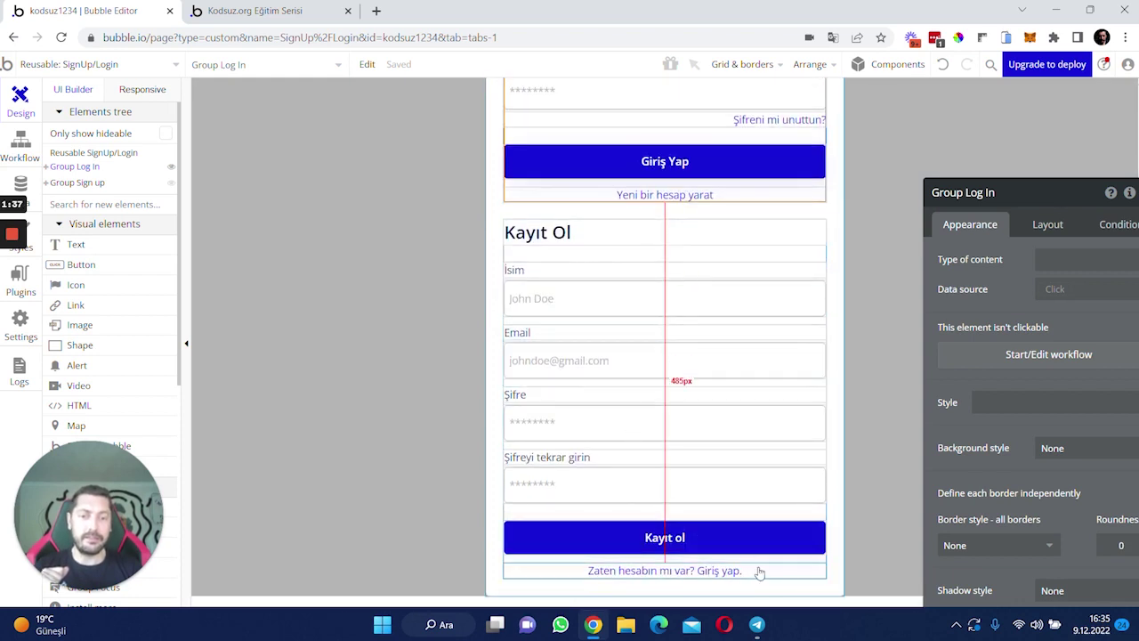
pyautogui.scroll(2, 645, 523)
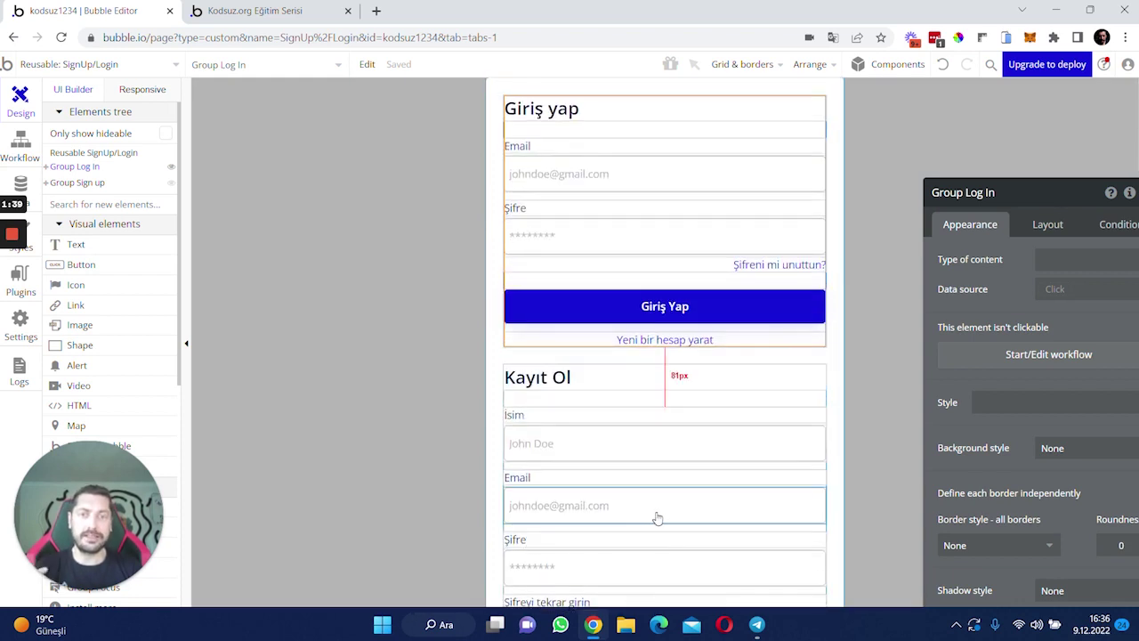
pyautogui.click(1030, 400)
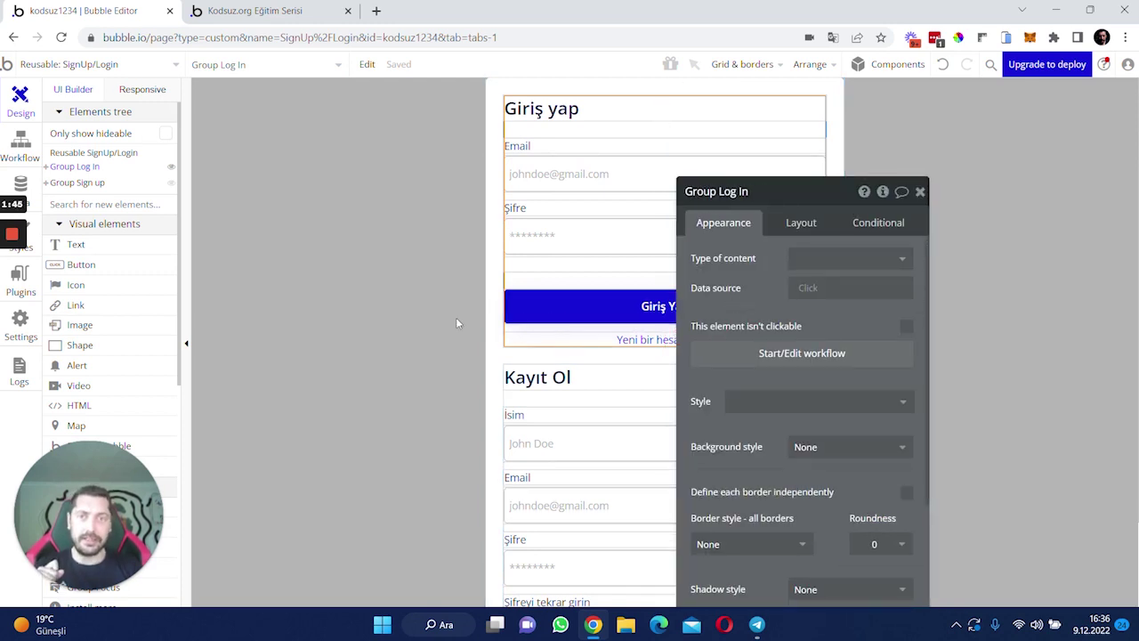
pyautogui.moveTo(721, 300); pyautogui.dragTo(230, 271)
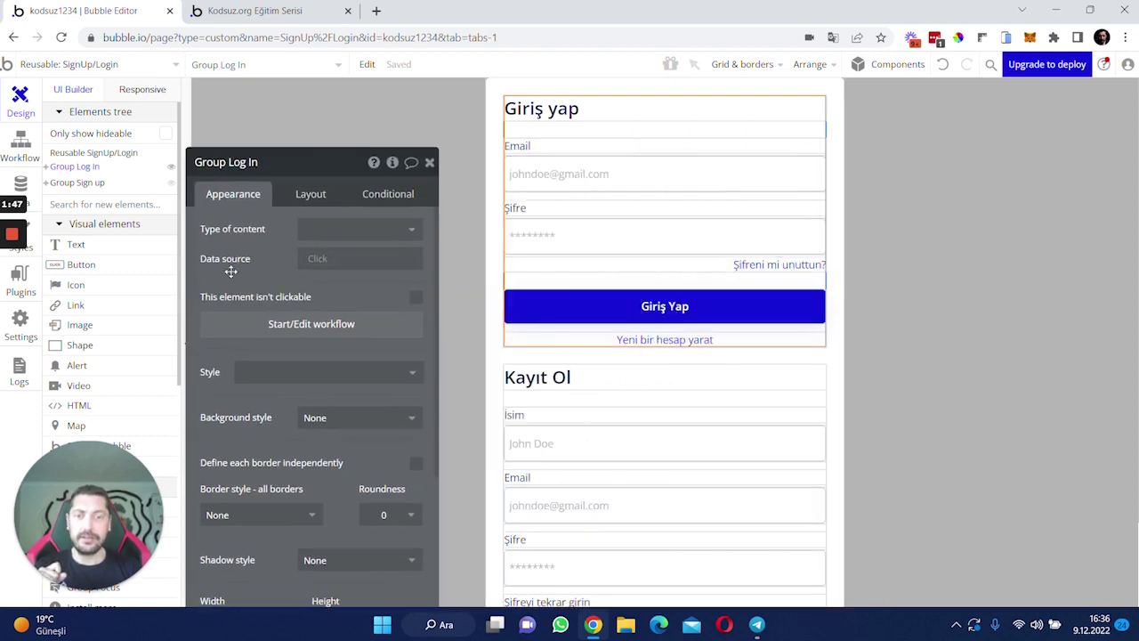
pyautogui.click(393, 164)
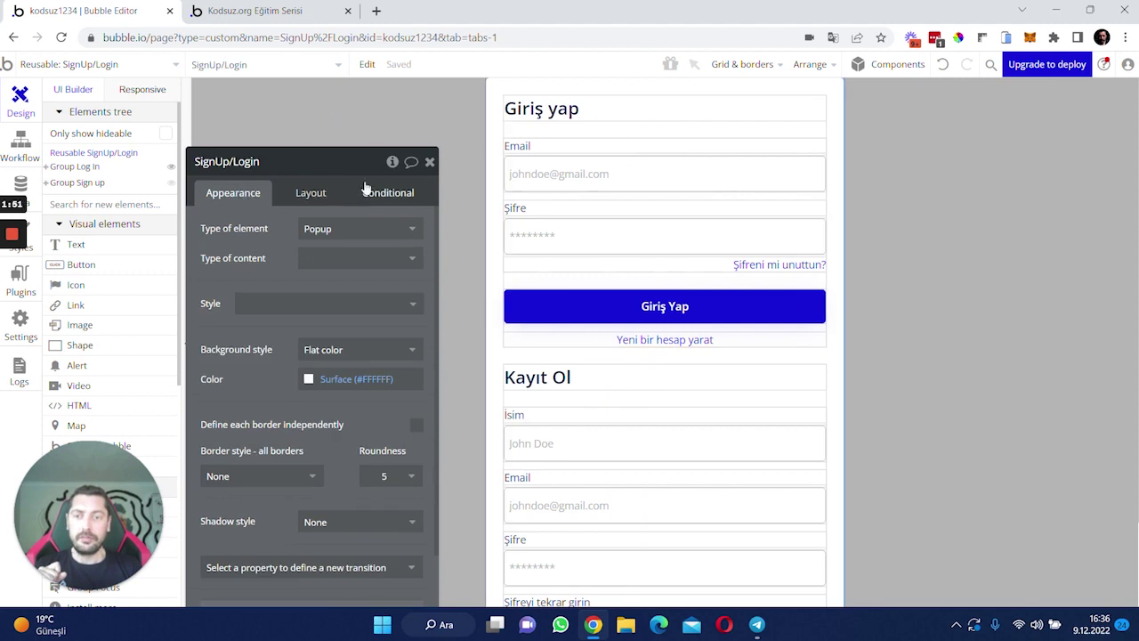
pyautogui.click(393, 161)
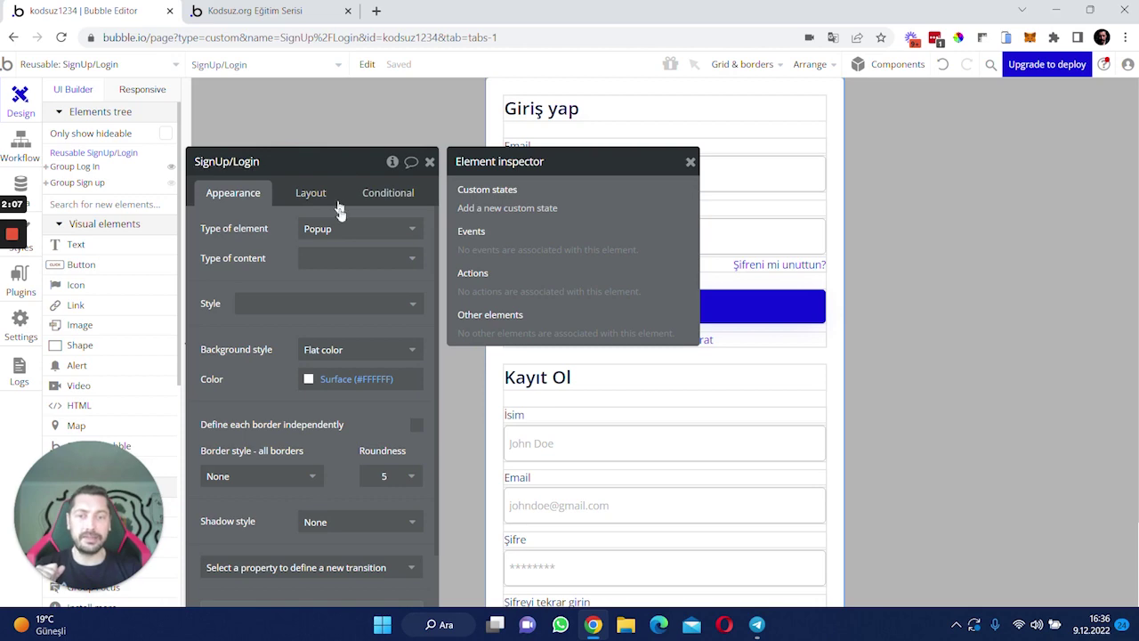
# - Create custom state 'mod' of type text with default 'signup', then close the property panels
pyautogui.click(509, 209)
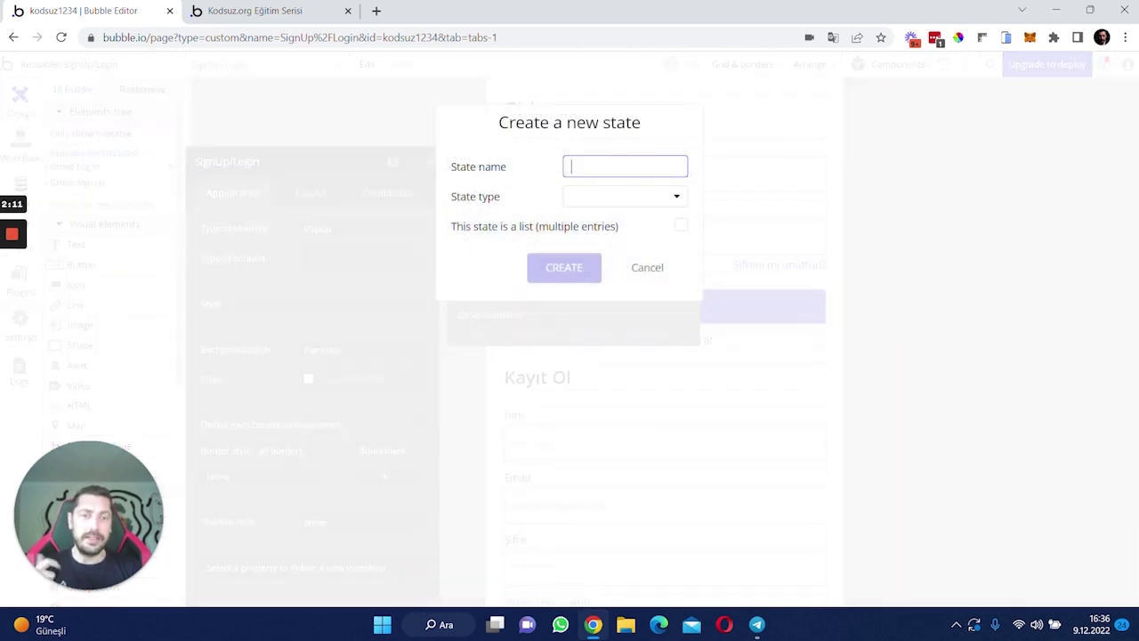
pyautogui.write('mod')
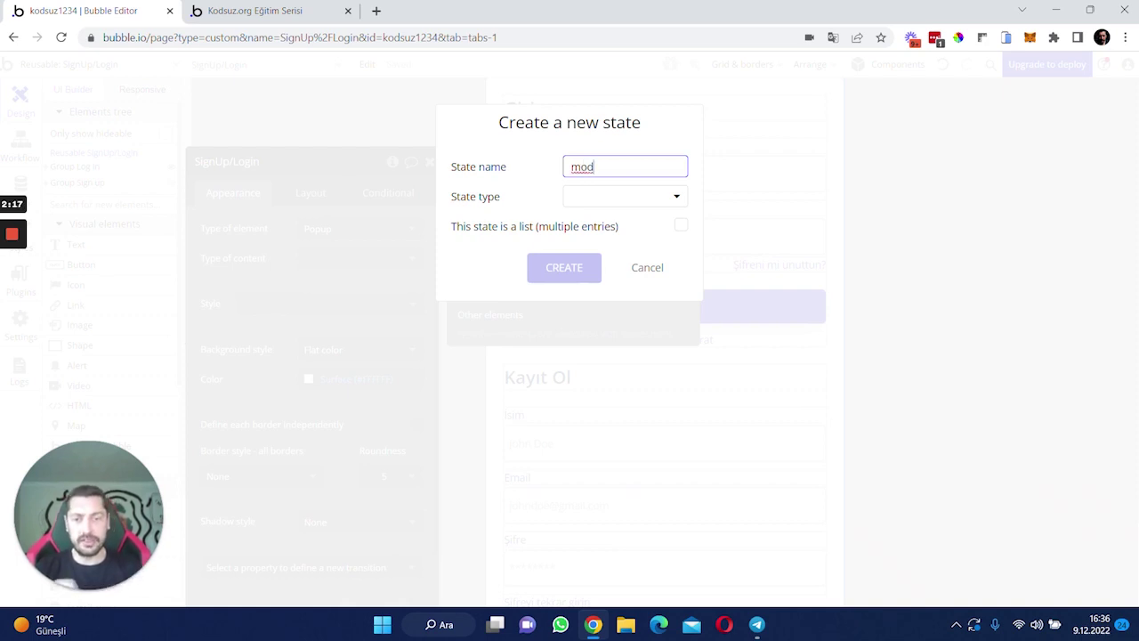
pyautogui.click(603, 195)
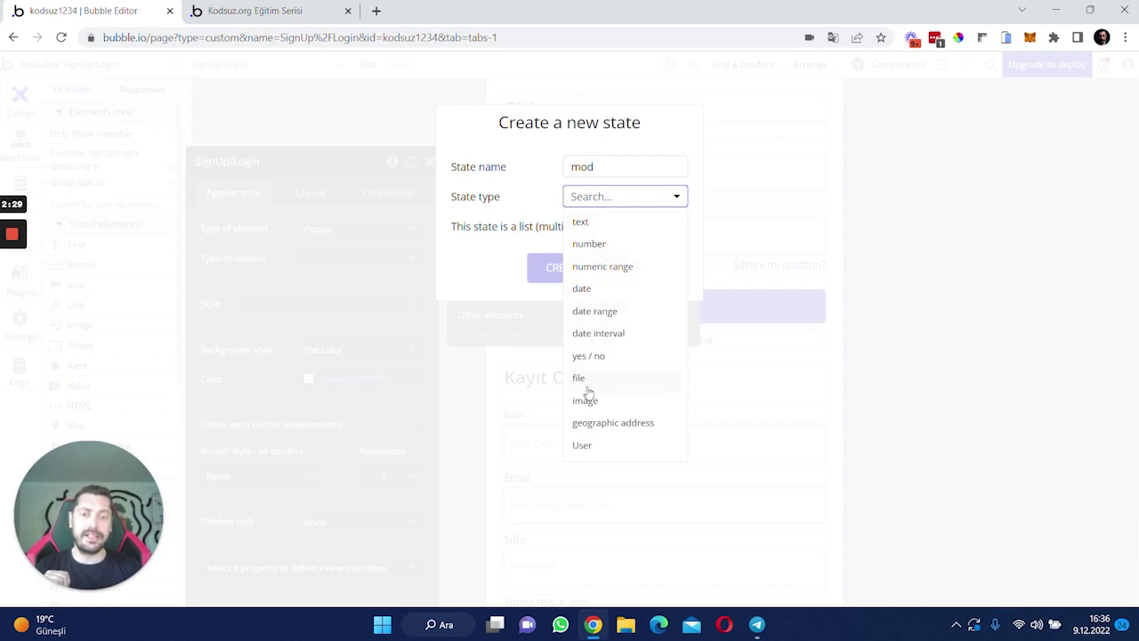
pyautogui.click(589, 221)
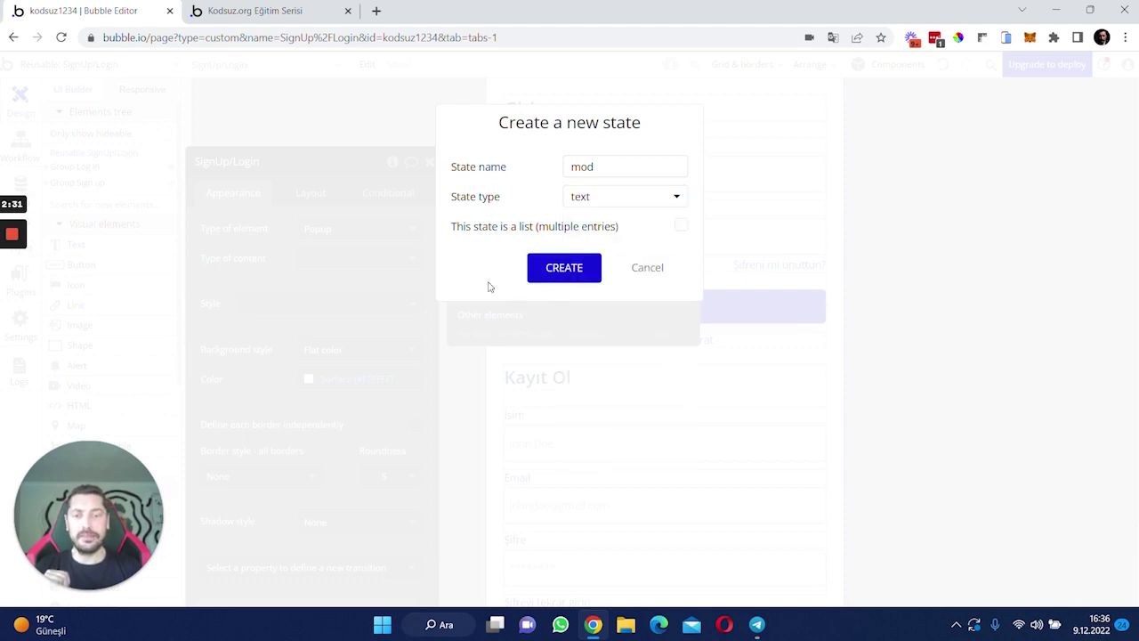
pyautogui.click(564, 283)
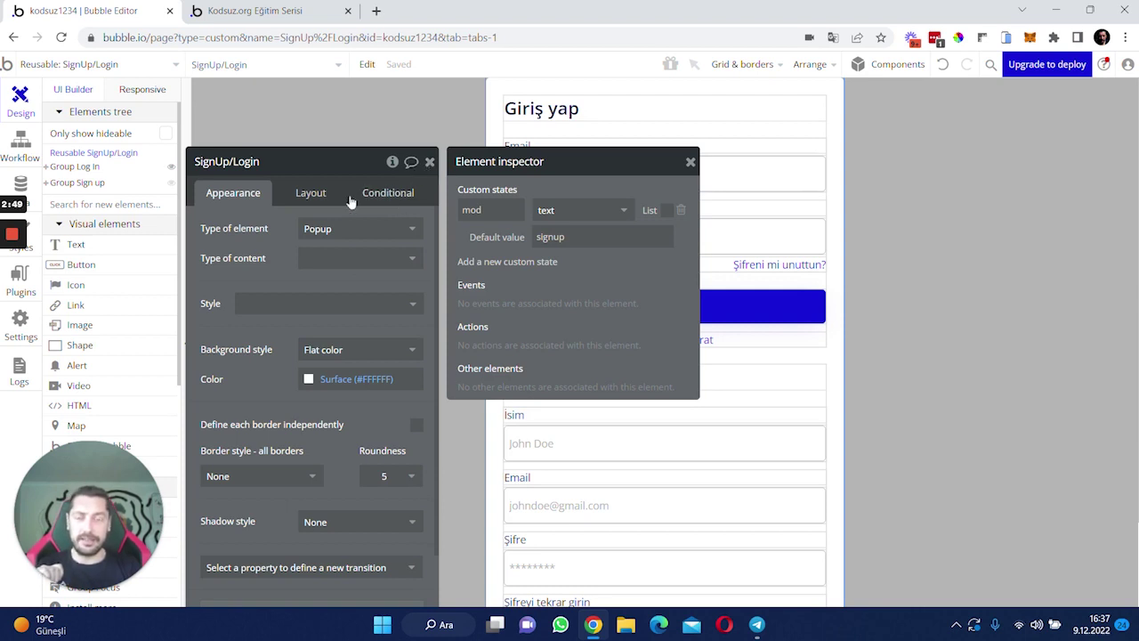
pyautogui.click(487, 210)
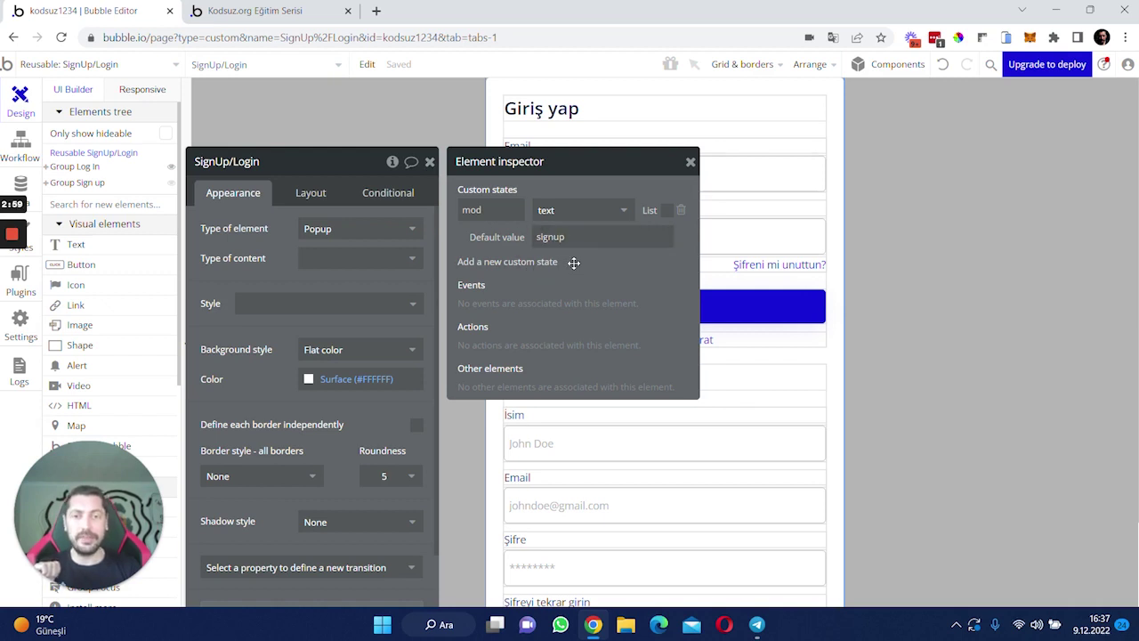
pyautogui.click(430, 161)
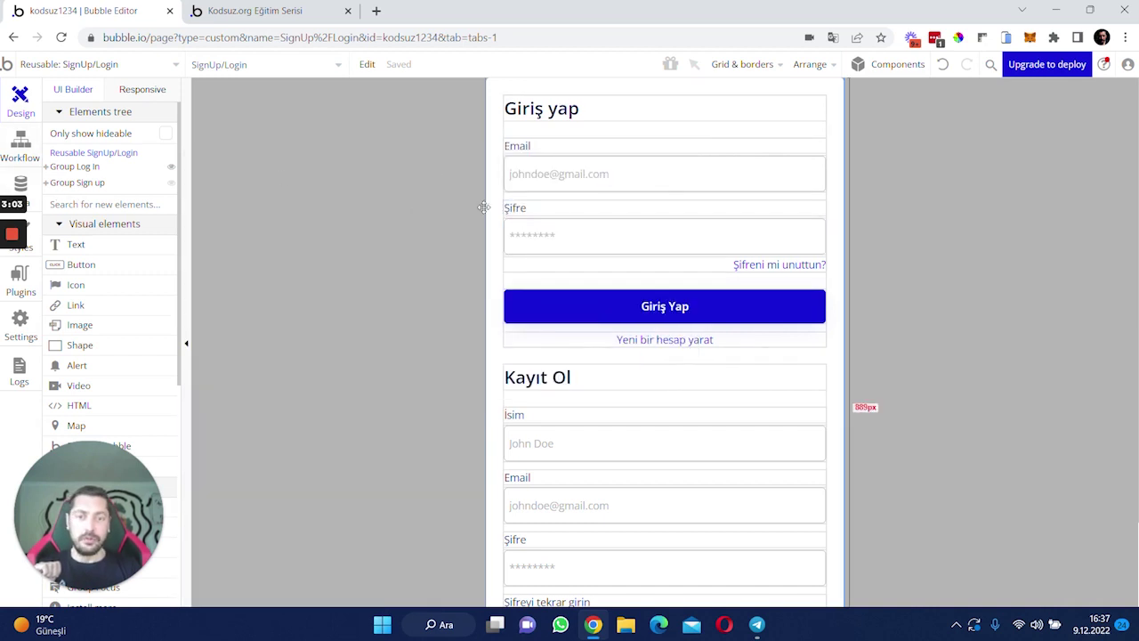
# - Add a Group Sign up condition: when SignUp/Login's mod is signup, this element is visible
pyautogui.click(76, 185)
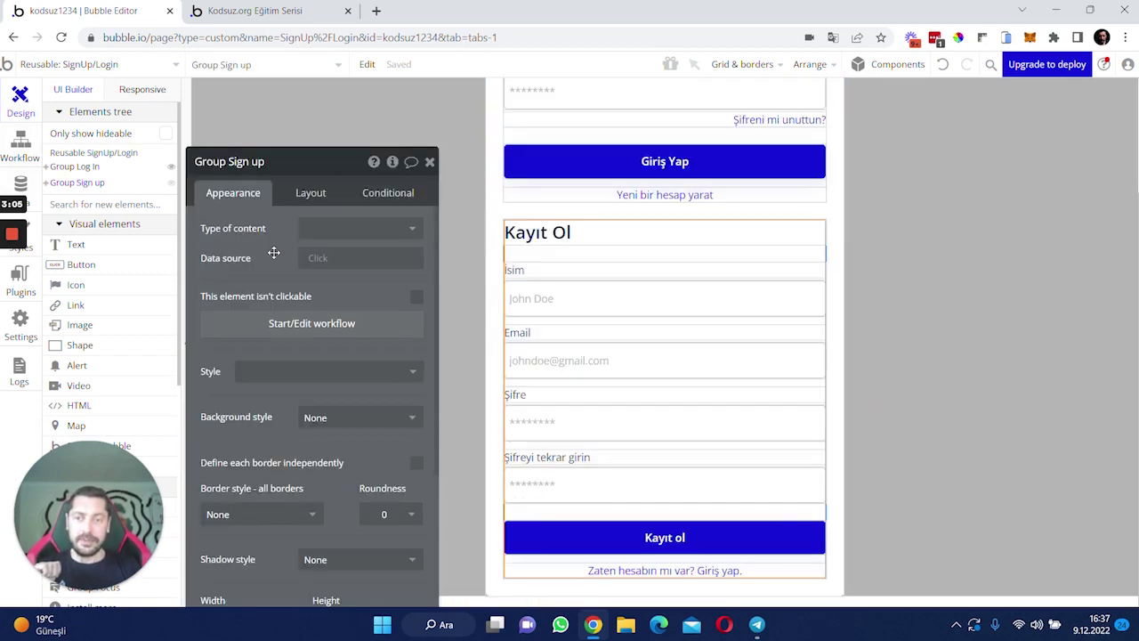
pyautogui.click(387, 194)
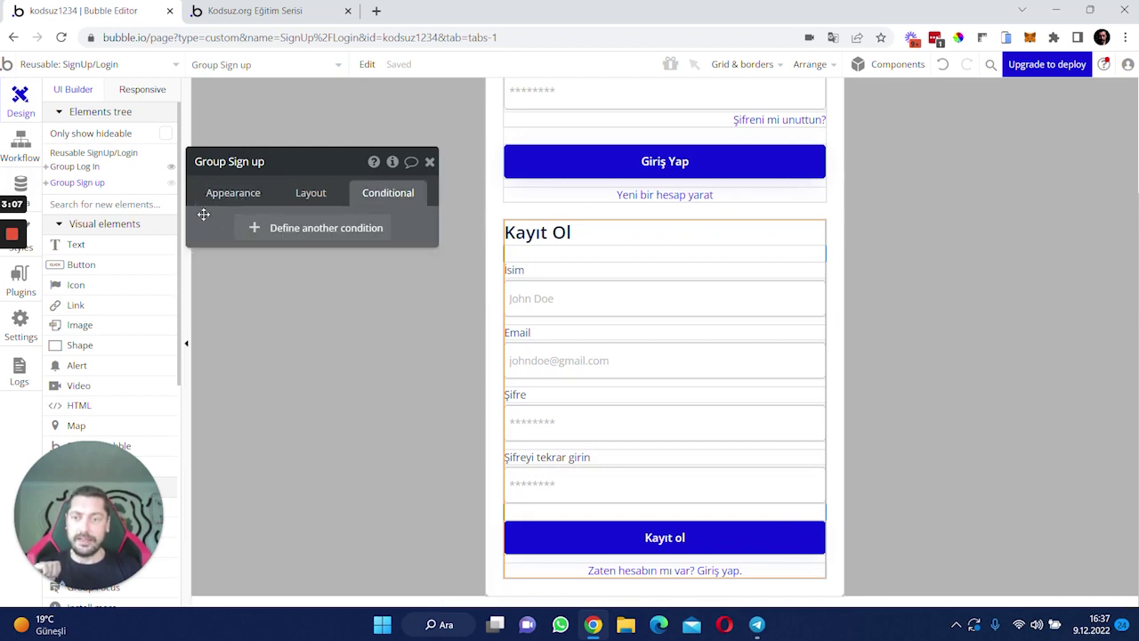
pyautogui.moveTo(204, 214); pyautogui.dragTo(295, 215)
pyautogui.click(328, 233)
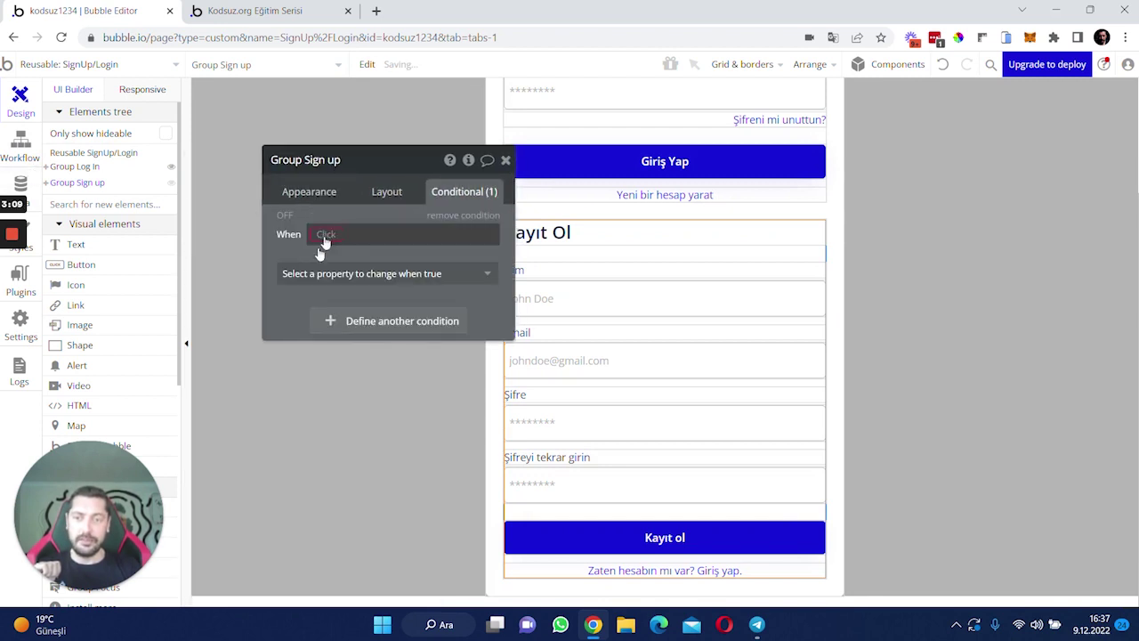
pyautogui.click(318, 234)
pyautogui.write('sig')
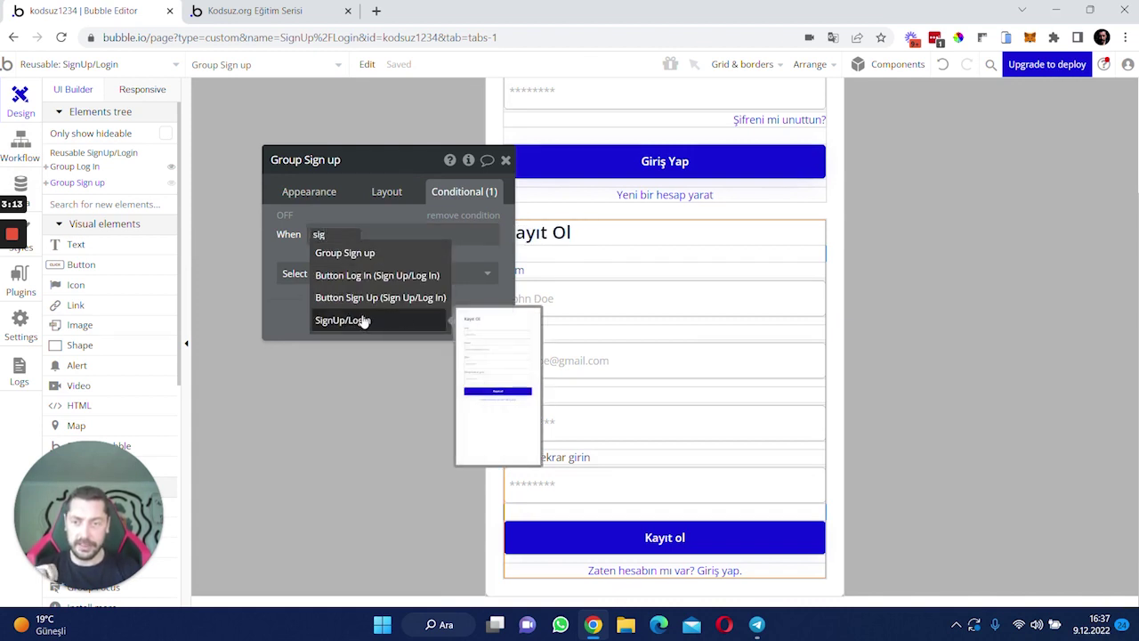
pyautogui.click(364, 320)
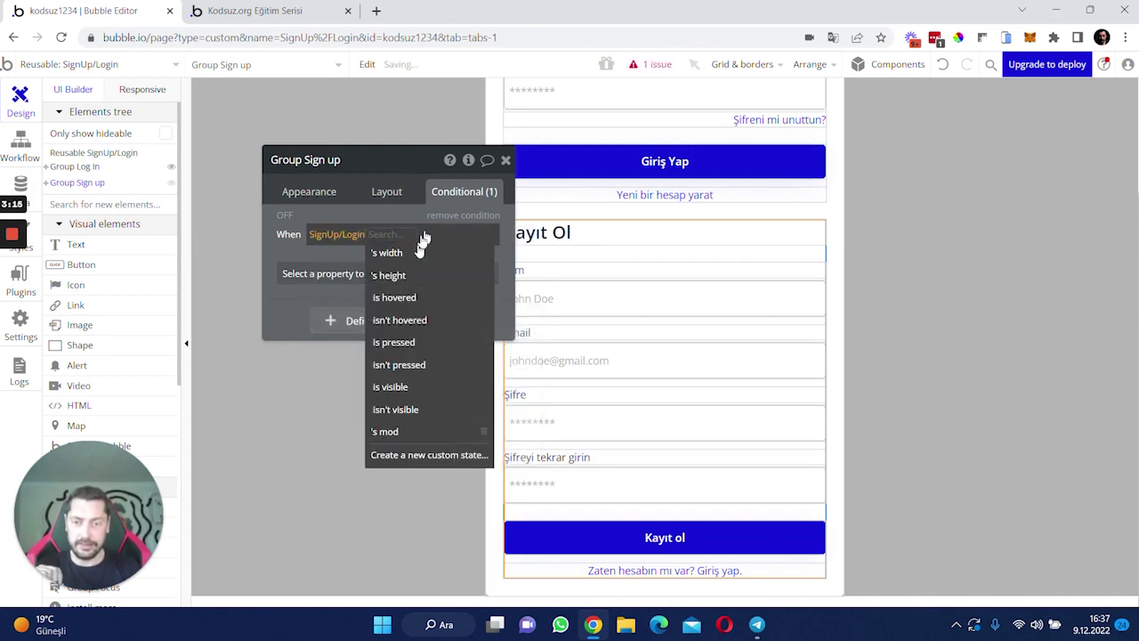
pyautogui.click(445, 432)
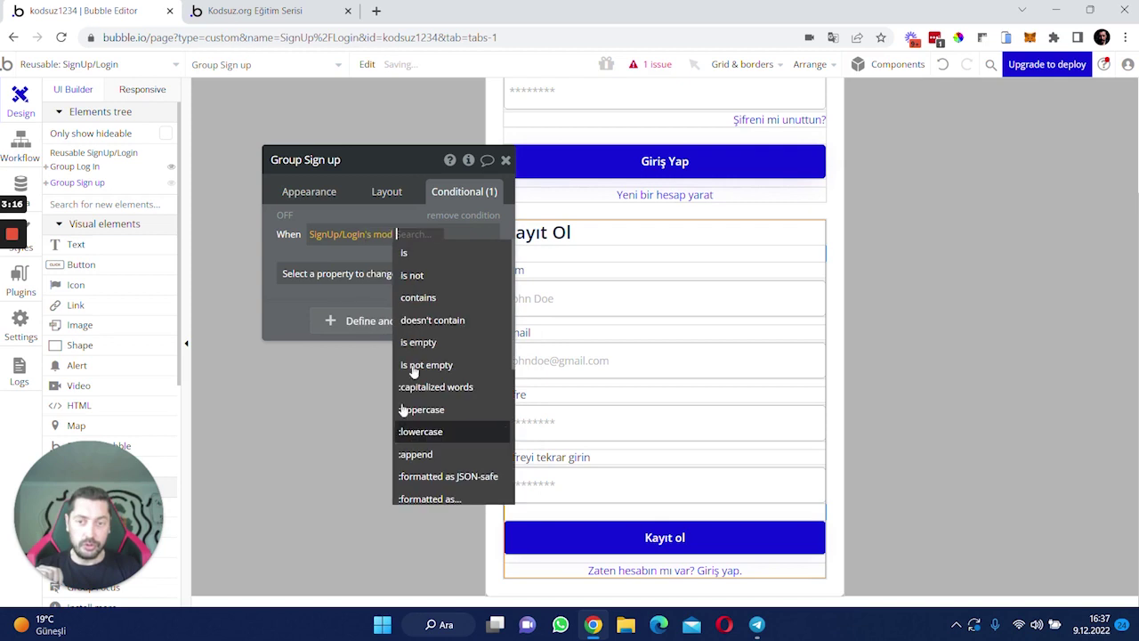
pyautogui.click(431, 253)
pyautogui.write('signup')
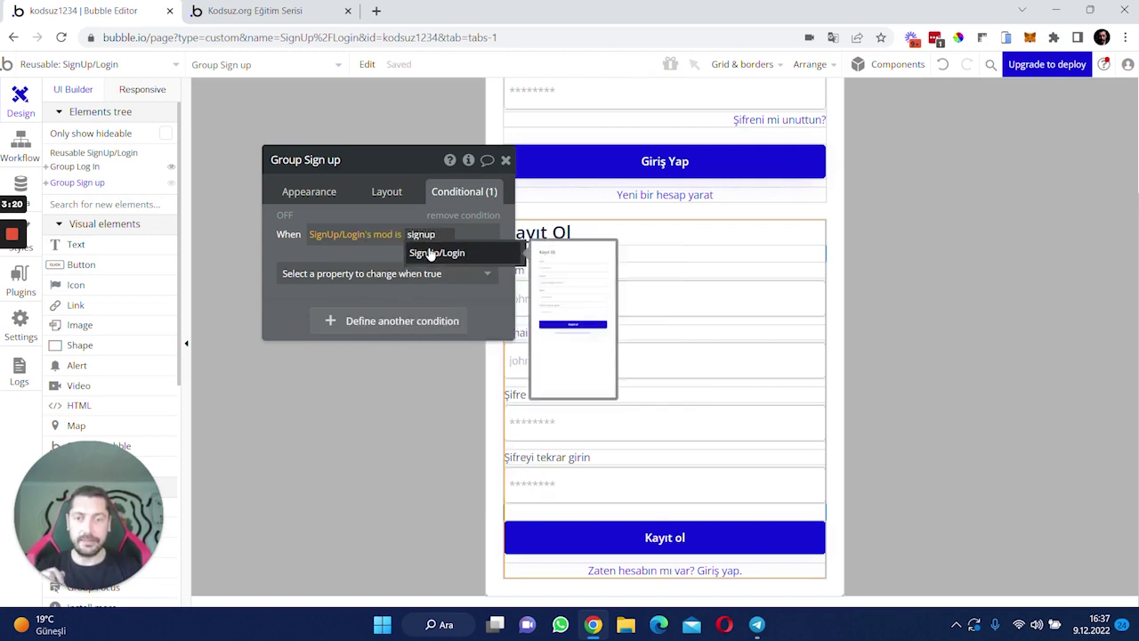
pyautogui.press('Return')
pyautogui.click(369, 273)
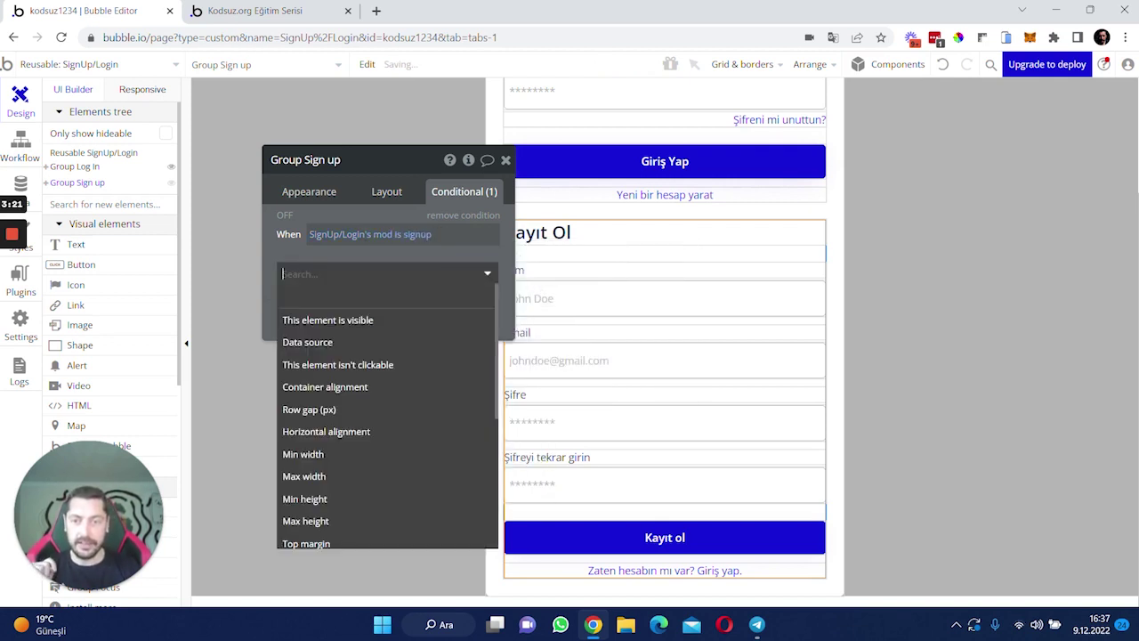
pyautogui.click(381, 317)
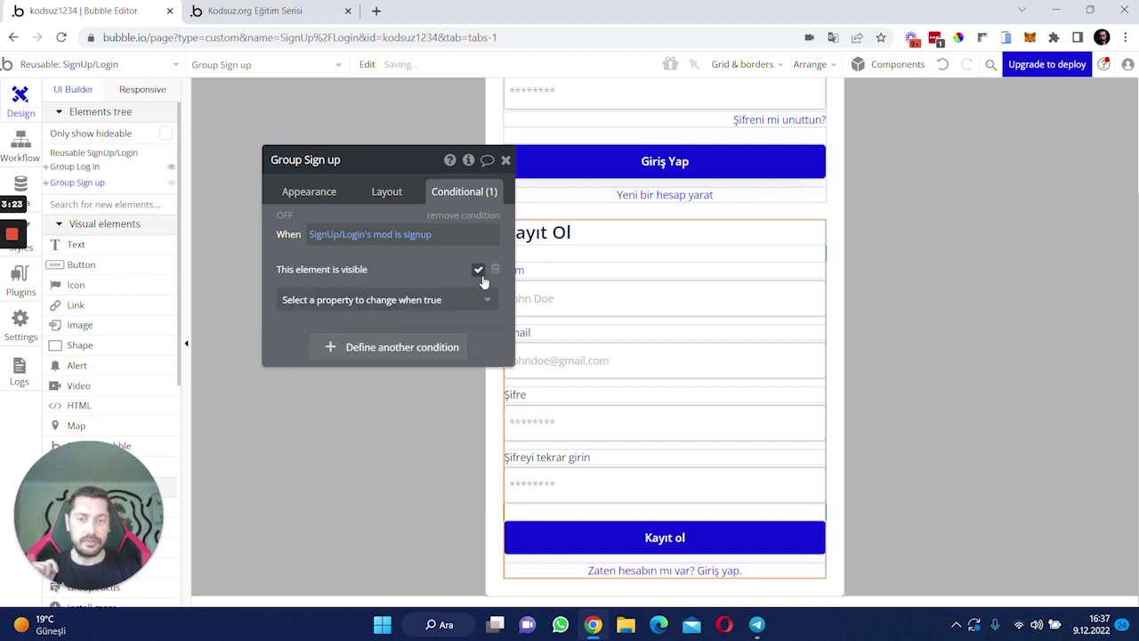
# - Uncheck 'This element is visible on page load' in Group Sign up's layout
pyautogui.click(398, 194)
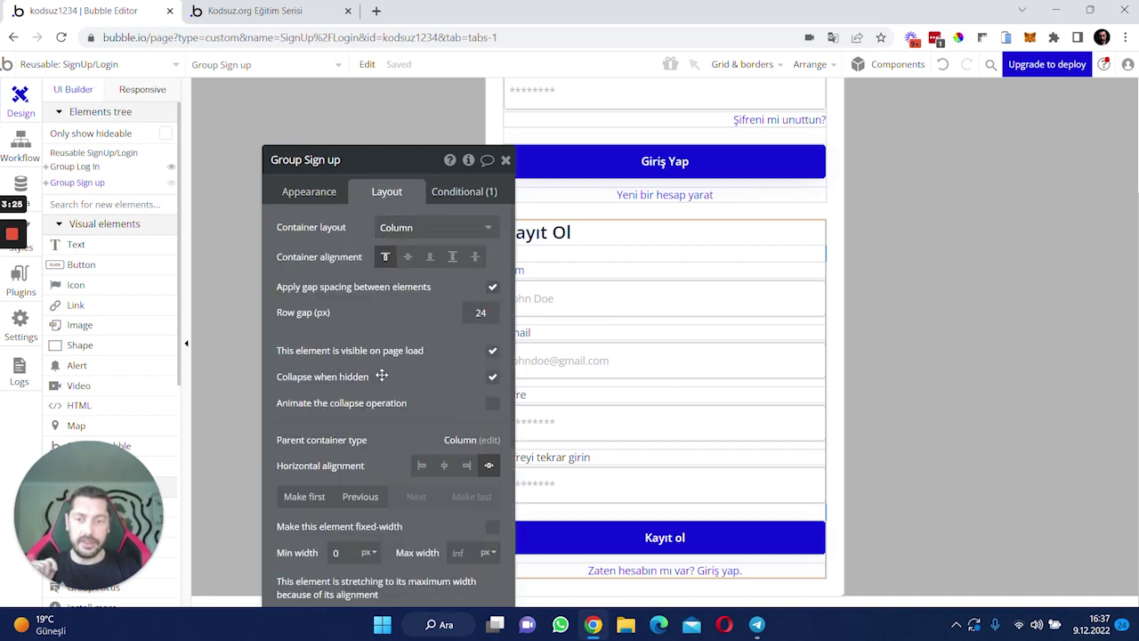
pyautogui.scroll(-2, 372, 364)
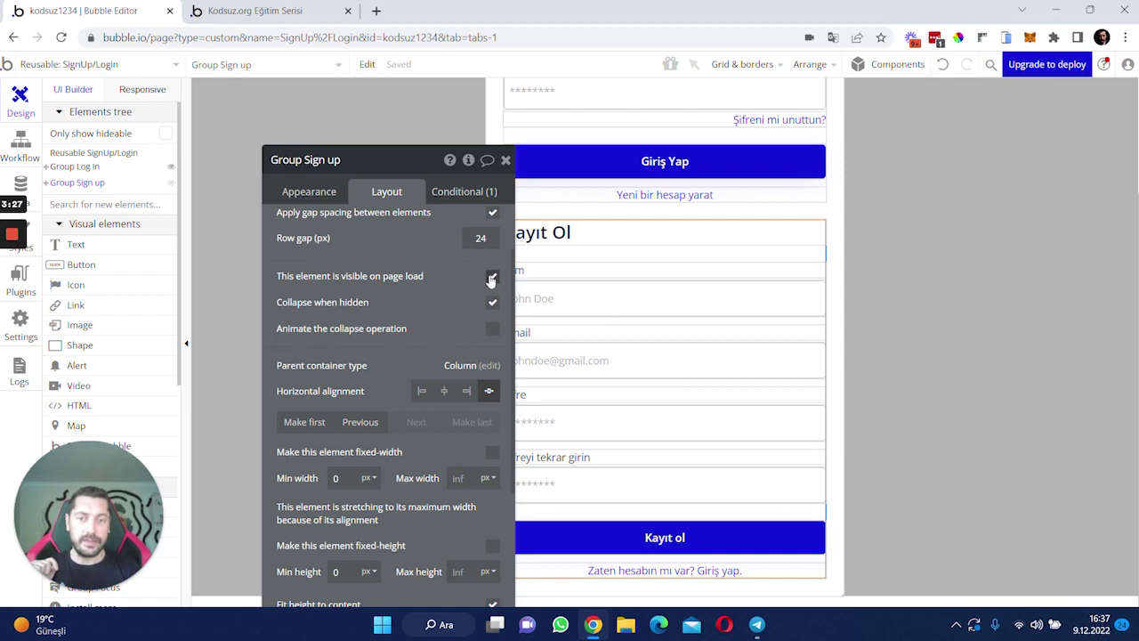
pyautogui.click(490, 280)
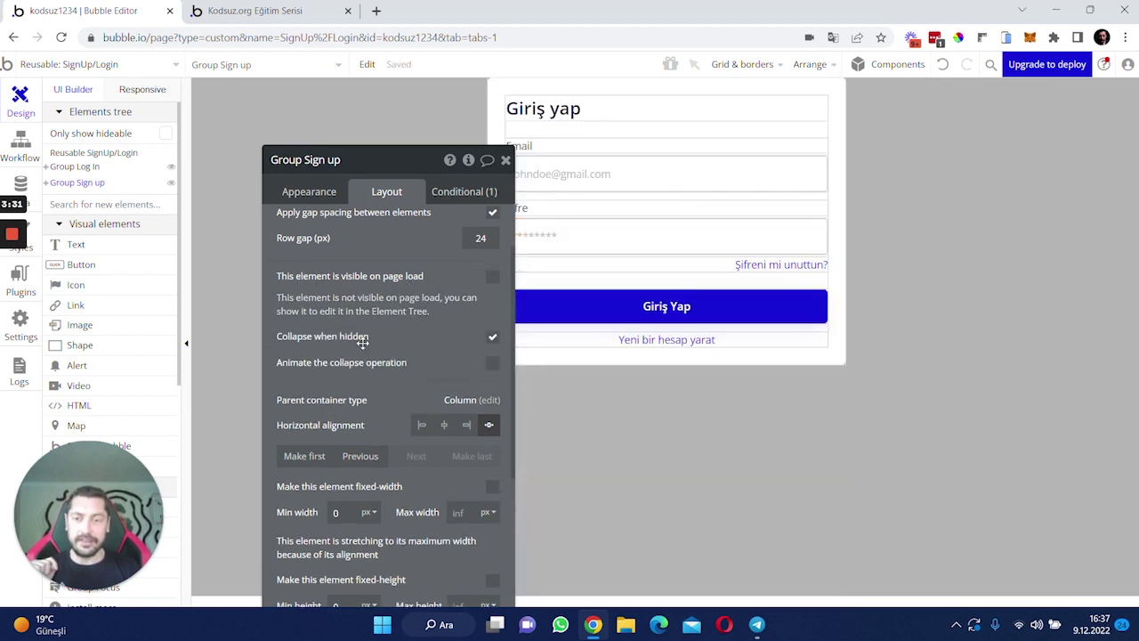
pyautogui.scroll(-1, 362, 344)
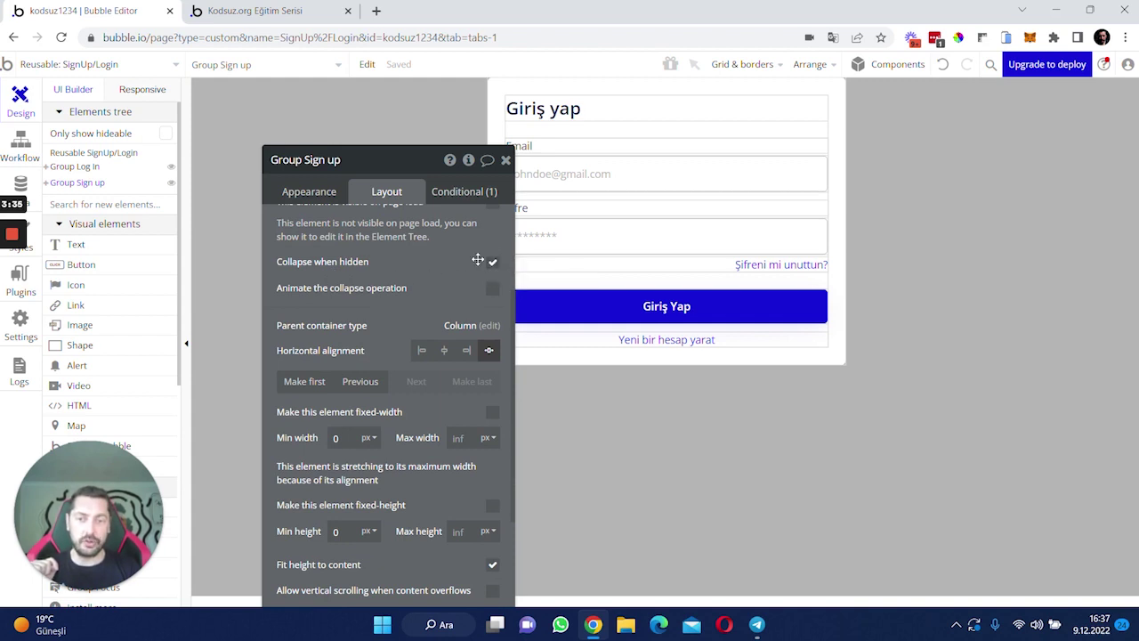
pyautogui.scroll(2, 478, 257)
# - Copy Group Sign up's visibility condition
pyautogui.click(463, 191)
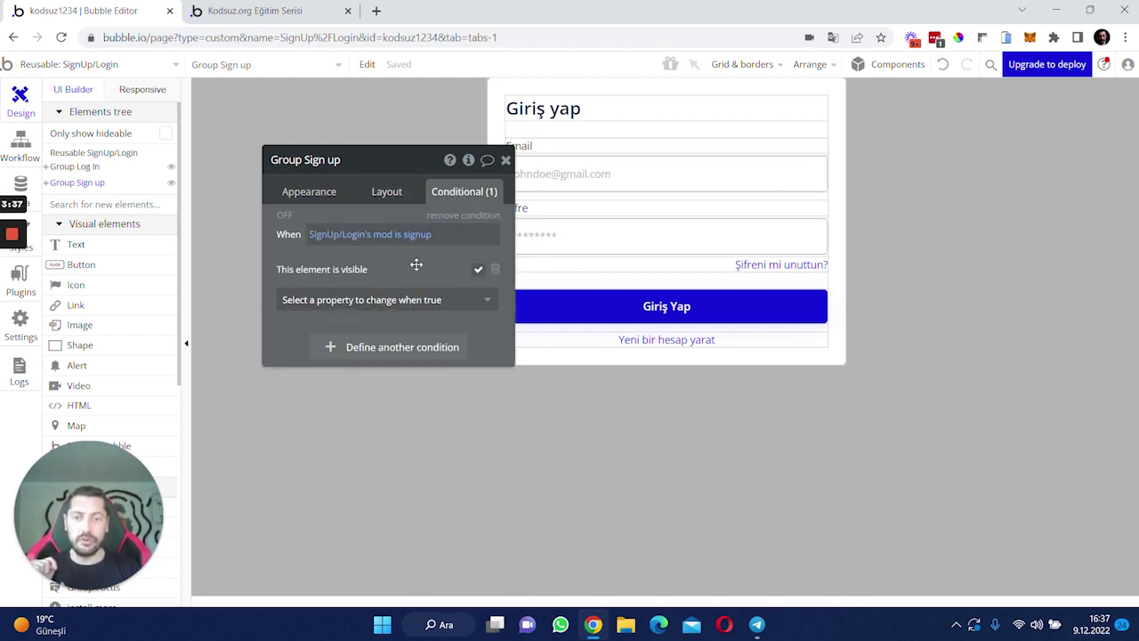
pyautogui.rightClick(464, 252)
pyautogui.click(489, 223)
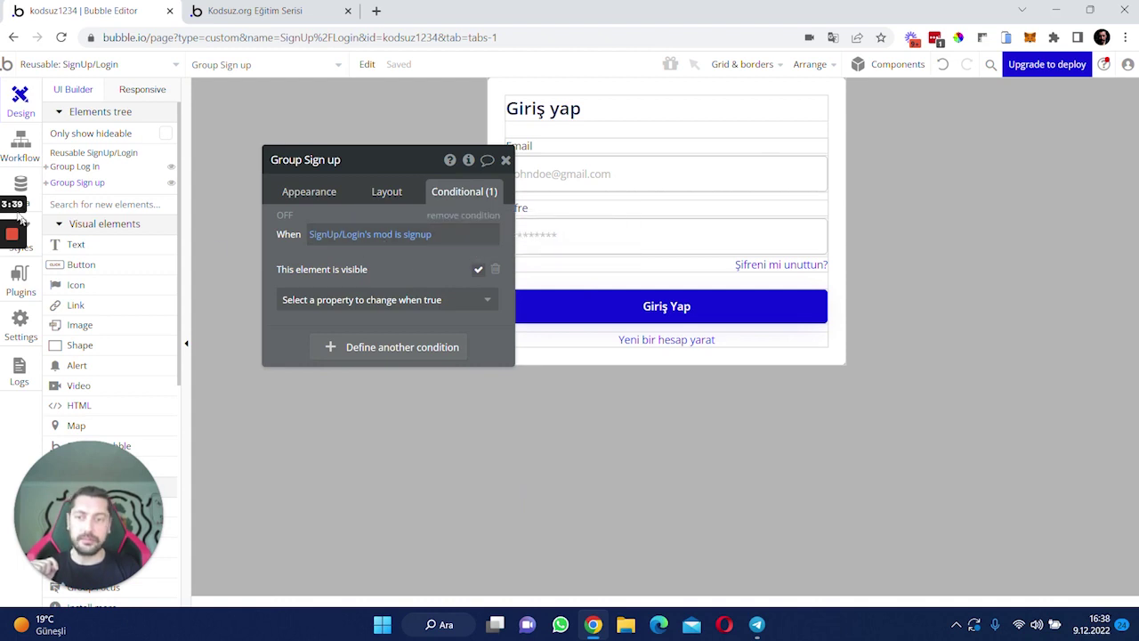
# - Paste the visibility condition onto Group Log In, change its value to login, and verify its layout
pyautogui.click(74, 166)
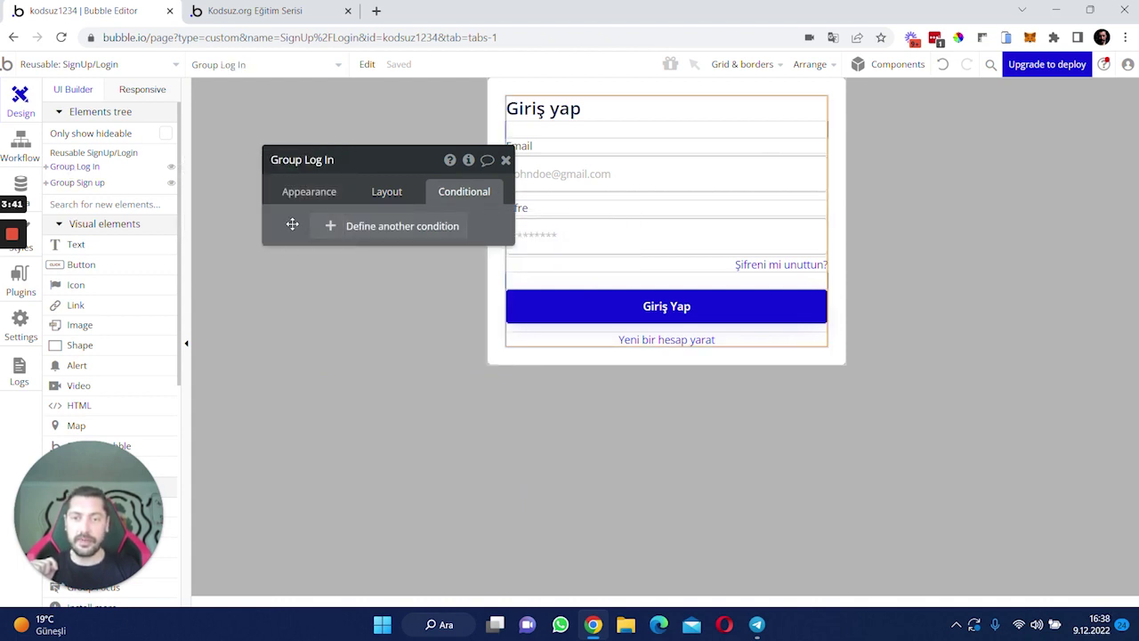
pyautogui.rightClick(389, 188)
pyautogui.click(392, 185)
pyautogui.click(421, 234)
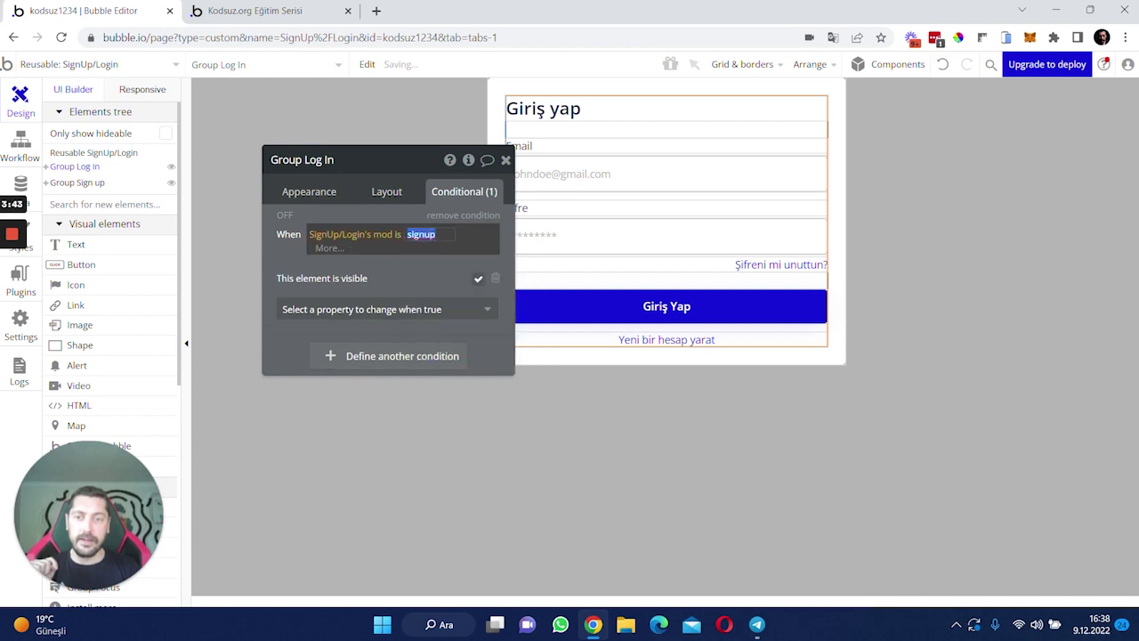
pyautogui.press('BackSpace')
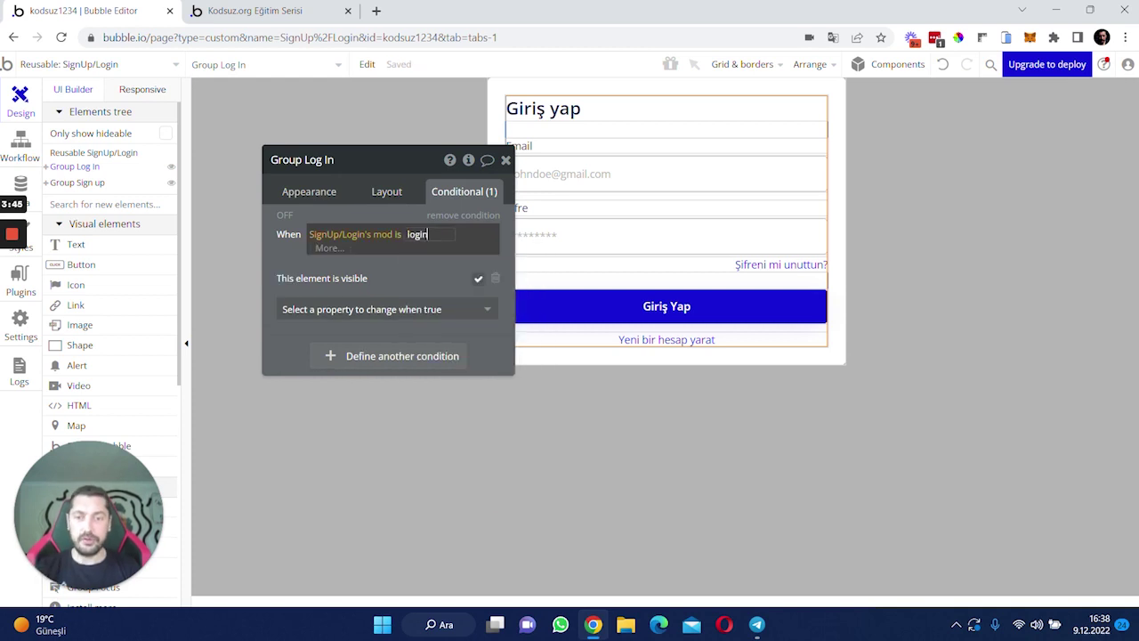
pyautogui.press('Return')
pyautogui.click(400, 196)
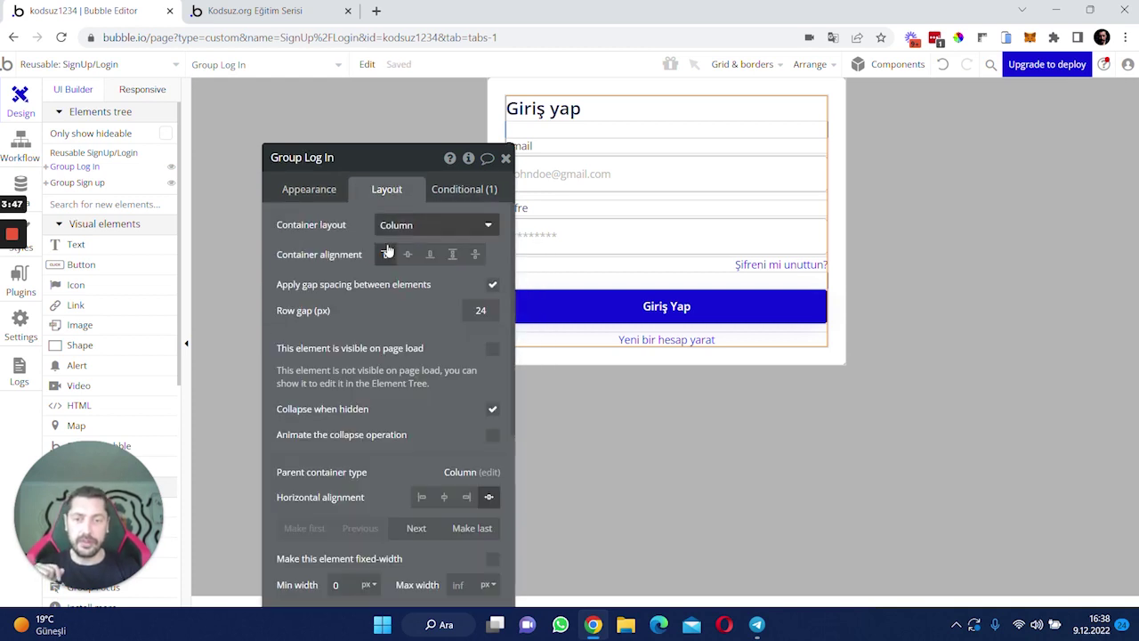
pyautogui.scroll(-2, 433, 383)
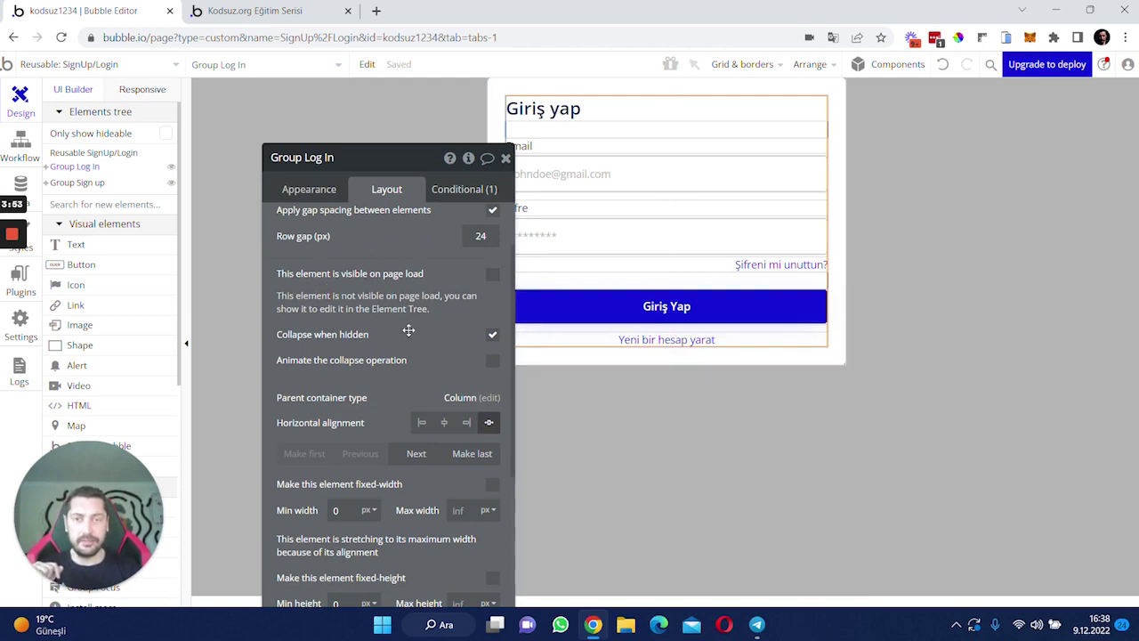
pyautogui.click(506, 159)
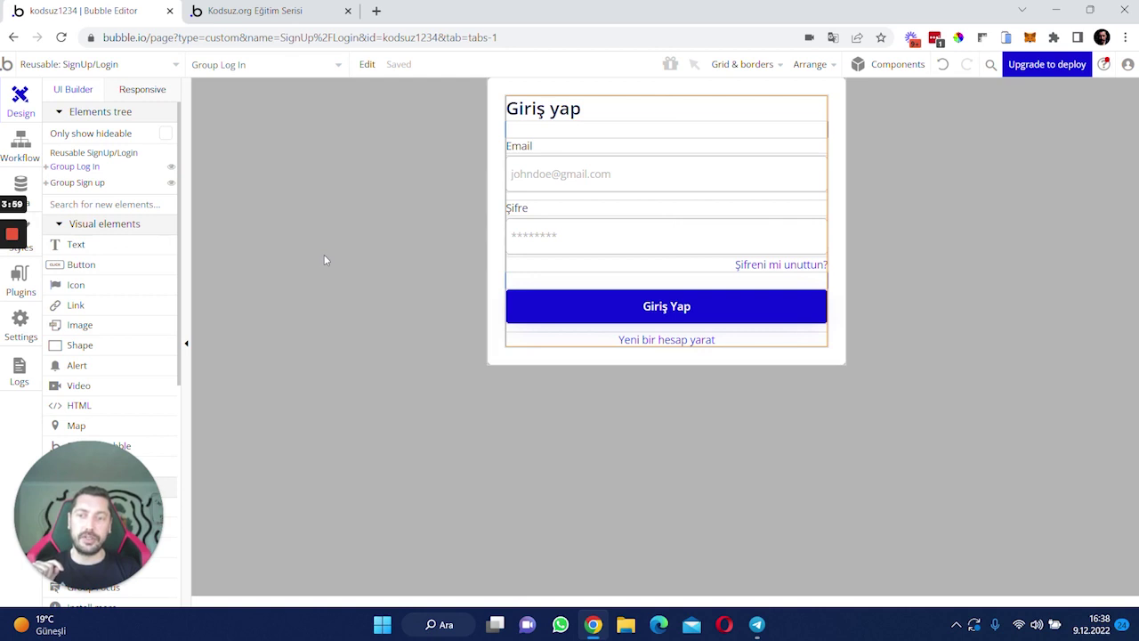
# - Reload the preview and test the header Log in, Sign up and page Sign Up buttons, closing each popup
pyautogui.click(8, 156)
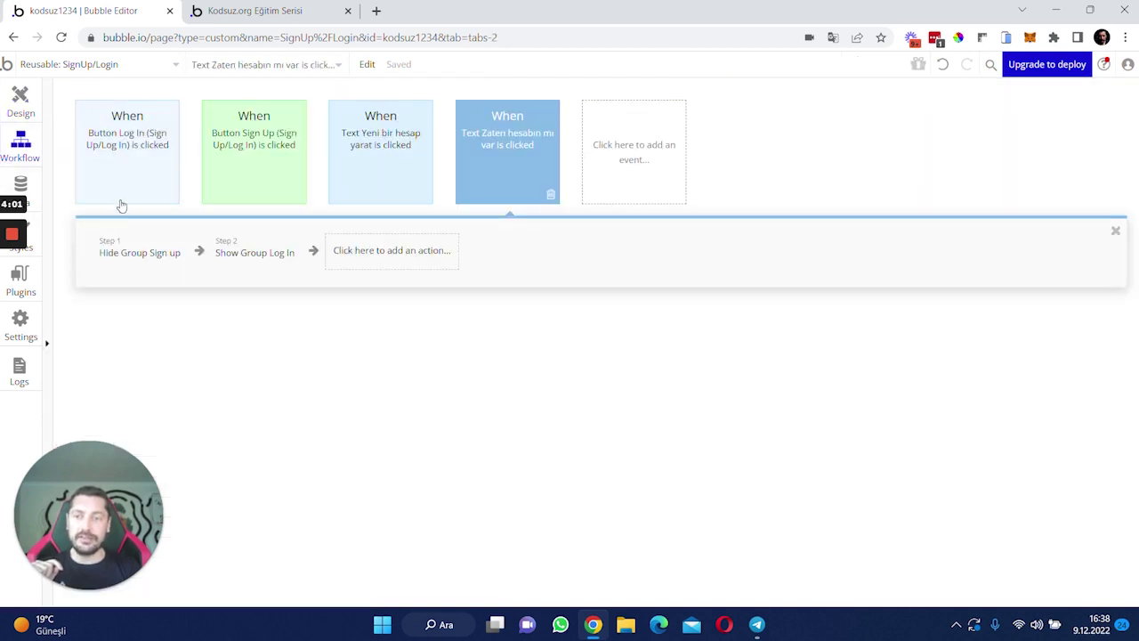
pyautogui.click(285, 11)
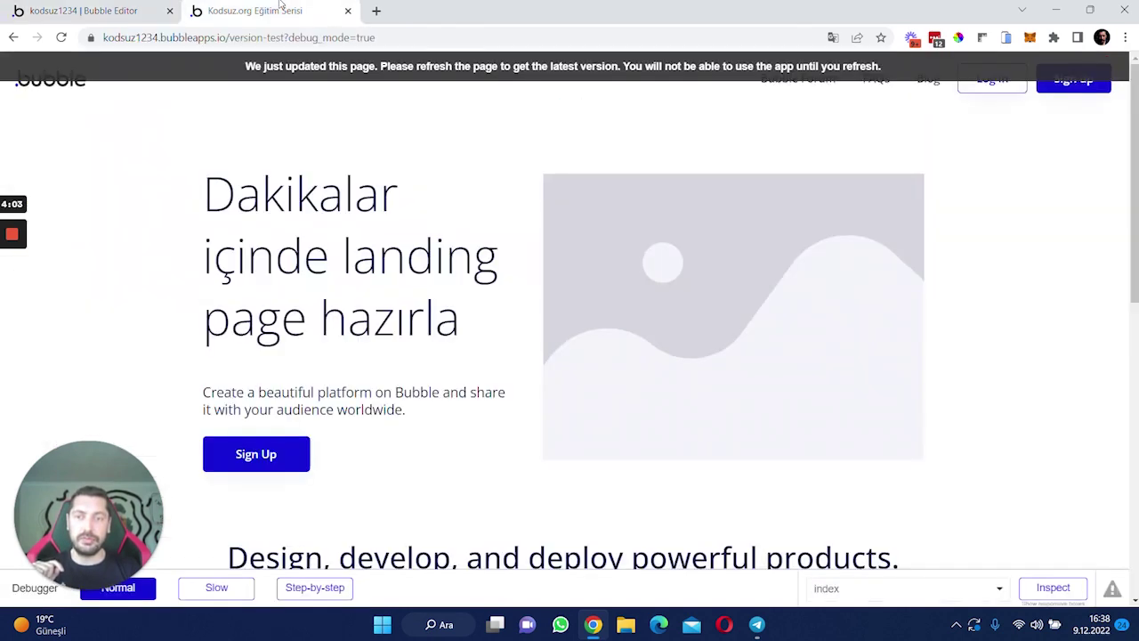
pyautogui.press('F5')
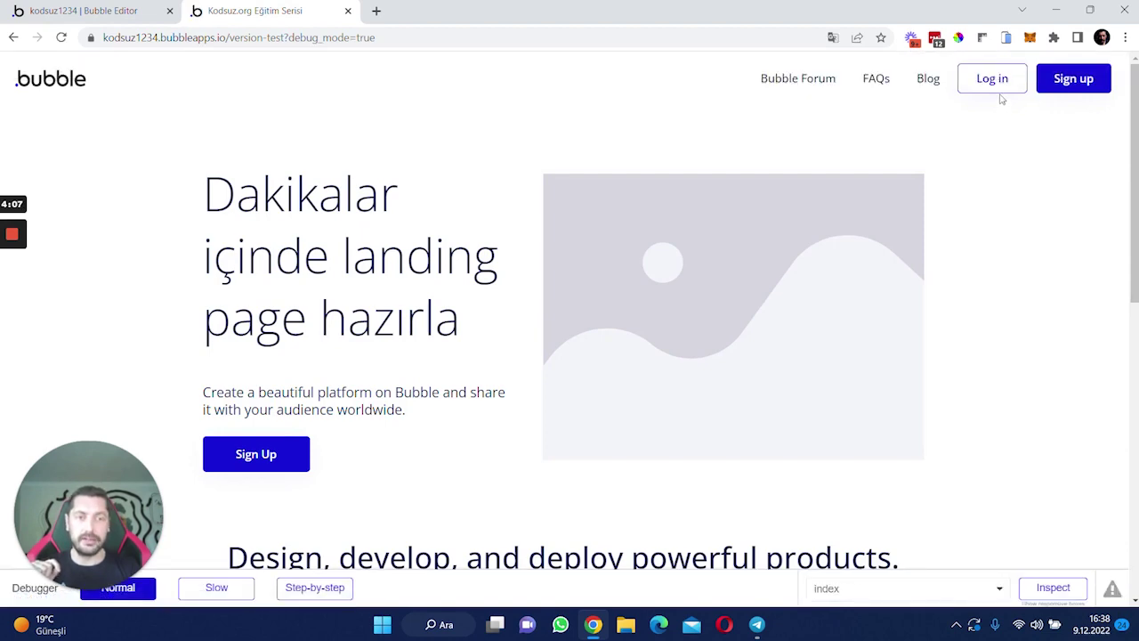
pyautogui.click(997, 80)
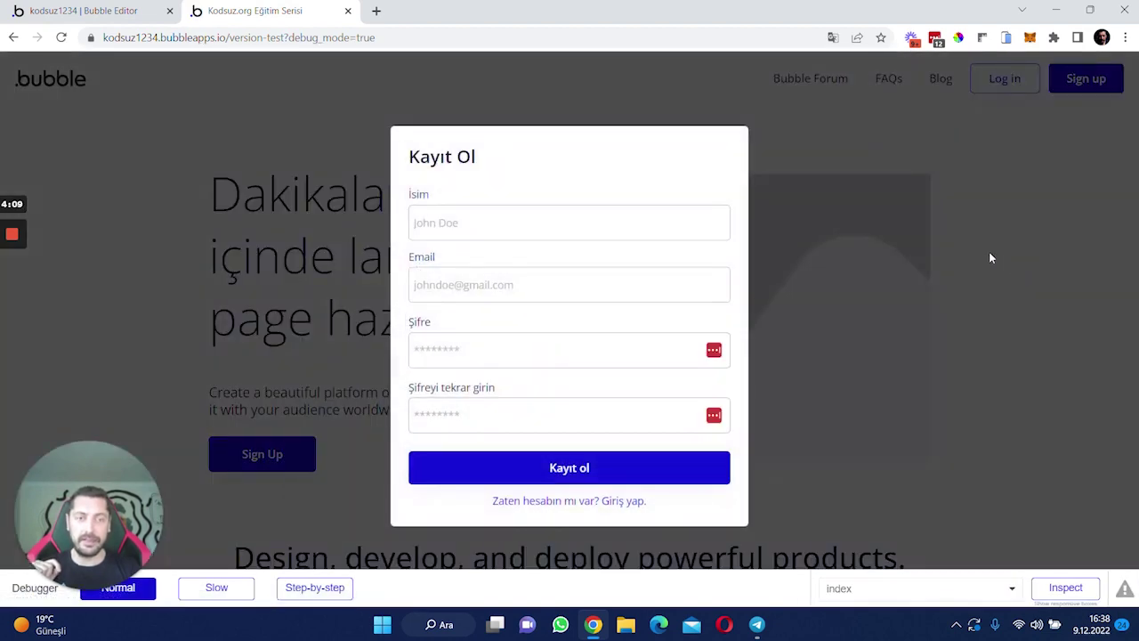
pyautogui.click(989, 251)
pyautogui.click(1073, 80)
pyautogui.click(971, 328)
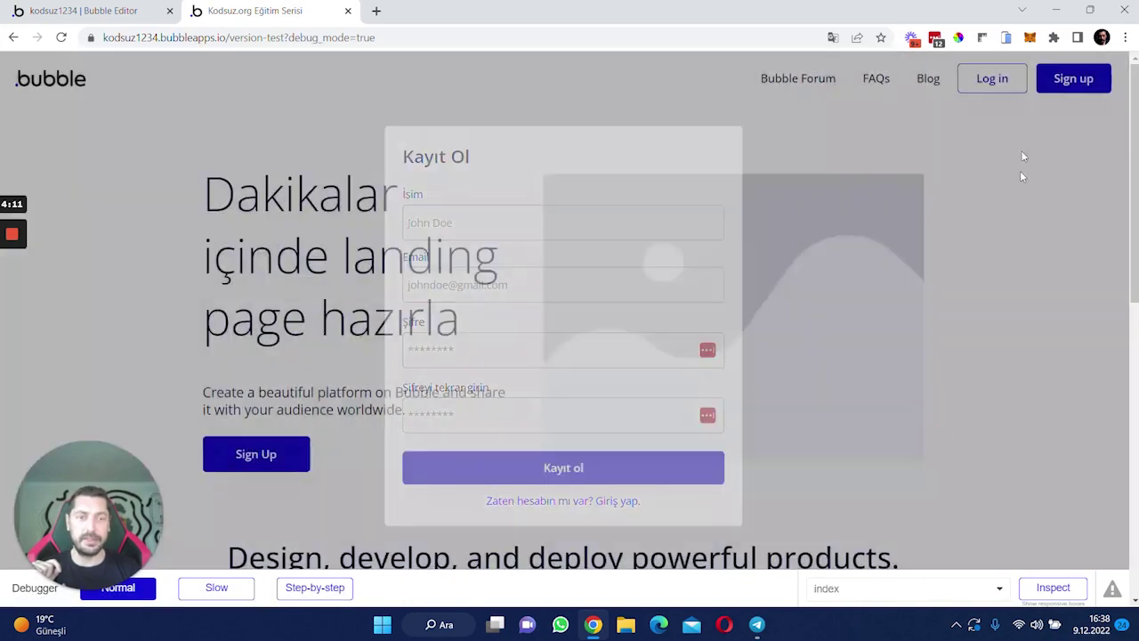
pyautogui.click(995, 88)
pyautogui.click(1037, 225)
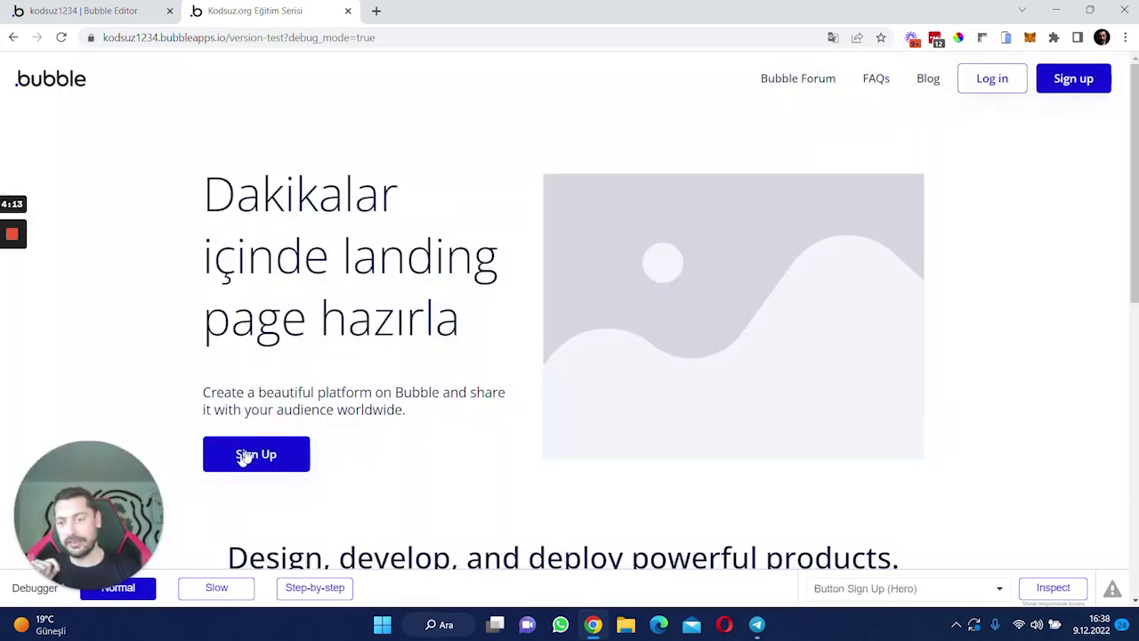
pyautogui.click(242, 455)
pyautogui.click(916, 262)
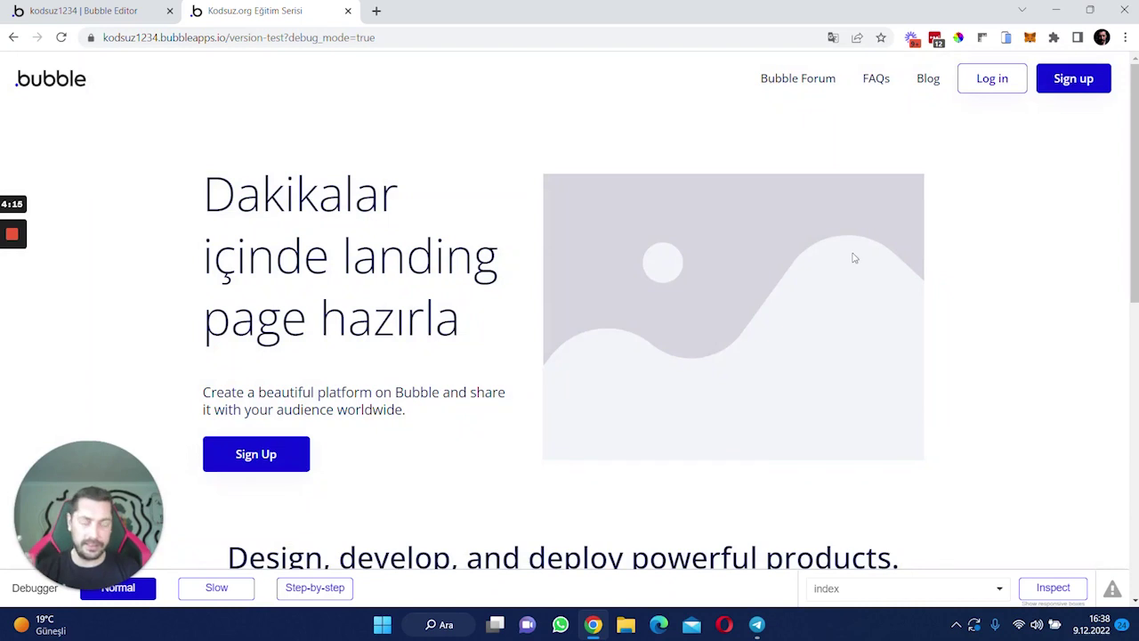
pyautogui.click(71, 16)
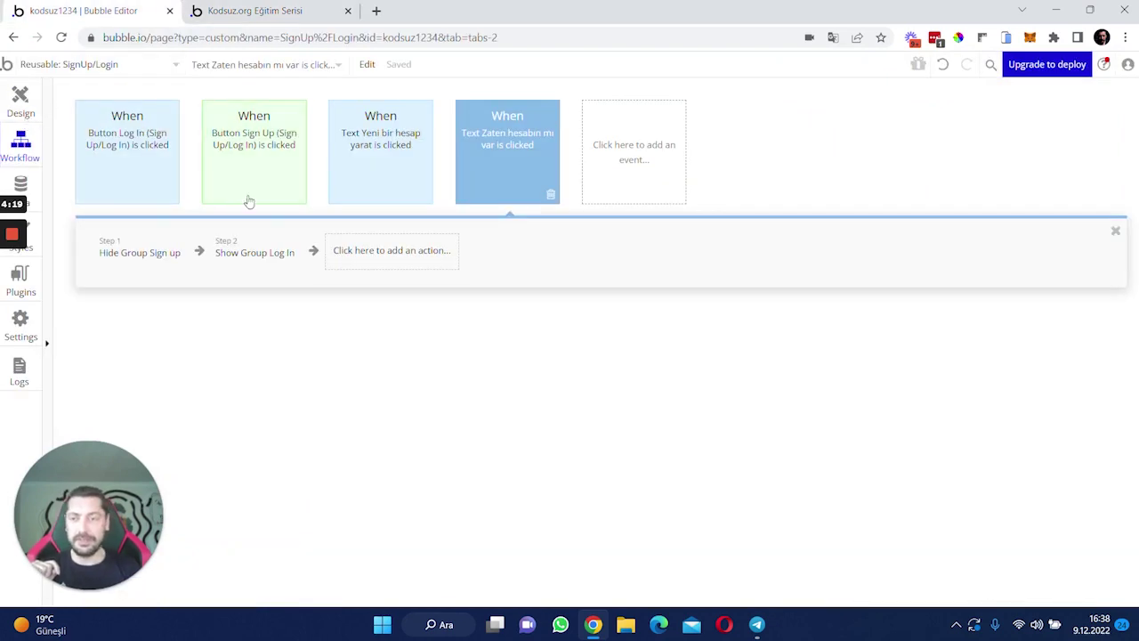
# - Add a Set state step to the Yeni bir hesap yarat workflow targeting SignUp/Login's mod state
pyautogui.moveTo(400, 158); pyautogui.dragTo(362, 207)
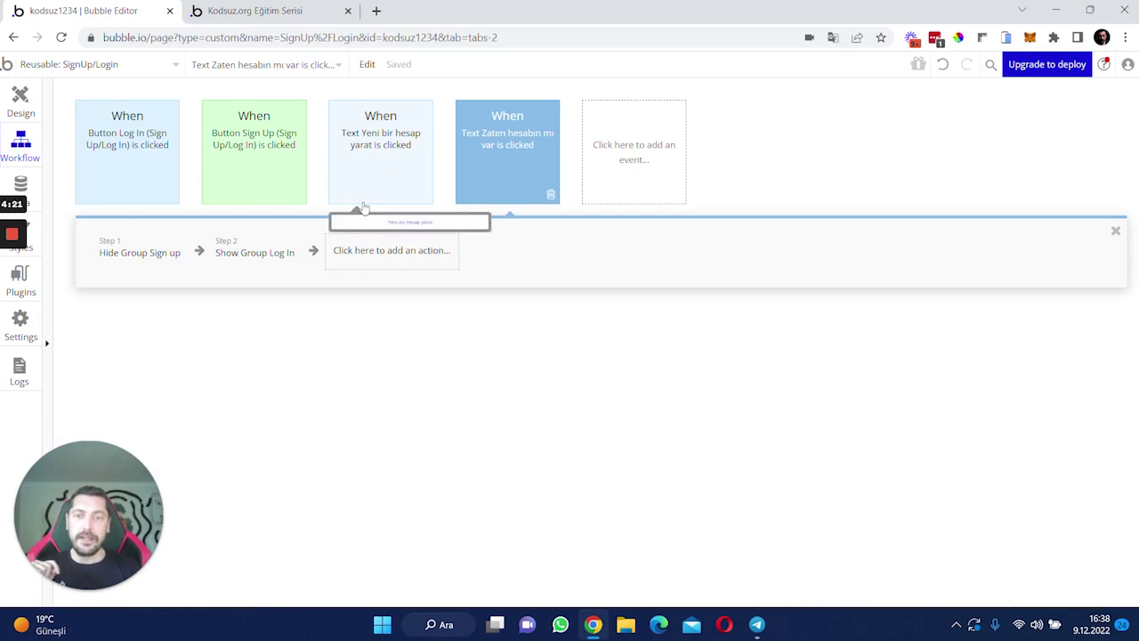
pyautogui.doubleClick(393, 145)
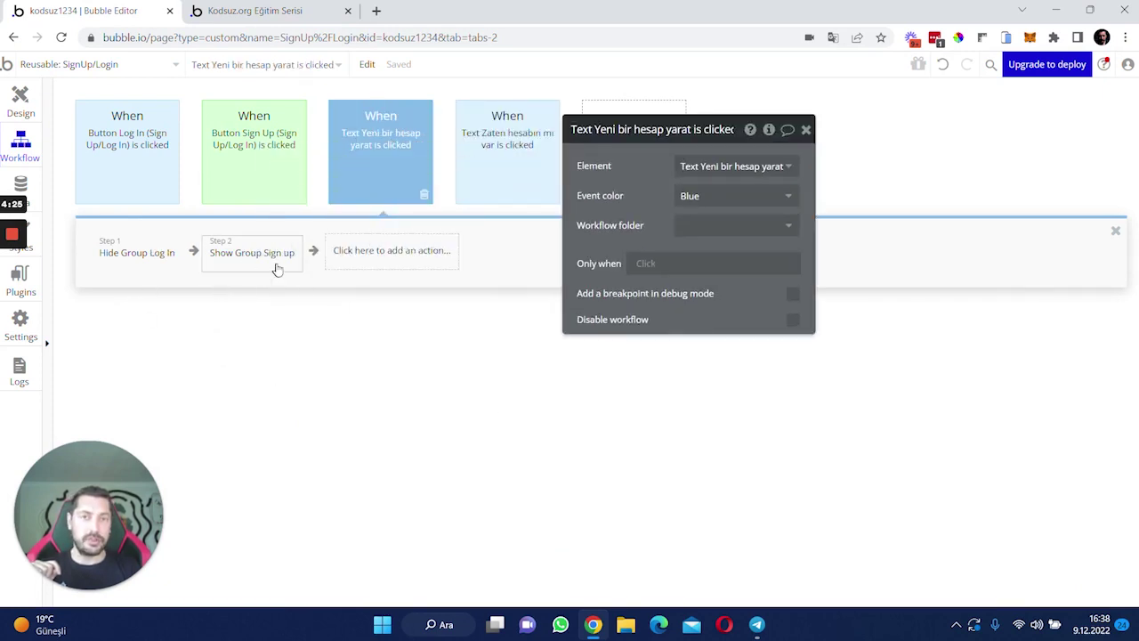
pyautogui.moveTo(276, 268)
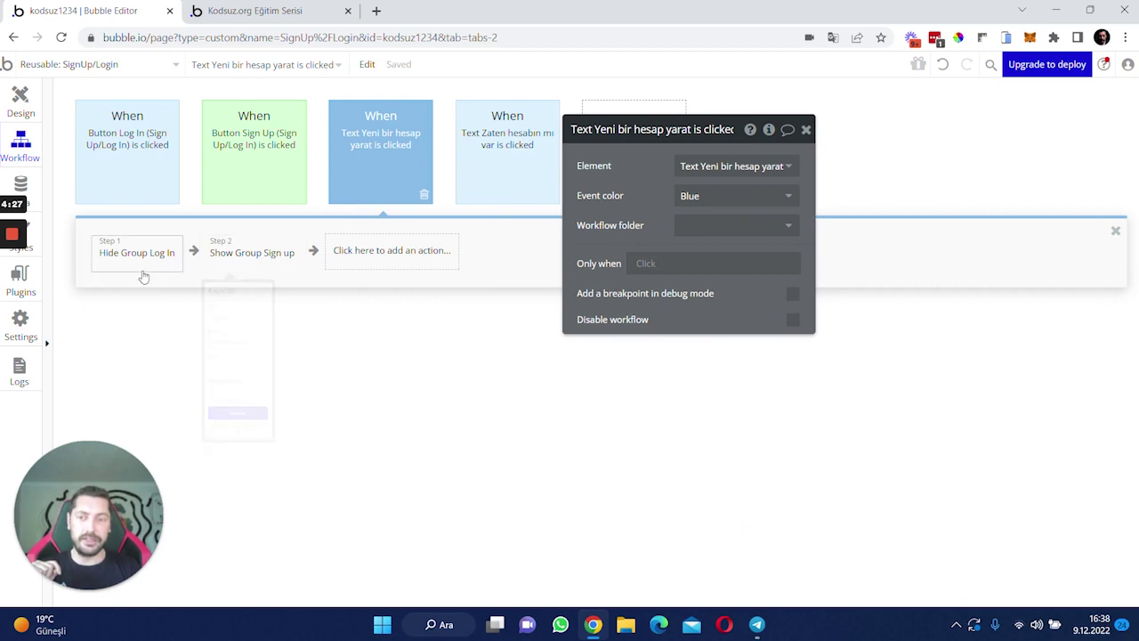
pyautogui.click(405, 255)
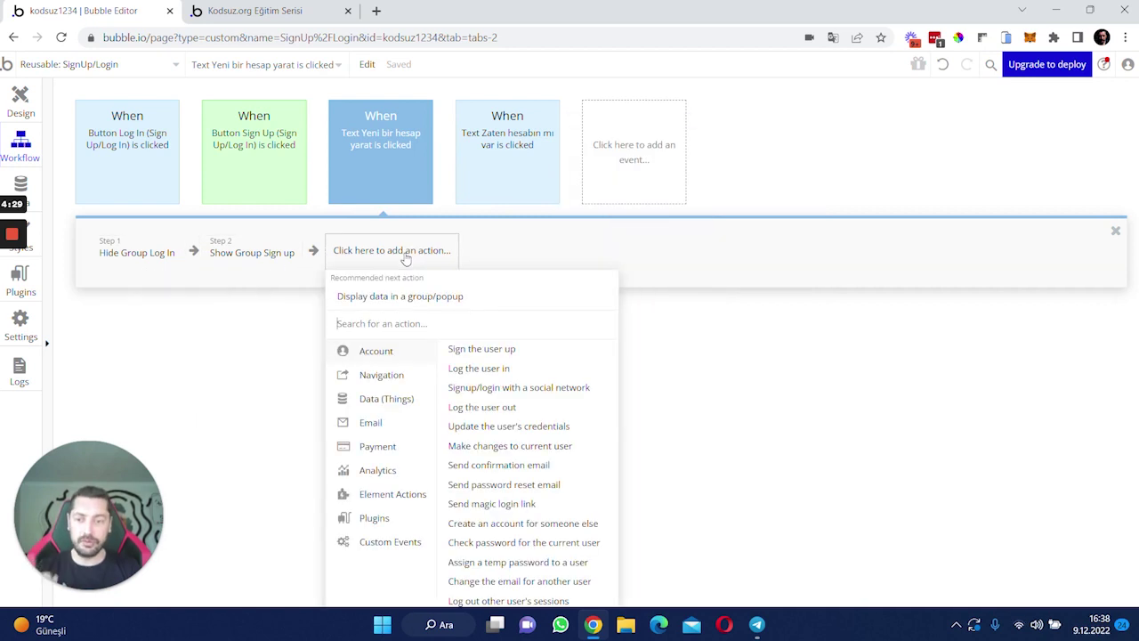
pyautogui.write('set sata')
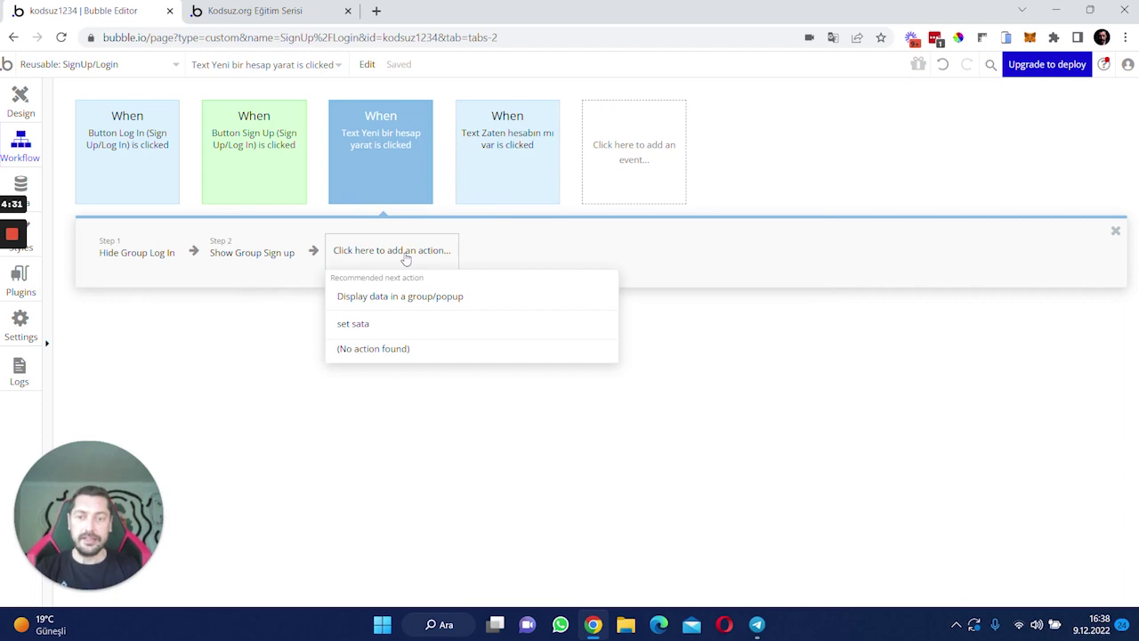
pyautogui.press('BackSpace')
pyautogui.press('BackSpace')
pyautogui.press('BackSpace')
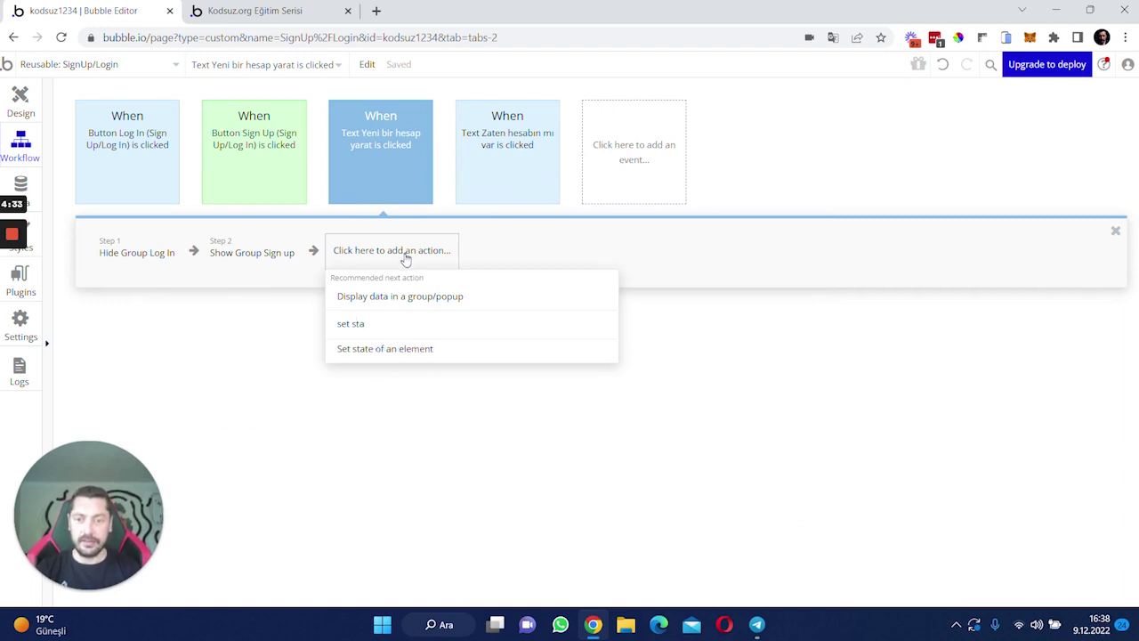
pyautogui.click(407, 348)
pyautogui.click(690, 165)
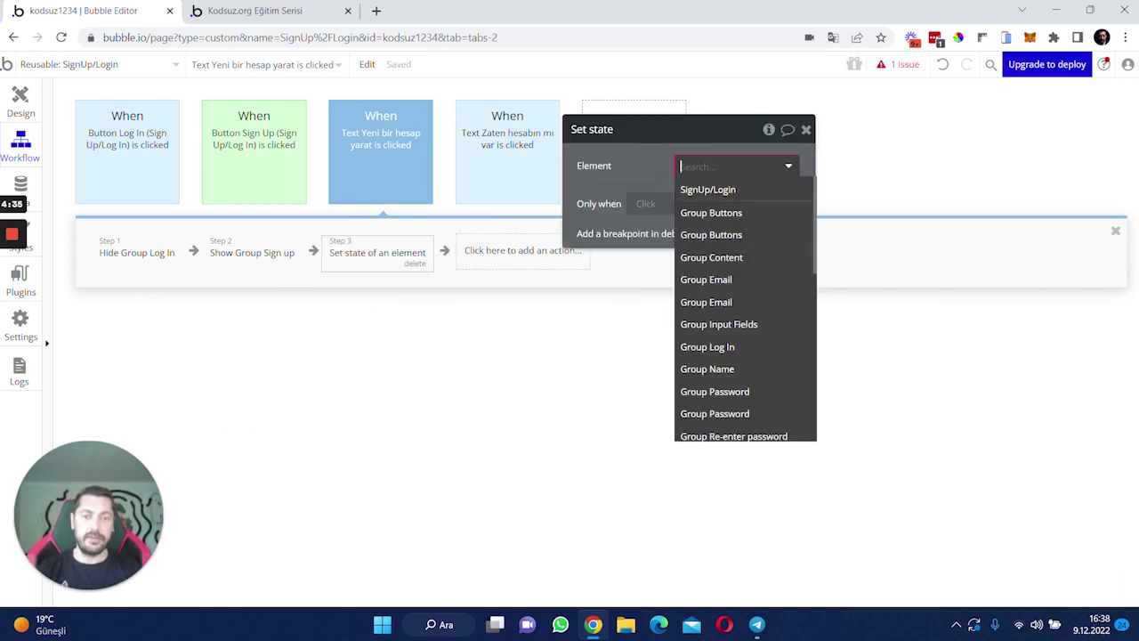
pyautogui.click(725, 189)
pyautogui.click(732, 195)
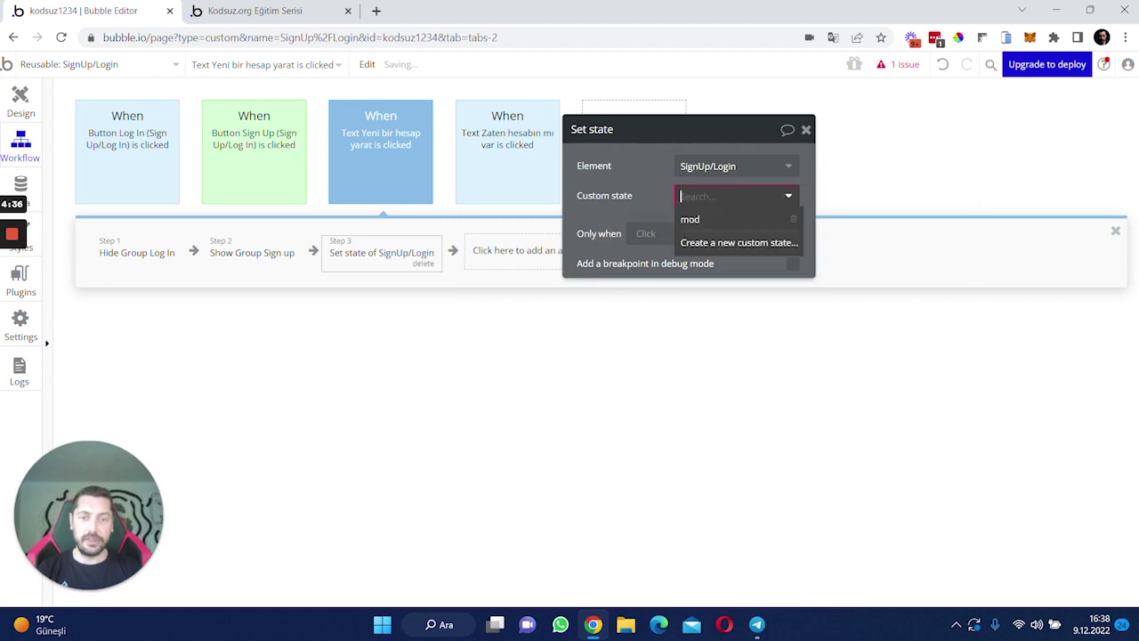
pyautogui.click(719, 222)
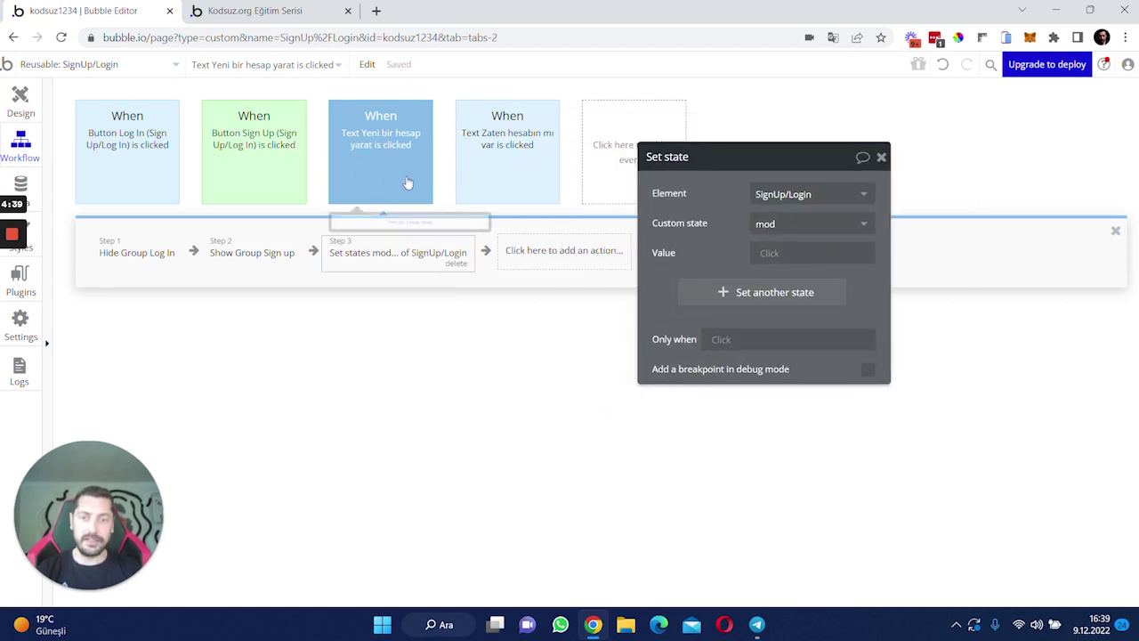
# - Delete the Show Group Sign up and Hide Group Log In steps and set mod to signup
pyautogui.click(272, 259)
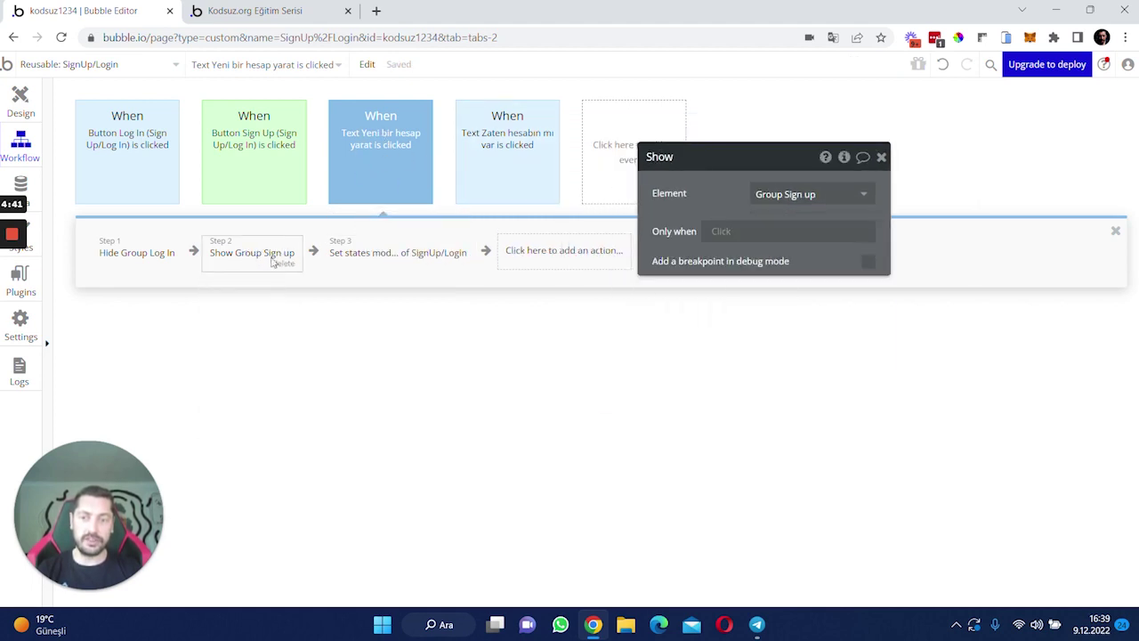
pyautogui.click(281, 264)
pyautogui.click(123, 246)
pyautogui.click(160, 267)
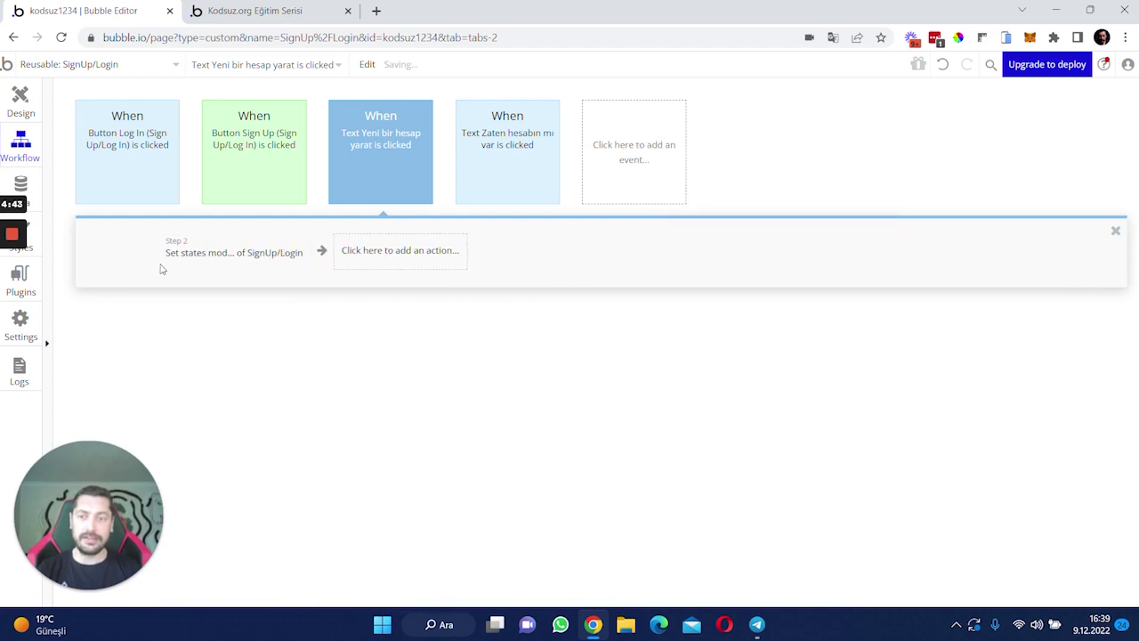
pyautogui.click(168, 258)
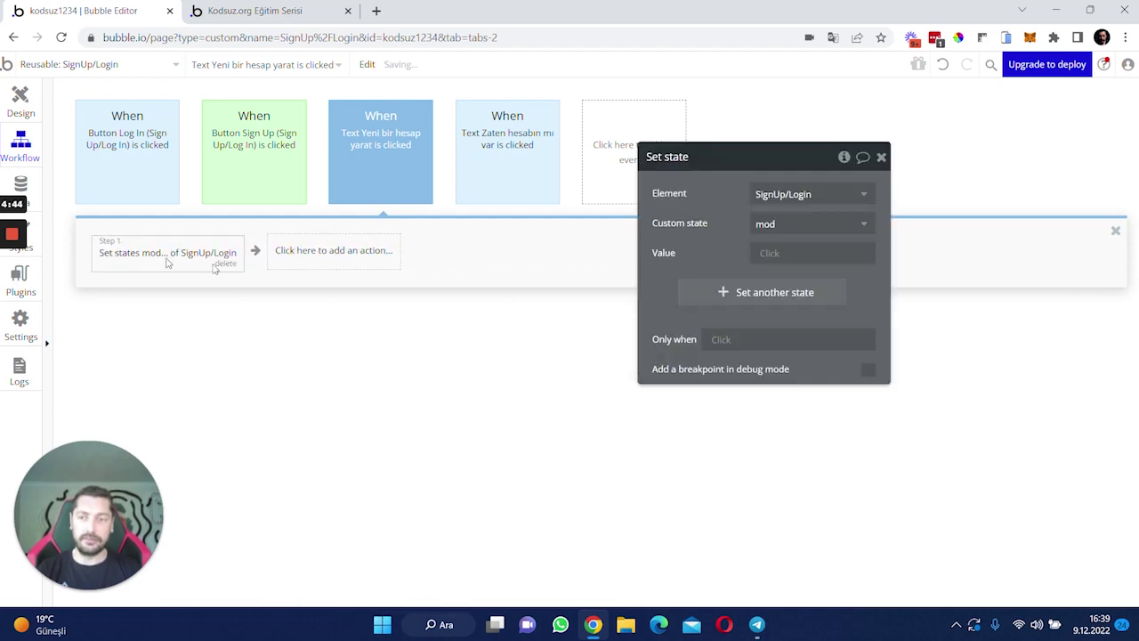
pyautogui.click(771, 254)
pyautogui.write('signup')
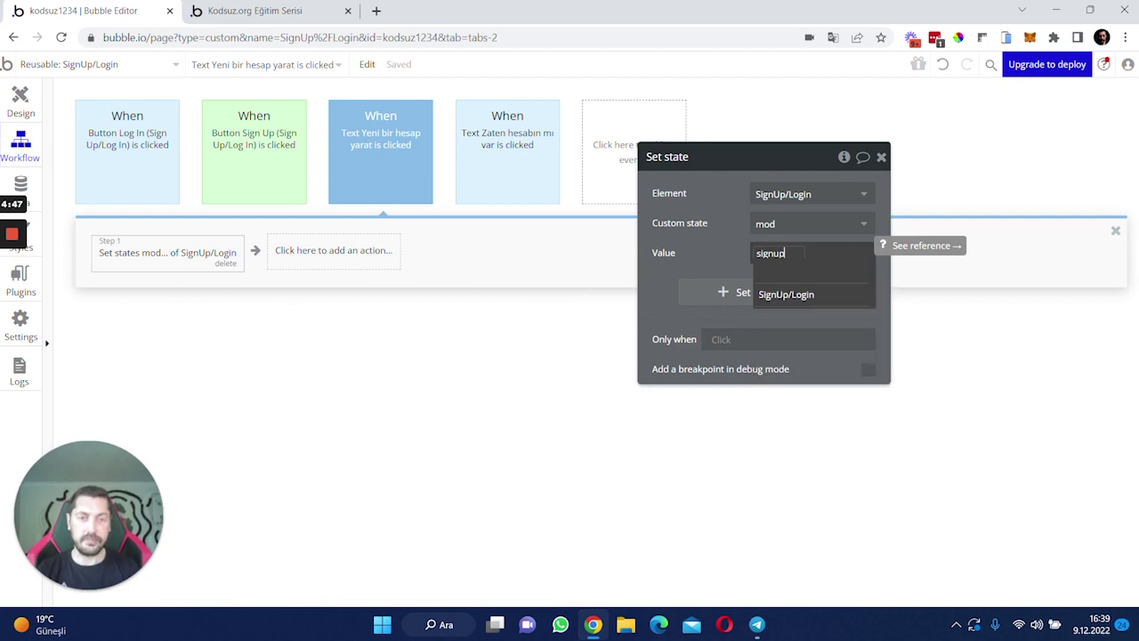
pyautogui.click(703, 256)
# - Copy the Set state step into the Zaten hesabın mı var link's workflow
pyautogui.rightClick(140, 259)
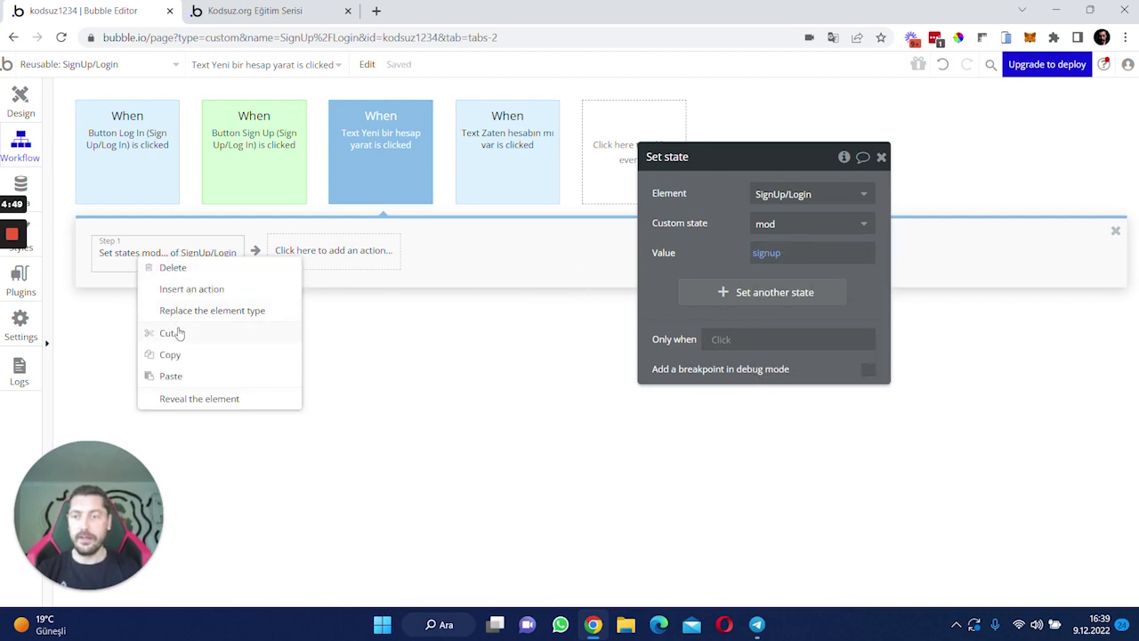
pyautogui.click(180, 356)
pyautogui.click(480, 177)
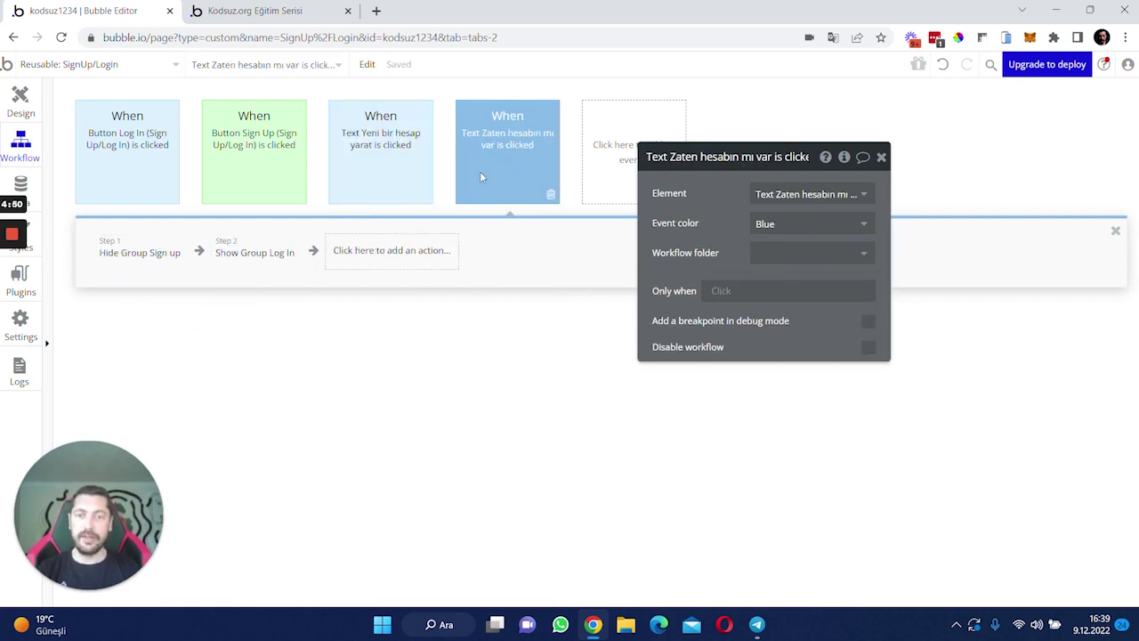
pyautogui.rightClick(423, 252)
pyautogui.click(456, 252)
# - Delete its Hide Group Sign up and Show Group Log In steps, set mod to login, and reload the preview
pyautogui.click(139, 254)
pyautogui.press('Delete')
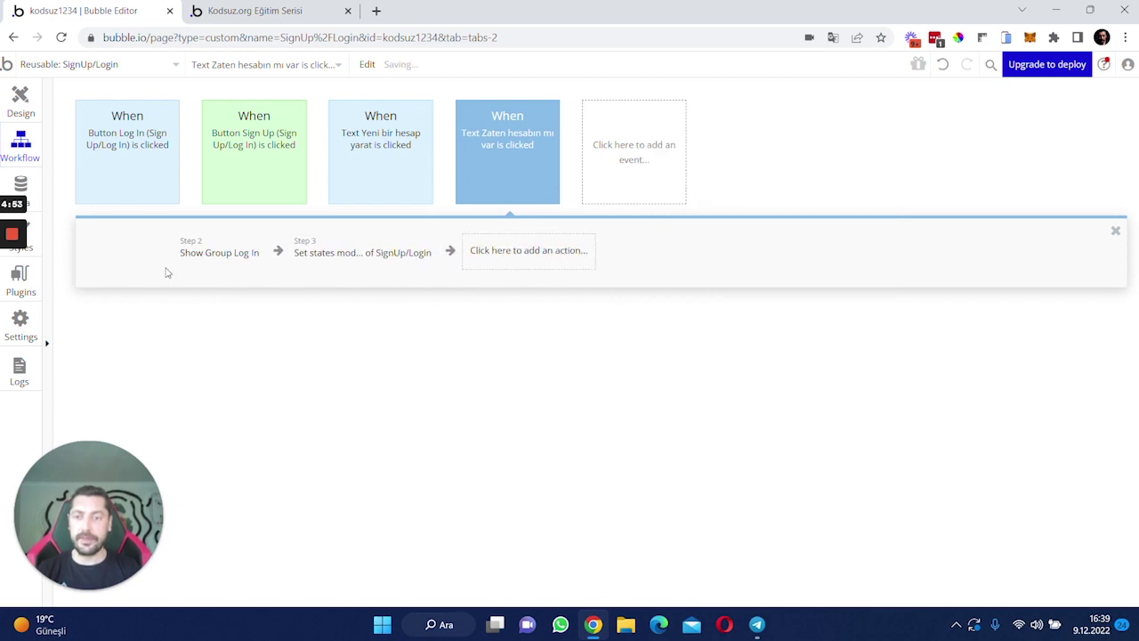
pyautogui.click(104, 257)
pyautogui.press('Delete')
pyautogui.click(178, 254)
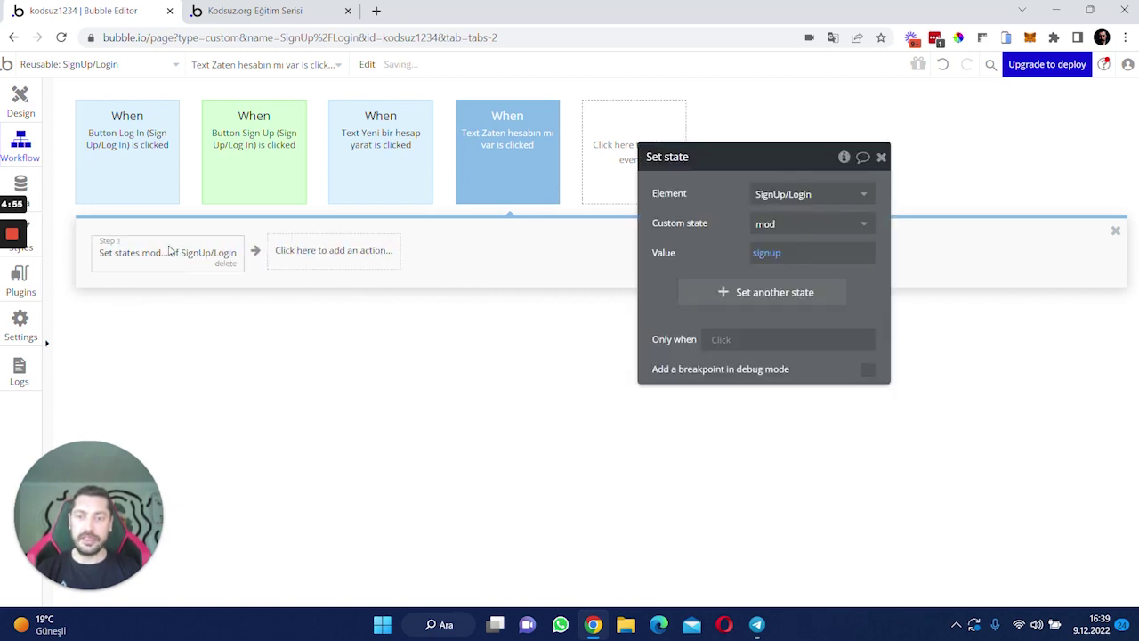
pyautogui.doubleClick(791, 255)
pyautogui.write('login')
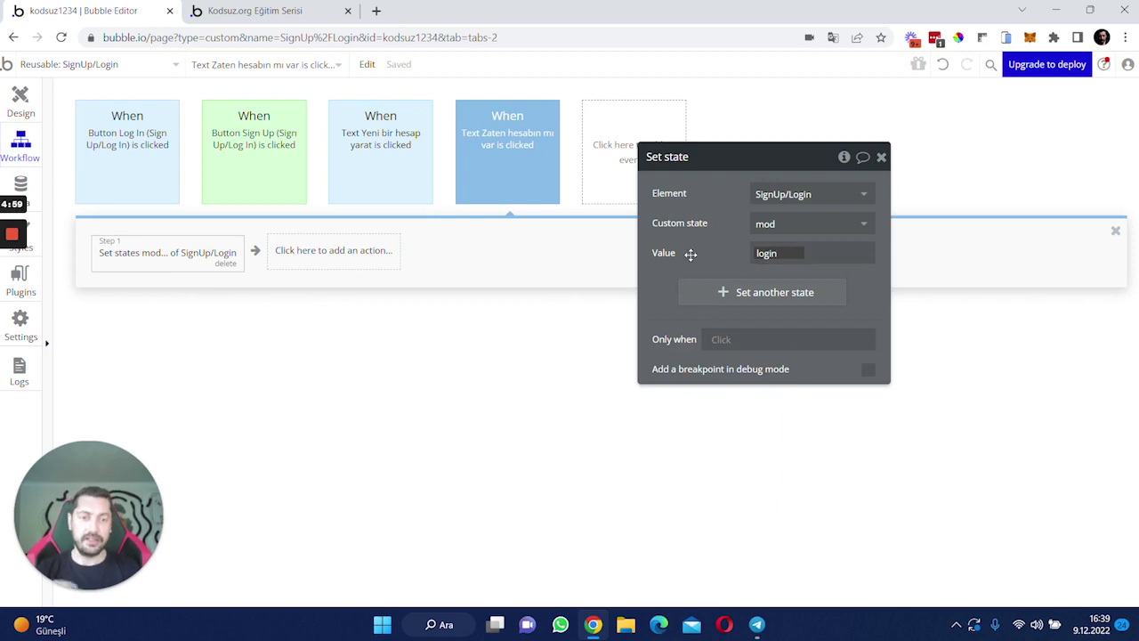
pyautogui.click(707, 254)
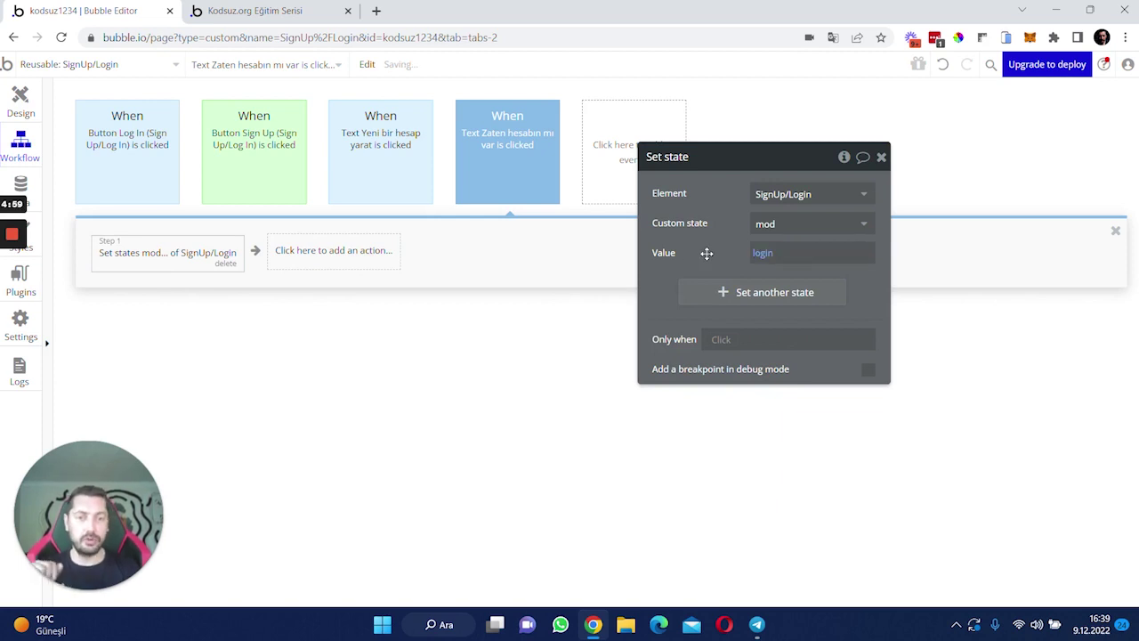
pyautogui.click(255, 11)
pyautogui.press('F5')
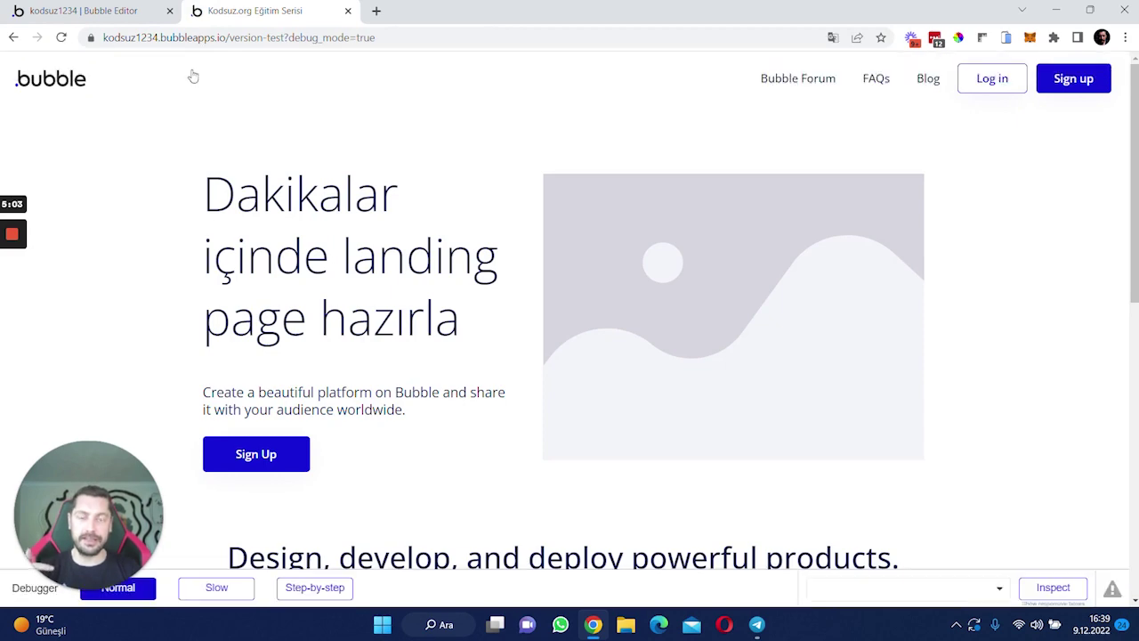
pyautogui.click(1005, 78)
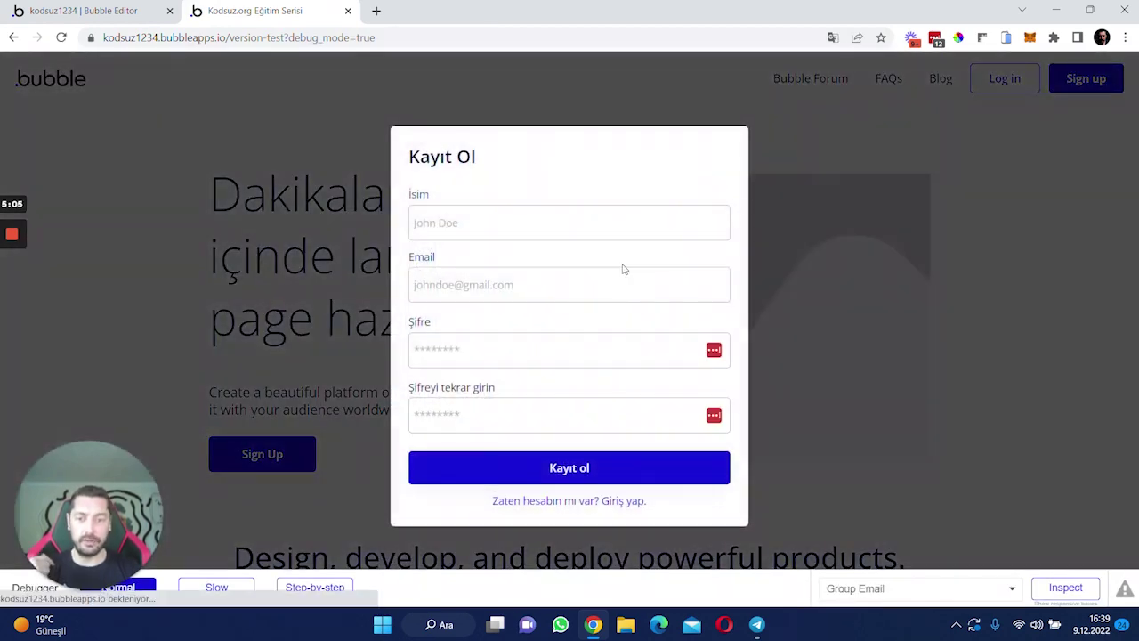
pyautogui.click(537, 504)
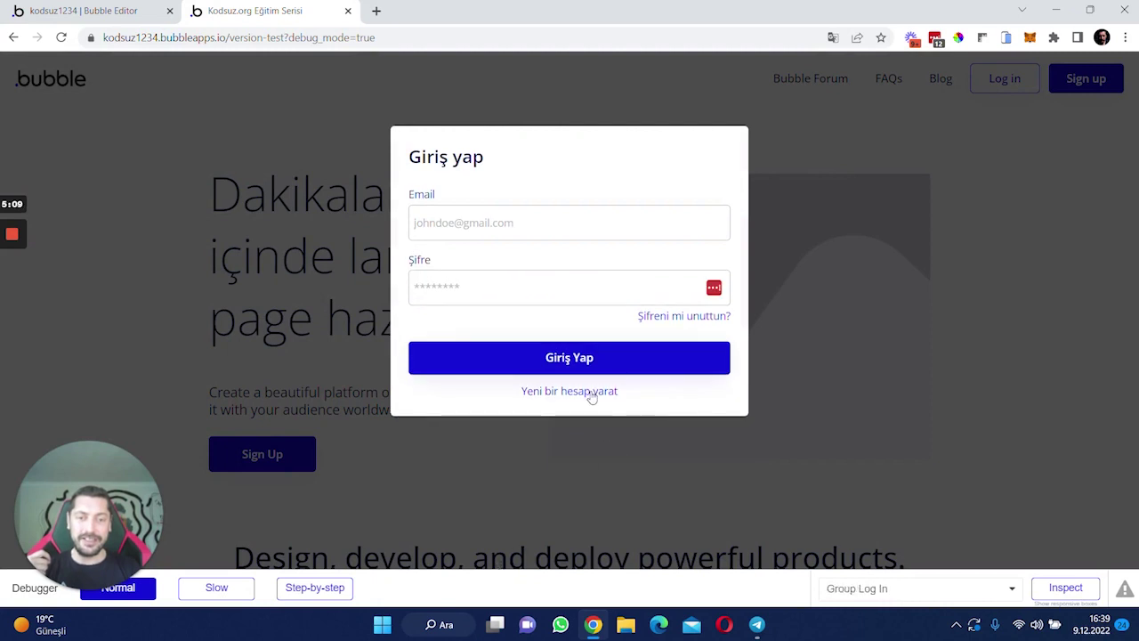
pyautogui.click(590, 393)
pyautogui.click(570, 504)
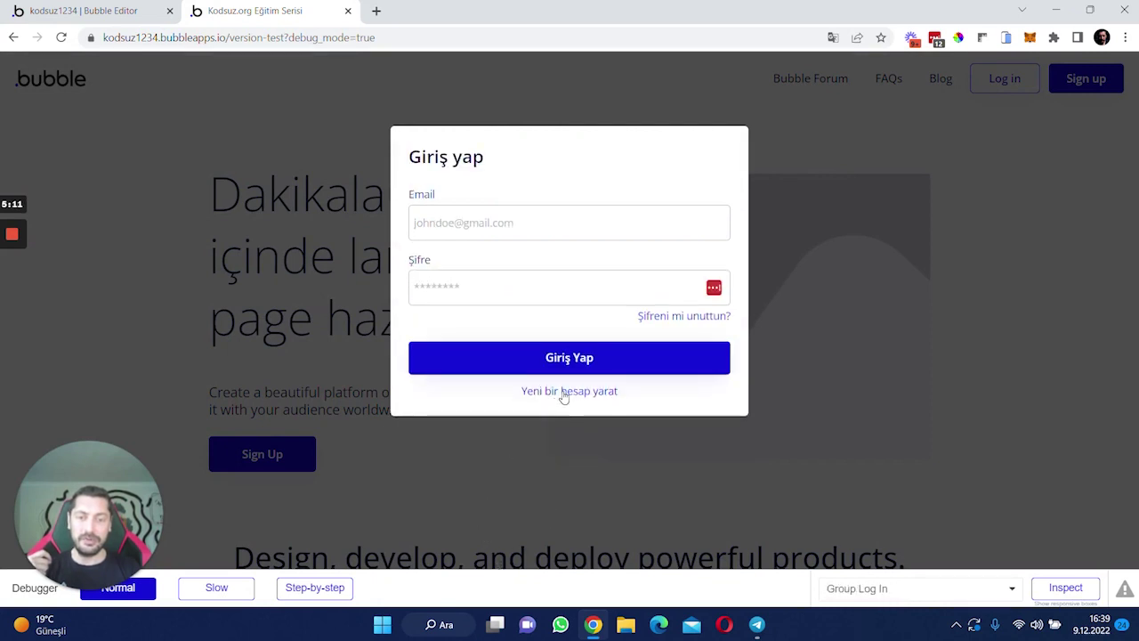
pyautogui.click(563, 393)
pyautogui.click(506, 504)
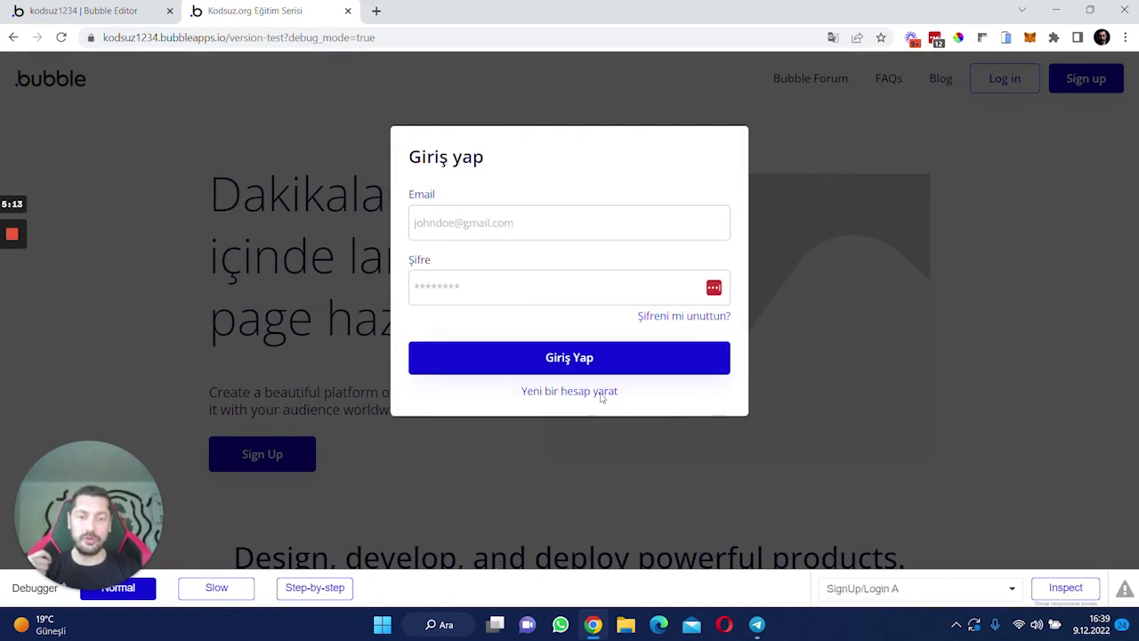
pyautogui.click(590, 394)
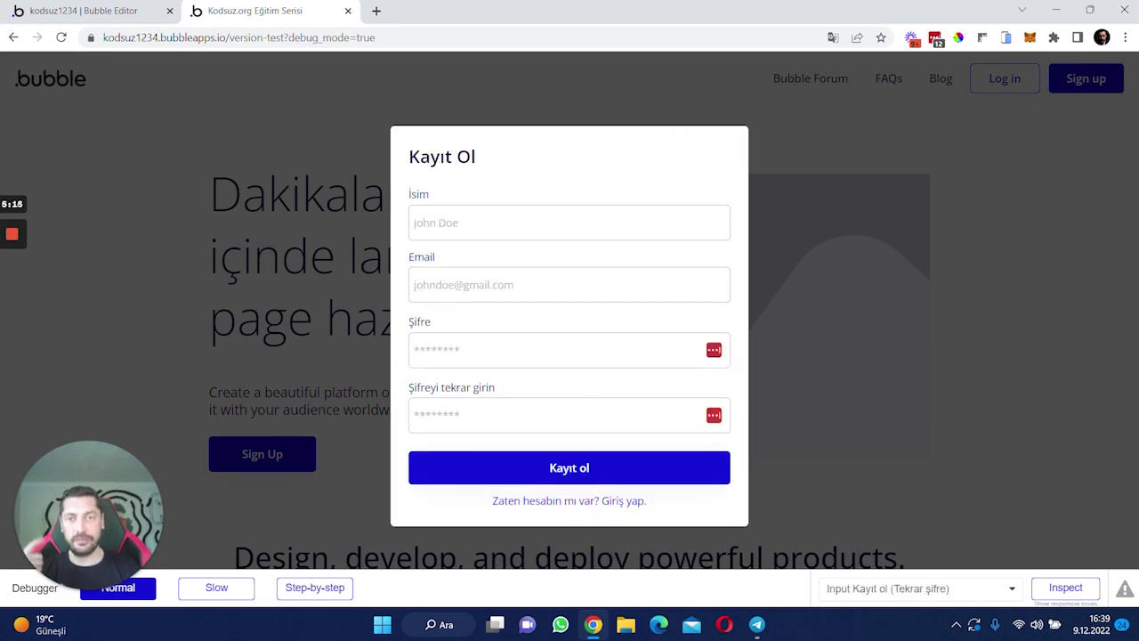
pyautogui.click(994, 250)
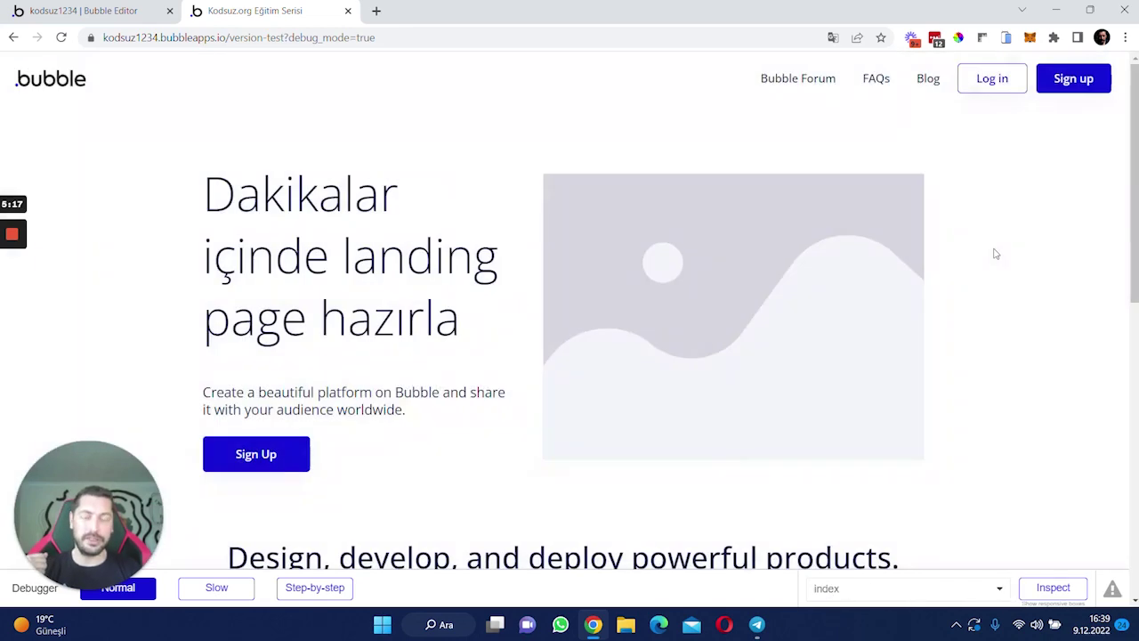
# - Create a custom event named modu-degistir in the SignUp/Login reusable
pyautogui.click(76, 10)
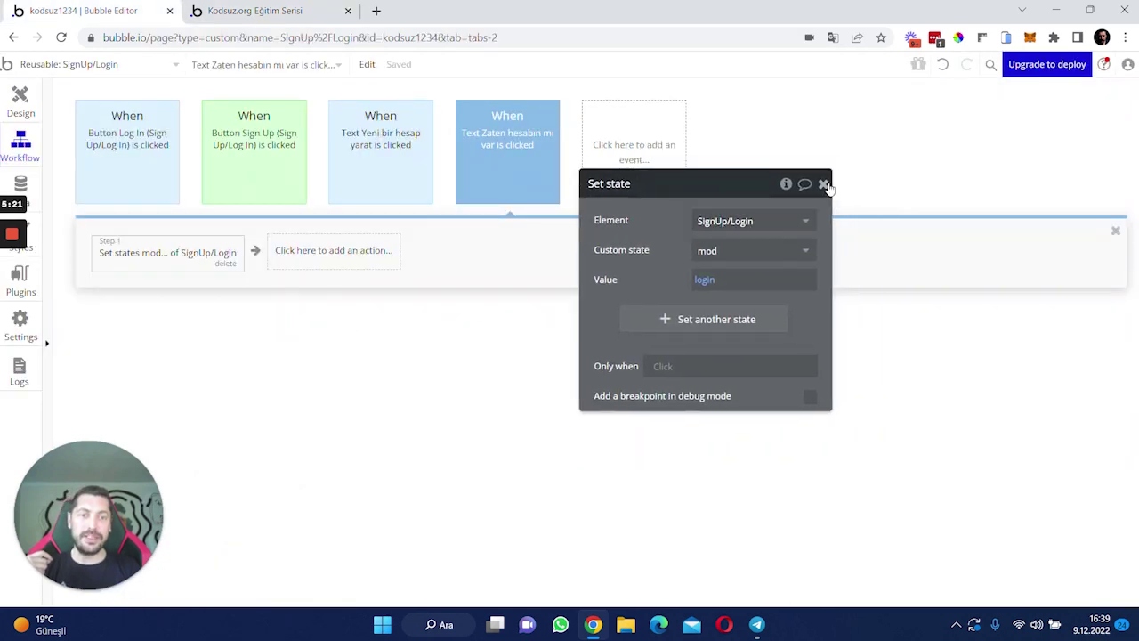
pyautogui.click(824, 184)
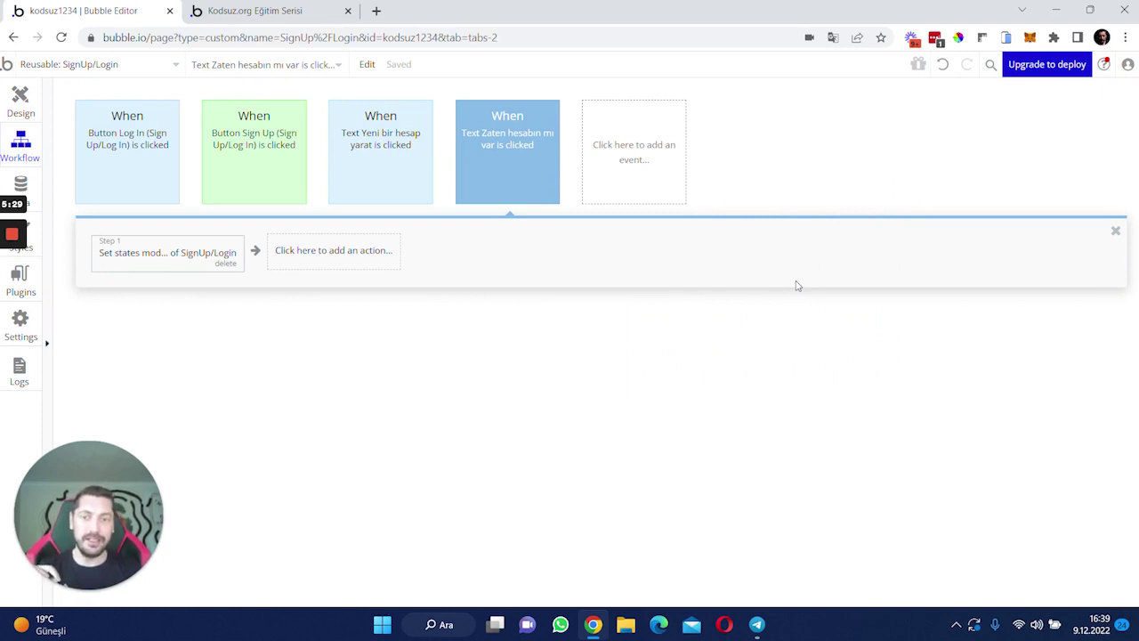
pyautogui.click(664, 178)
pyautogui.moveTo(650, 311)
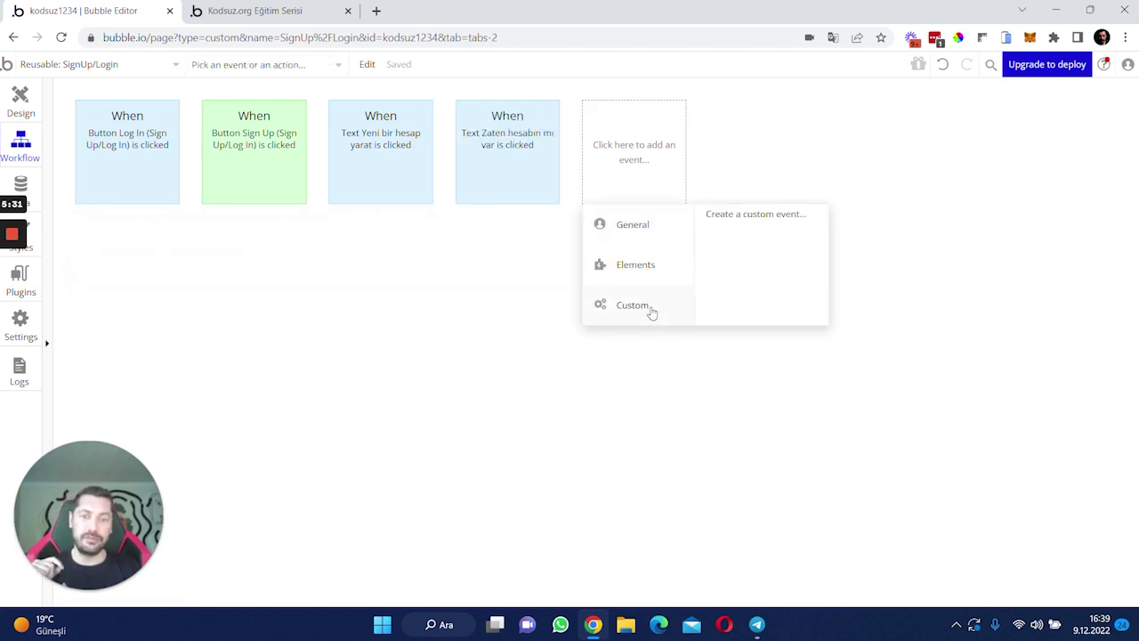
pyautogui.click(777, 215)
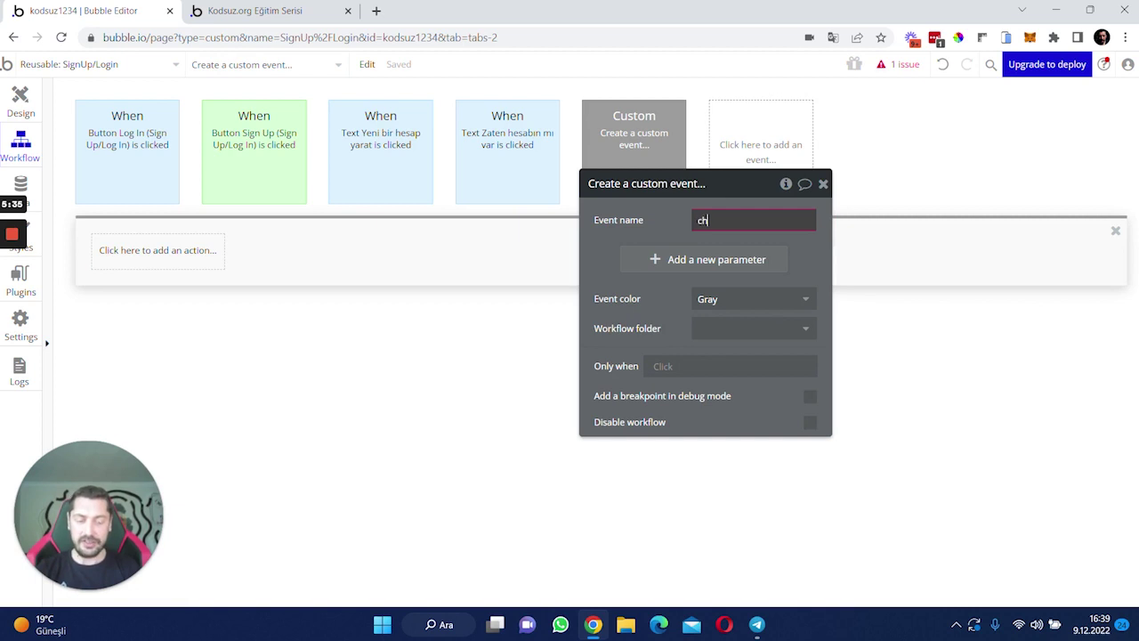
pyautogui.press('Return')
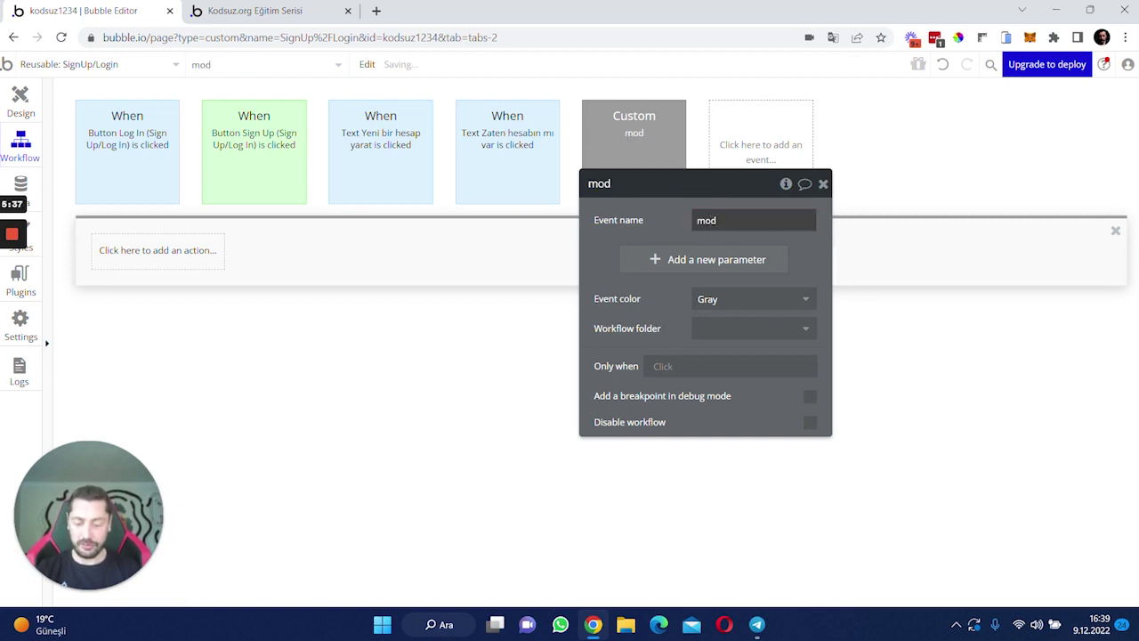
pyautogui.write('modu-degis')
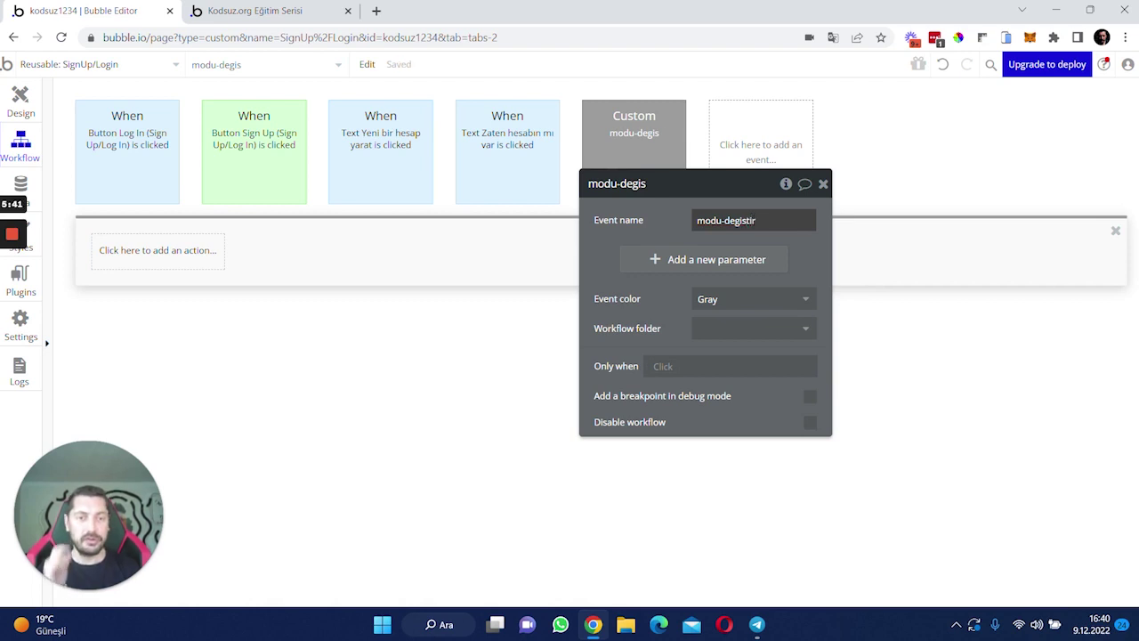
pyautogui.write('tir')
pyautogui.moveTo(666, 224); pyautogui.dragTo(839, 173)
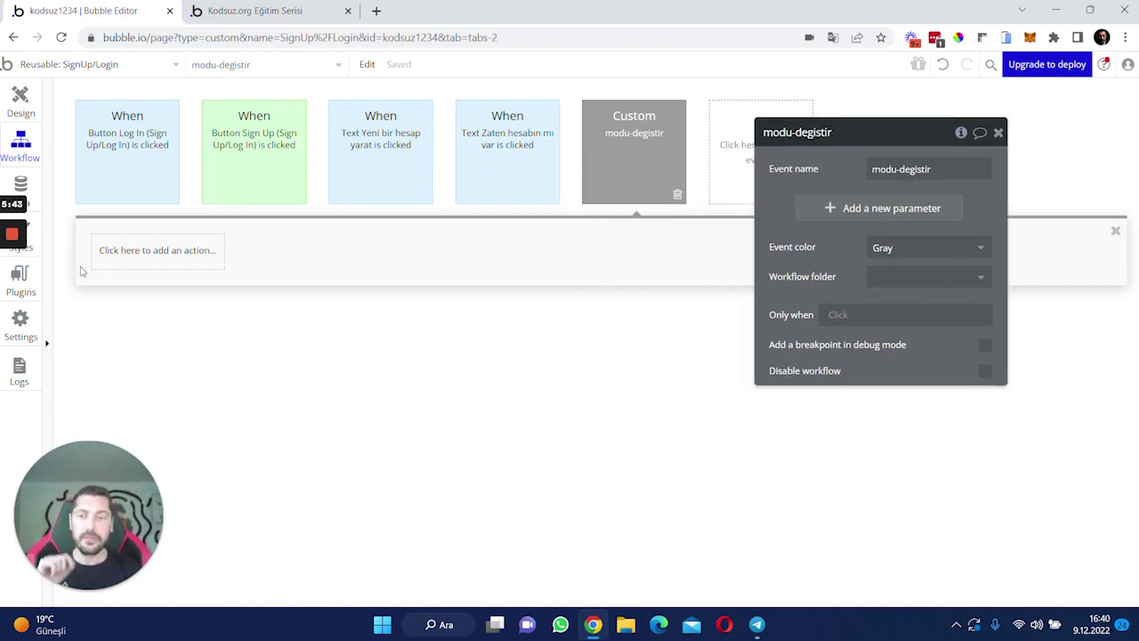
pyautogui.moveTo(811, 178); pyautogui.dragTo(770, 182)
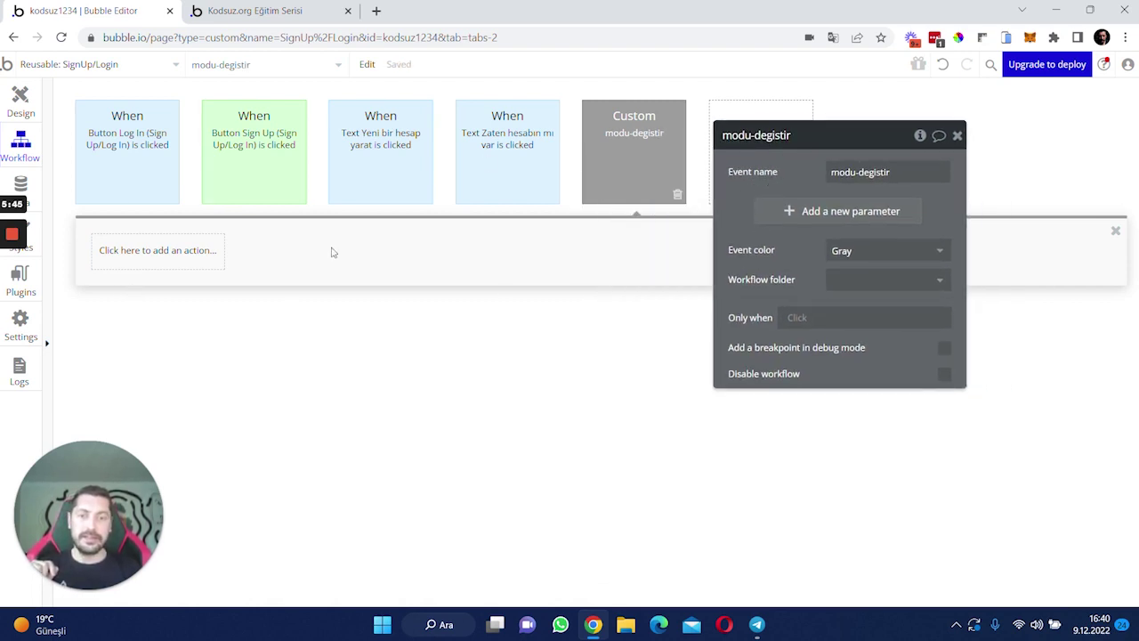
# - Copy the Set state step from the Zaten hesabın mı var workflow into modu-degistir
pyautogui.click(155, 254)
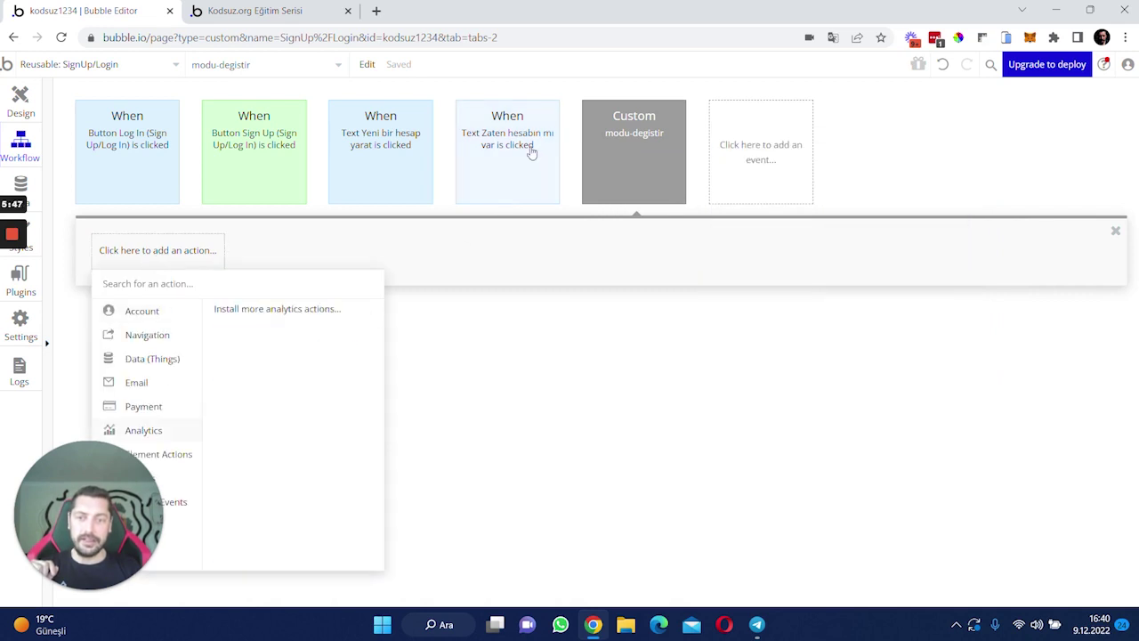
pyautogui.click(531, 151)
pyautogui.click(129, 256)
pyautogui.rightClick(129, 257)
pyautogui.click(164, 356)
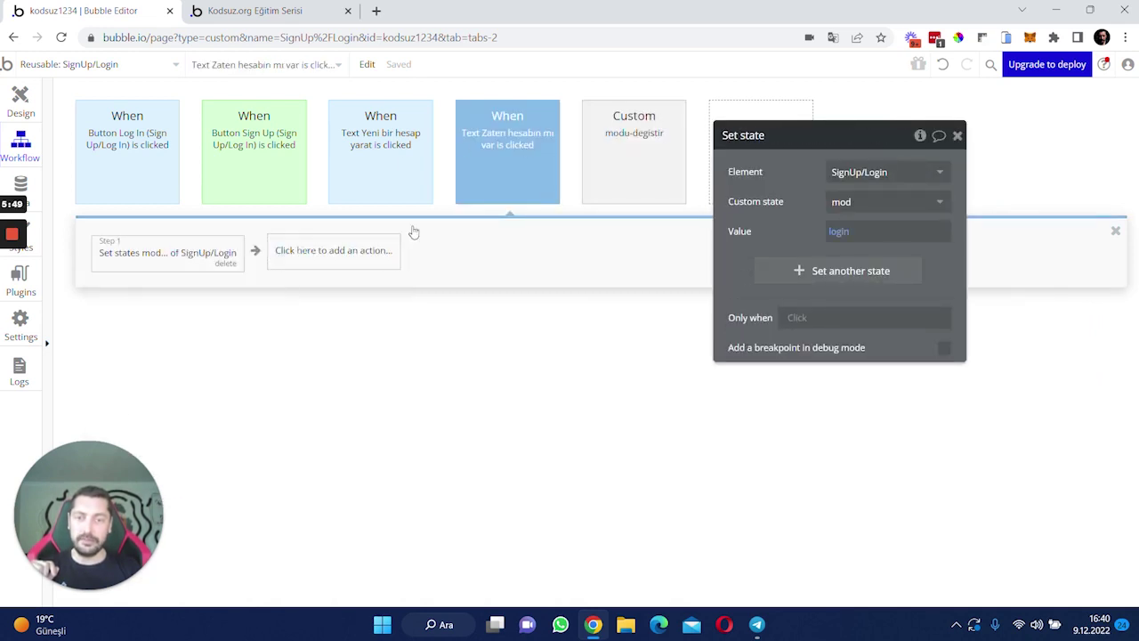
pyautogui.click(612, 147)
pyautogui.rightClick(142, 270)
pyautogui.click(182, 274)
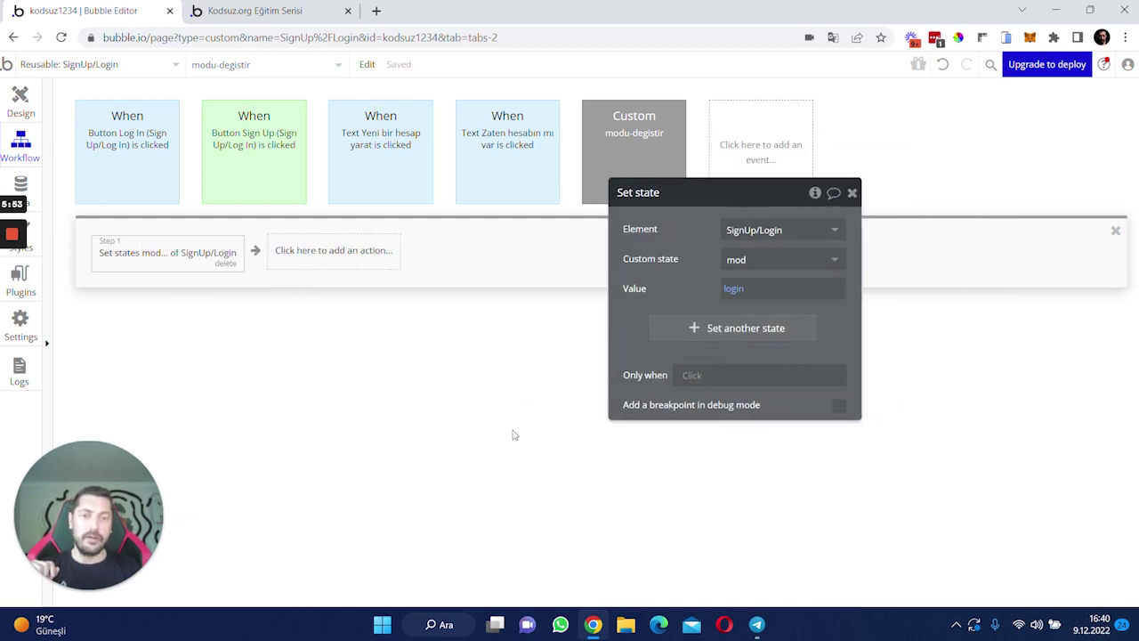
pyautogui.moveTo(708, 294); pyautogui.dragTo(696, 335)
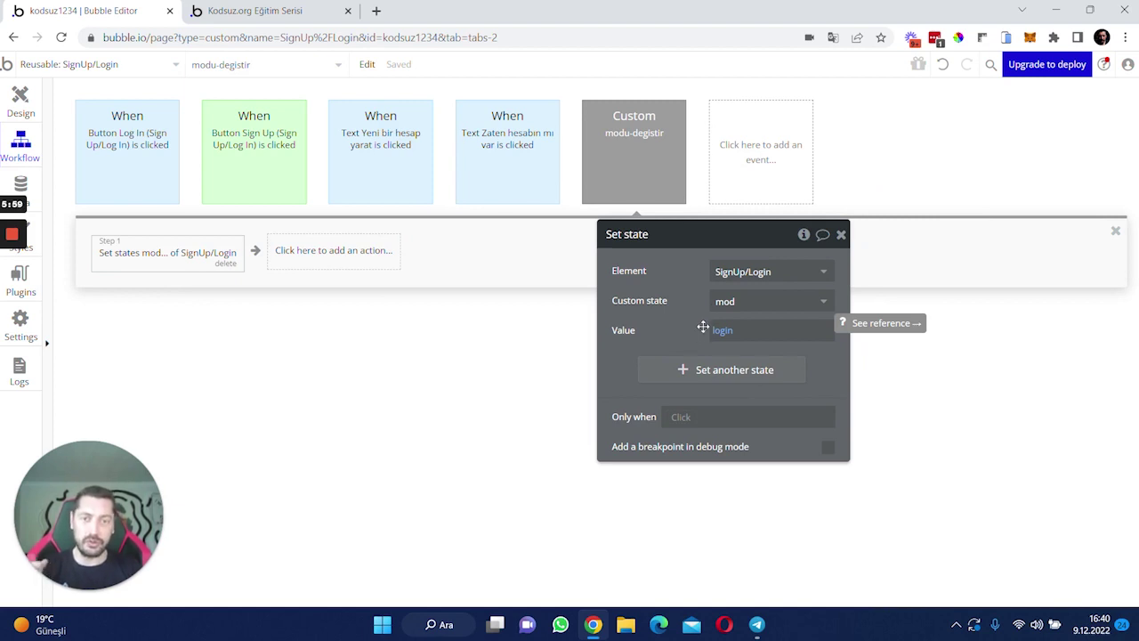
pyautogui.click(645, 193)
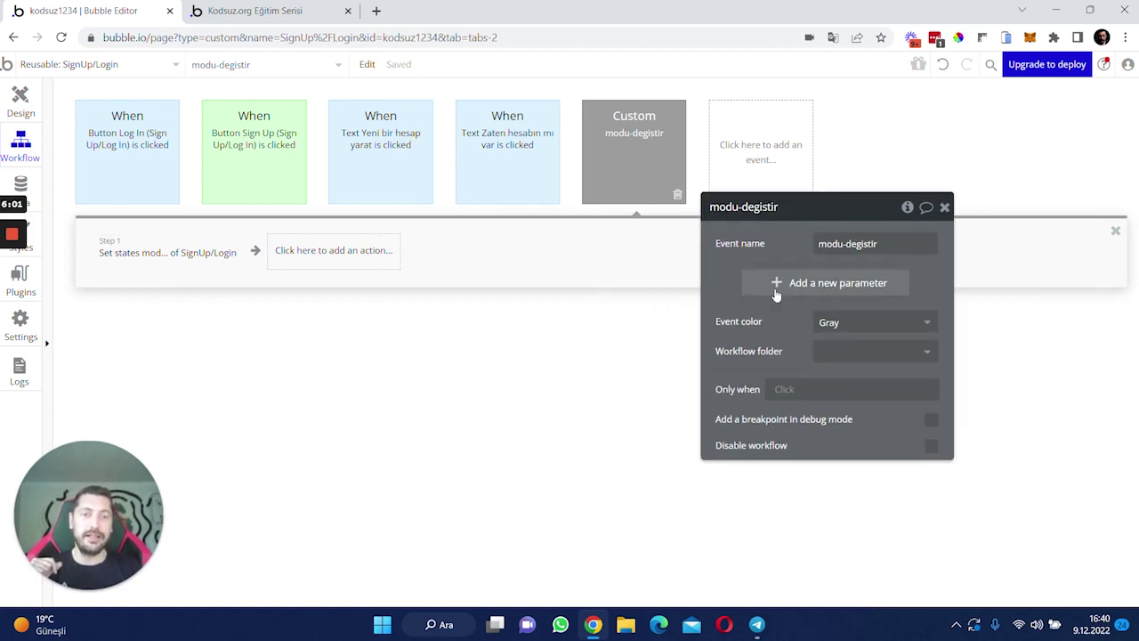
# - Add a text-type parameter to the modu-degistir event
pyautogui.click(776, 284)
pyautogui.write('pa')
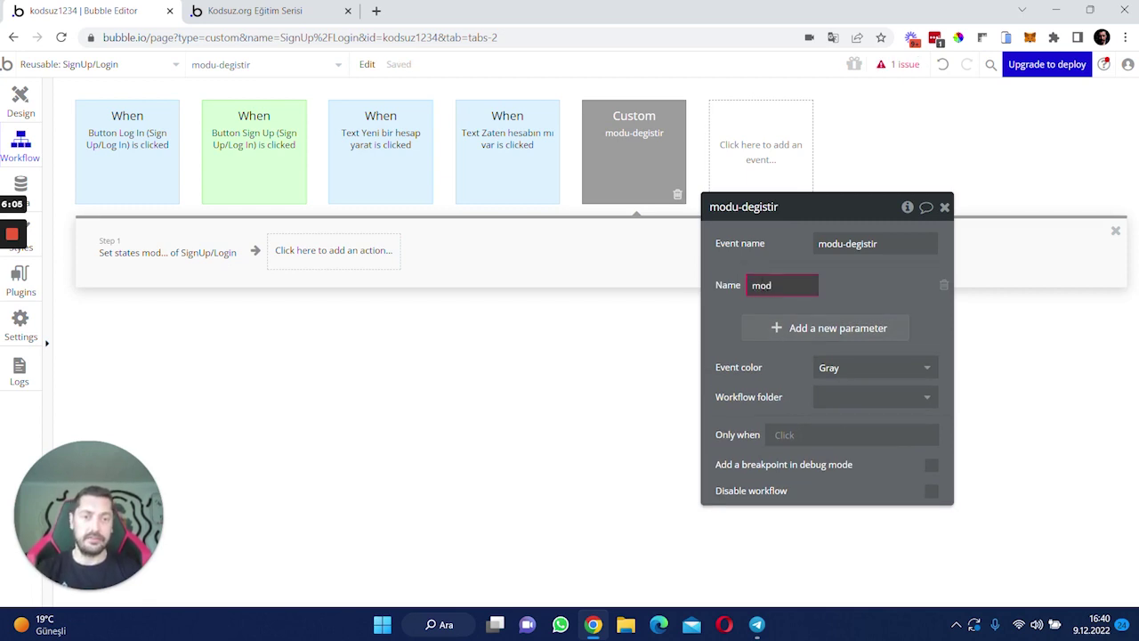
pyautogui.click(877, 285)
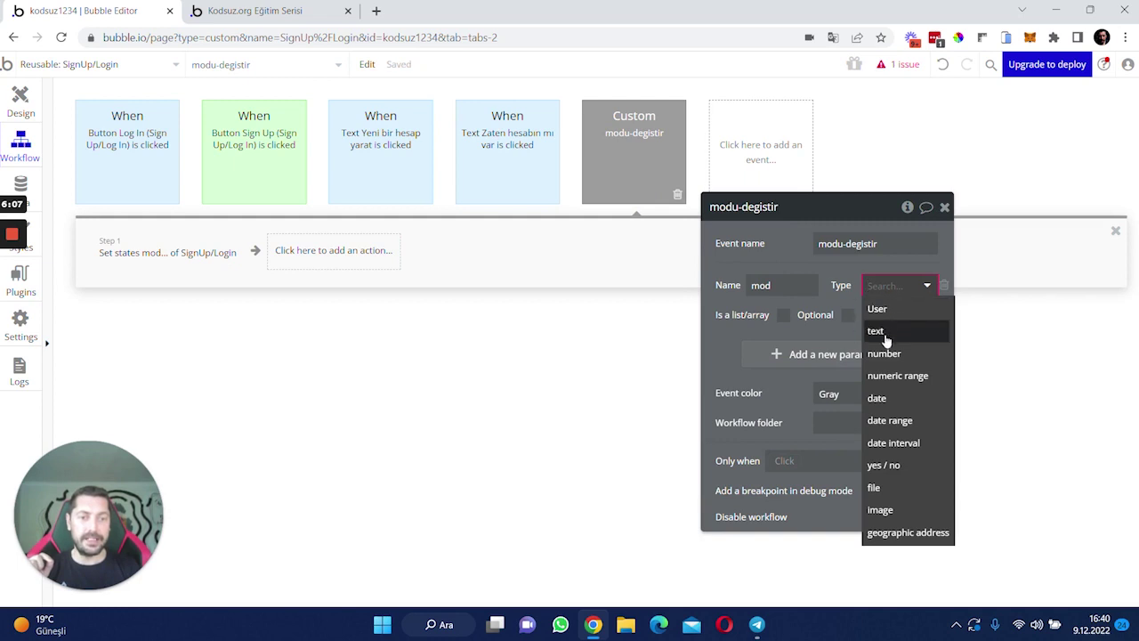
pyautogui.click(885, 329)
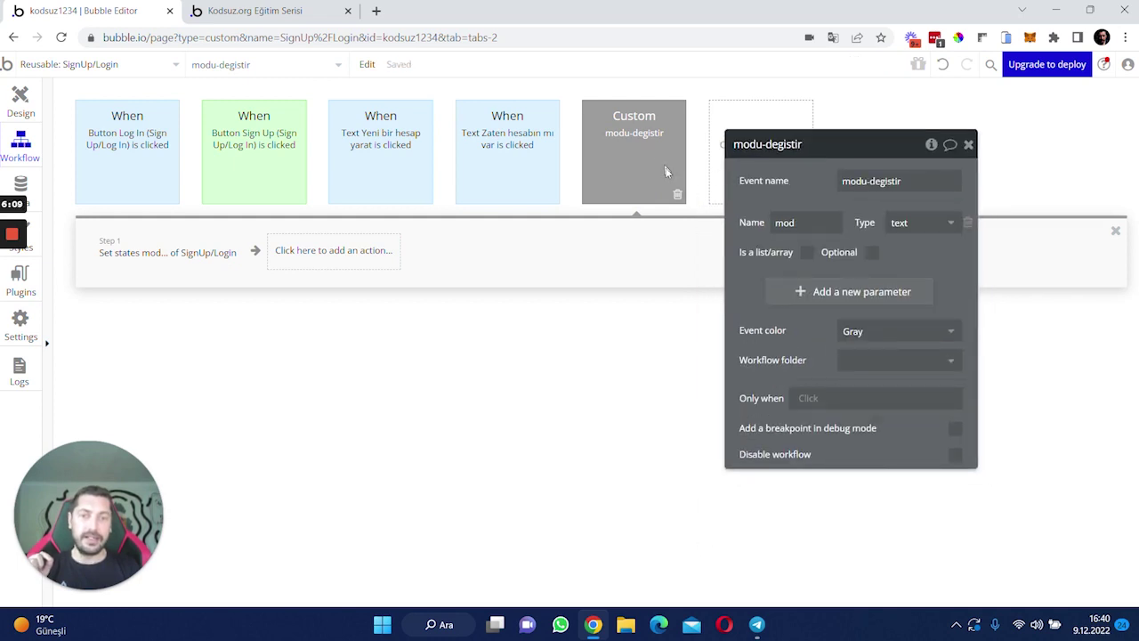
# - Clear the login value from the Set state step's mod value
pyautogui.click(108, 247)
pyautogui.rightClick(850, 241)
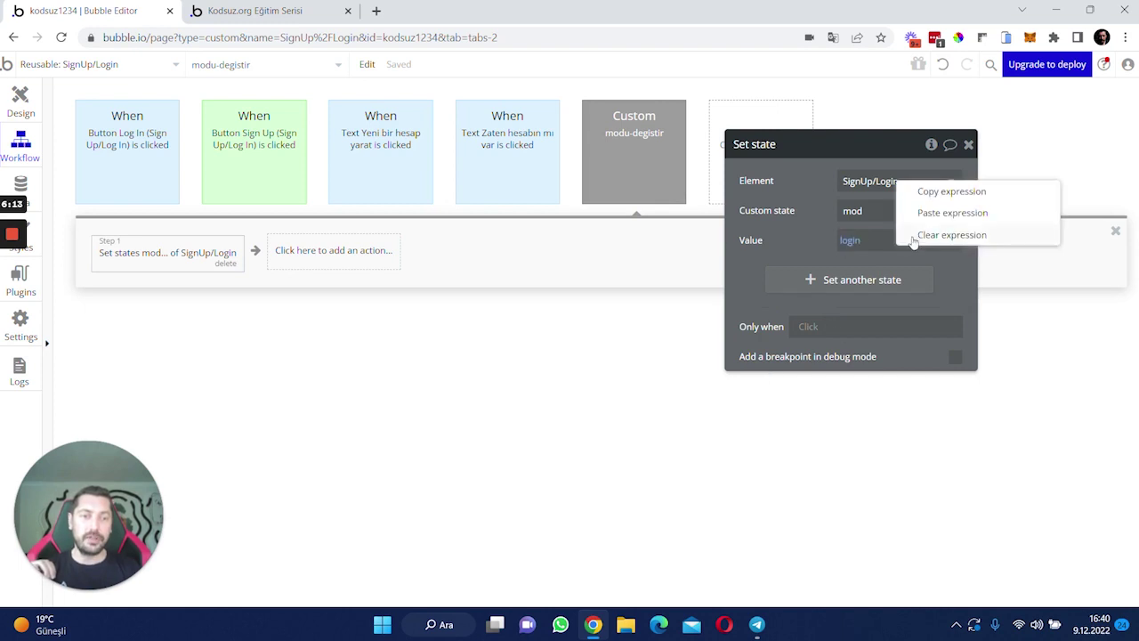
pyautogui.click(916, 234)
pyautogui.click(786, 265)
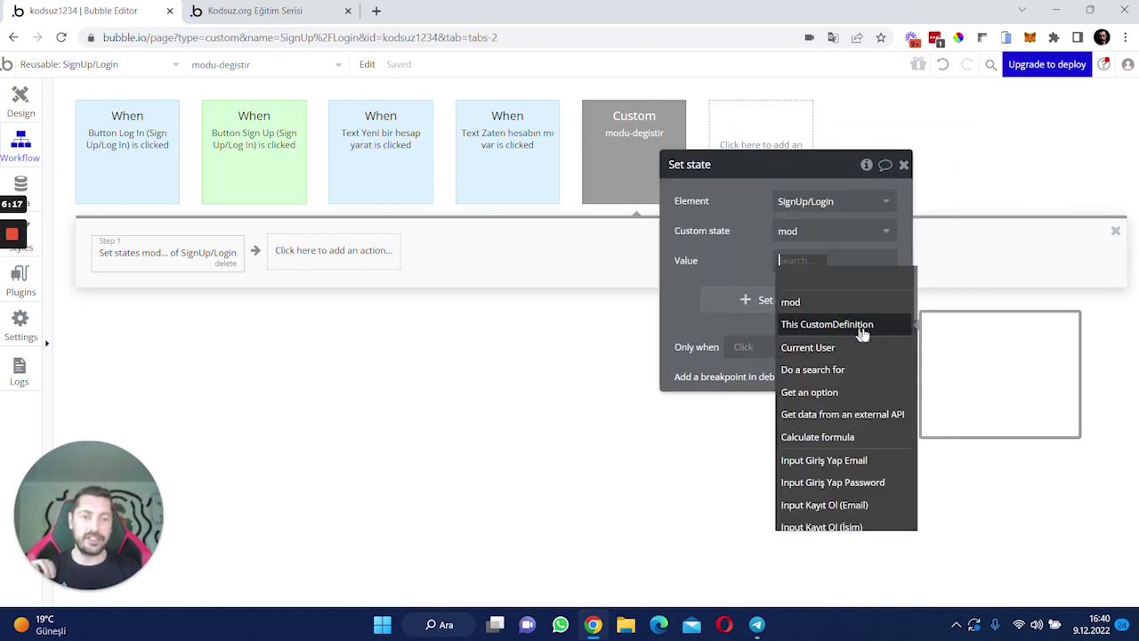
pyautogui.click(716, 261)
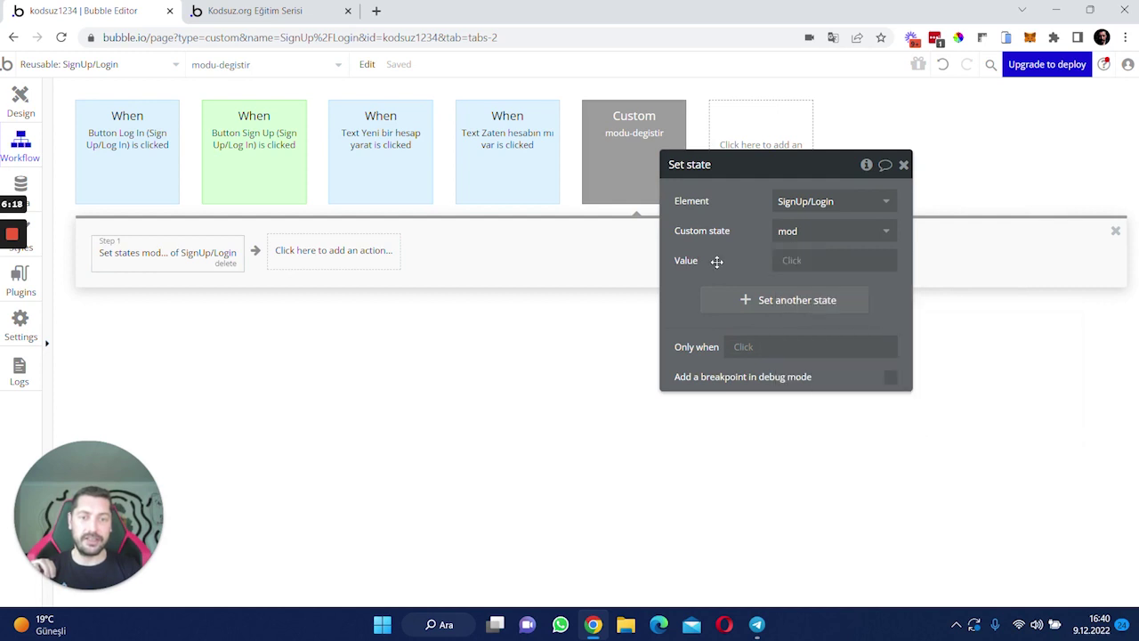
pyautogui.click(621, 144)
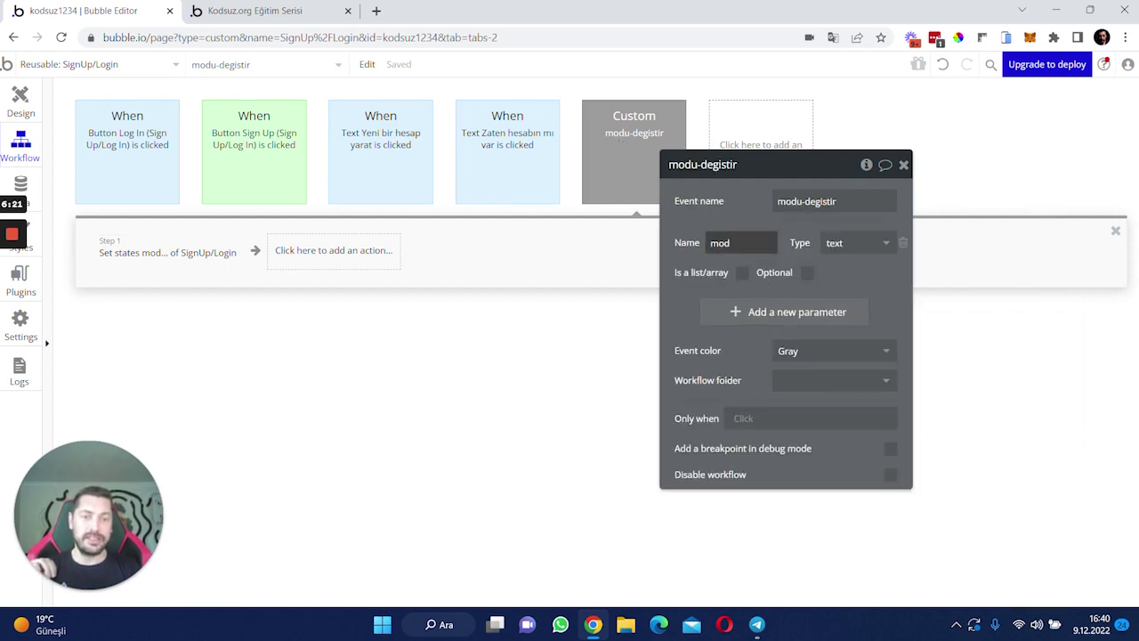
pyautogui.click(178, 255)
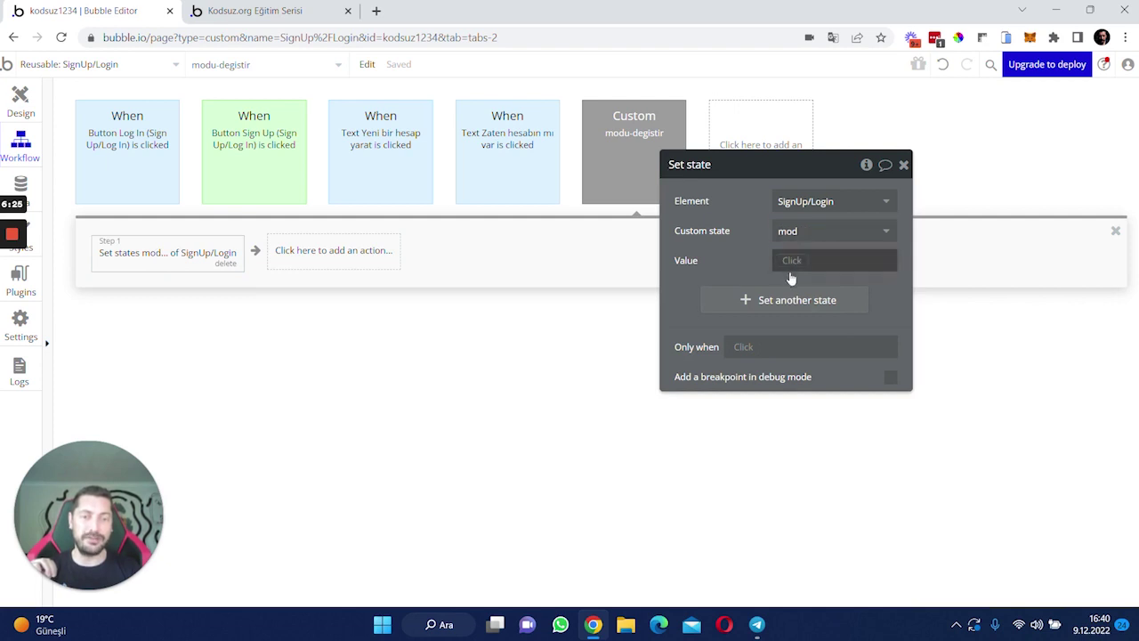
pyautogui.click(624, 177)
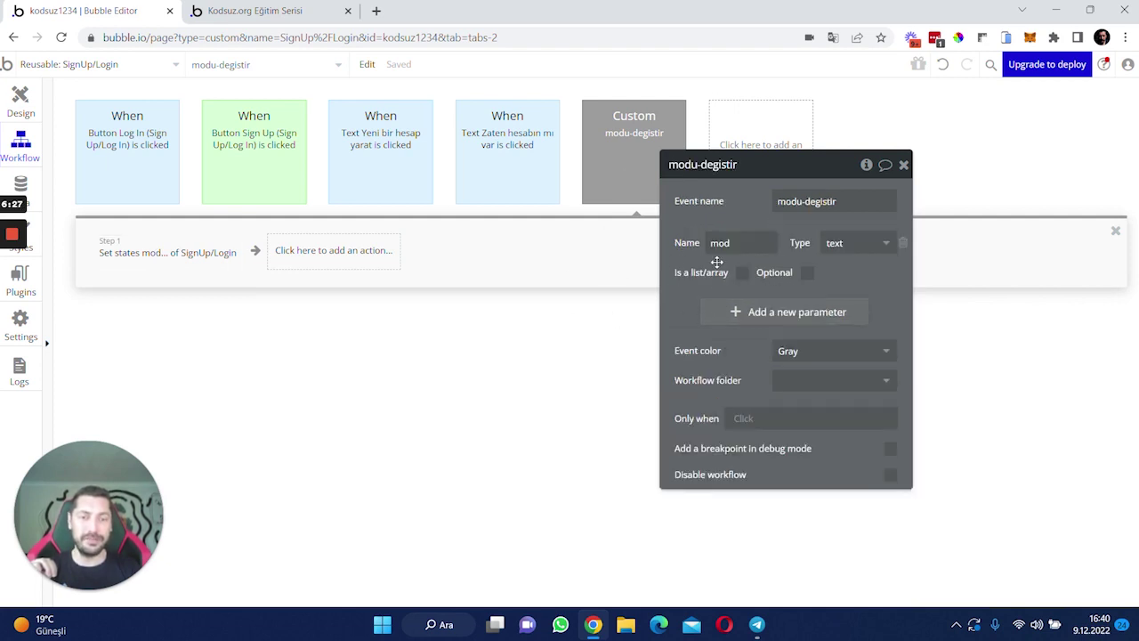
# - Rename the parameter from mod to tip and set the mod state's value to tip
pyautogui.doubleClick(719, 243)
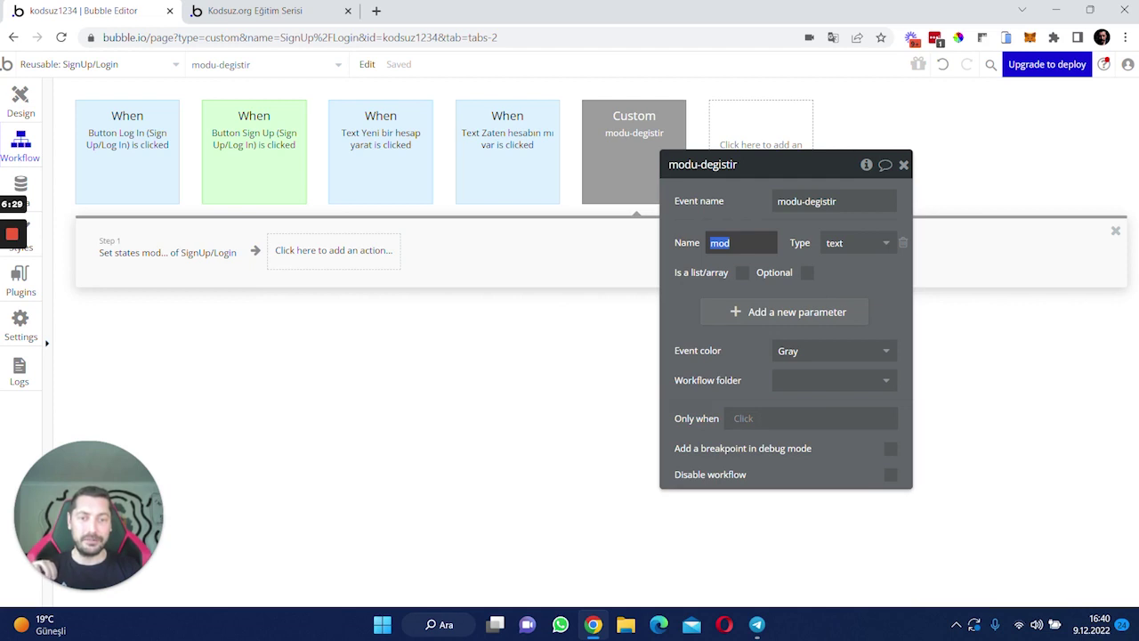
pyautogui.write('tip')
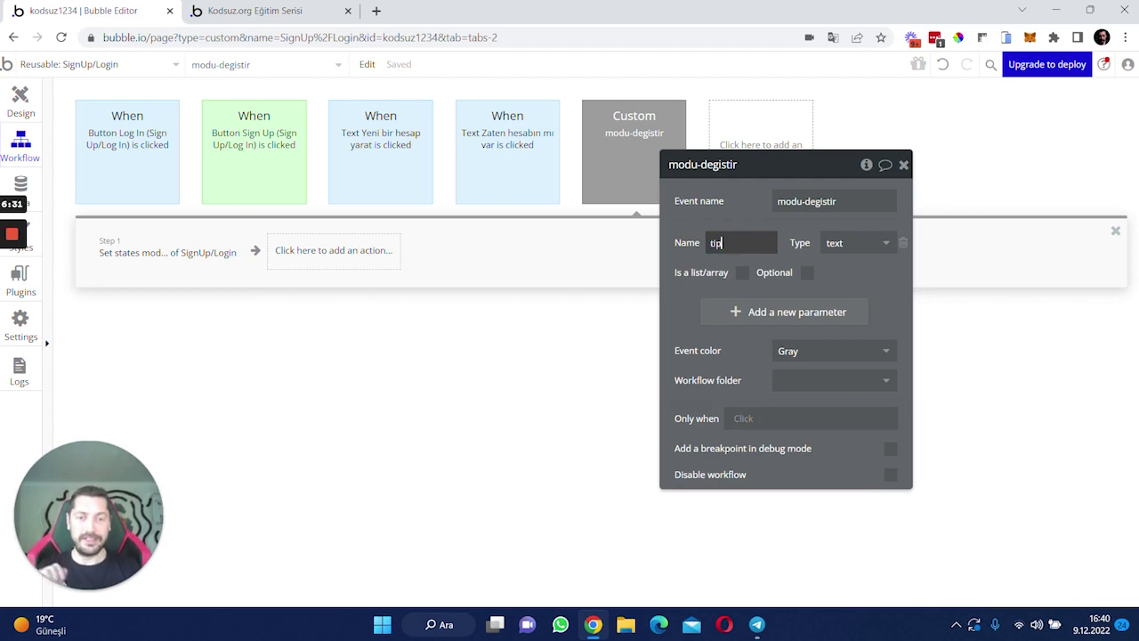
pyautogui.click(148, 258)
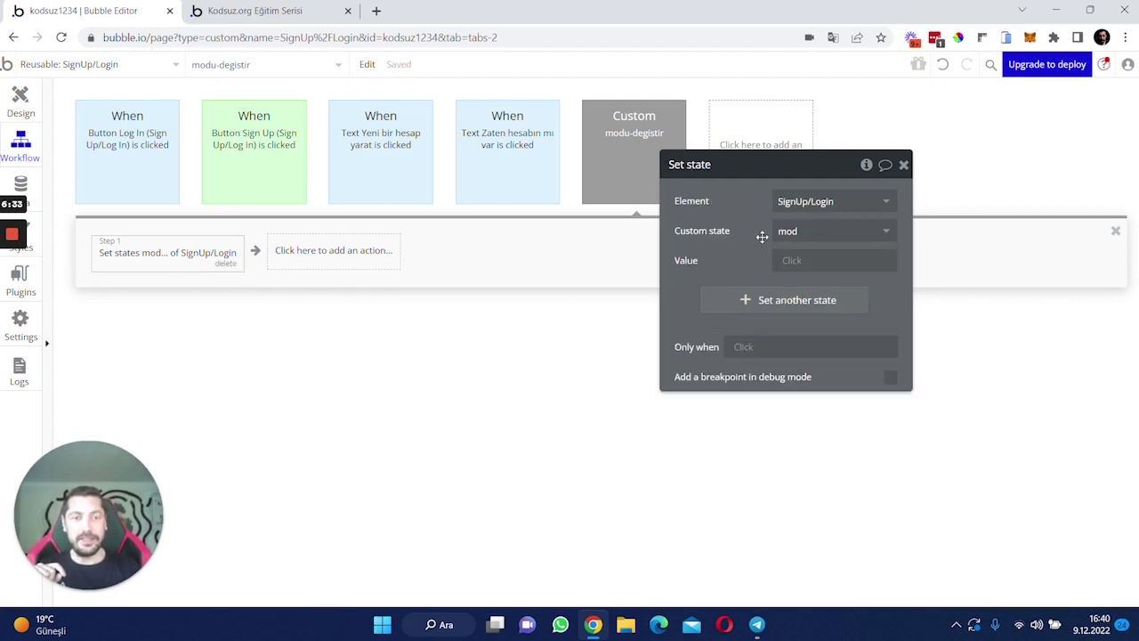
pyautogui.click(801, 260)
pyautogui.click(787, 302)
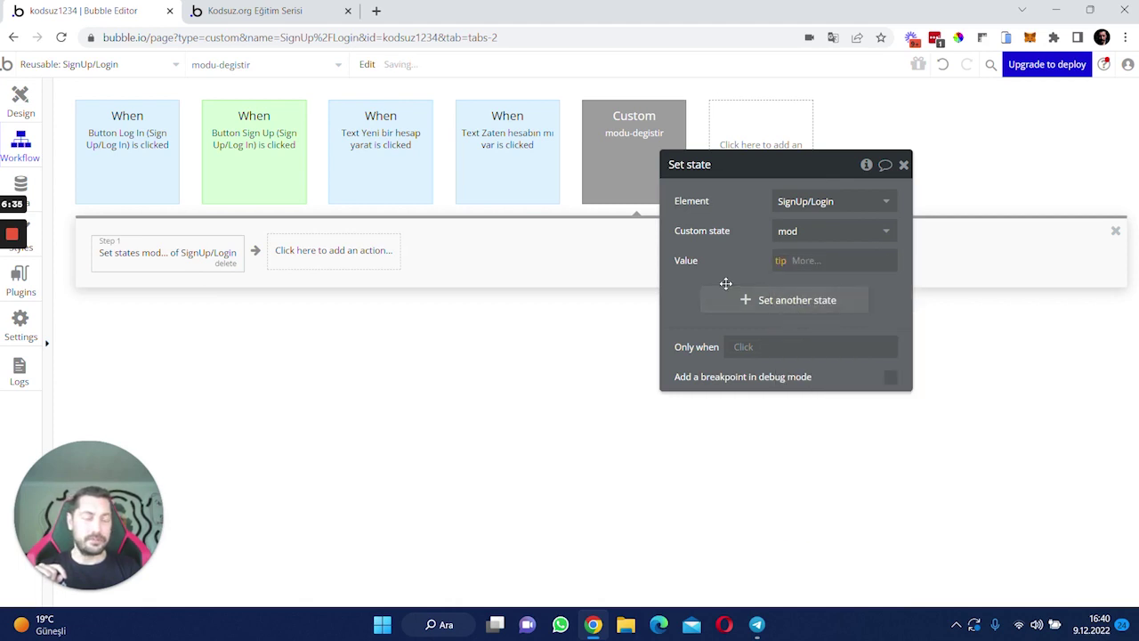
pyautogui.click(642, 149)
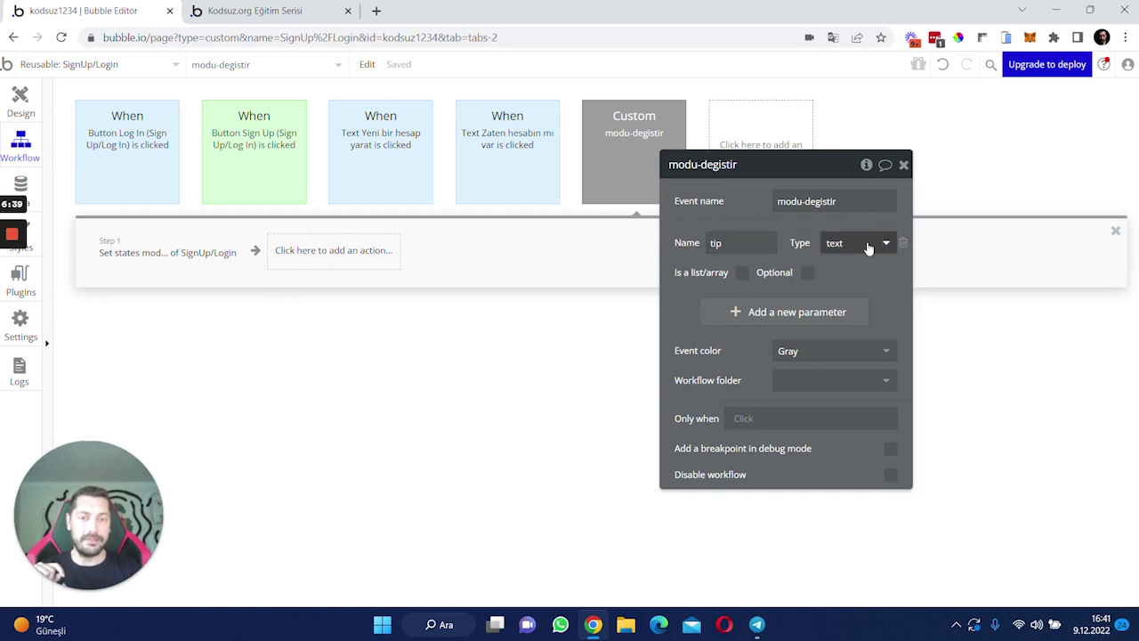
pyautogui.click(224, 267)
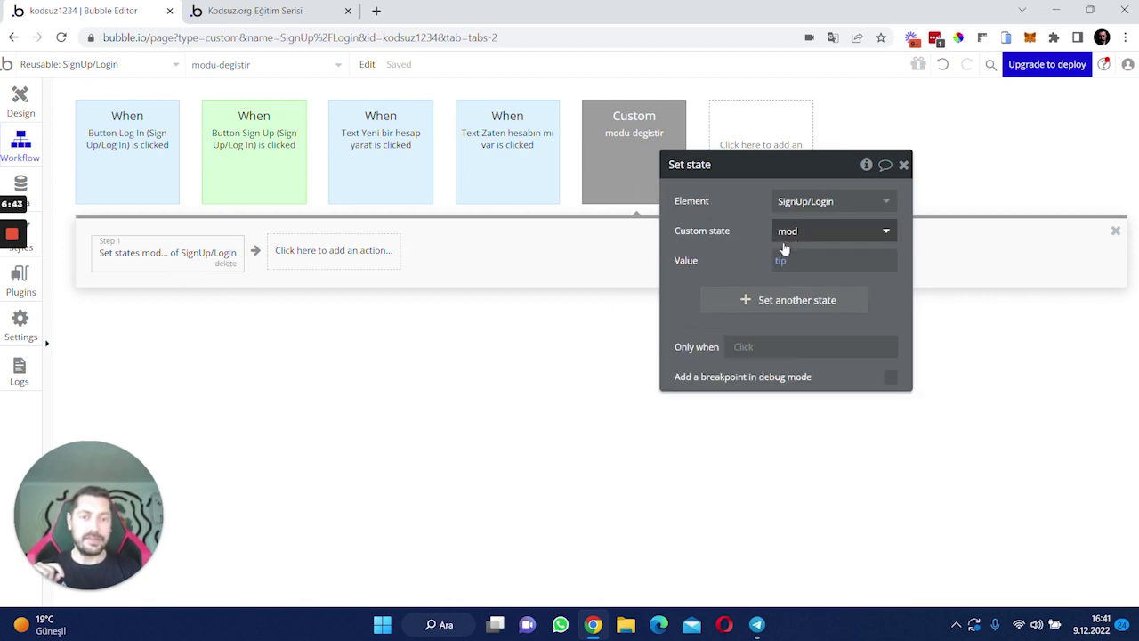
pyautogui.click(623, 149)
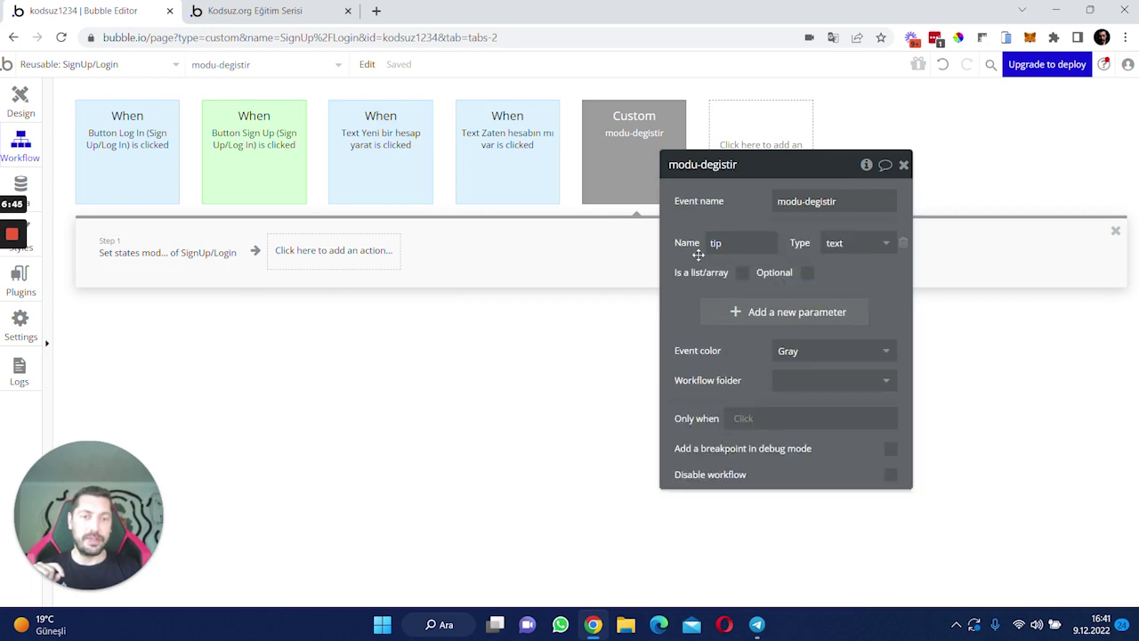
pyautogui.click(158, 259)
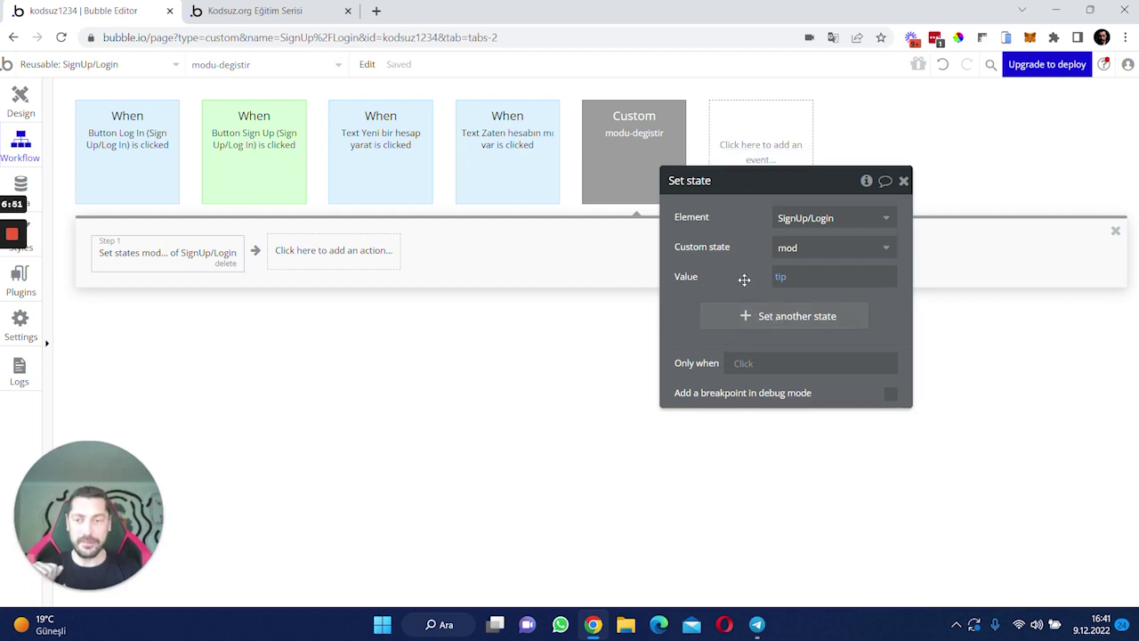
# - Open the Header reusable in Design and jump to its Log in button's click workflow
pyautogui.click(19, 105)
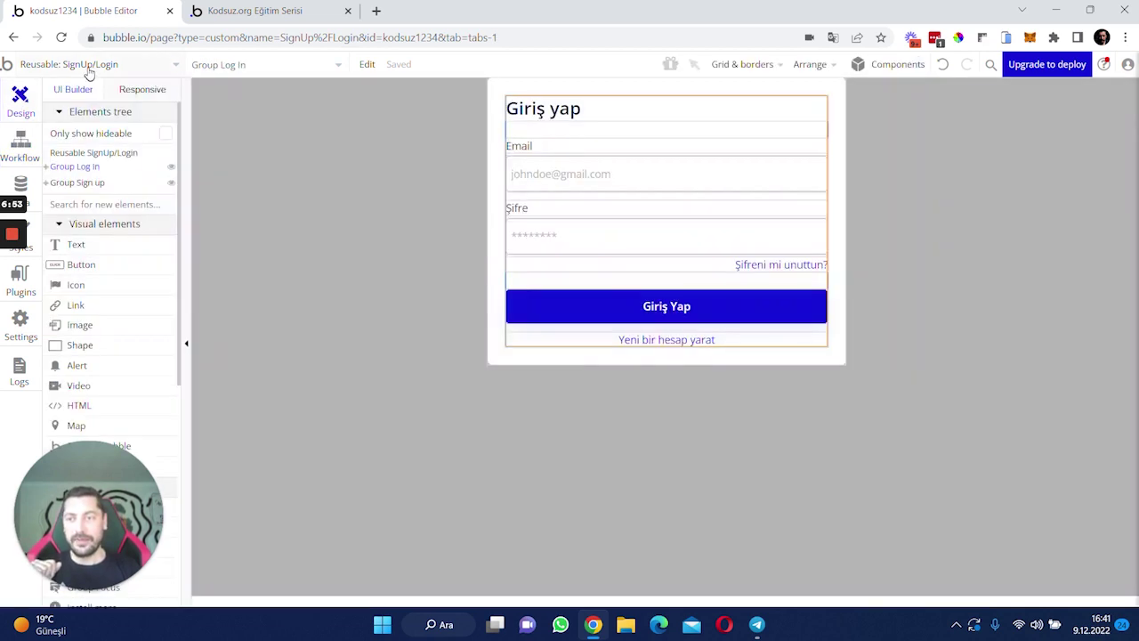
pyautogui.click(89, 64)
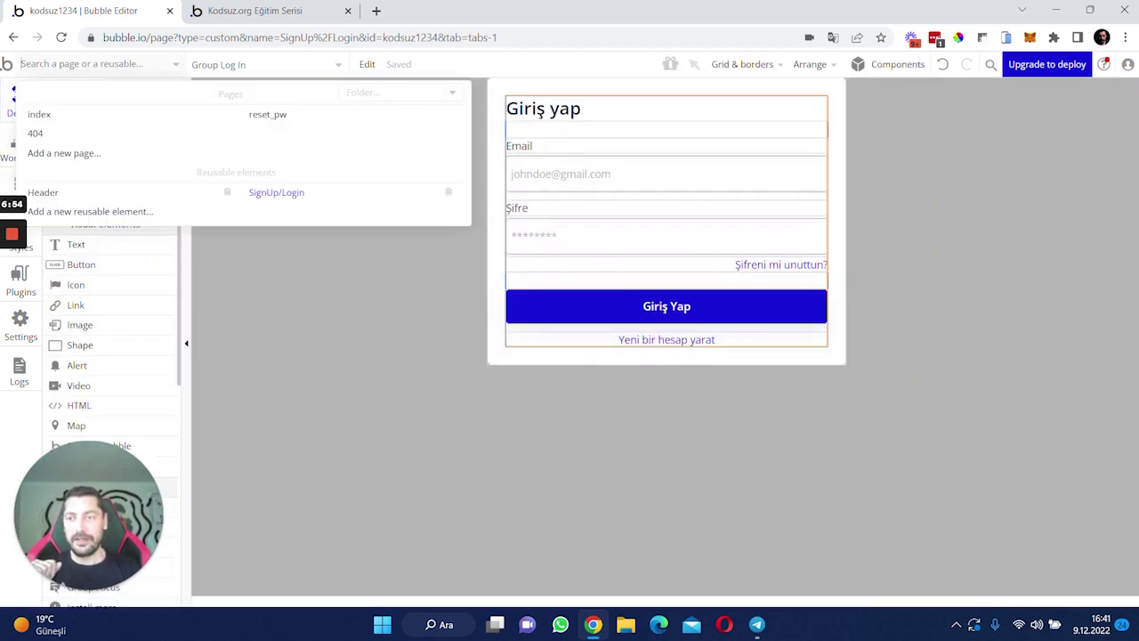
pyautogui.click(53, 194)
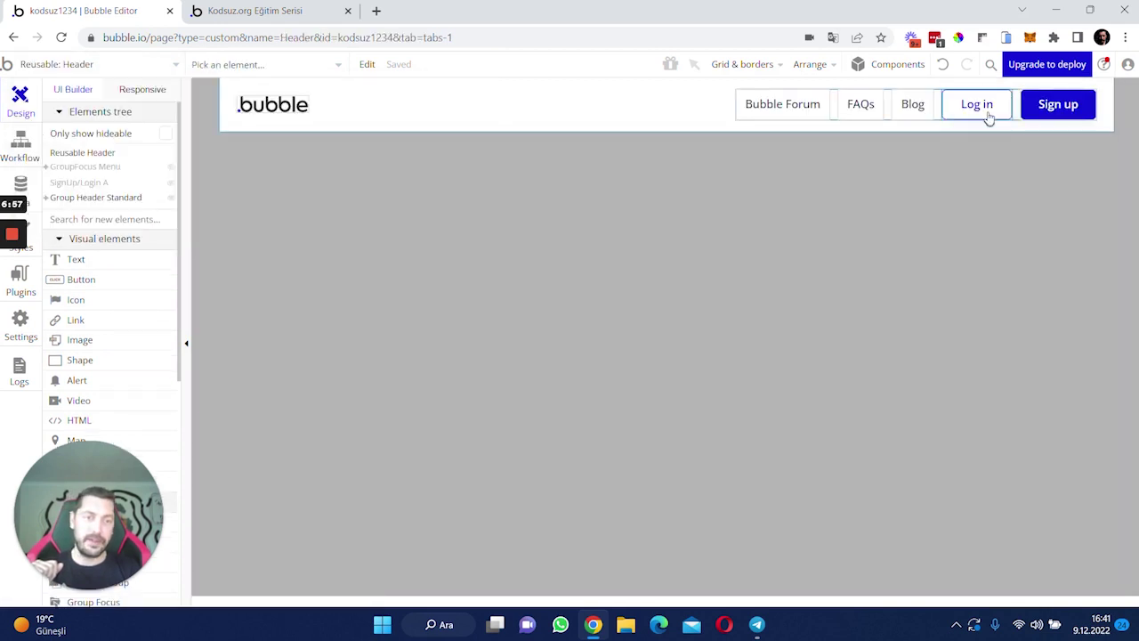
pyautogui.click(984, 105)
pyautogui.doubleClick(985, 105)
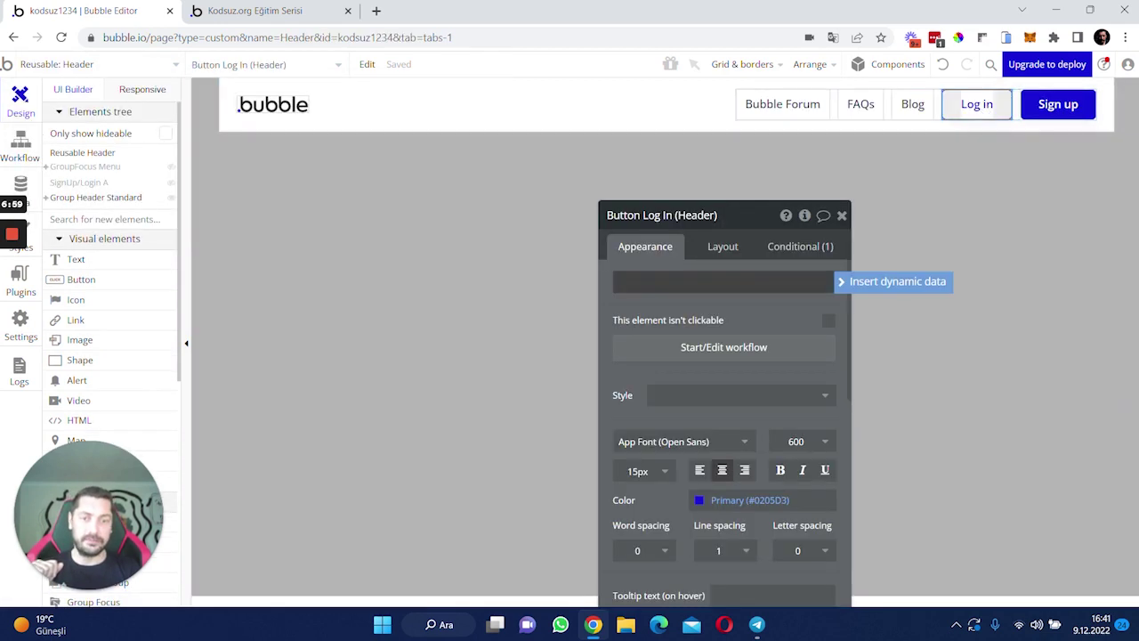
pyautogui.click(697, 347)
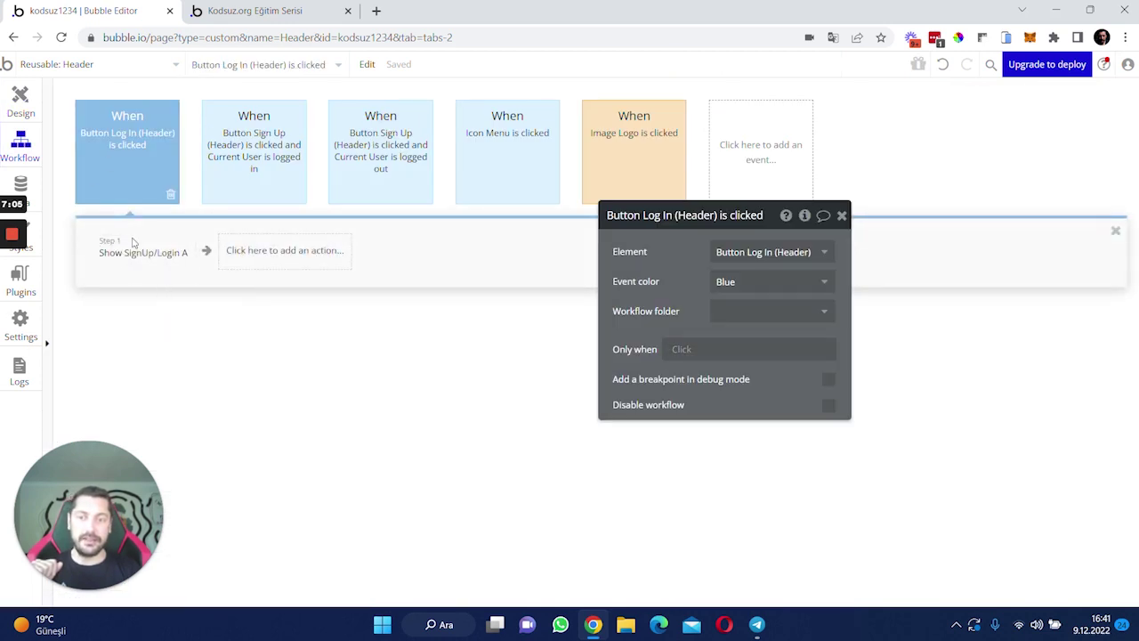
# - Insert a step before the Show action that triggers SignUp/Login A's modu-degistir custom event
pyautogui.click(89, 255)
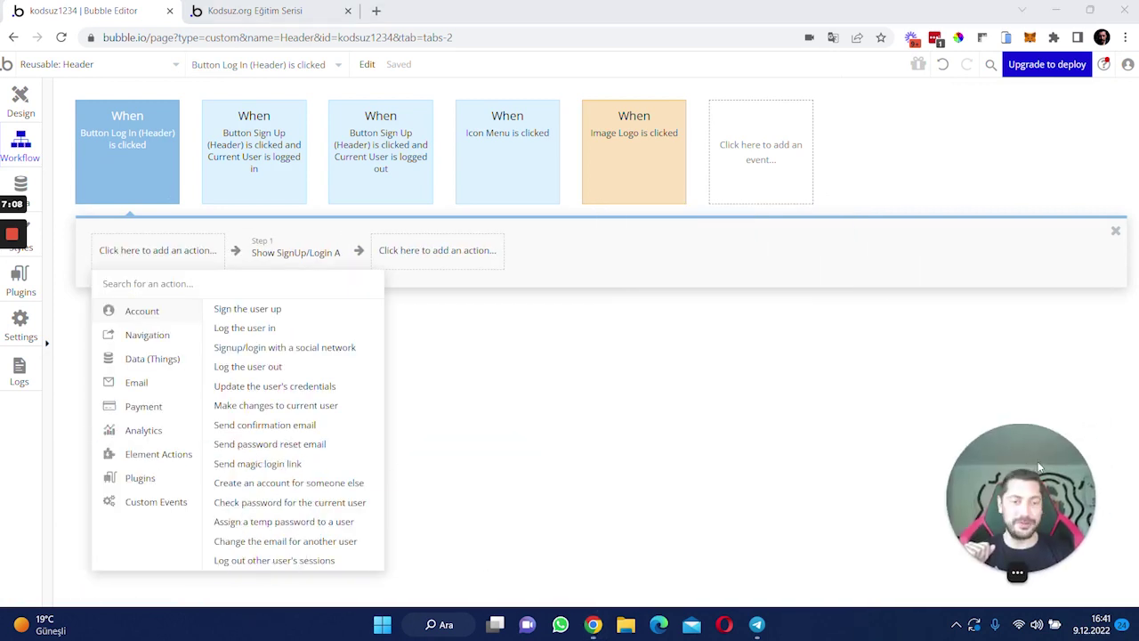
pyautogui.moveTo(177, 501)
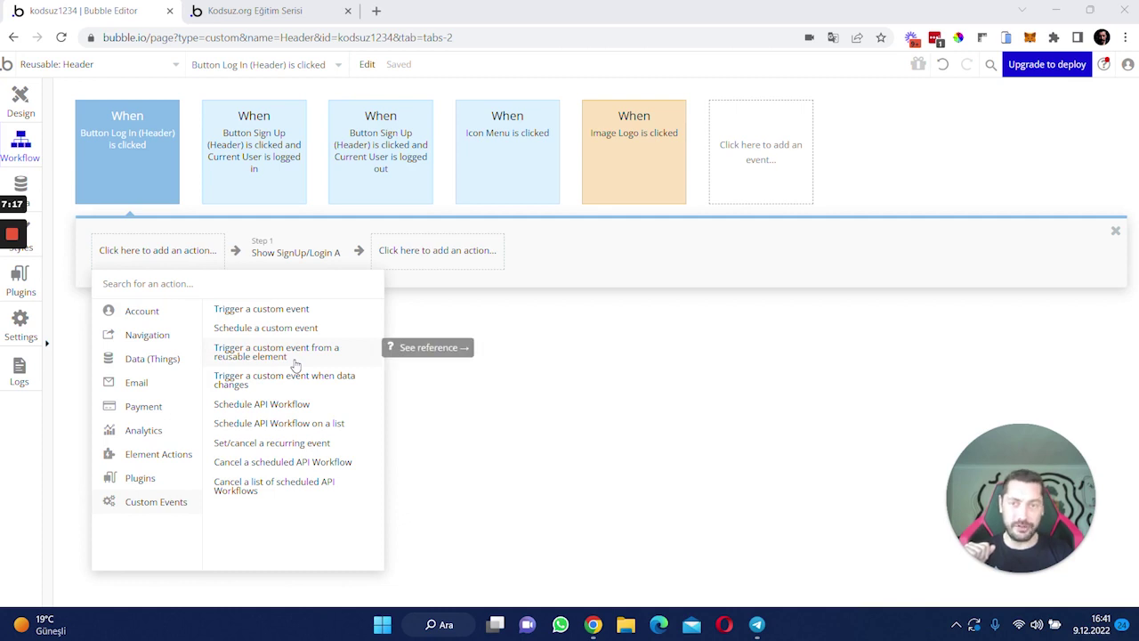
pyautogui.click(296, 365)
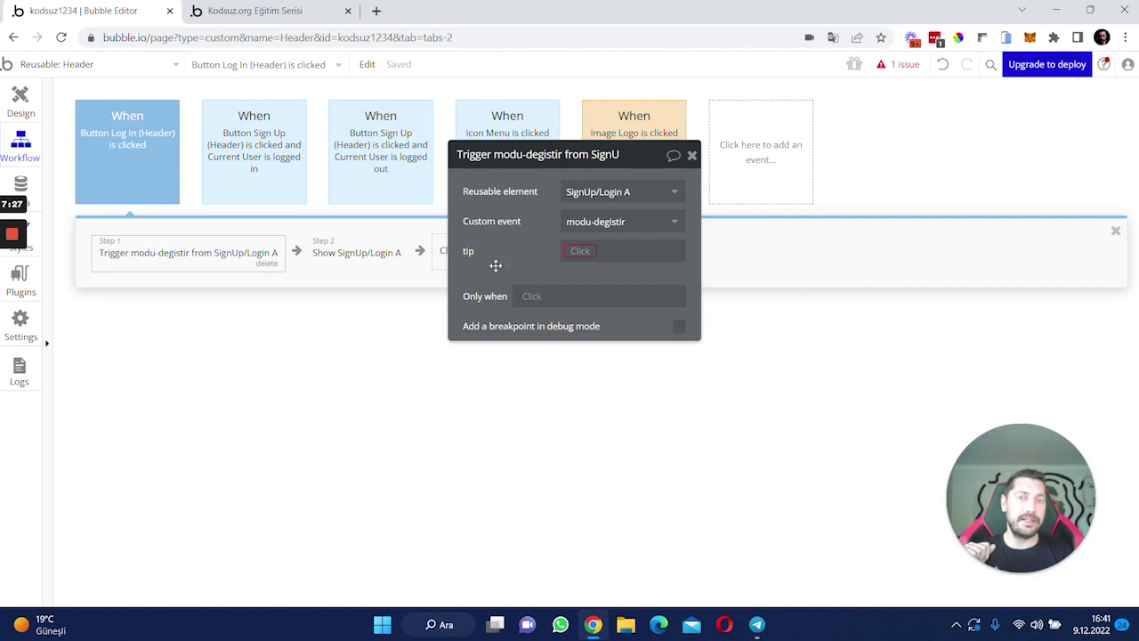
pyautogui.moveTo(524, 254); pyautogui.dragTo(564, 256)
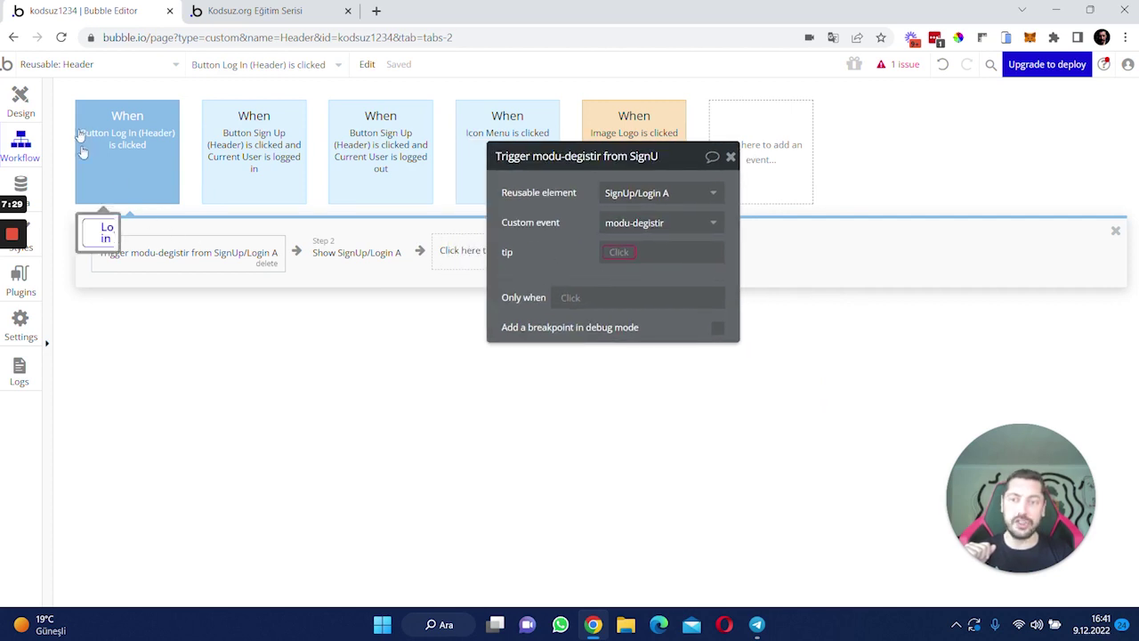
# - Set the Log in trigger's tip to login and copy the trigger step
pyautogui.click(630, 256)
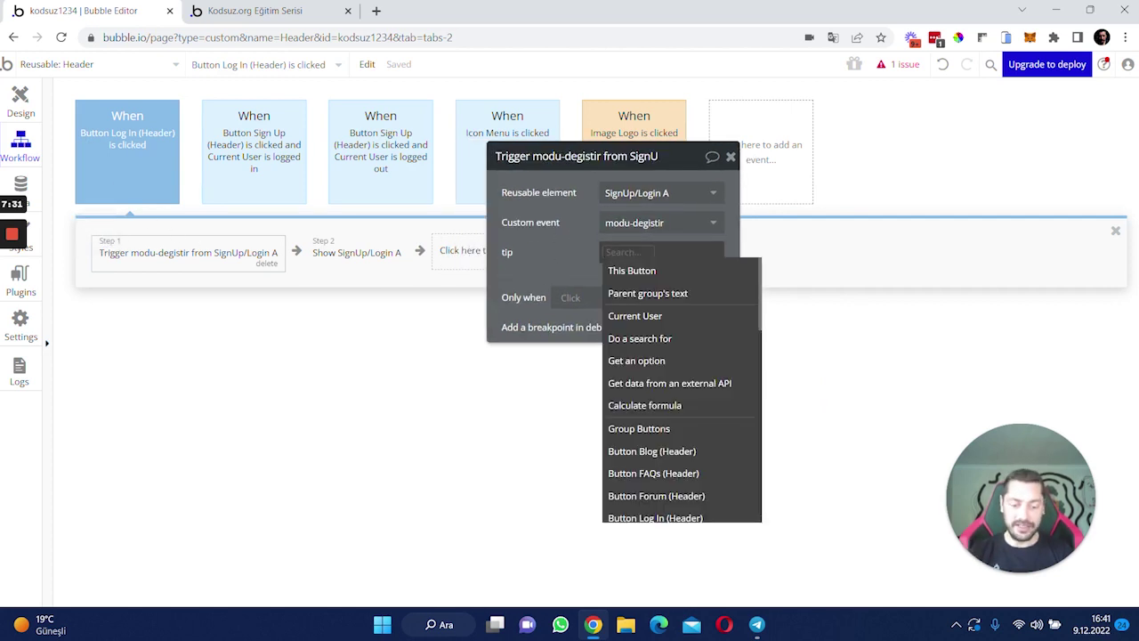
pyautogui.write('log')
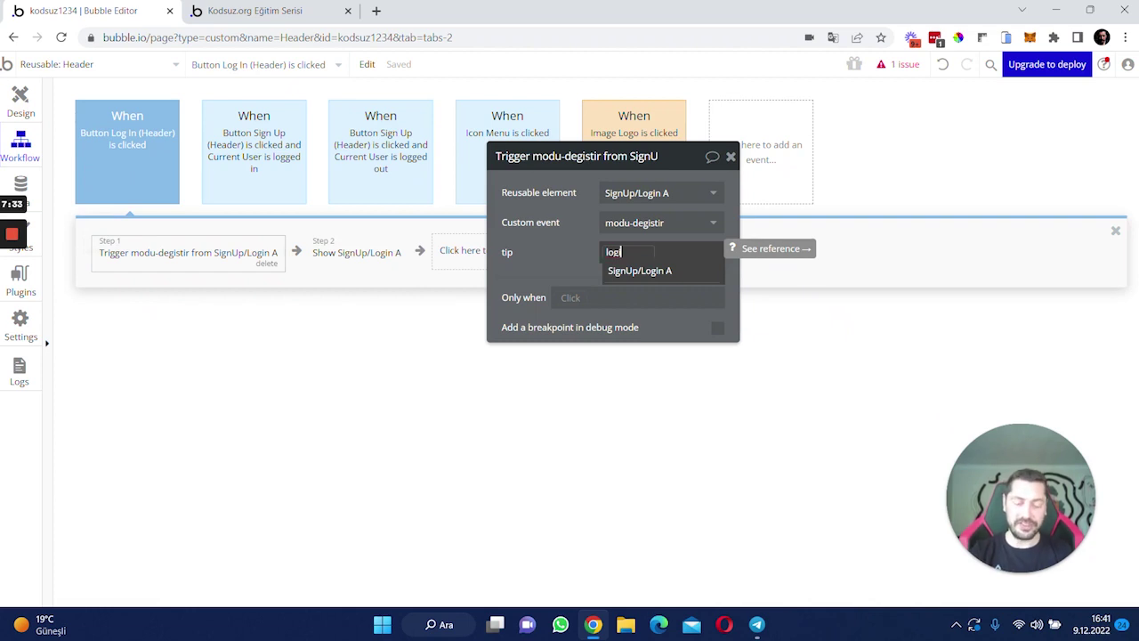
pyautogui.write('in')
pyautogui.click(552, 243)
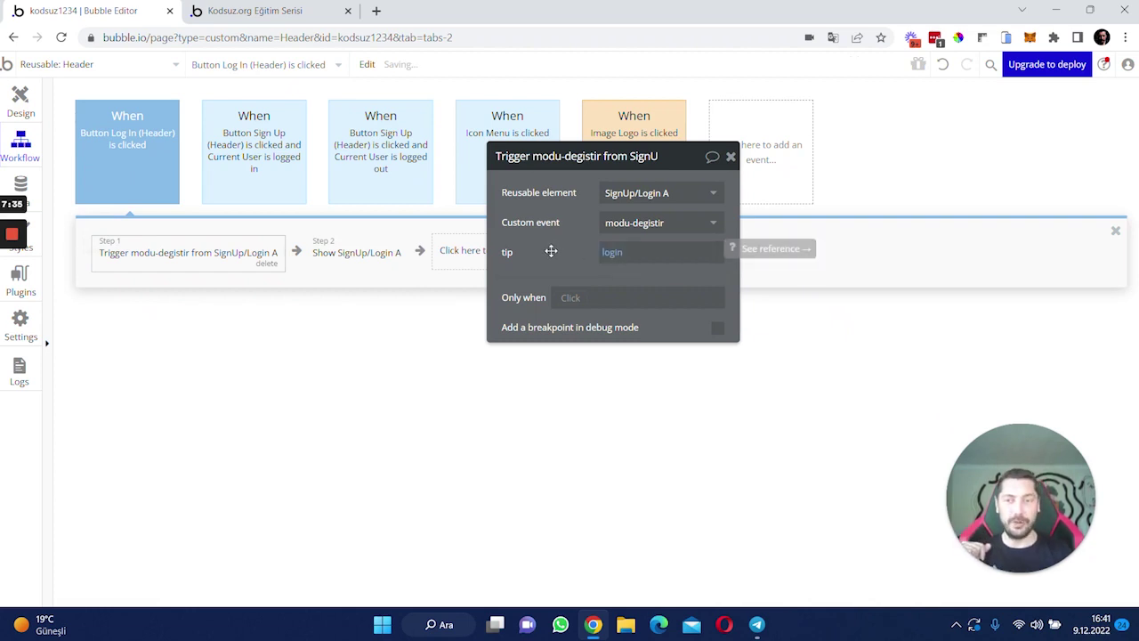
pyautogui.rightClick(163, 245)
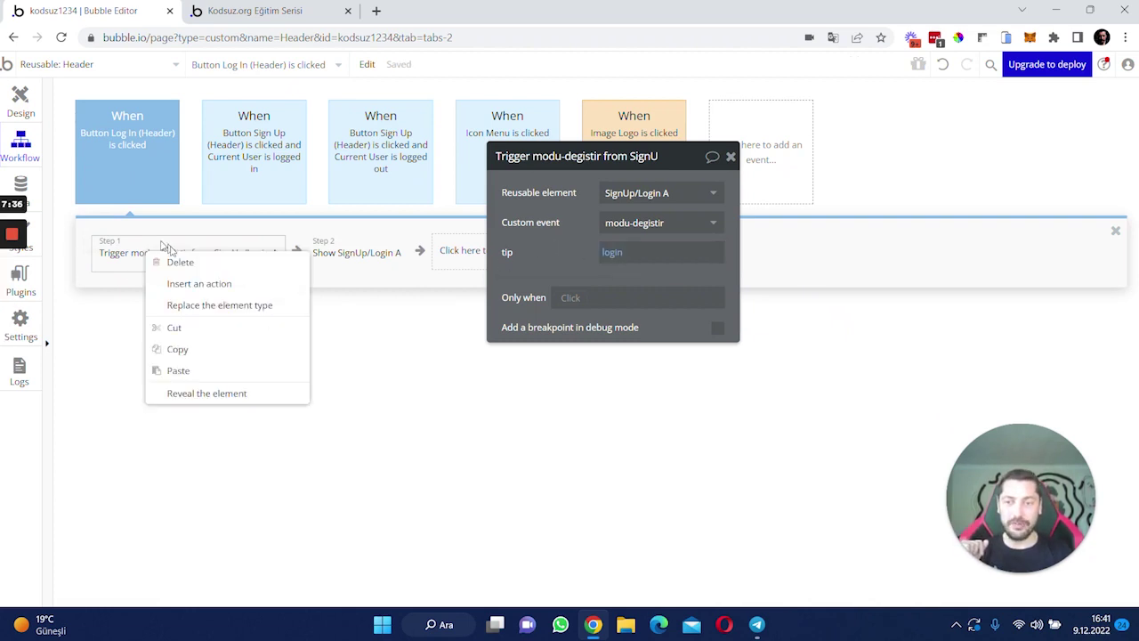
pyautogui.click(202, 349)
# - Paste the trigger before the logged-out Sign Up workflow's Show step with tip signup, then reload the preview
pyautogui.click(348, 195)
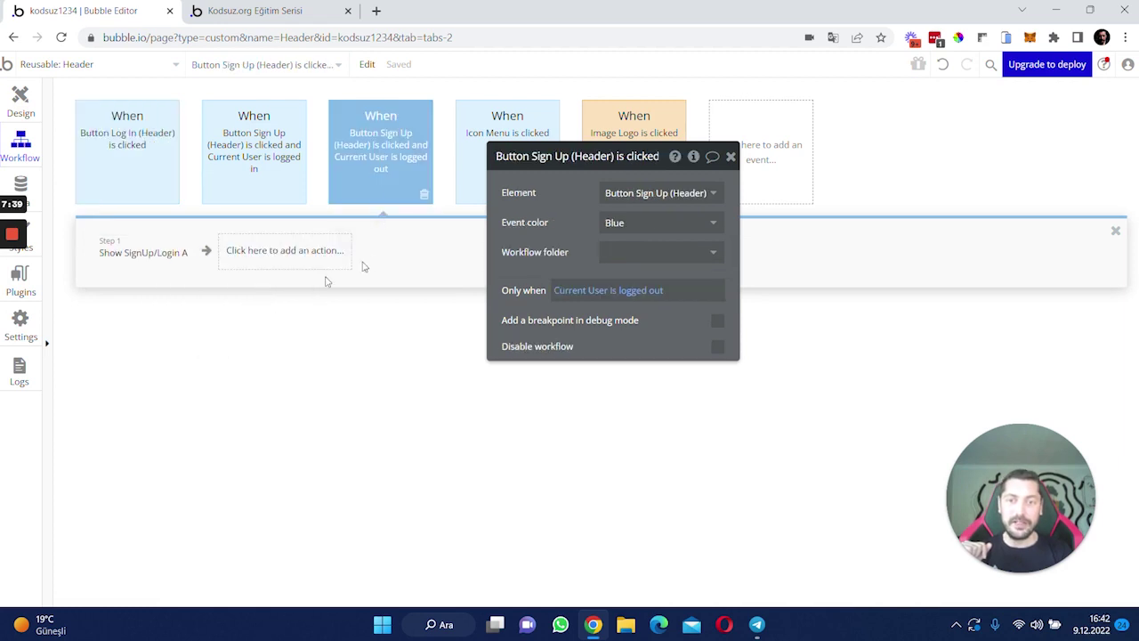
pyautogui.rightClick(102, 252)
pyautogui.click(156, 368)
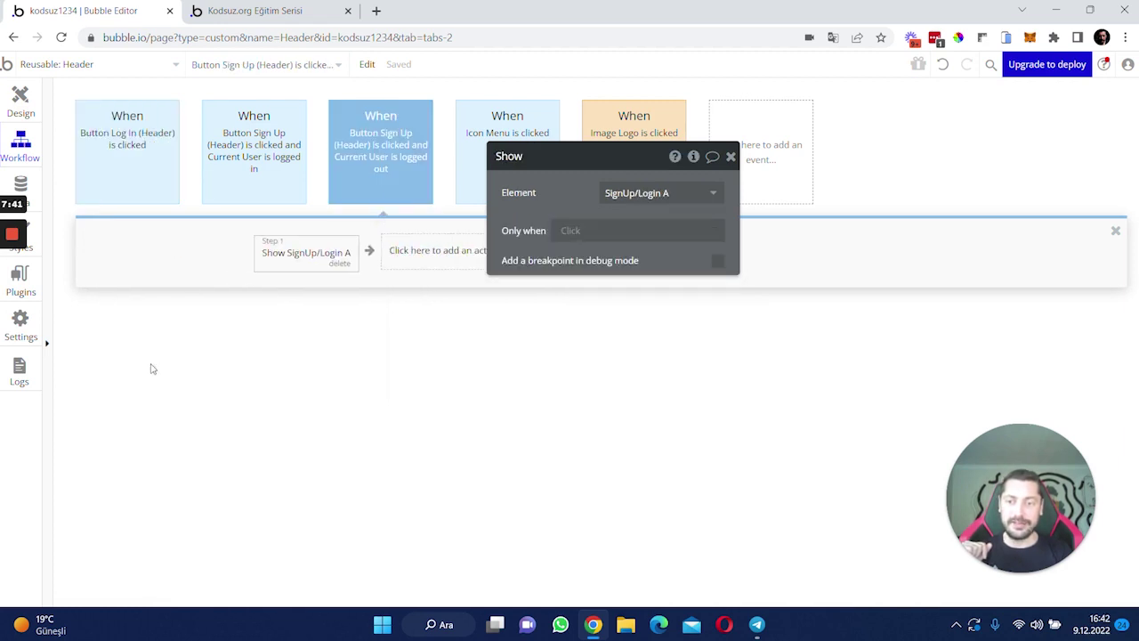
pyautogui.click(605, 254)
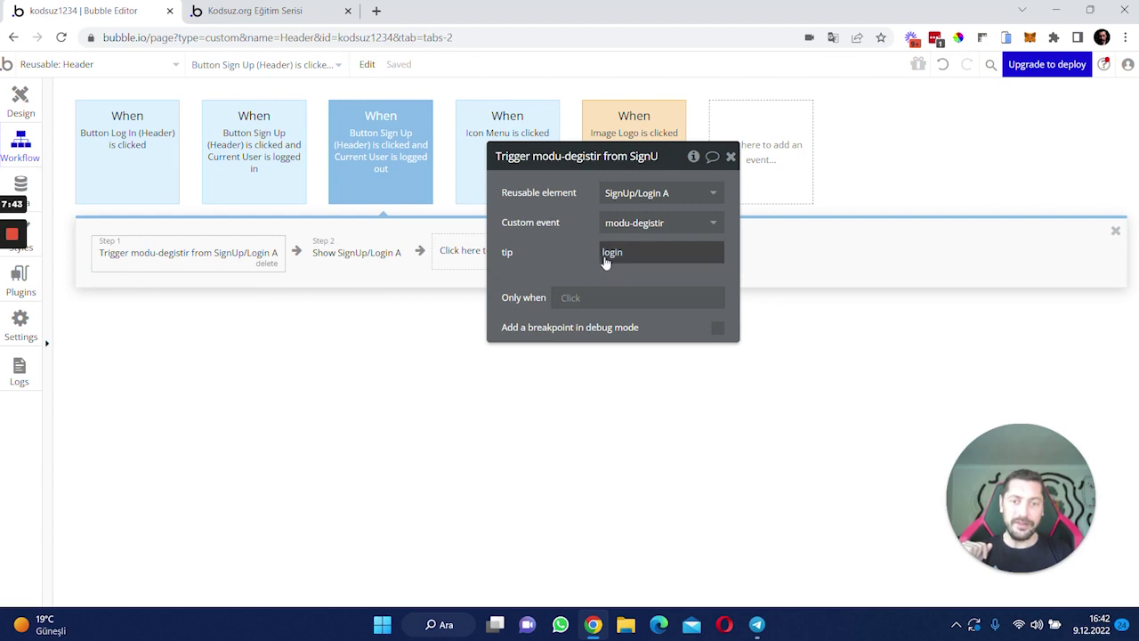
pyautogui.doubleClick(616, 252)
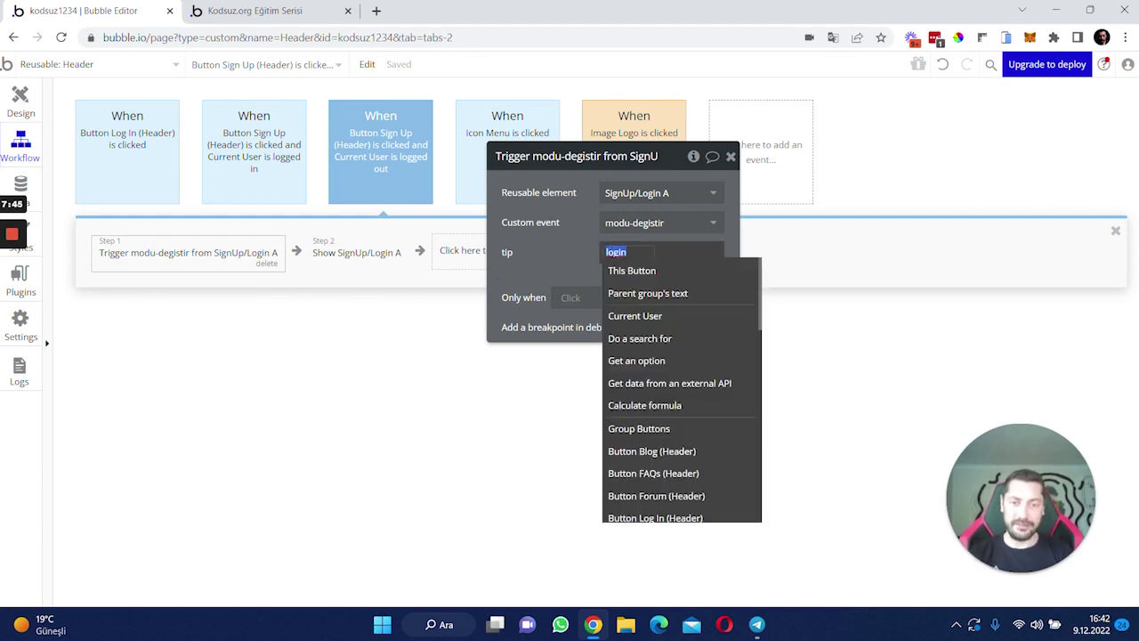
pyautogui.write('signup')
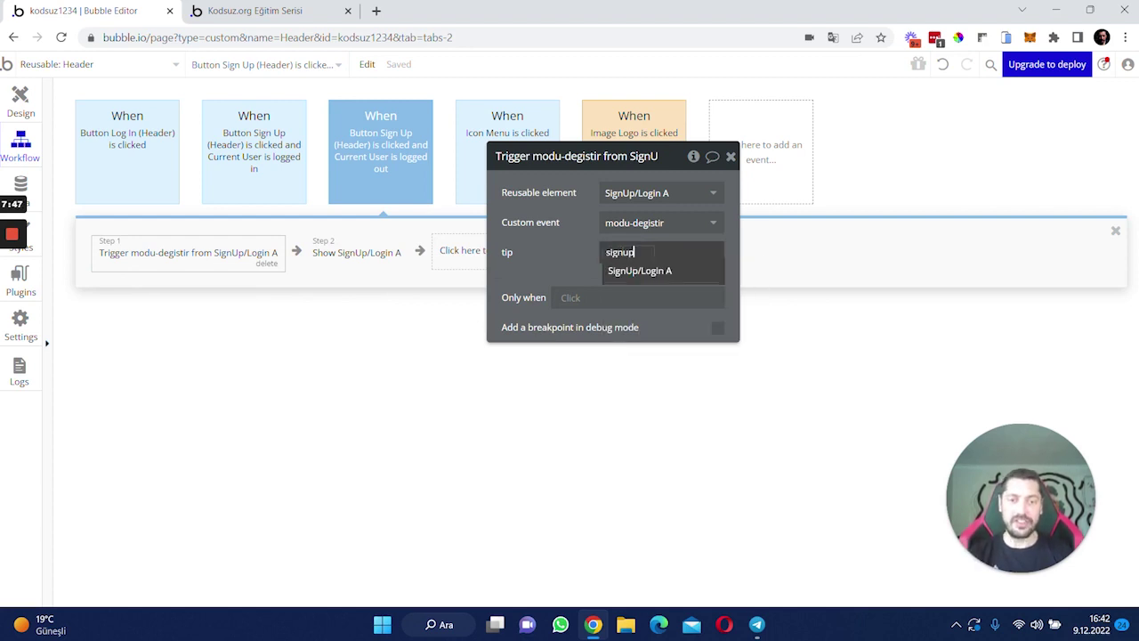
pyautogui.click(571, 257)
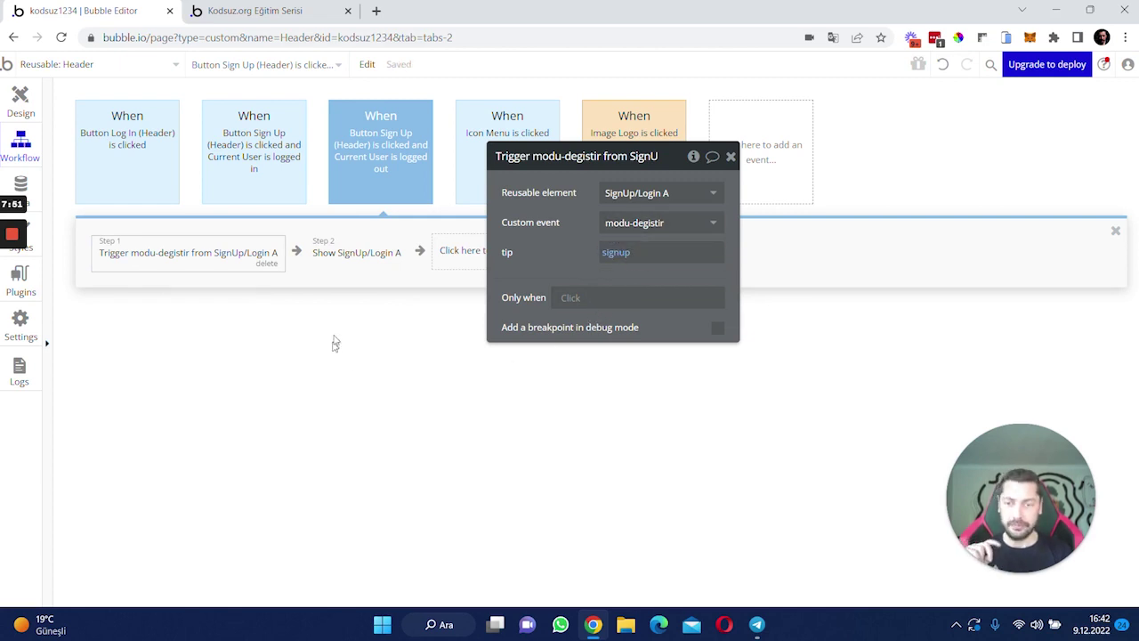
pyautogui.click(255, 11)
pyautogui.press('F5')
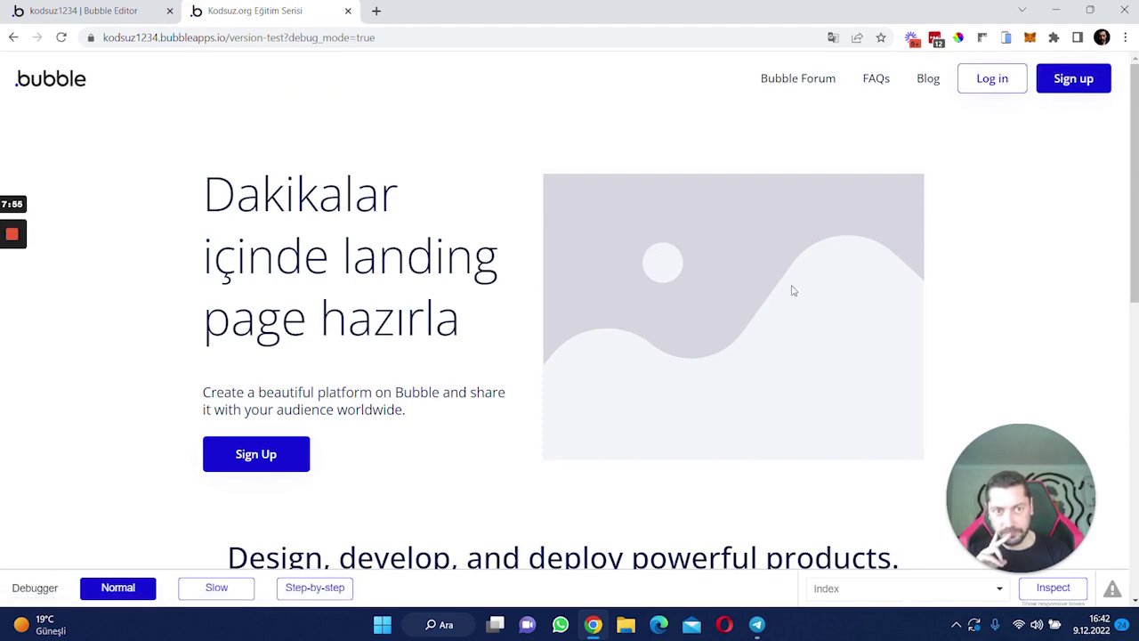
# - Check that Log in opens Giriş yap and both Sign up buttons open Kayıt Ol, then return to the editor
pyautogui.click(995, 89)
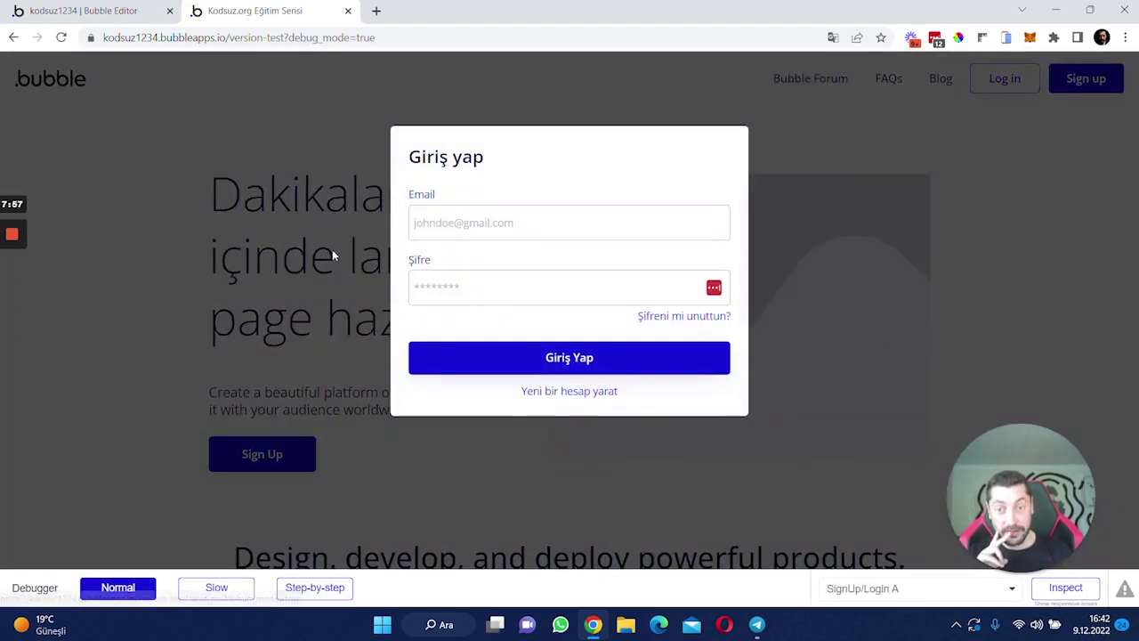
pyautogui.click(960, 190)
pyautogui.click(1061, 79)
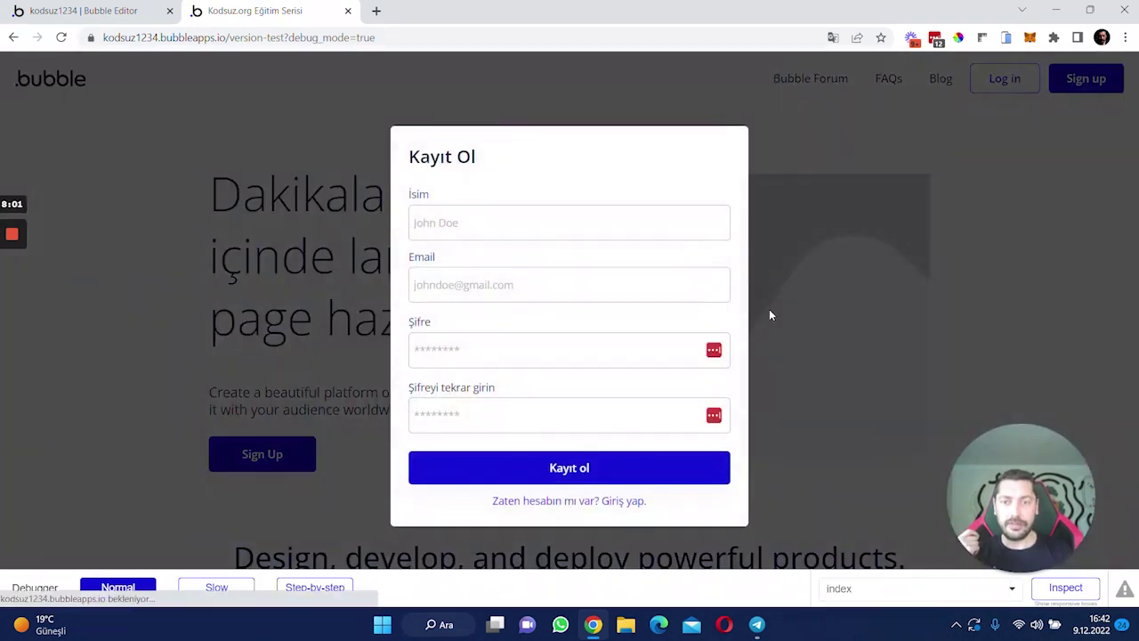
pyautogui.click(826, 327)
pyautogui.click(243, 463)
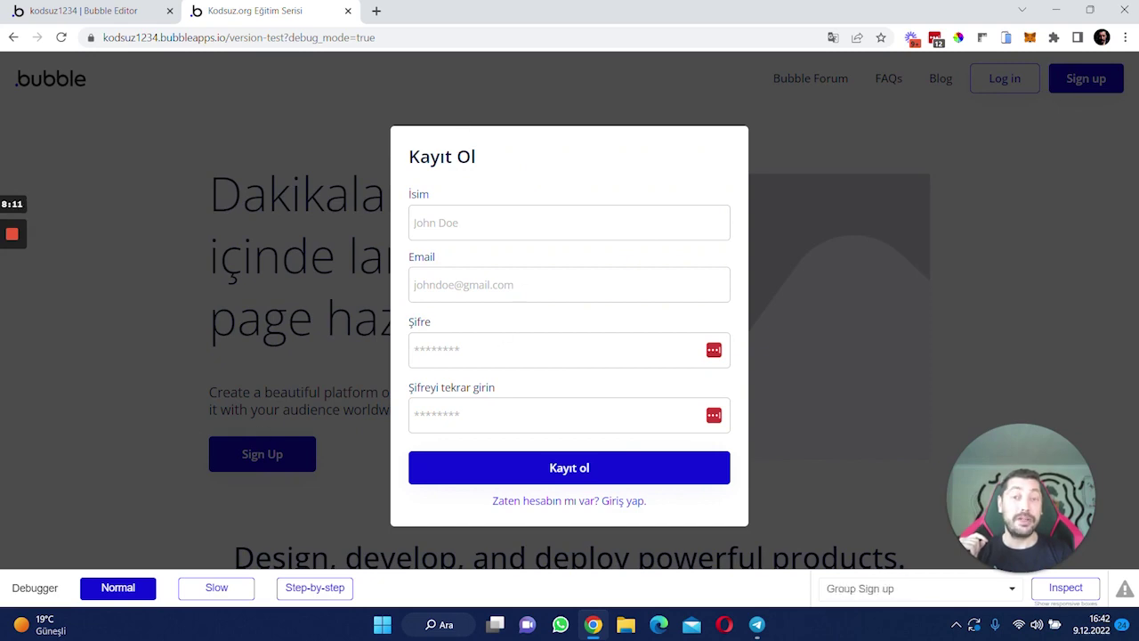
pyautogui.click(187, 416)
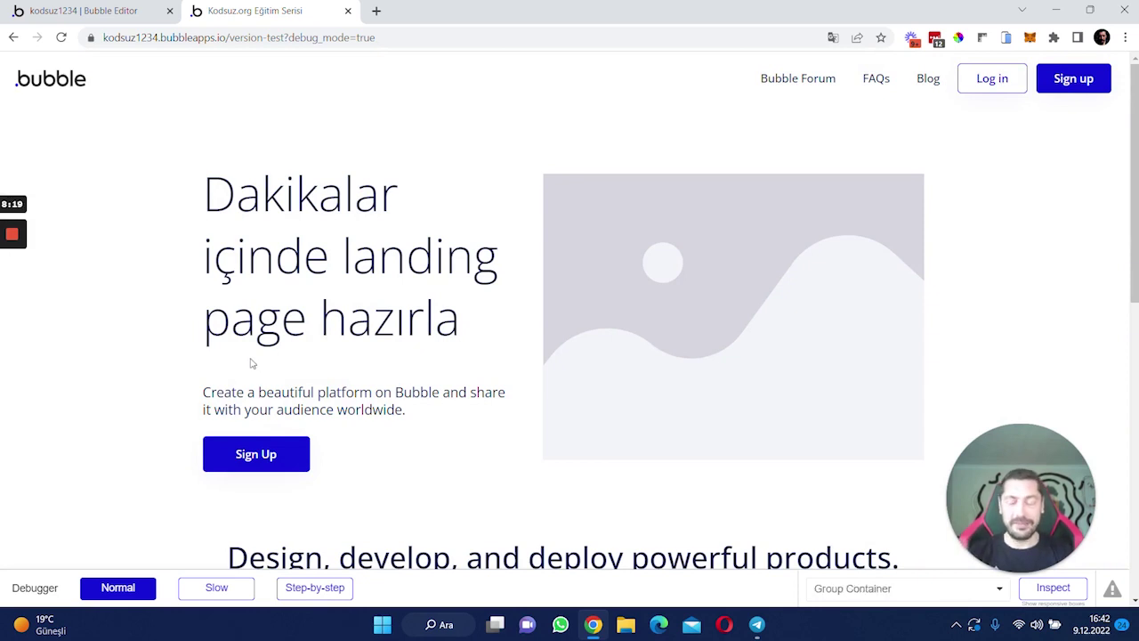
pyautogui.click(82, 11)
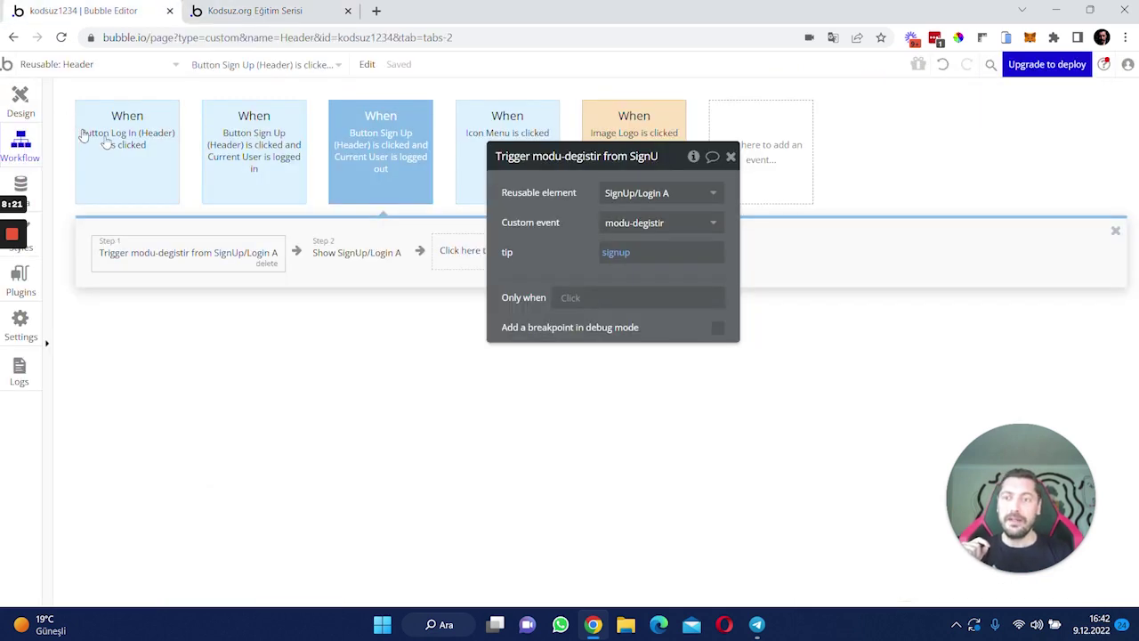
# - Add a Hide SignUp/Login step after Sign the user up in the Sign Up button's workflow
pyautogui.click(723, 211)
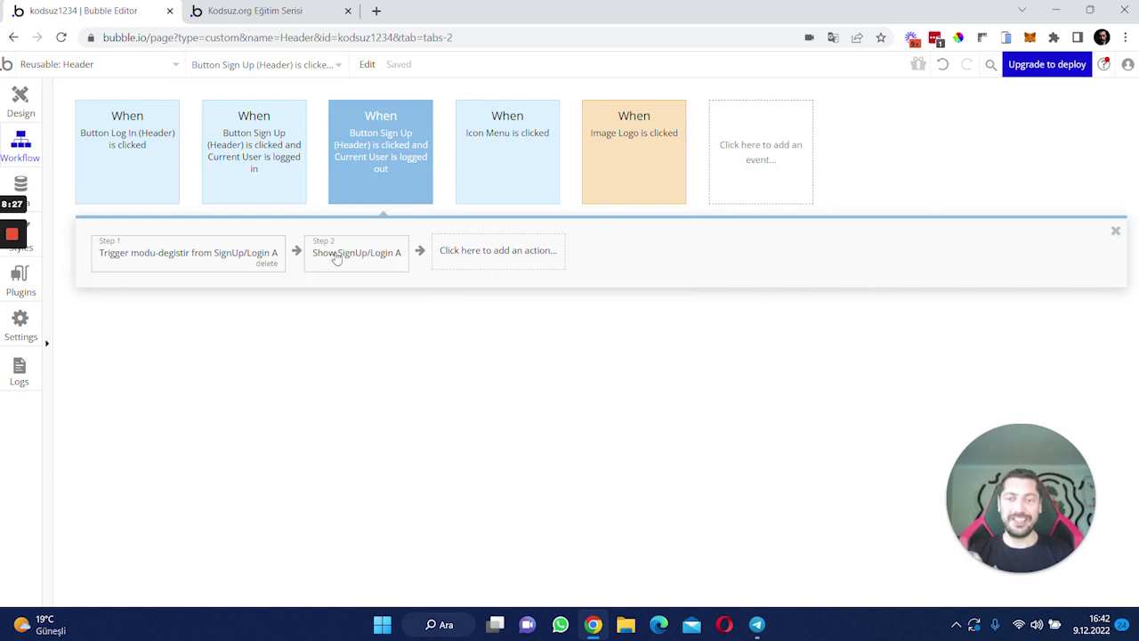
pyautogui.click(111, 66)
pyautogui.click(303, 194)
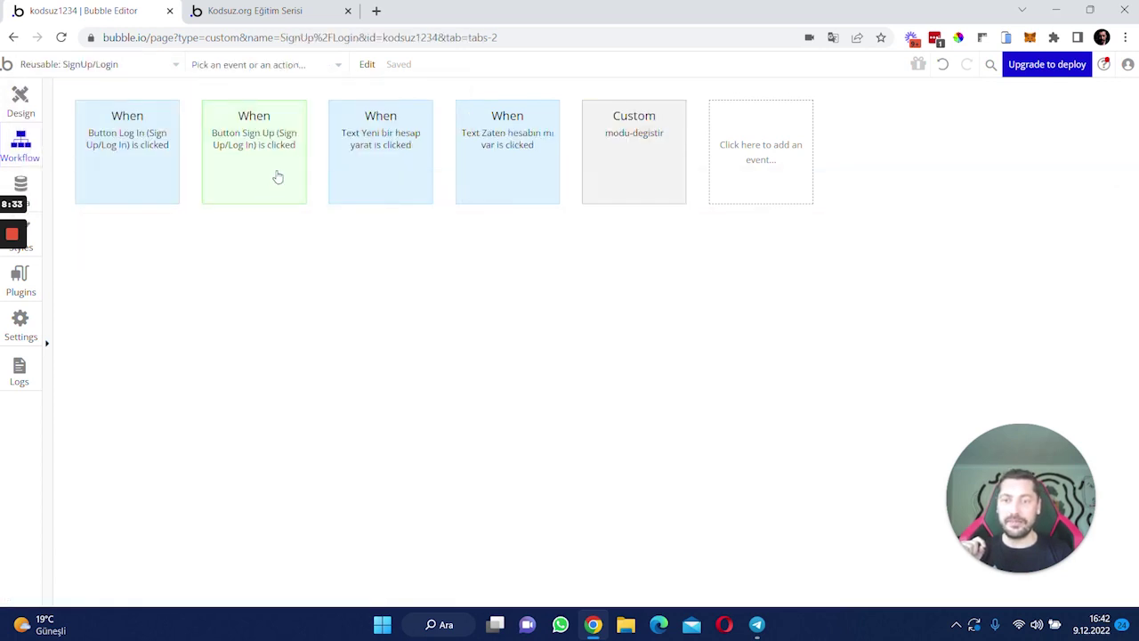
pyautogui.click(274, 174)
pyautogui.click(265, 253)
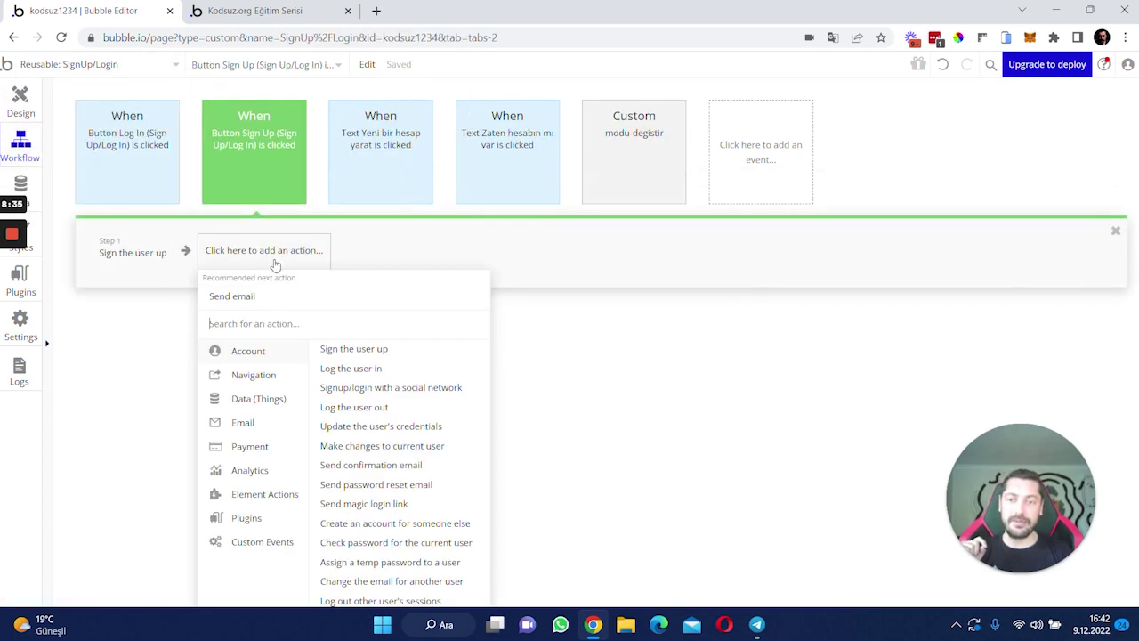
pyautogui.moveTo(265, 494)
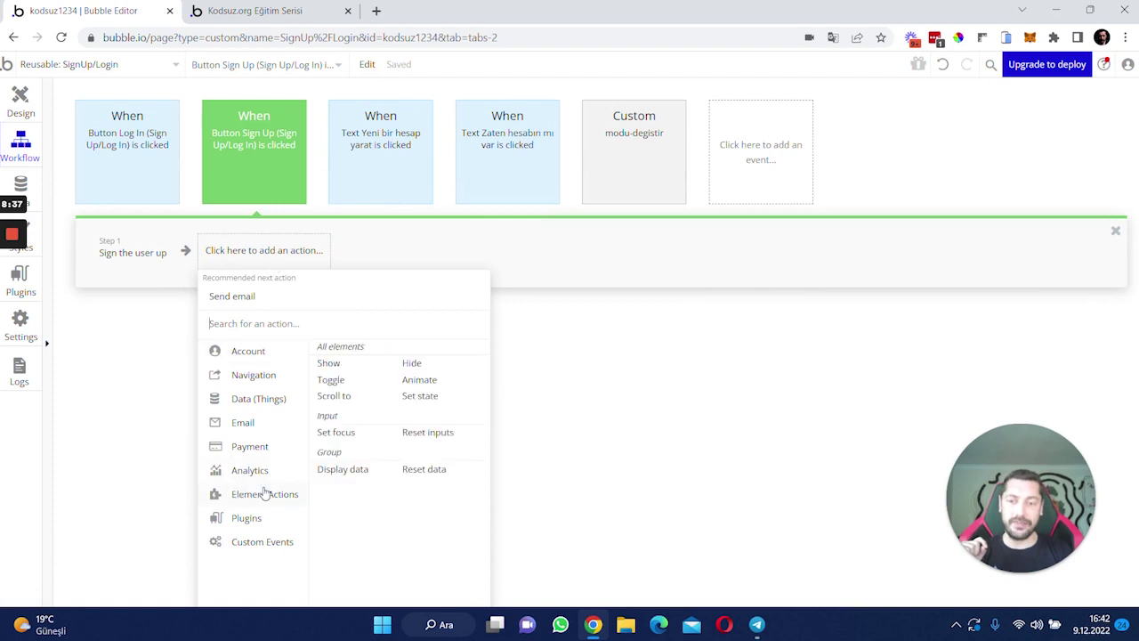
pyautogui.click(414, 365)
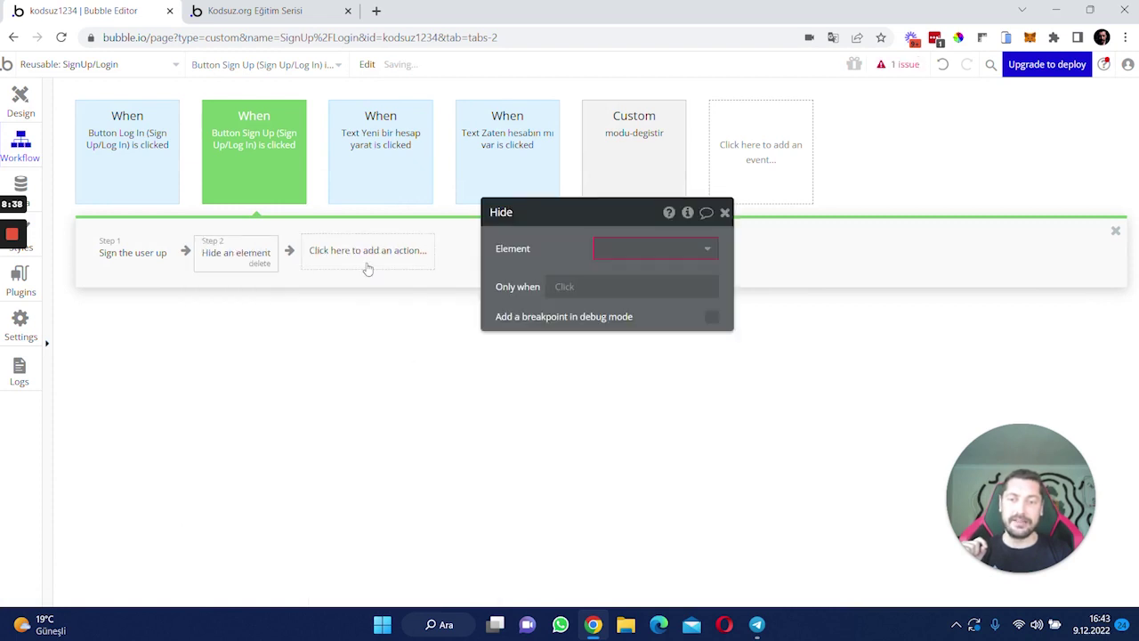
pyautogui.click(607, 247)
pyautogui.click(634, 268)
pyautogui.moveTo(525, 248); pyautogui.dragTo(666, 264)
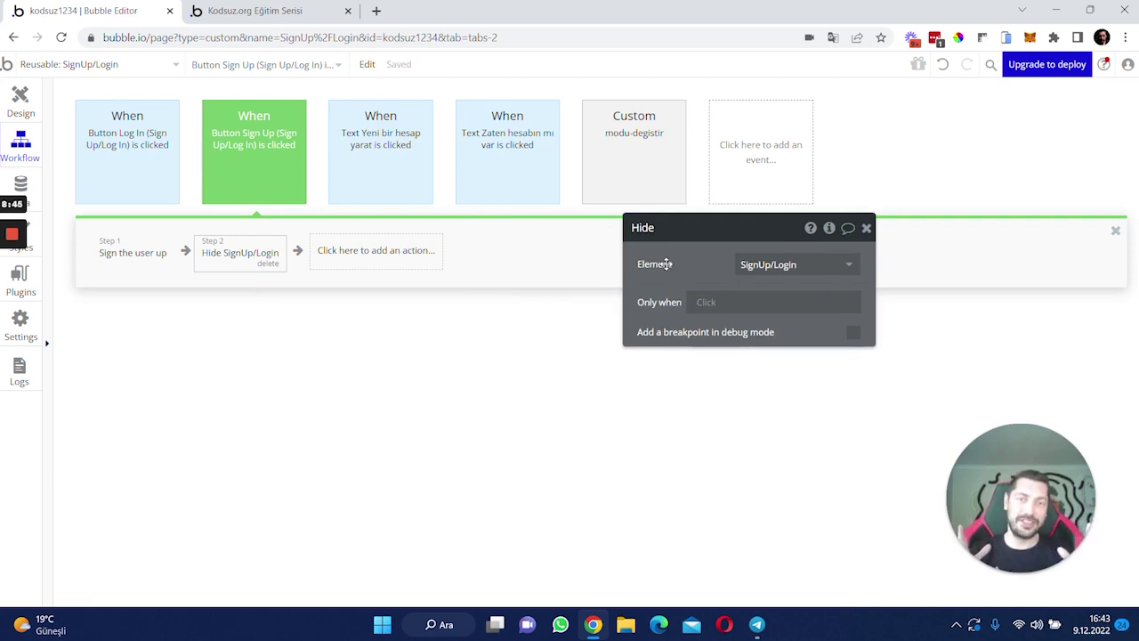
# - Copy the Hide SignUp/Login step after Log the user in in the Log In button's workflow
pyautogui.rightClick(229, 247)
pyautogui.click(275, 347)
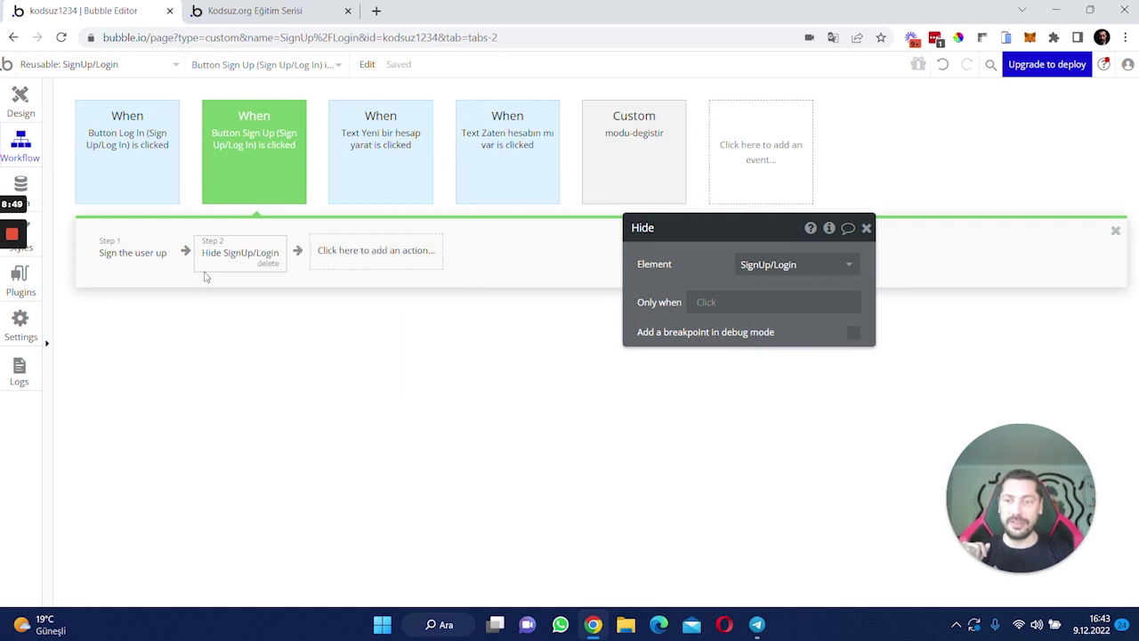
pyautogui.click(149, 182)
pyautogui.click(129, 256)
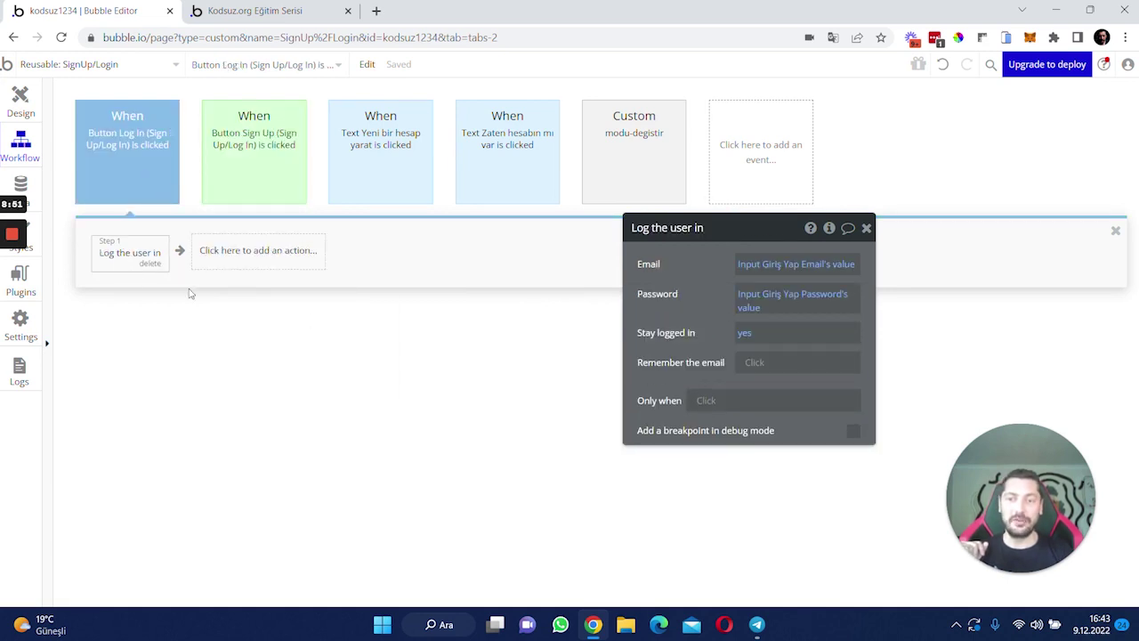
pyautogui.rightClick(251, 257)
pyautogui.click(301, 265)
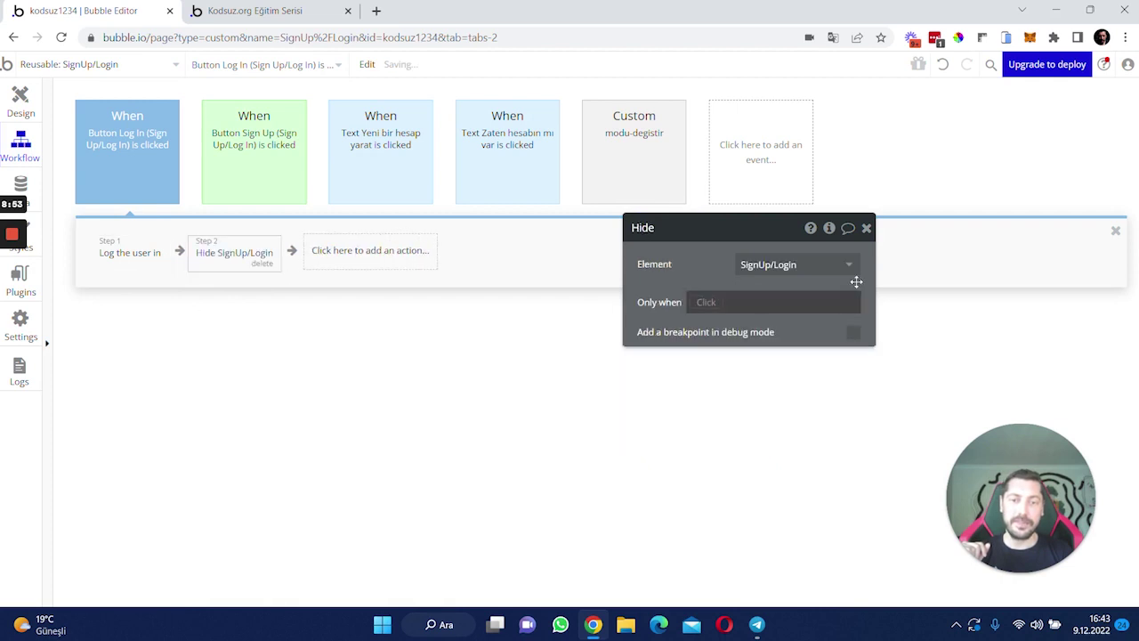
pyautogui.click(866, 230)
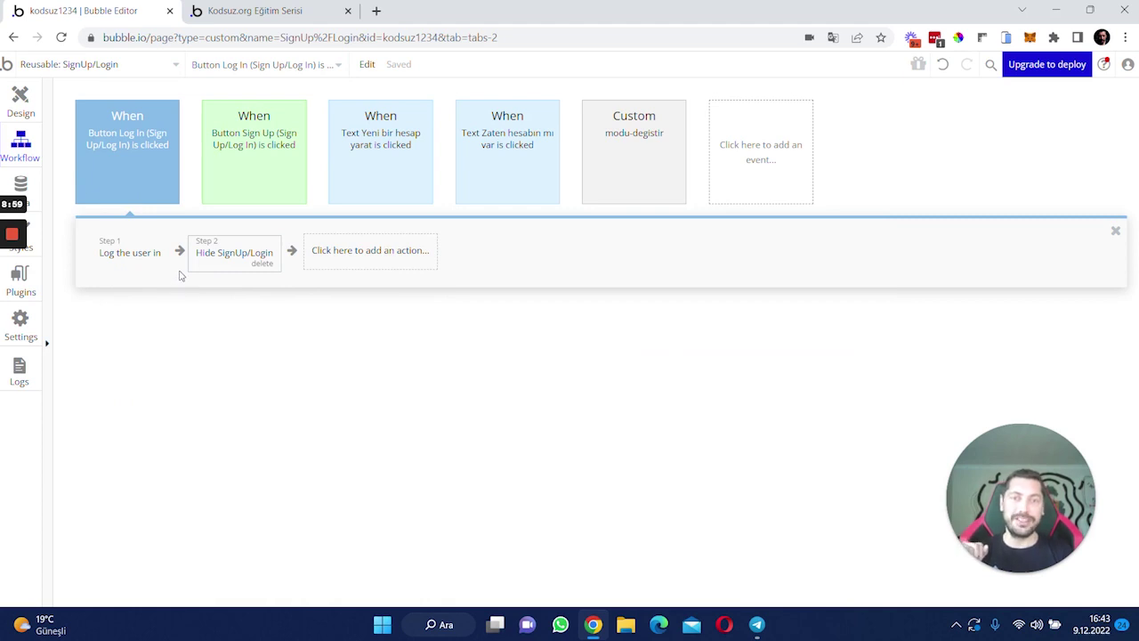
pyautogui.click(298, 9)
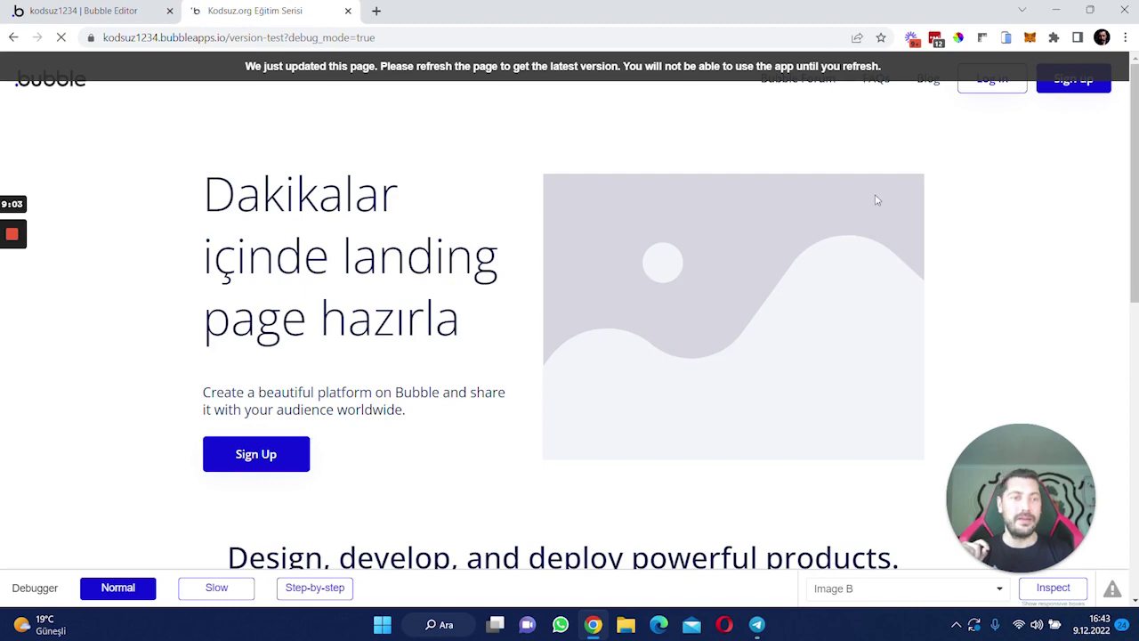
# - Open the sign-up popup and fill İsim with the name and Email with the pasted address, fixing a misplaced entry
pyautogui.click(1094, 81)
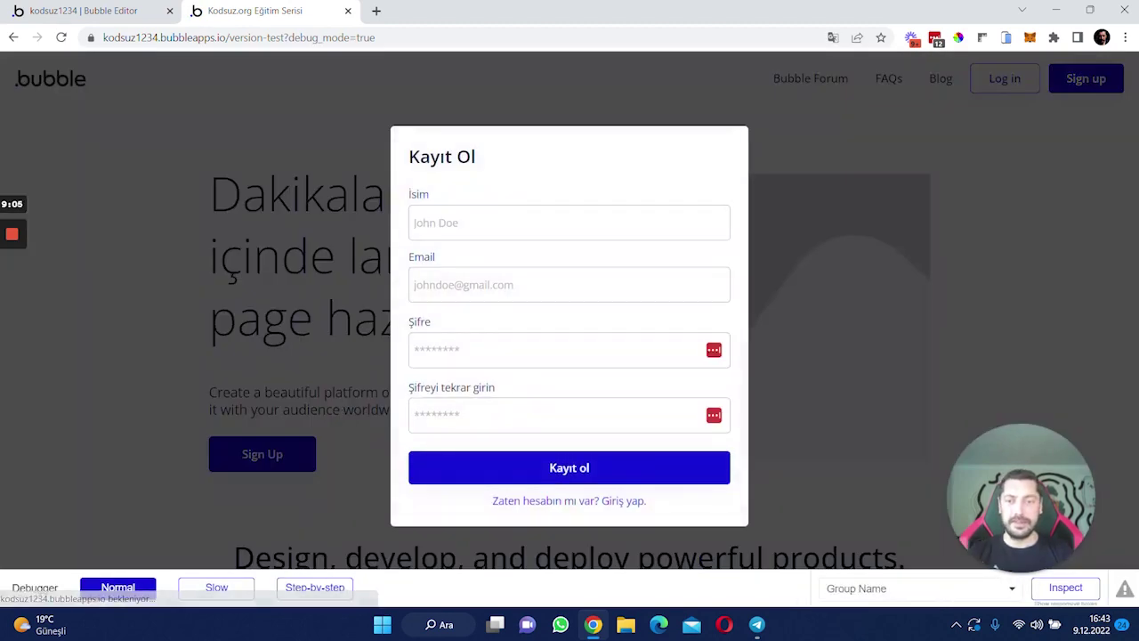
pyautogui.click(534, 222)
pyautogui.write('eren@test2.com')
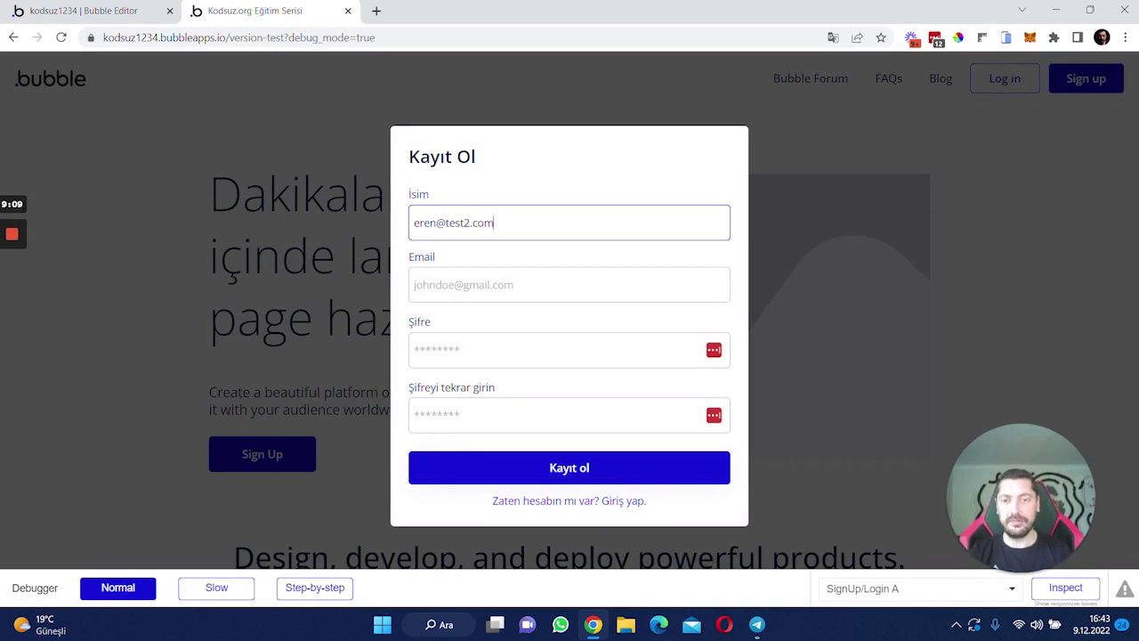
pyautogui.click(438, 288)
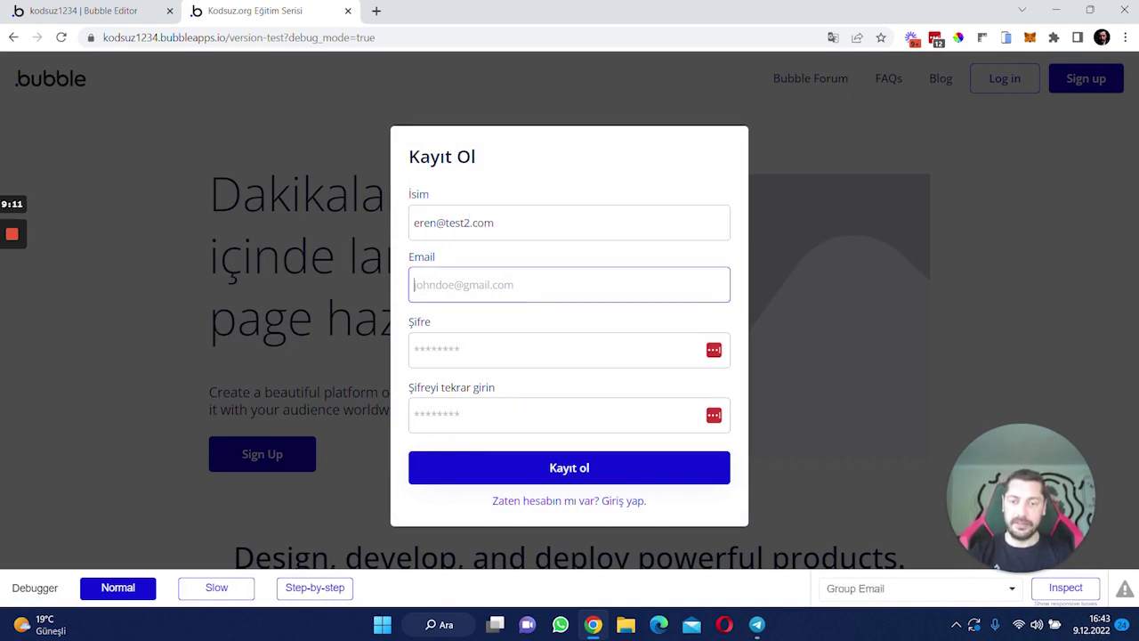
pyautogui.moveTo(495, 222); pyautogui.dragTo(413, 223)
pyautogui.hotkey('ctrl', 'c')
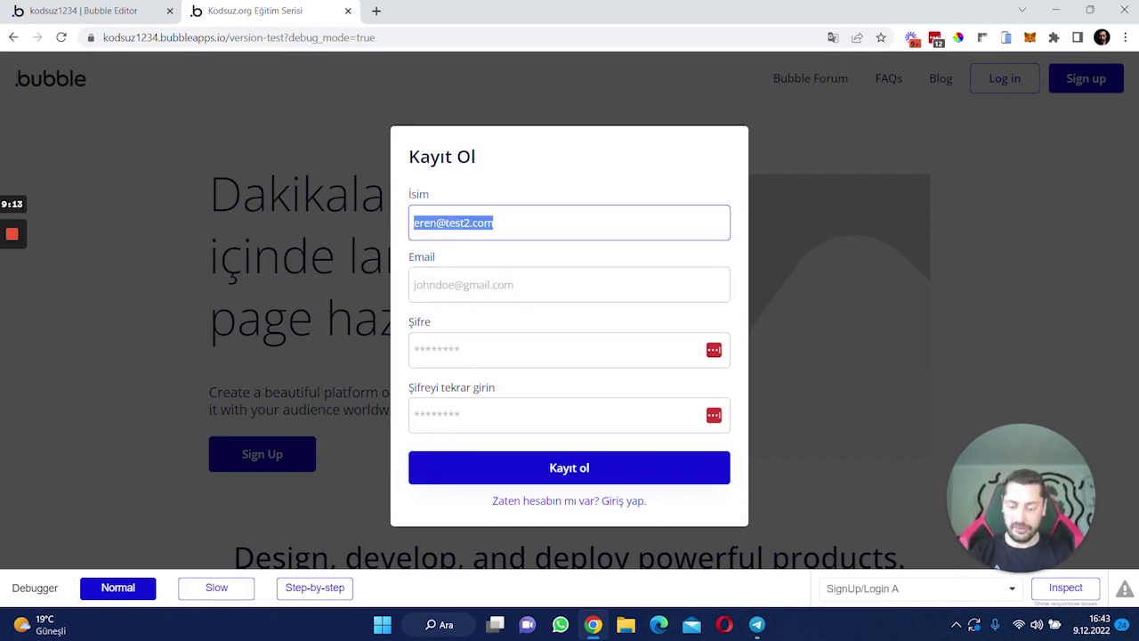
pyautogui.press('BackSpace')
pyautogui.press('Tab')
pyautogui.hotkey('shift', 'Tab')
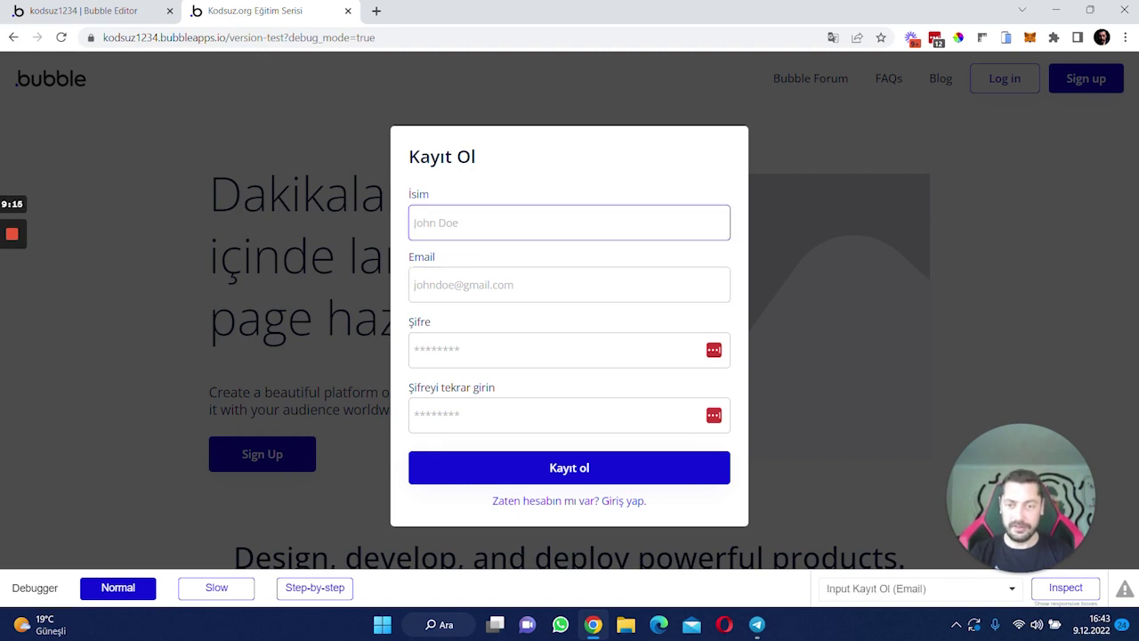
pyautogui.press('Tab')
pyautogui.hotkey('ctrl', 'v')
pyautogui.hotkey('shift', 'Tab')
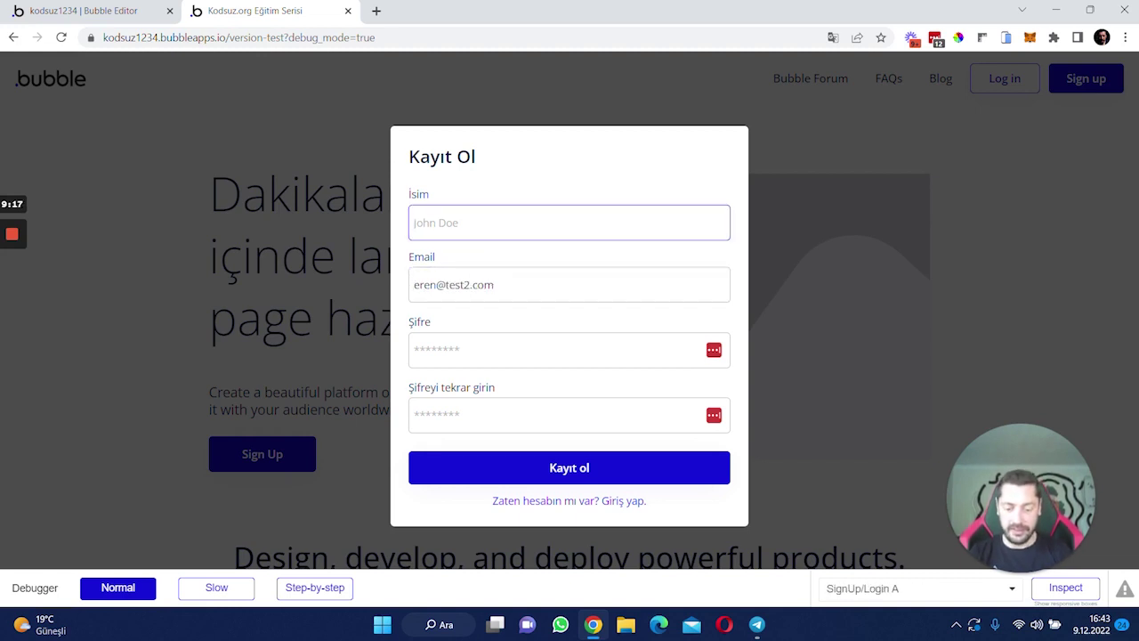
pyautogui.write('John')
# - Enter the same password in Şifre and Şifreyi tekrar and submit with Kayıt ol
pyautogui.click(481, 350)
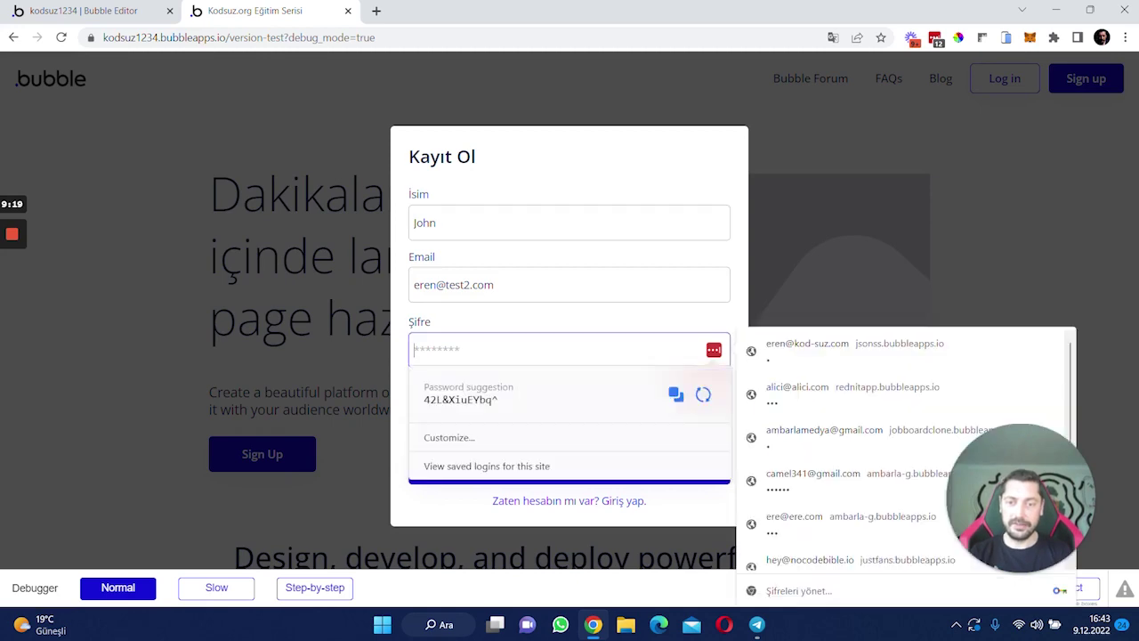
pyautogui.write('1')
pyautogui.press('Tab')
pyautogui.write('1')
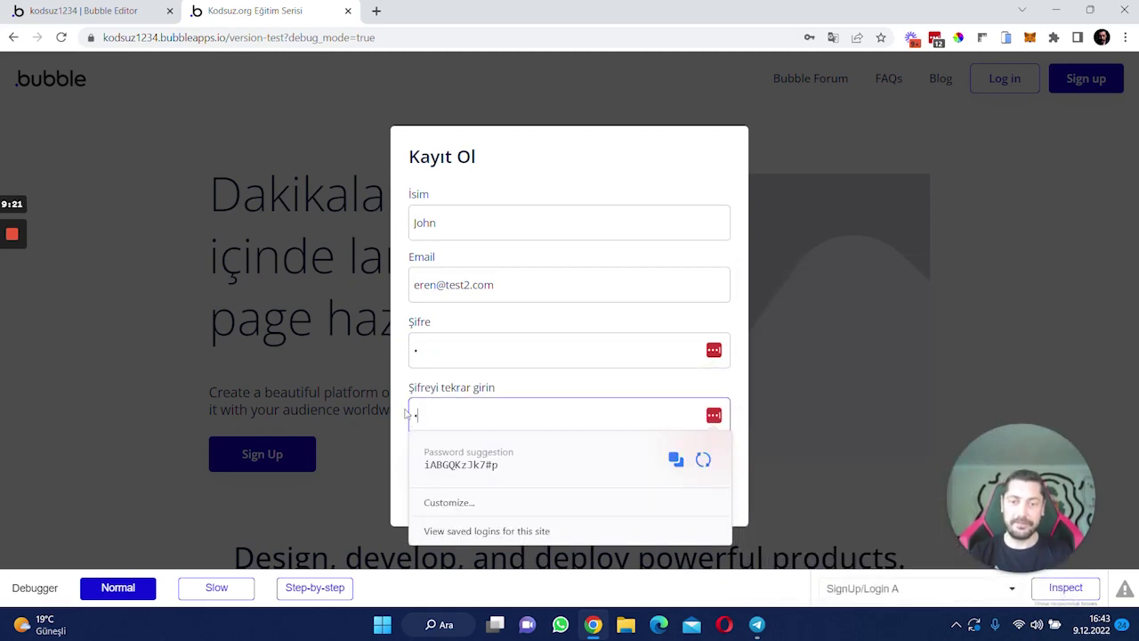
pyautogui.click(457, 470)
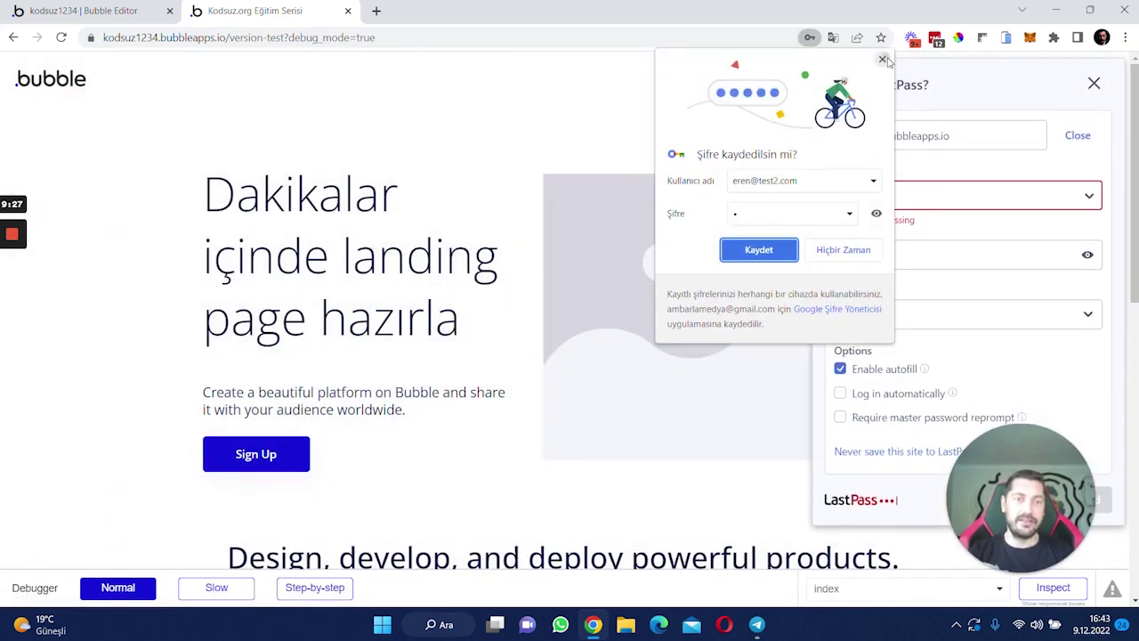
# - Dismiss the browser's save-password and password-manager prompts, leaving the signed-in landing page
pyautogui.click(882, 60)
pyautogui.click(1094, 83)
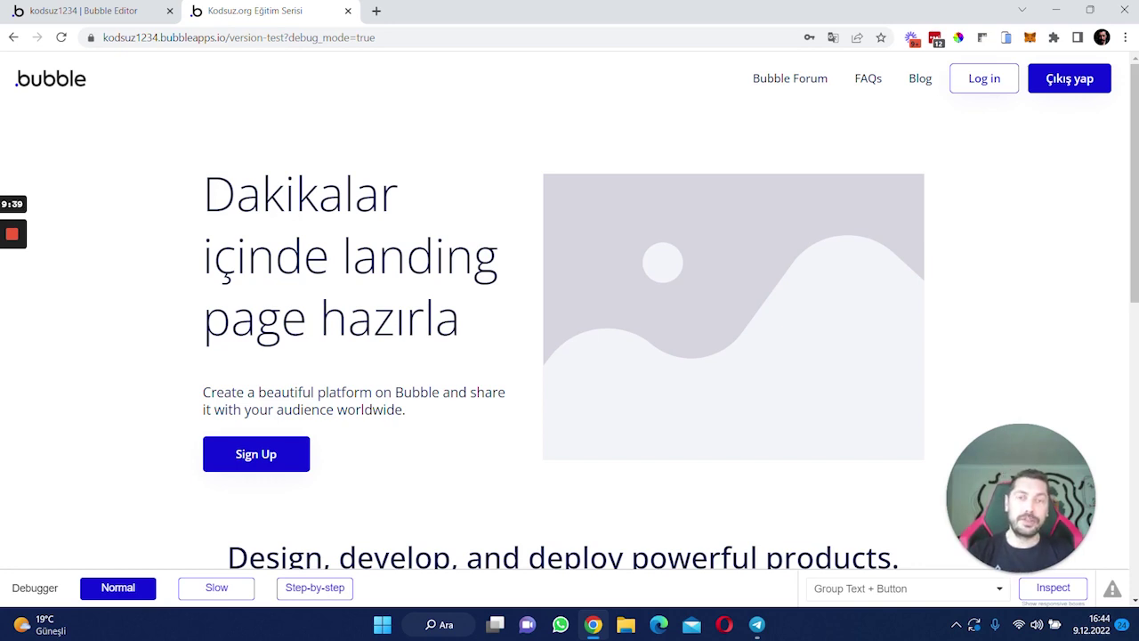
pyautogui.scroll(-8, 569, 321)
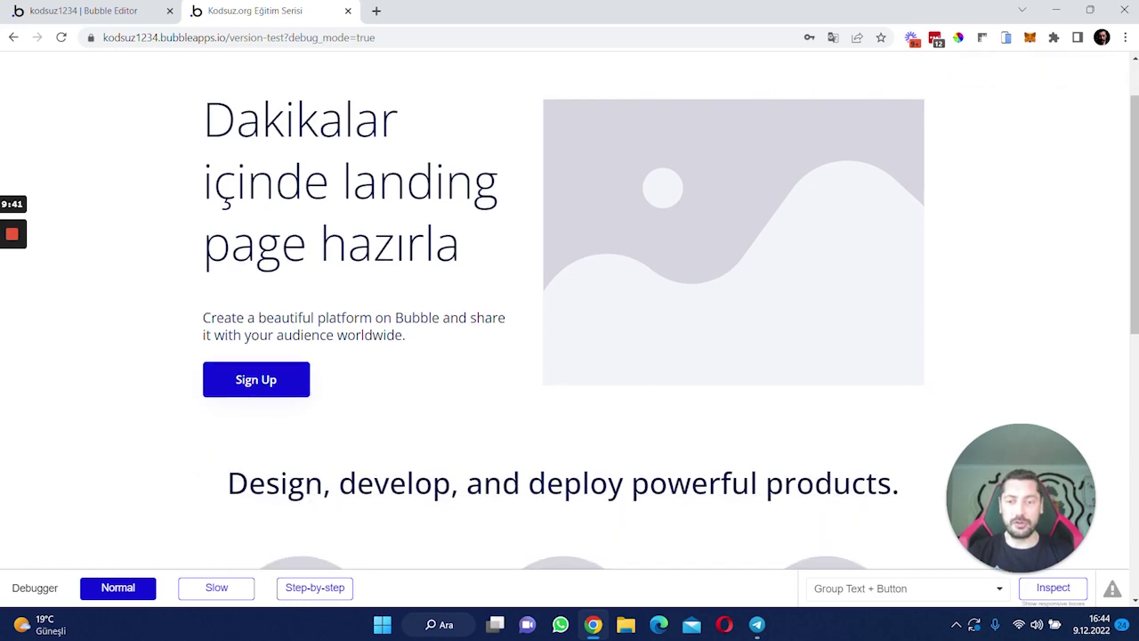
pyautogui.scroll(10, 315, 398)
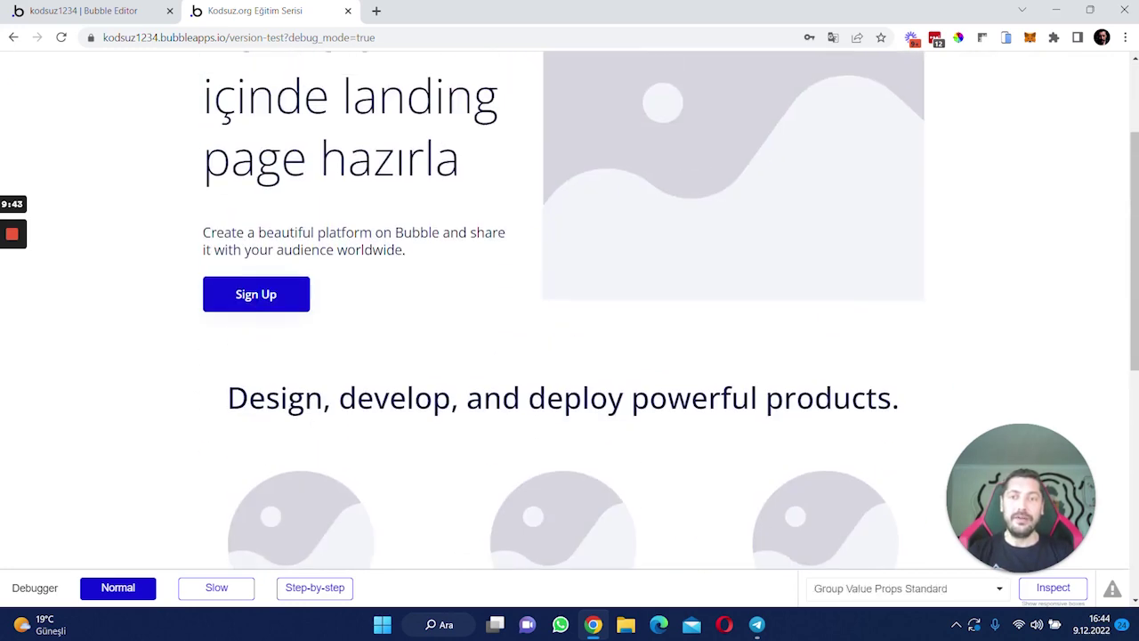